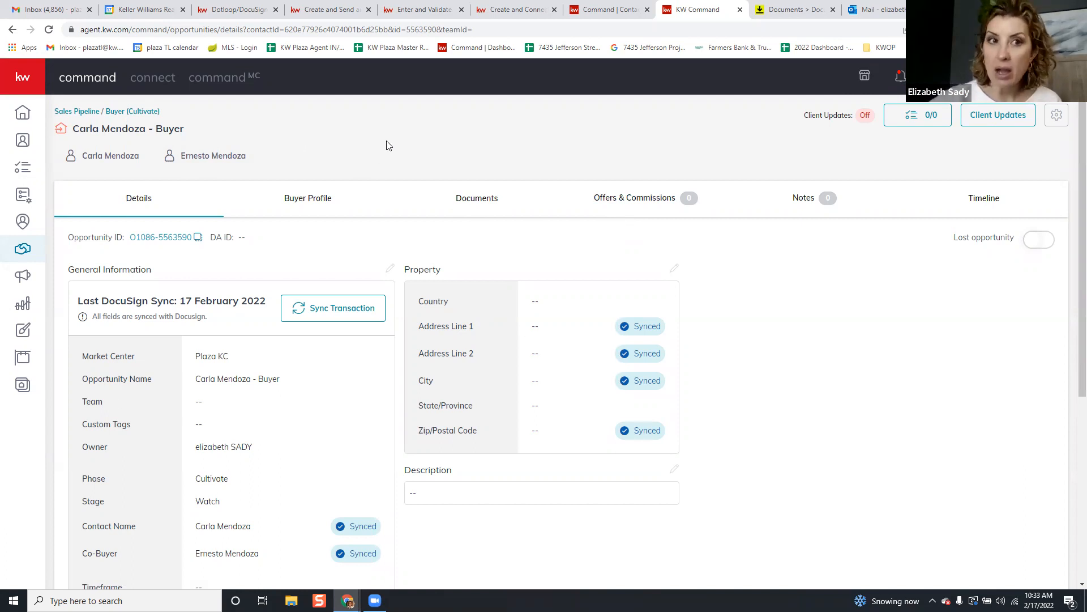
Review the buyer opportunity's Contact Name and Co-Buyer name in the Details tab
{"action": "scroll", "coordinate": [183, 578], "scroll_direction": "down", "scroll_amount": 1}
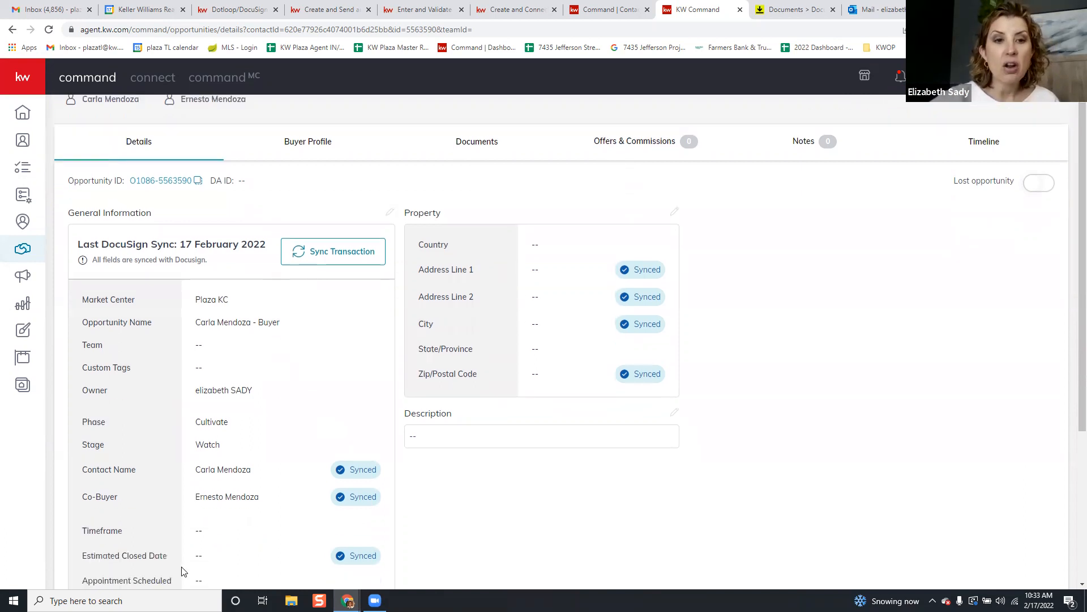
{"action": "left_click_drag", "start_coordinate": [262, 498], "coordinate": [194, 504]}
{"action": "left_click_drag", "start_coordinate": [252, 470], "coordinate": [195, 473]}
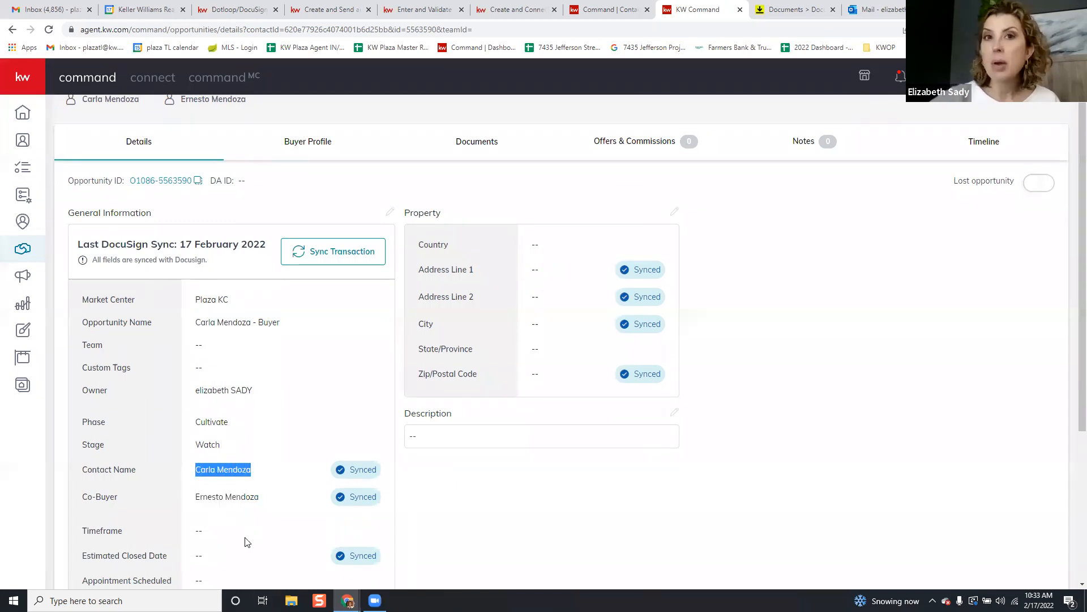
{"action": "left_click_drag", "start_coordinate": [261, 498], "coordinate": [194, 501]}
{"action": "scroll", "coordinate": [412, 413], "scroll_direction": "up", "scroll_amount": 1}
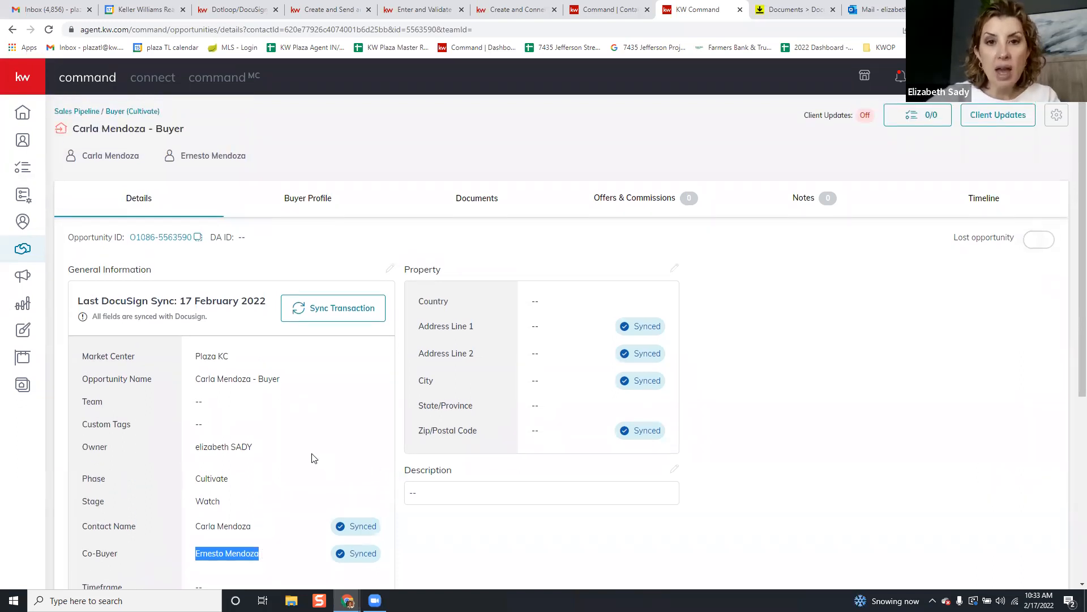
{"action": "key", "text": "alt+Tab"}
{"action": "key", "text": "alt+Tab"}
{"action": "scroll", "coordinate": [371, 292], "scroll_direction": "up", "scroll_amount": 2}
{"action": "scroll", "coordinate": [370, 293], "scroll_direction": "down", "scroll_amount": 2}
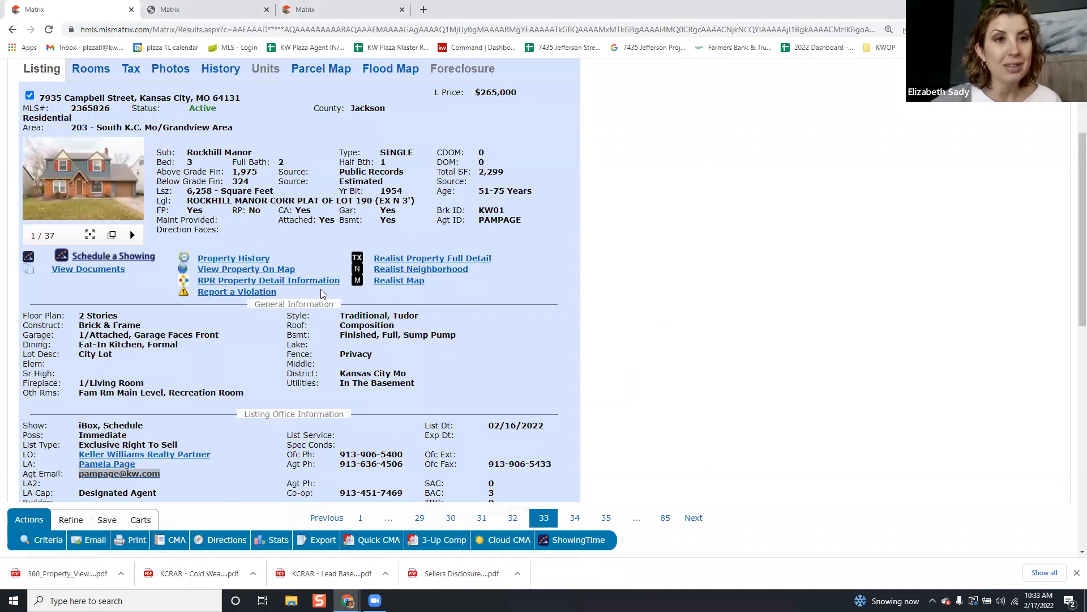
Open the downloaded 360 Property View PDF and scroll through it
{"action": "scroll", "coordinate": [320, 288], "scroll_direction": "up", "scroll_amount": 1}
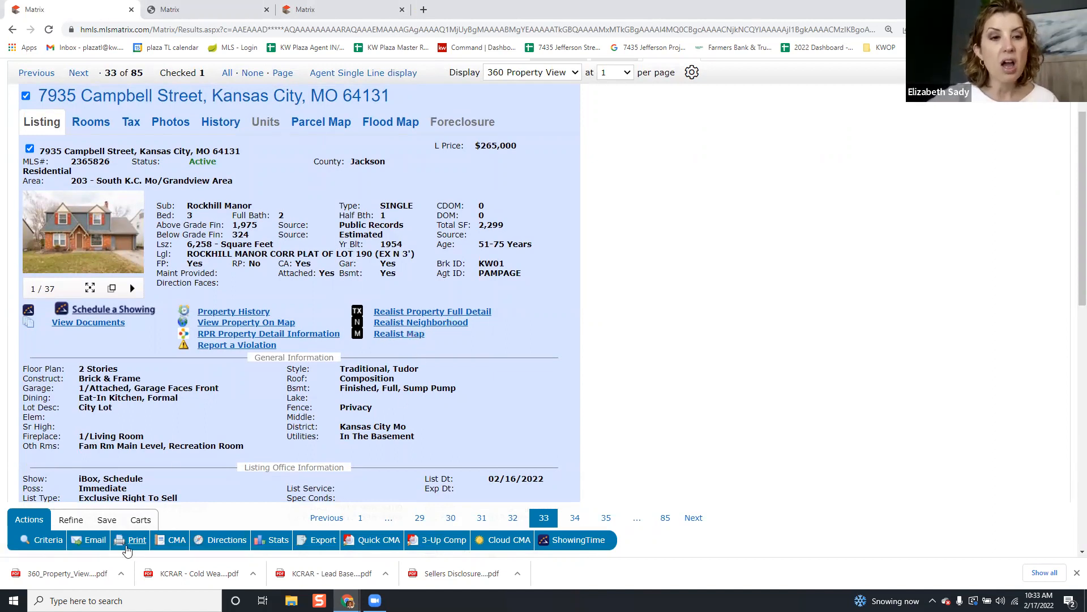
{"action": "left_click", "coordinate": [92, 583]}
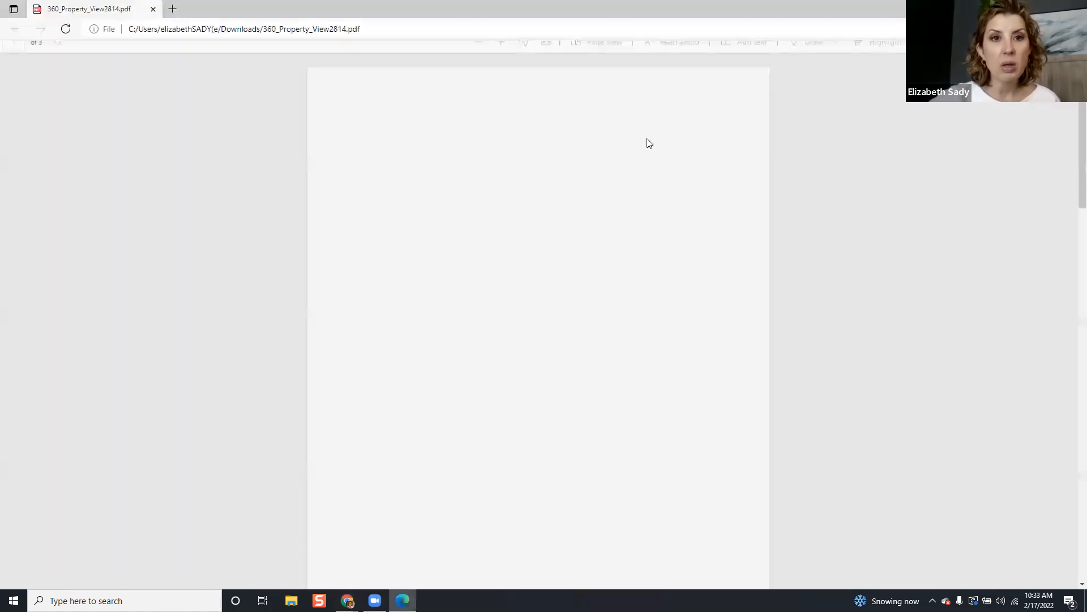
{"action": "scroll", "coordinate": [653, 165], "scroll_direction": "down", "scroll_amount": 12}
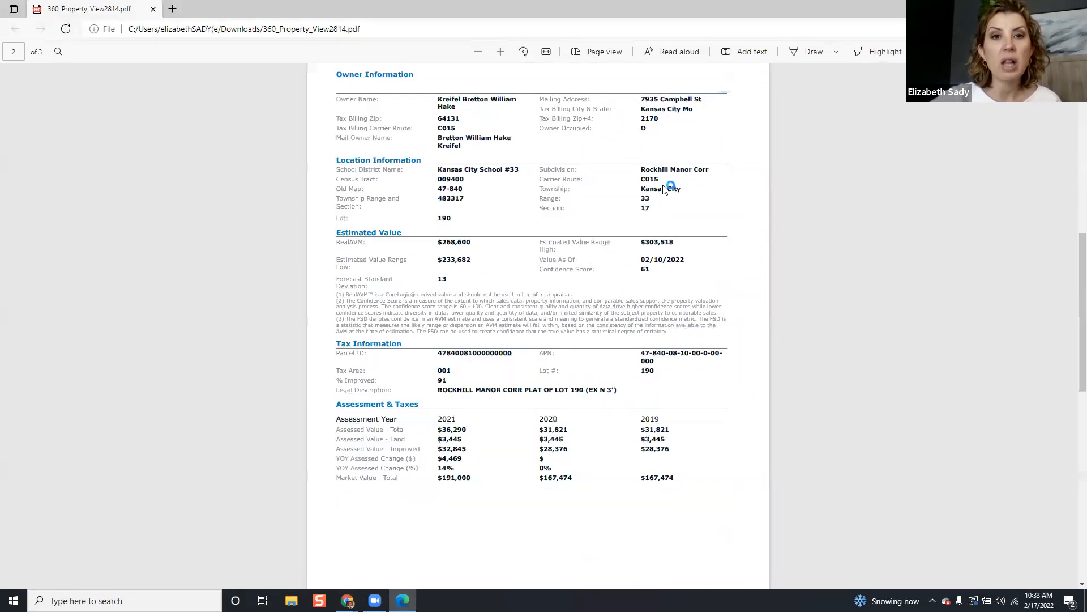
{"action": "scroll", "coordinate": [665, 189], "scroll_direction": "up", "scroll_amount": 2}
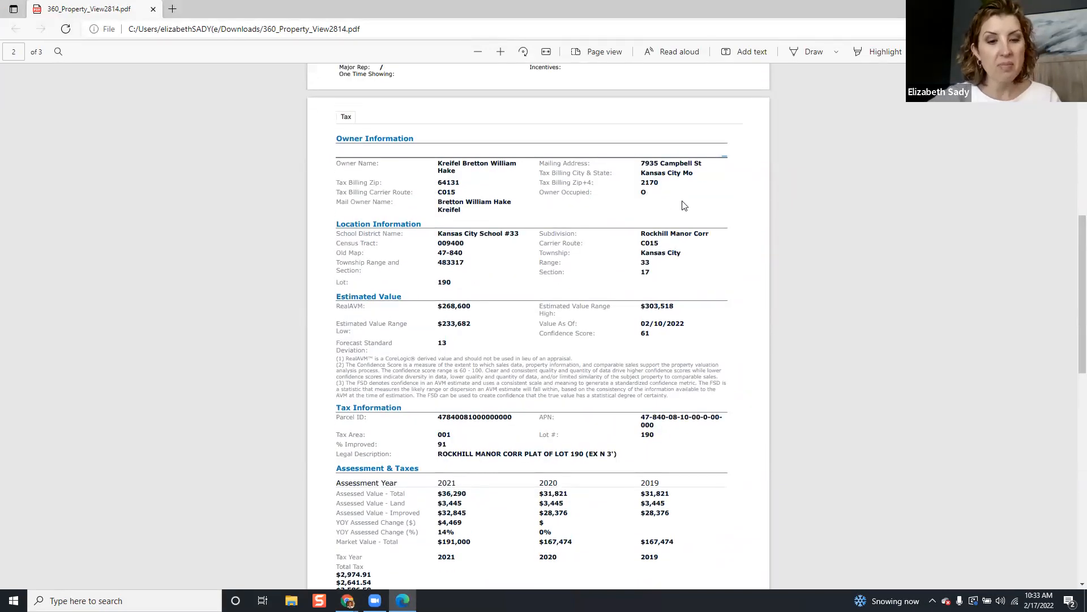
{"action": "scroll", "coordinate": [683, 206], "scroll_direction": "up", "scroll_amount": 10}
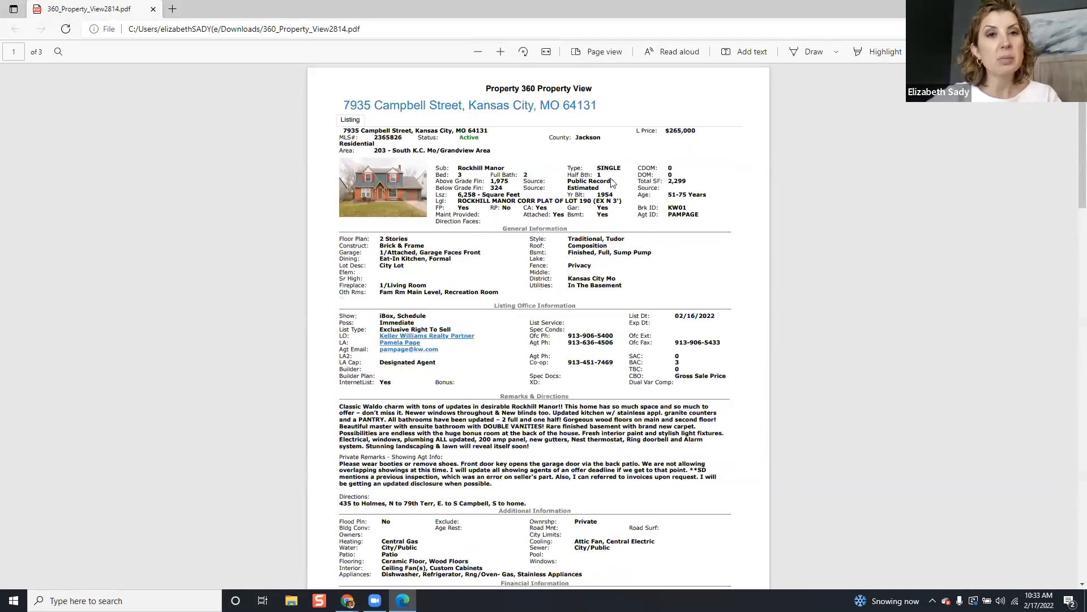
Close the leftover tab, view the listing's disclosure document list, then return to KW Command
{"action": "key", "text": "alt+Tab"}
{"action": "left_click", "coordinate": [223, 14]}
{"action": "left_click", "coordinate": [269, 11]}
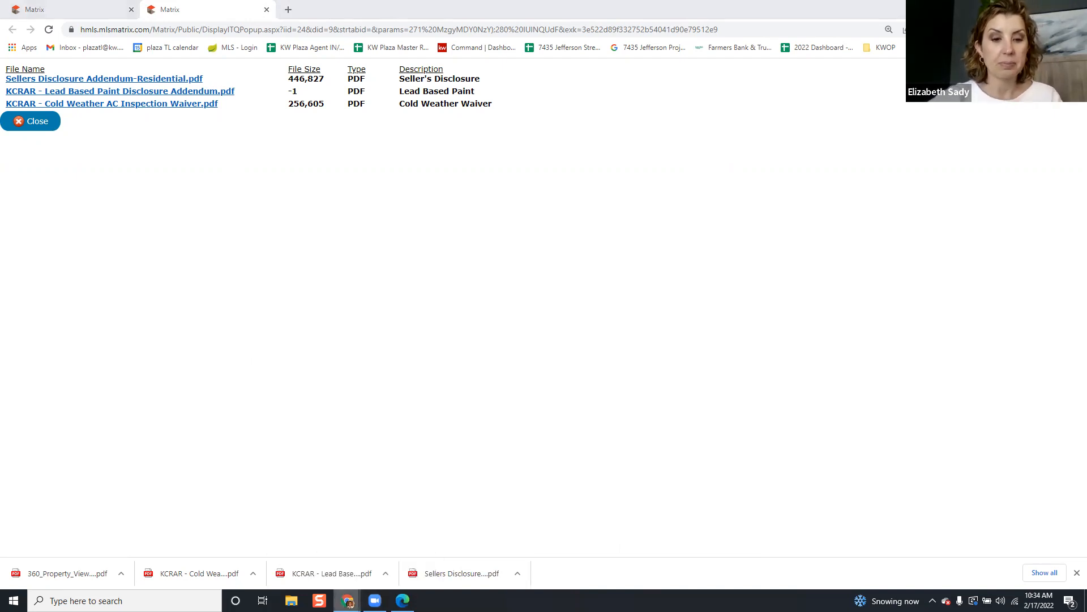
{"action": "left_click", "coordinate": [403, 600]}
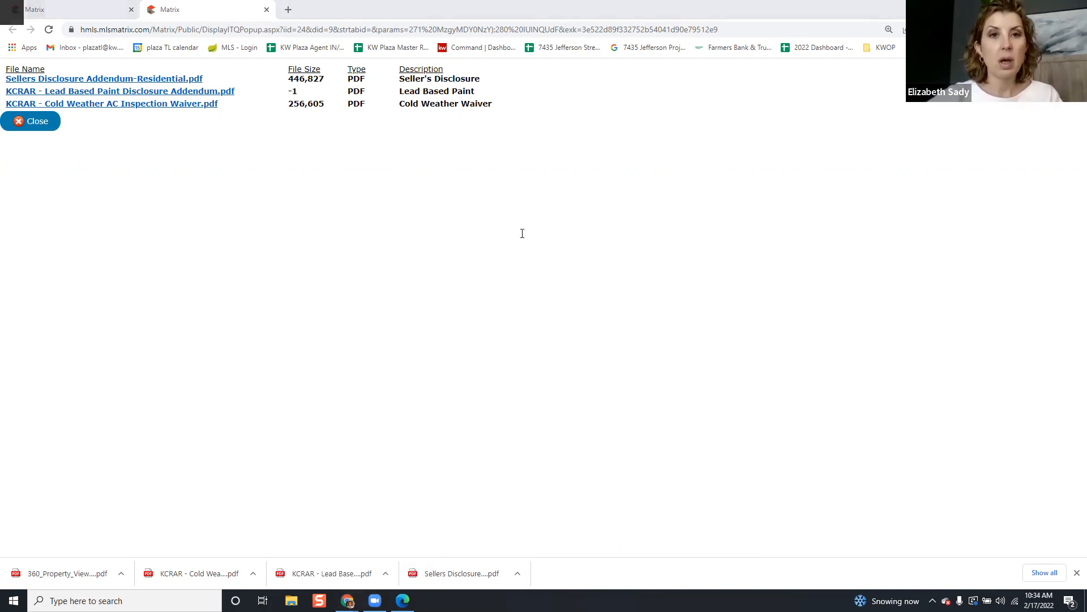
{"action": "key", "text": "alt+Tab"}
{"action": "key", "text": "alt+Tab"}
{"action": "key", "text": "alt+Tab"}
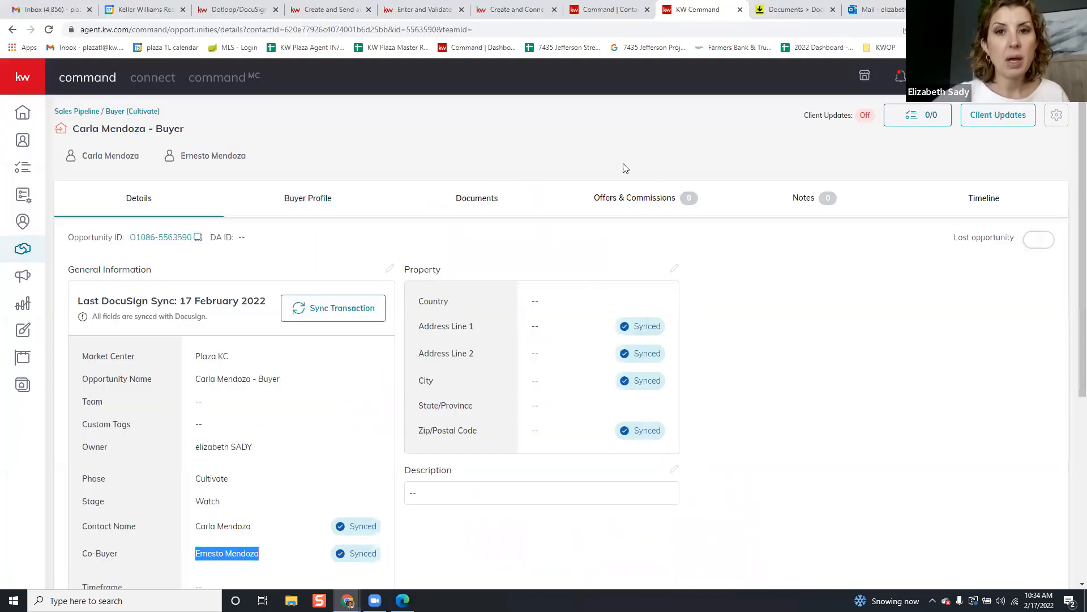
Show the opportunity's 2022 Residential Buyer Docs checklist and go to its DocuSign Rooms transaction
{"action": "left_click", "coordinate": [475, 195]}
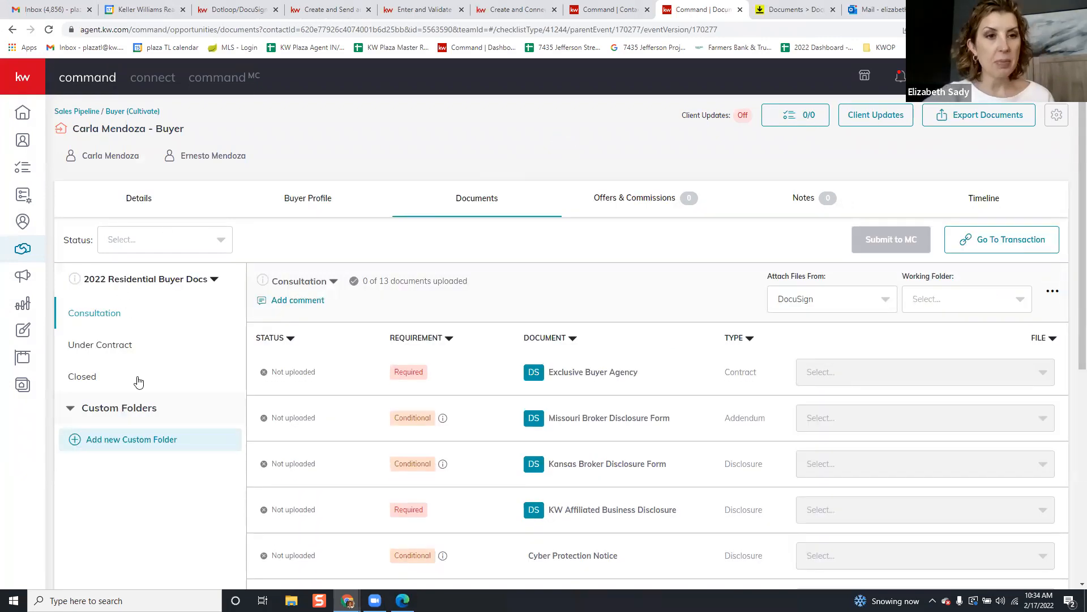
{"action": "left_click", "coordinate": [991, 242]}
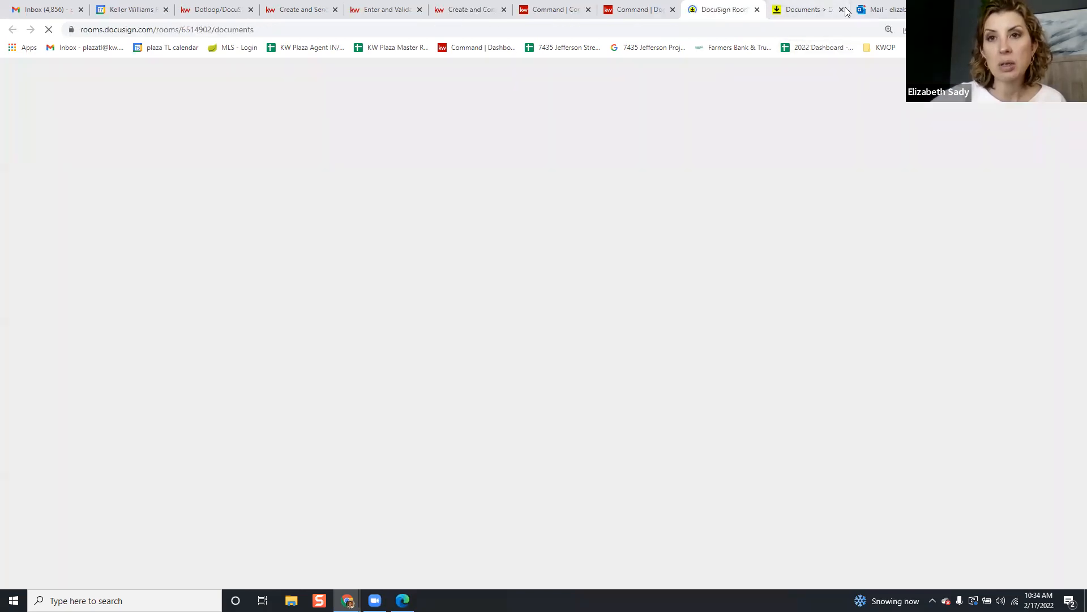
Close the extra Documents tab and scroll through the buyer room's five form documents
{"action": "left_click", "coordinate": [842, 10]}
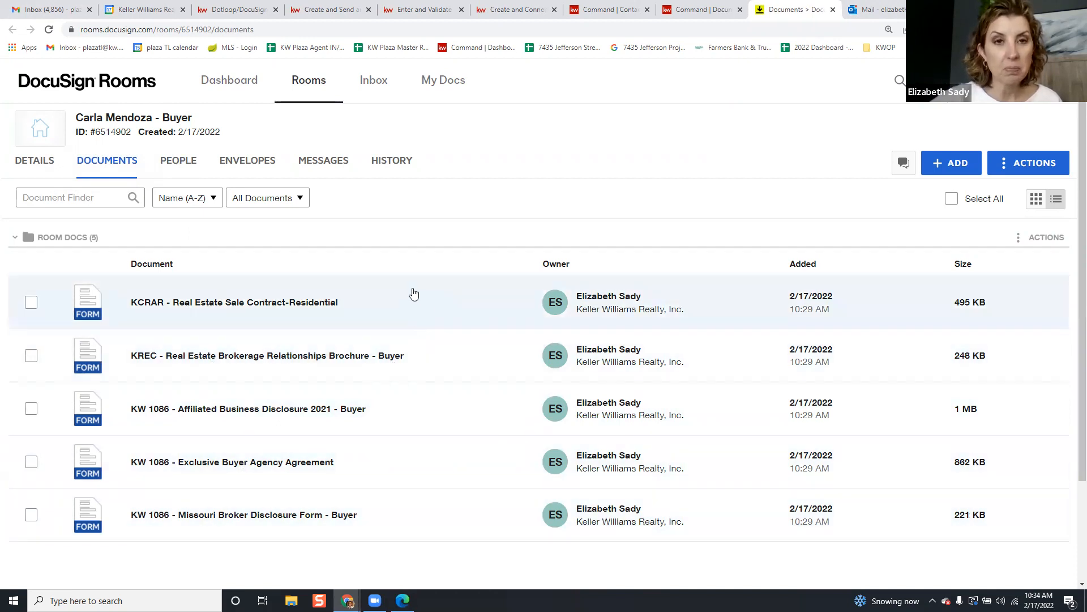
{"action": "scroll", "coordinate": [456, 264], "scroll_direction": "down", "scroll_amount": 1}
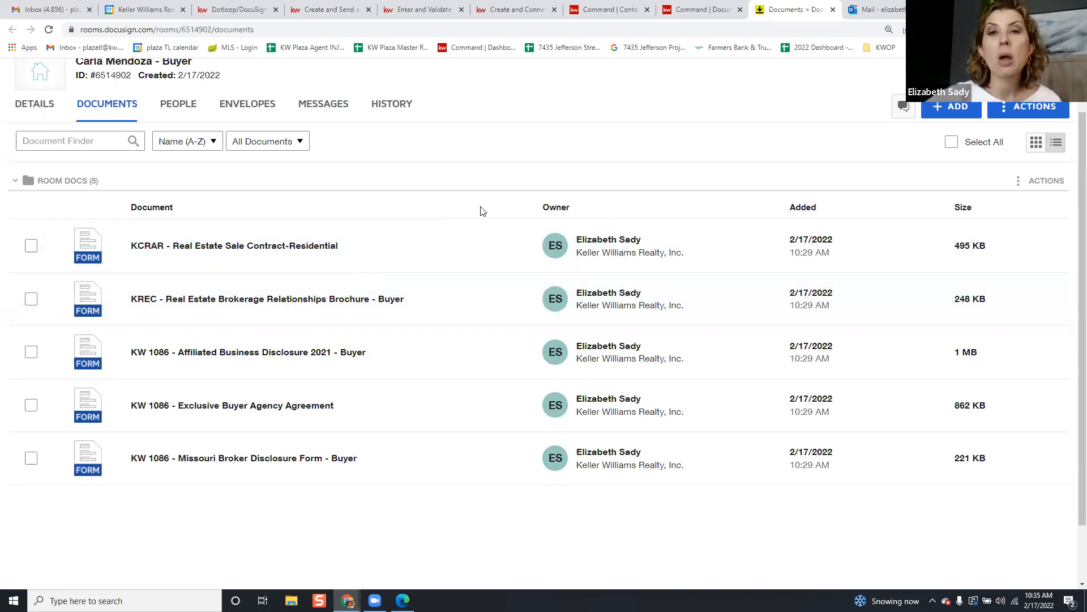
{"action": "scroll", "coordinate": [474, 218], "scroll_direction": "up", "scroll_amount": 1}
{"action": "left_click", "coordinate": [940, 166]}
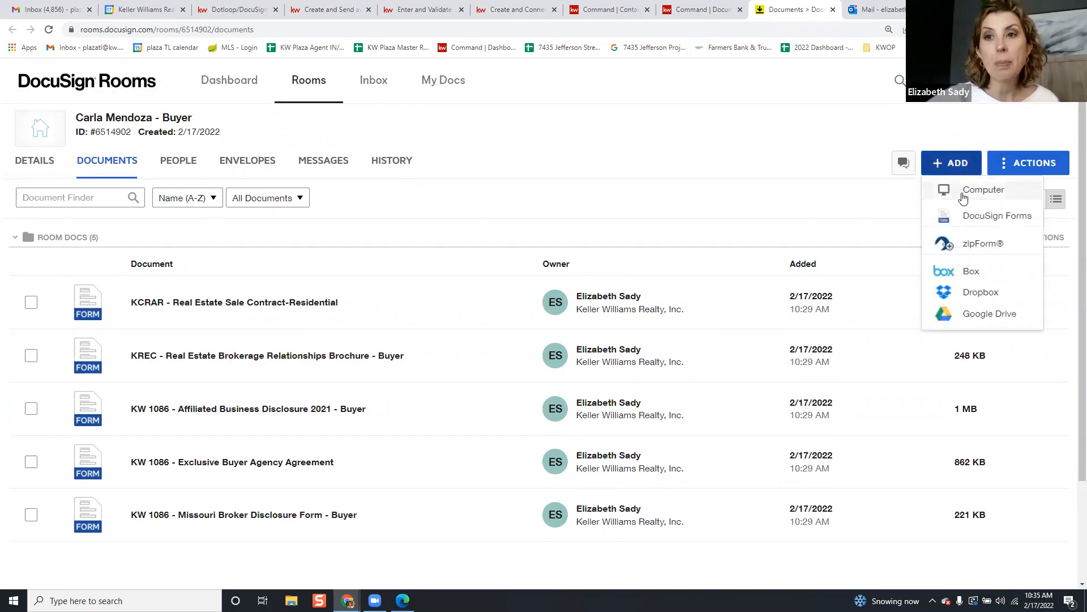
{"action": "left_click", "coordinate": [962, 193]}
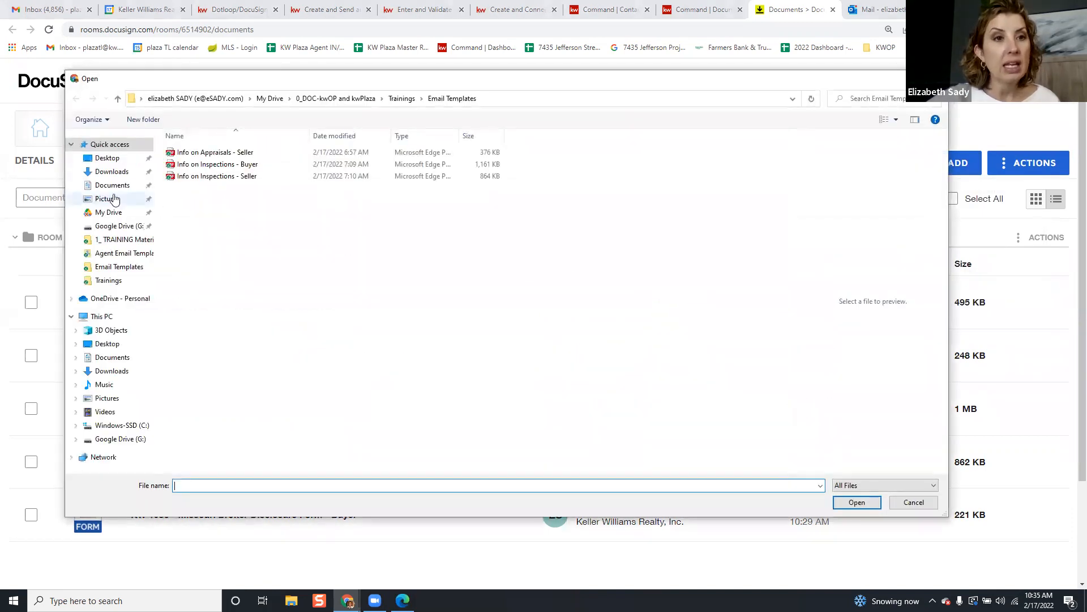
{"action": "left_click", "coordinate": [113, 172]}
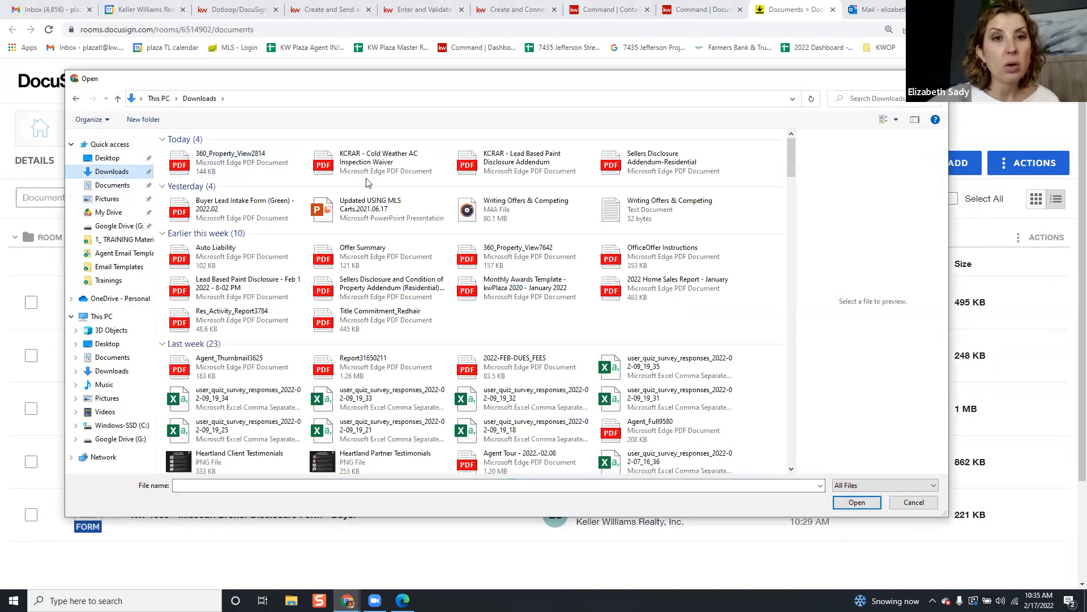
{"action": "left_click", "coordinate": [385, 170]}
{"action": "left_click", "coordinate": [487, 166], "text": "ctrl"}
{"action": "left_click", "coordinate": [629, 161], "text": "ctrl"}
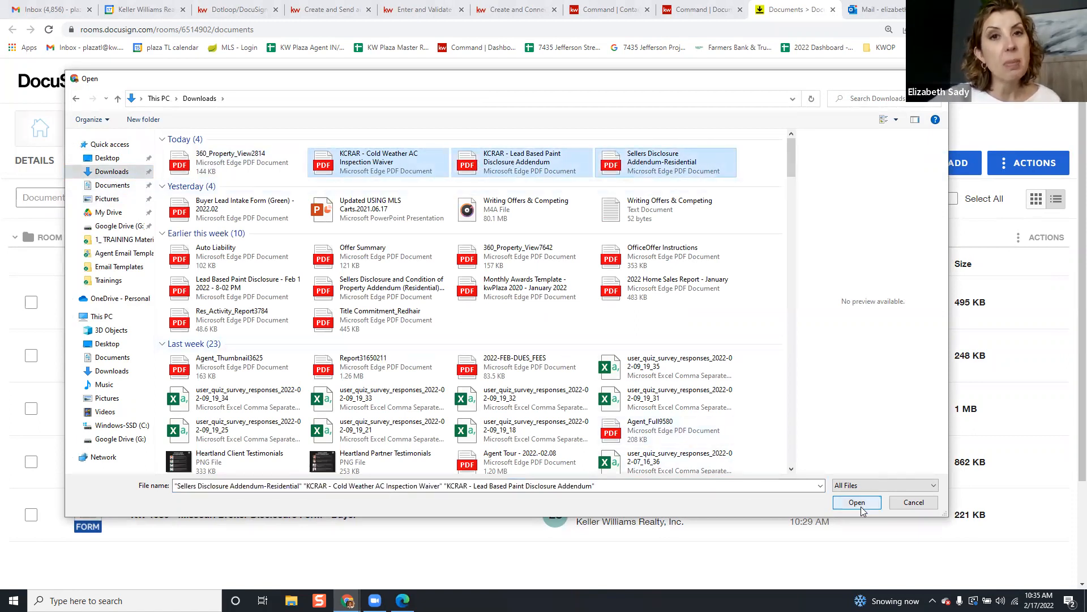
{"action": "left_click", "coordinate": [909, 506]}
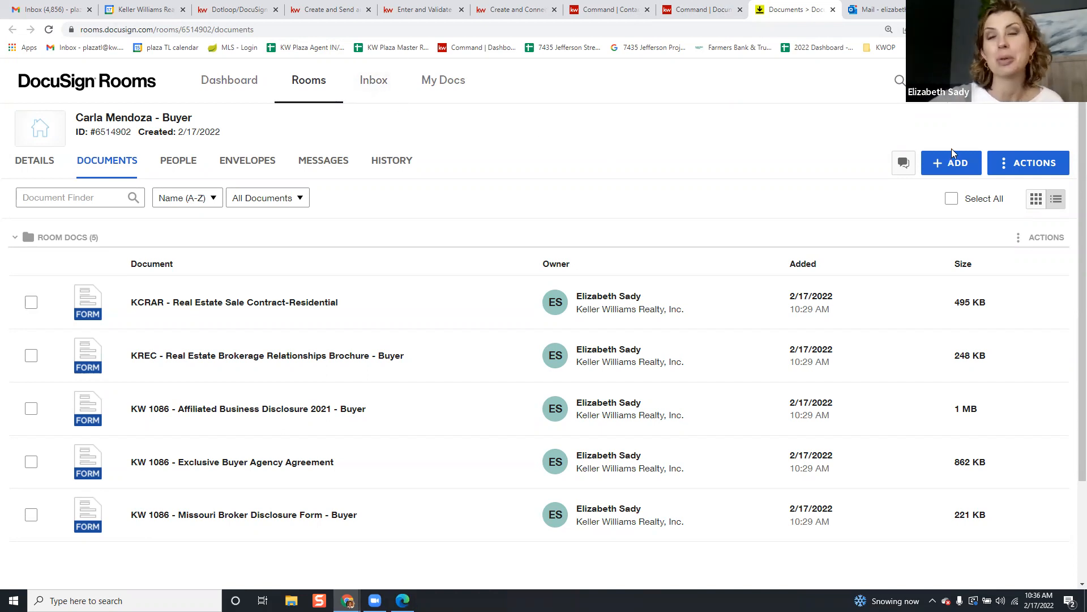
Open the account Preferences at the Inbox Details section
{"action": "left_click", "coordinate": [1052, 83]}
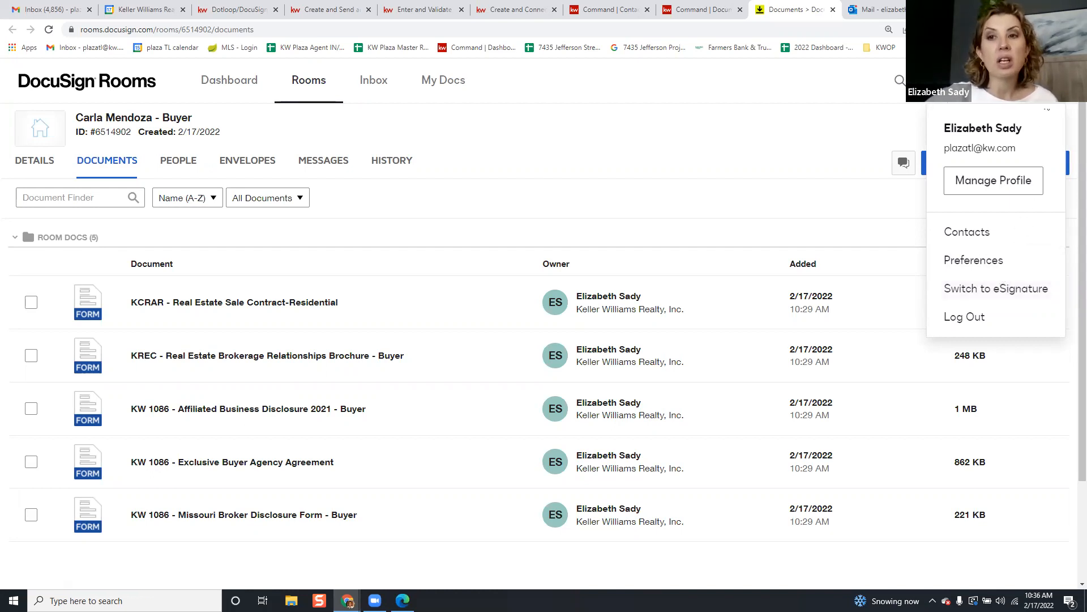
{"action": "left_click", "coordinate": [985, 263]}
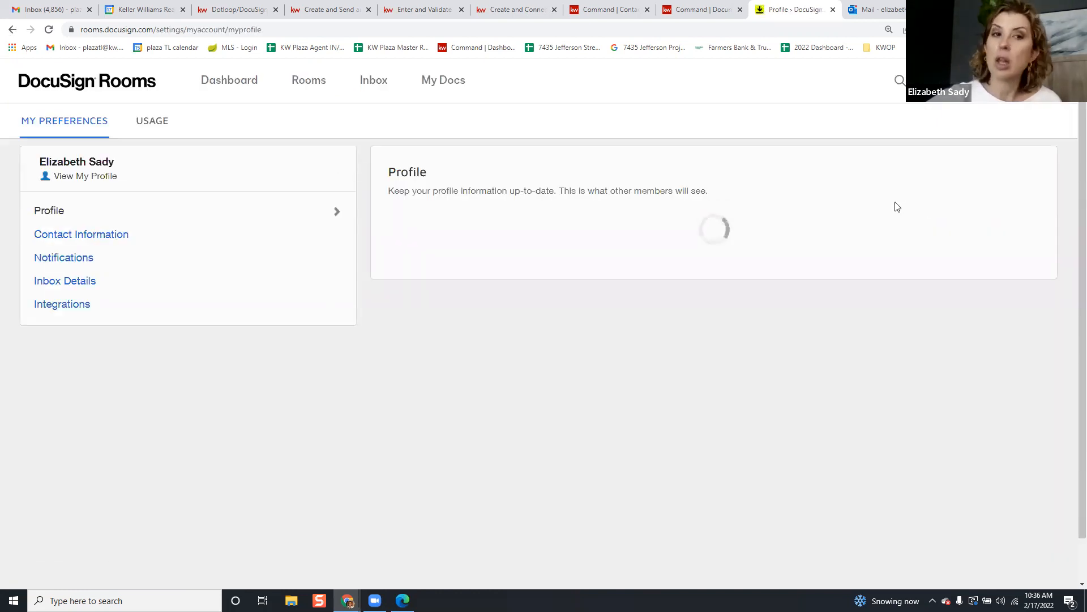
{"action": "left_click", "coordinate": [81, 283]}
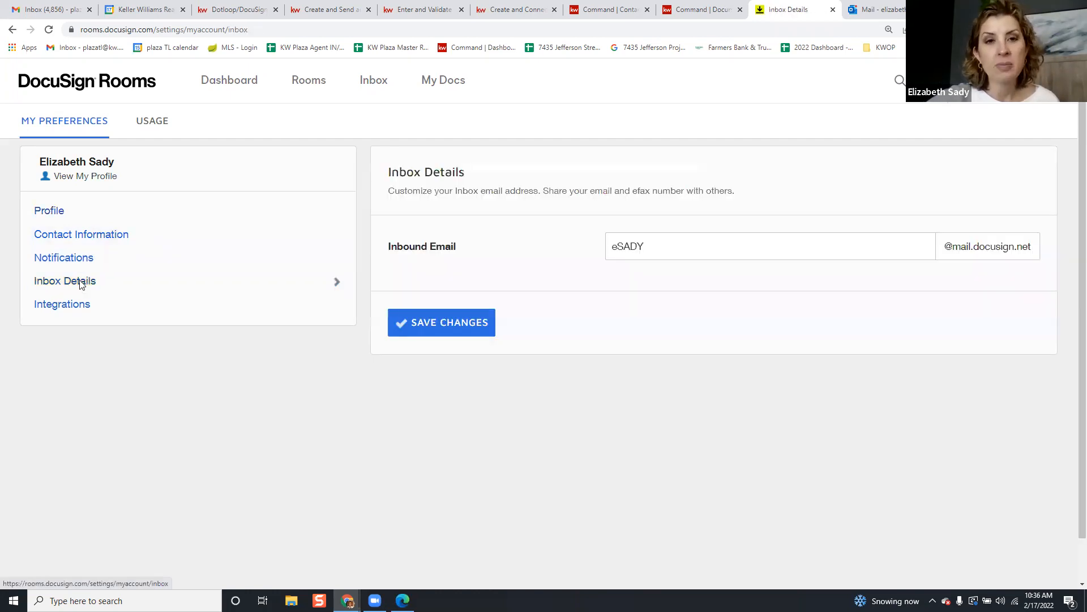
Edit and restore the Inbound Email address, then save the inbox details
{"action": "double_click", "coordinate": [718, 246]}
{"action": "left_click", "coordinate": [730, 287]}
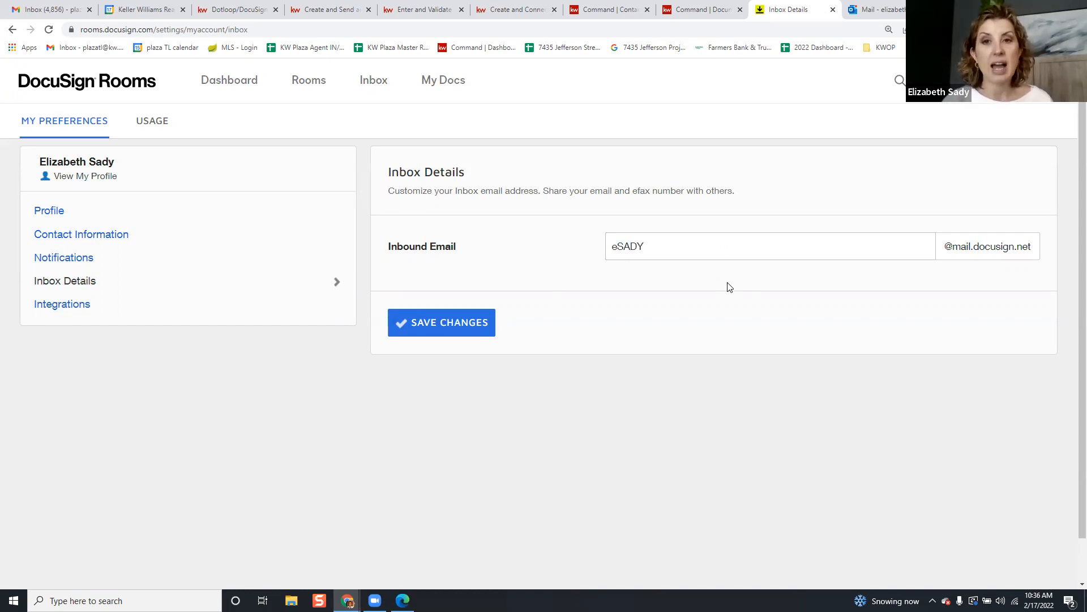
{"action": "double_click", "coordinate": [723, 246]}
{"action": "type", "text": "e"}
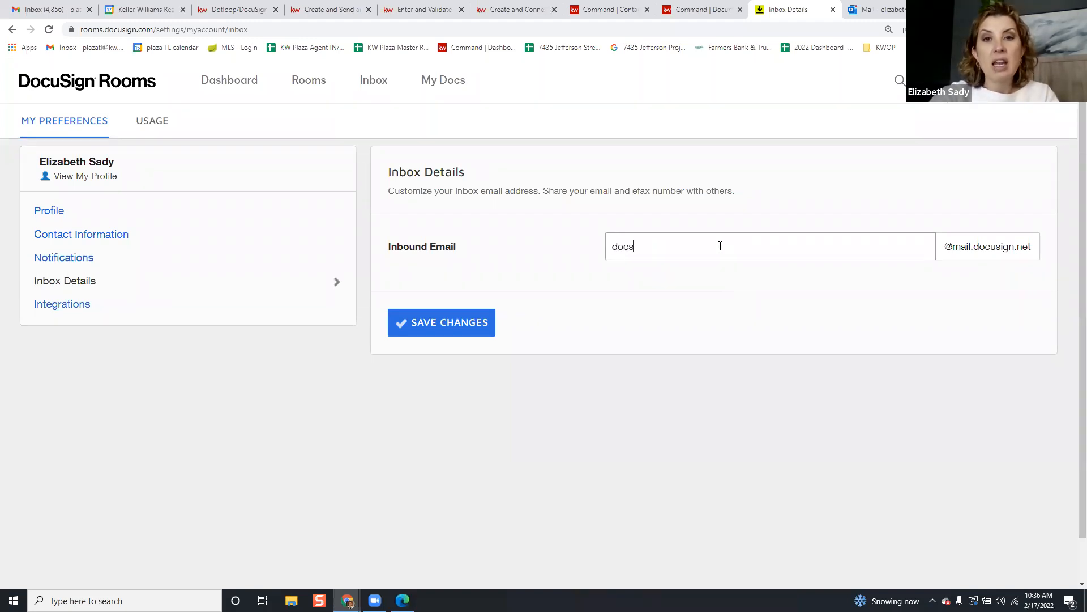
{"action": "type", "text": "ocsoug"}
{"action": "key", "text": "BackSpace"}
{"action": "key", "text": "BackSpace"}
{"action": "key", "text": "BackSpace"}
{"action": "key", "text": "BackSpace"}
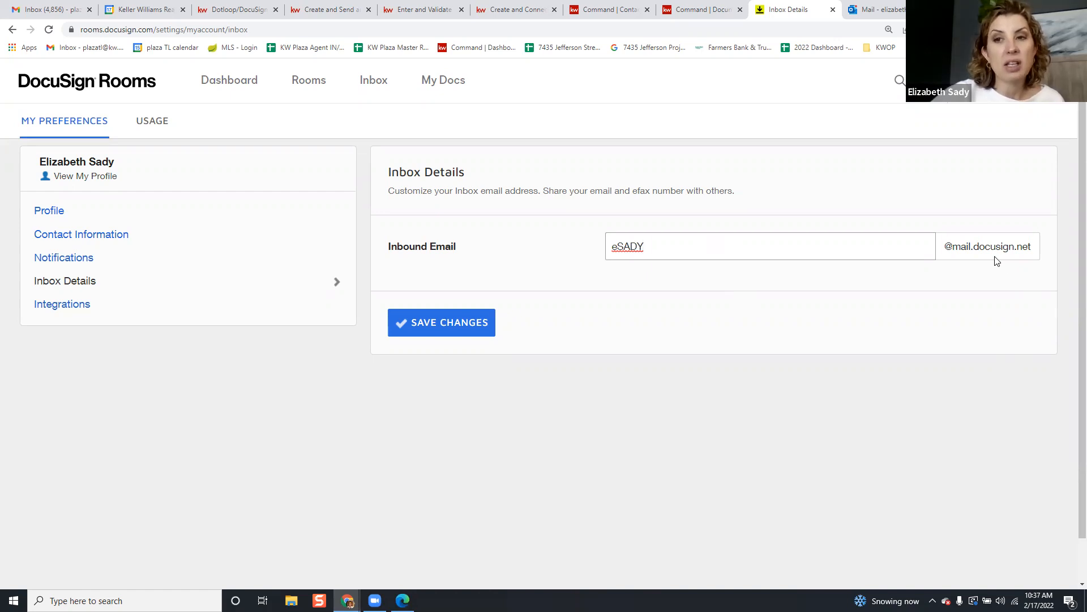
{"action": "left_click", "coordinate": [478, 325]}
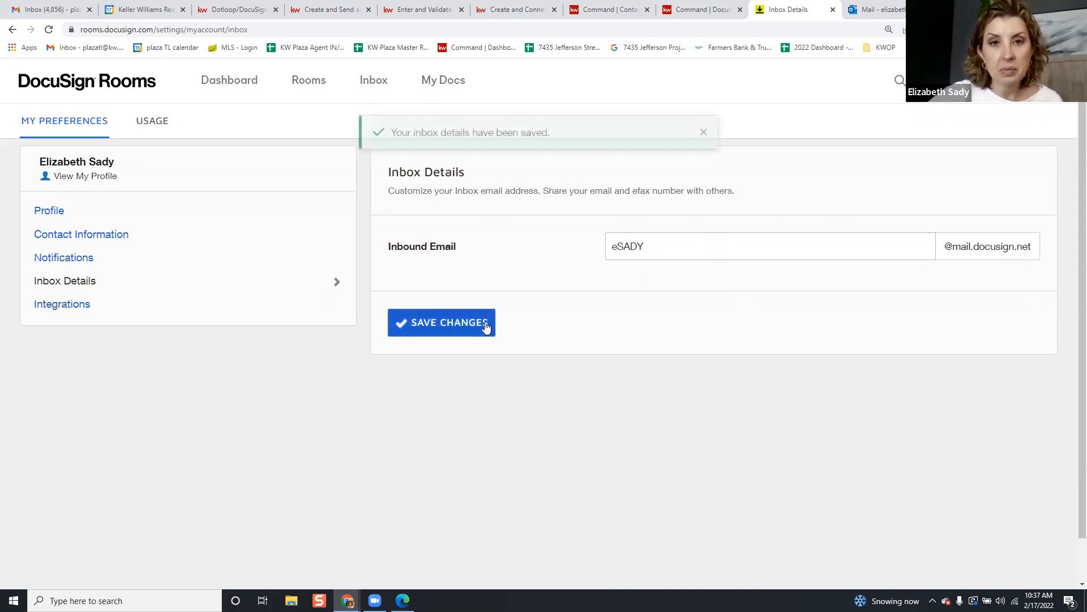
Start a new Gmail message addressed to the DocuSign Rooms inbound email address
{"action": "left_click", "coordinate": [64, 11]}
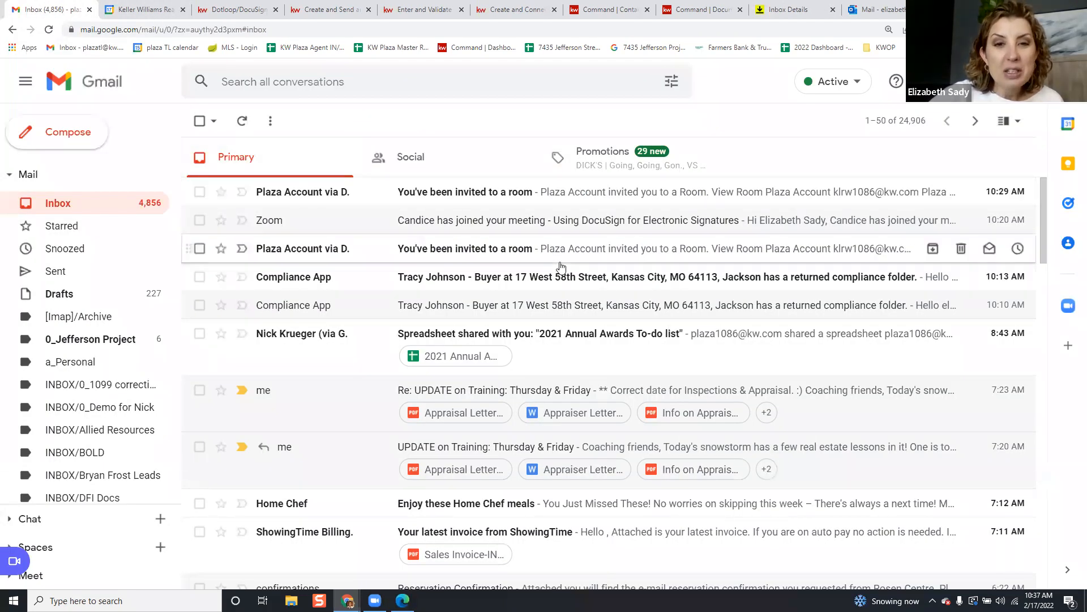
{"action": "left_click", "coordinate": [85, 145]}
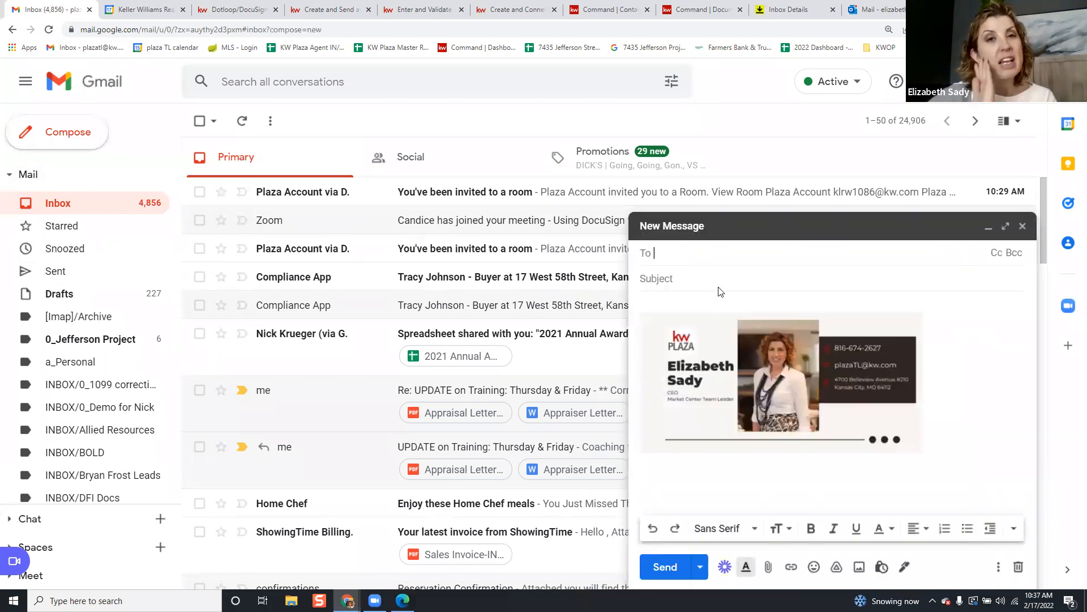
{"action": "type", "text": "ea"}
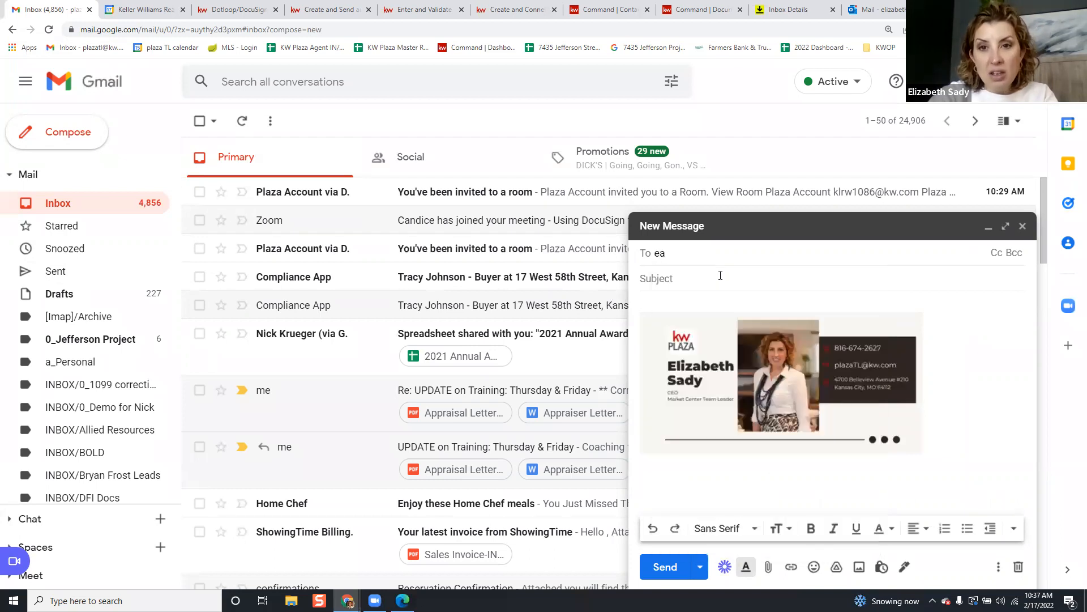
{"action": "key", "text": "BackSpace"}
{"action": "type", "text": "sad"}
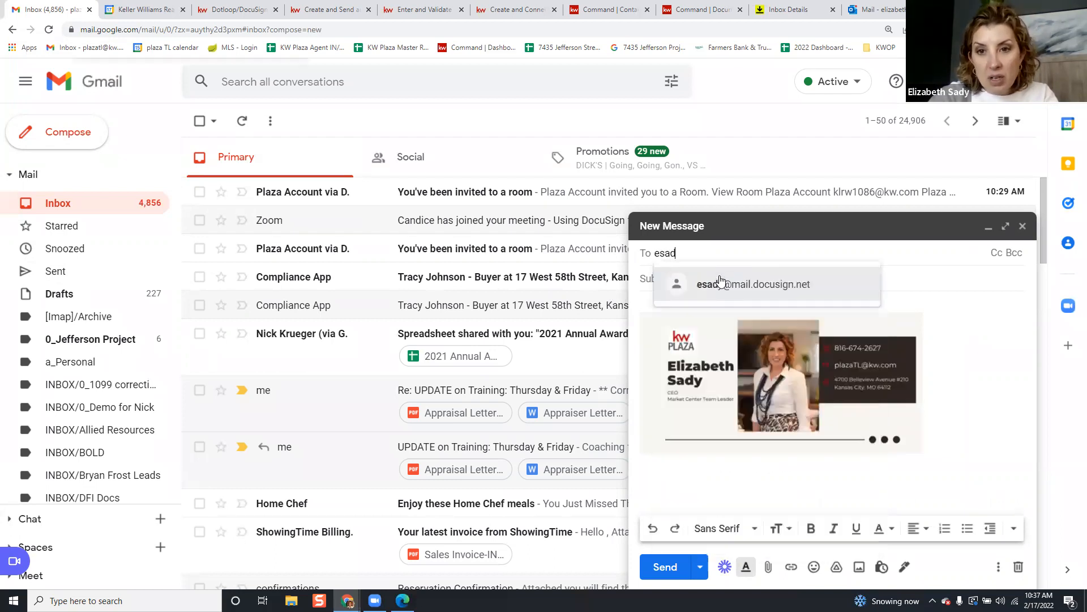
{"action": "left_click", "coordinate": [753, 290]}
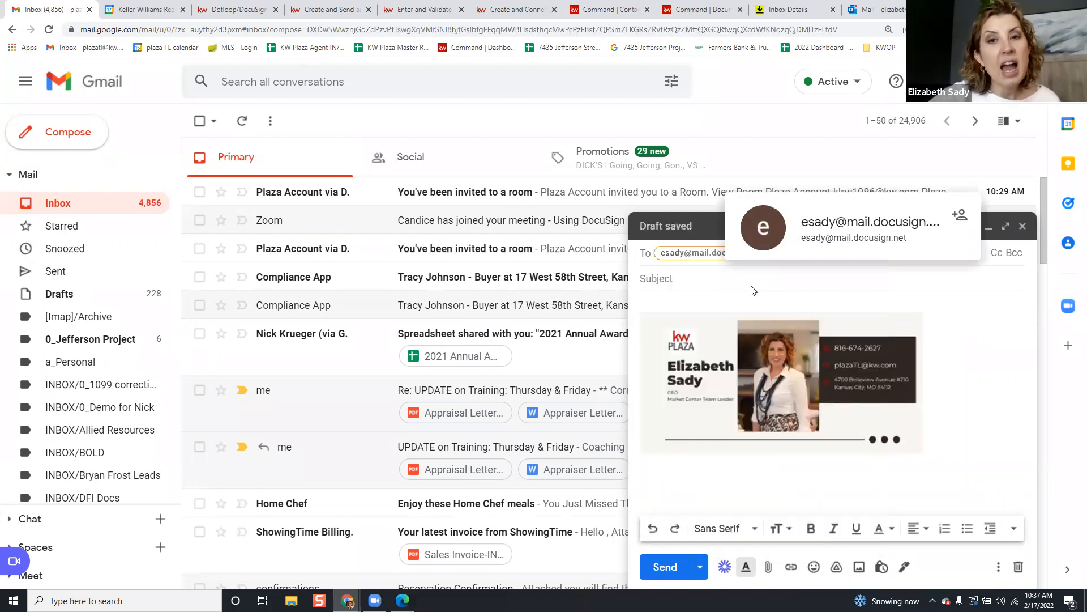
{"action": "left_click", "coordinate": [703, 301]}
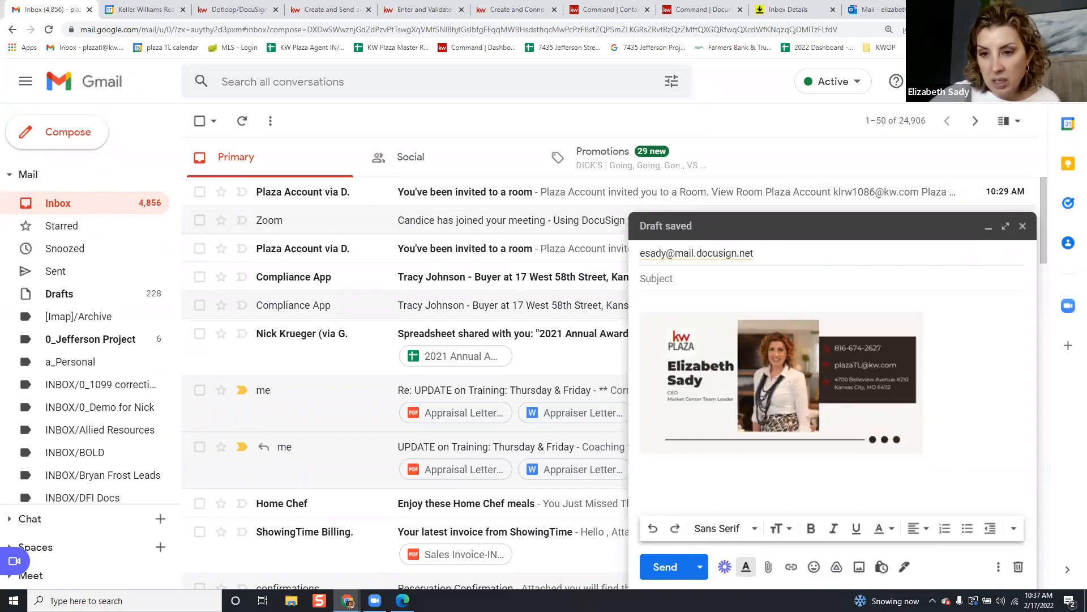
Attach the 360_Property_View2814, cold weather AC waiver, lead based paint and sellers disclosure PDFs, and send
{"action": "left_click", "coordinate": [768, 566]}
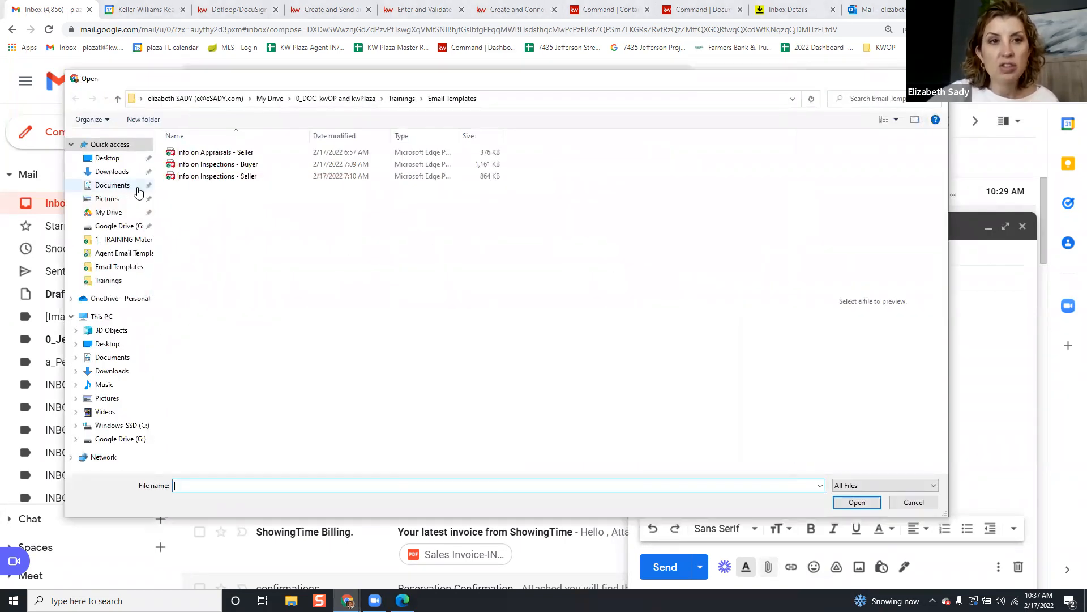
{"action": "left_click", "coordinate": [112, 171]}
{"action": "left_click", "coordinate": [210, 162]}
{"action": "left_click", "coordinate": [371, 161]}
{"action": "left_click", "coordinate": [227, 162]}
{"action": "left_click", "coordinate": [371, 161], "text": "ctrl"}
{"action": "left_click", "coordinate": [491, 156], "text": "ctrl"}
{"action": "left_click", "coordinate": [696, 167], "text": "ctrl"}
{"action": "left_click", "coordinate": [848, 504]}
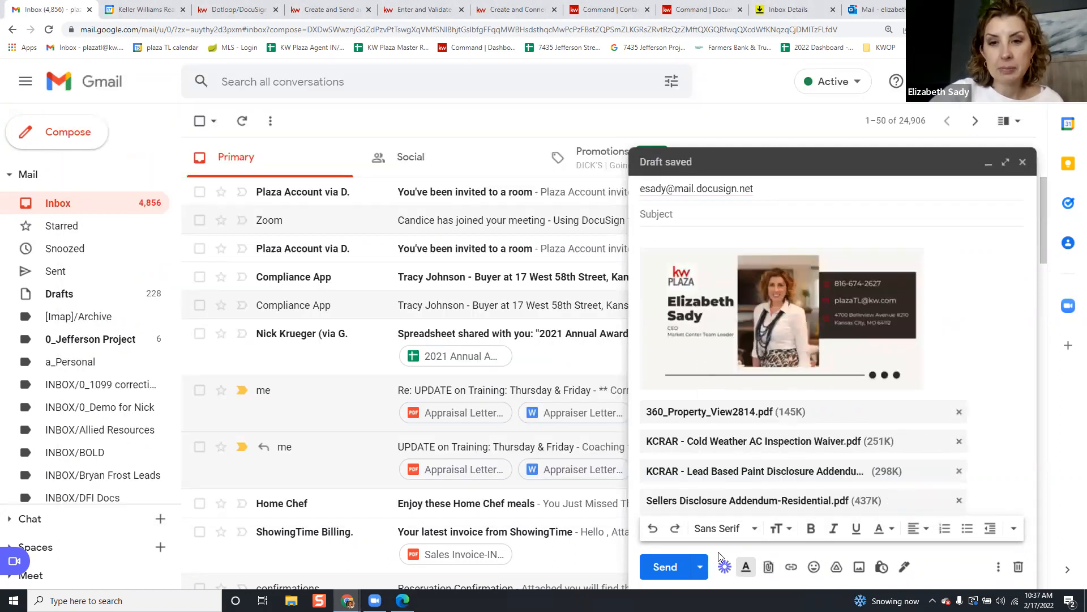
{"action": "left_click", "coordinate": [665, 567]}
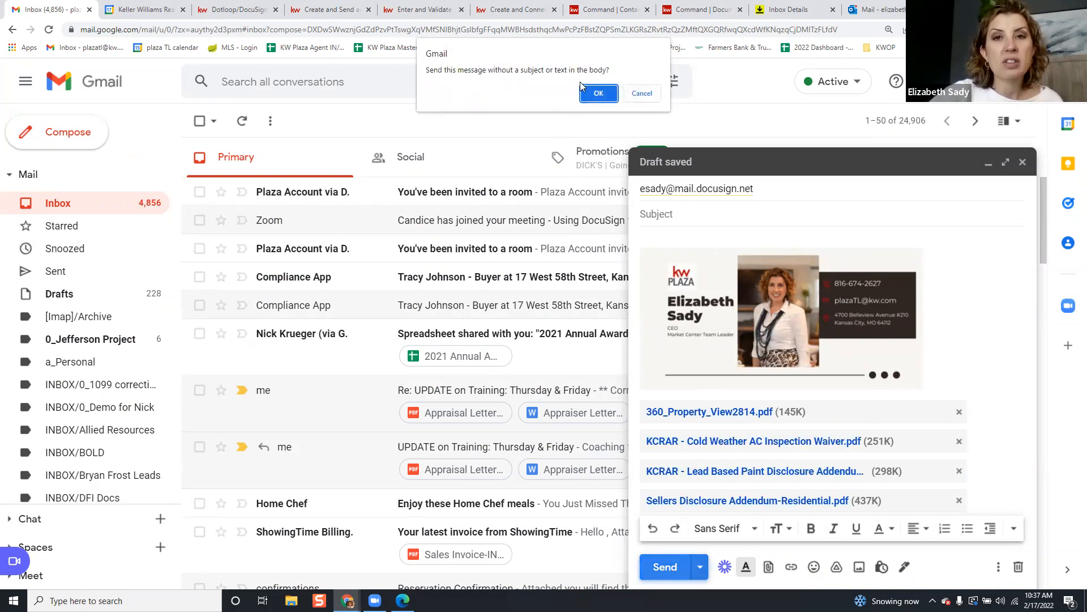
{"action": "left_click", "coordinate": [595, 94]}
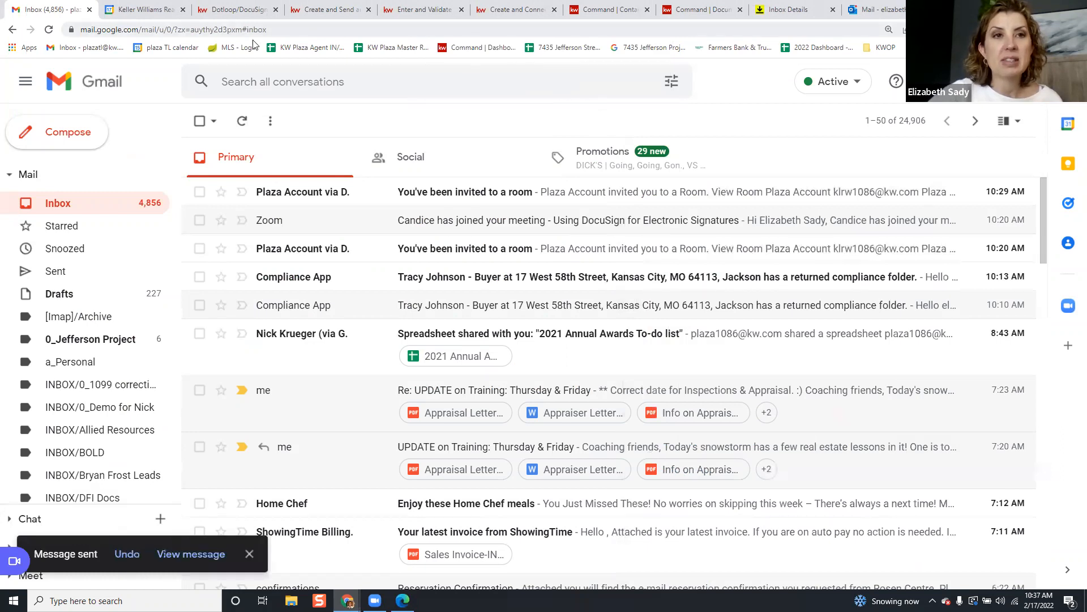
Reload the Rooms Inbox to show the four emailed PDFs, select all, and start moving them
{"action": "left_click", "coordinate": [763, 6]}
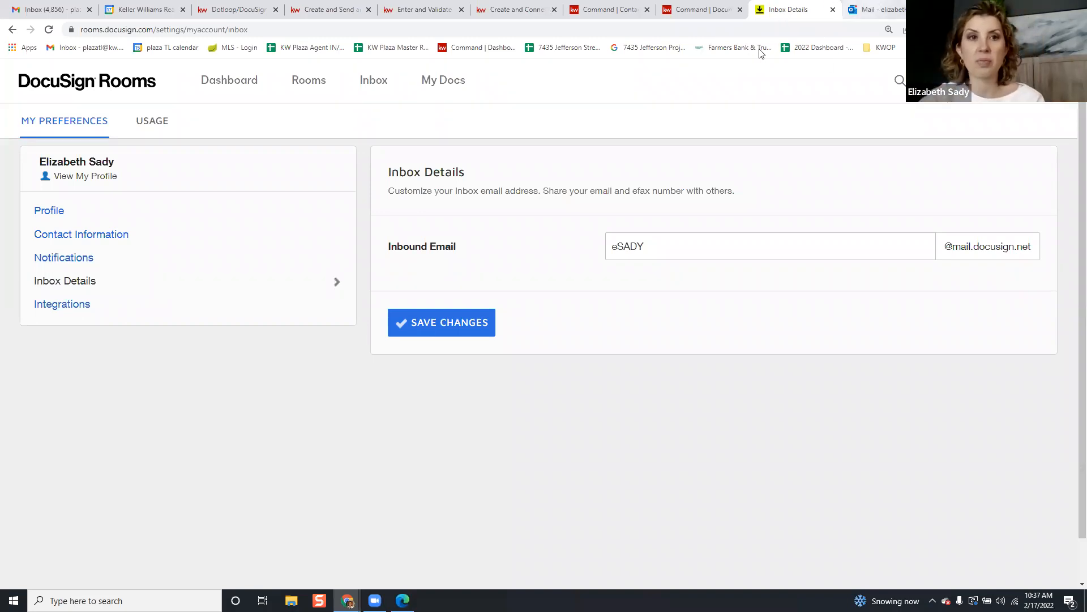
{"action": "left_click", "coordinate": [645, 28]}
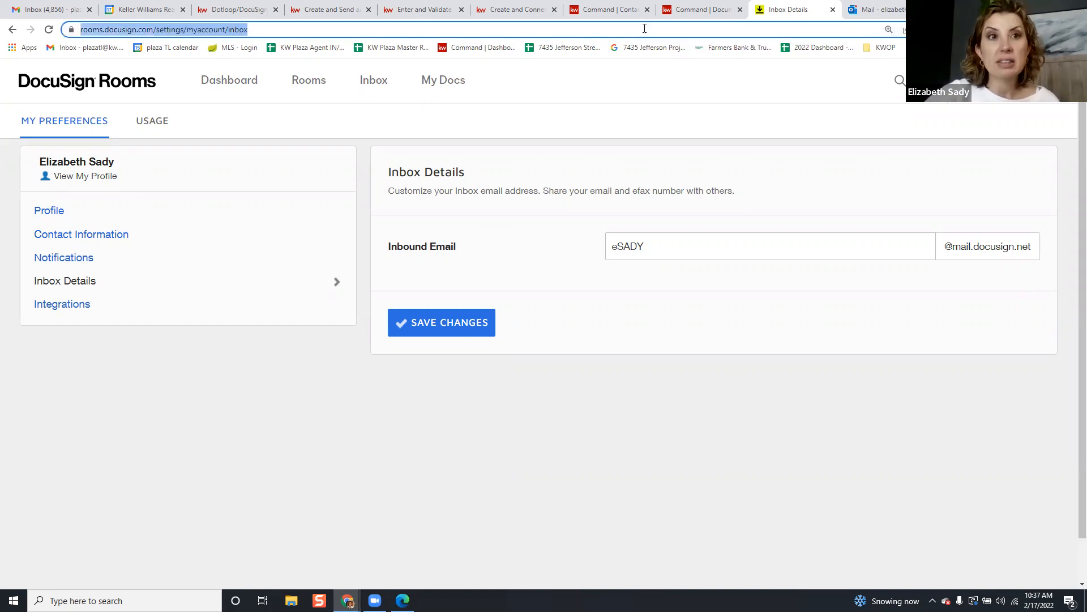
{"action": "key", "text": "Return"}
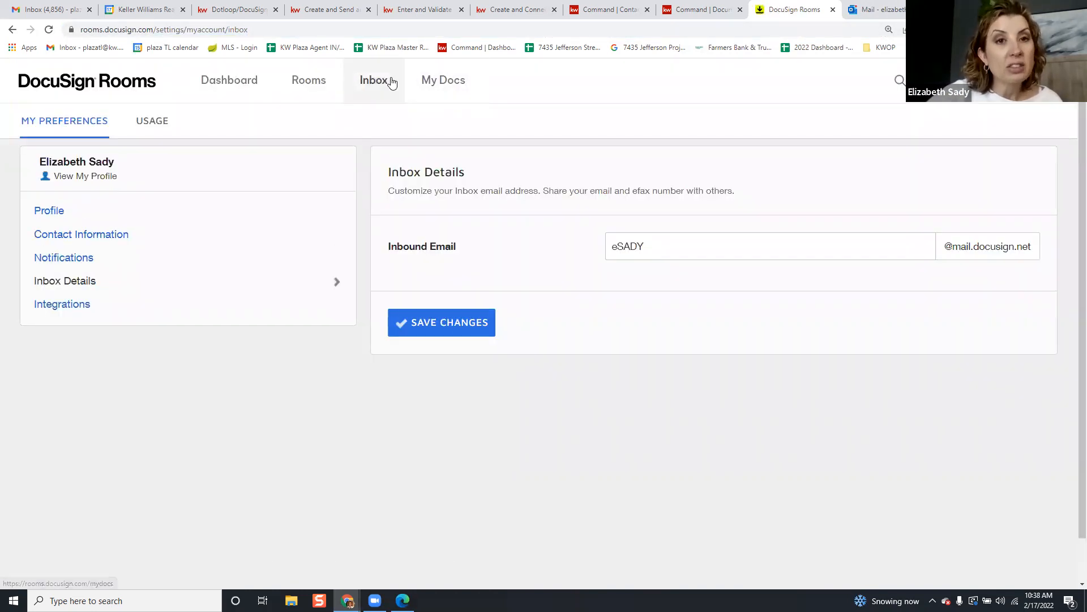
{"action": "left_click", "coordinate": [391, 80]}
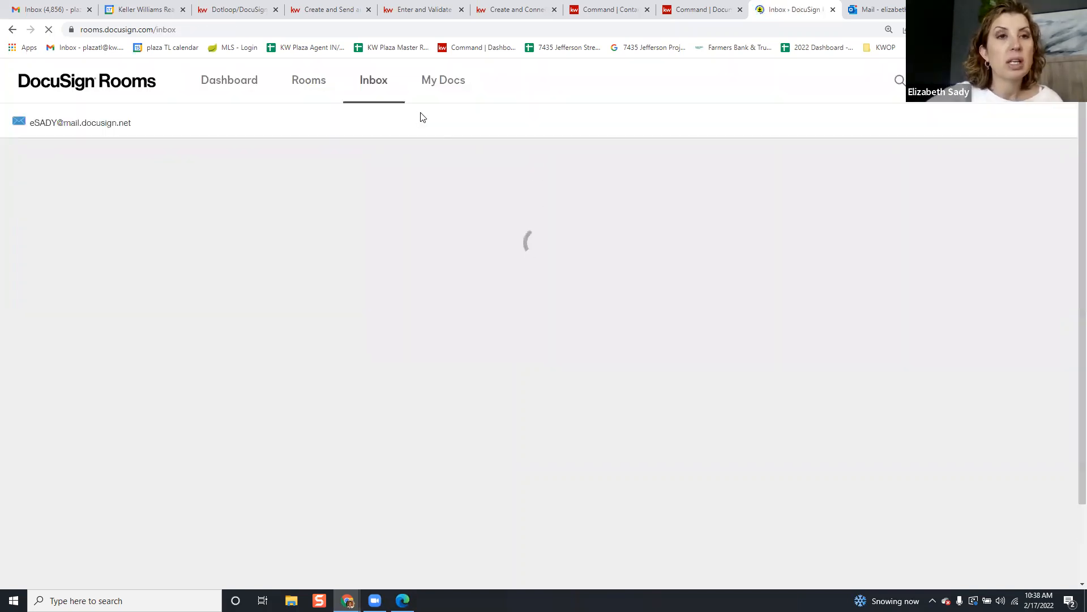
{"action": "left_click", "coordinate": [441, 29]}
{"action": "key", "text": "Return"}
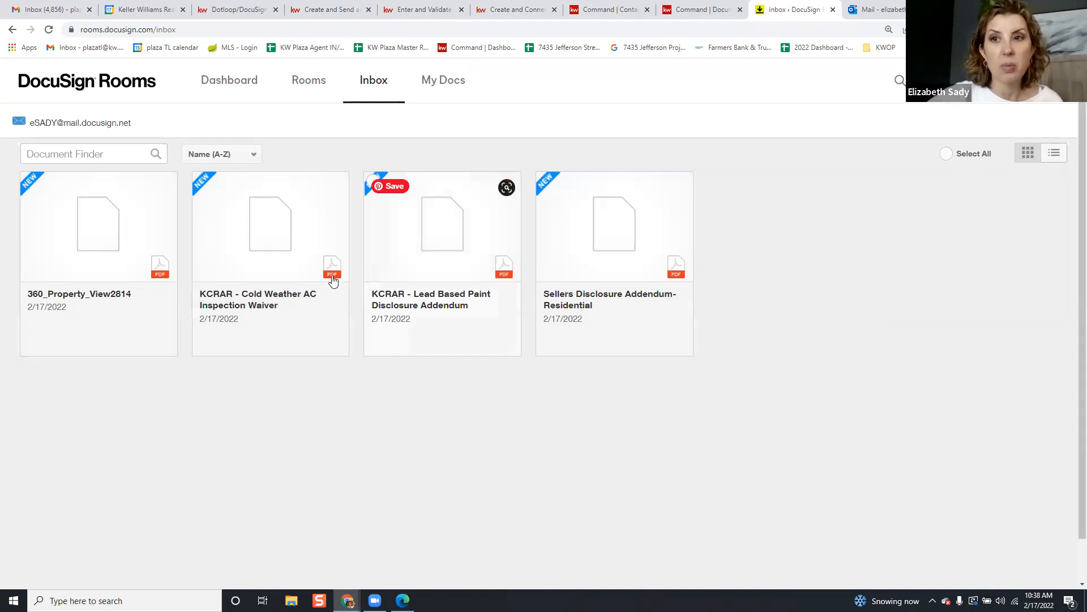
{"action": "left_click", "coordinate": [962, 158]}
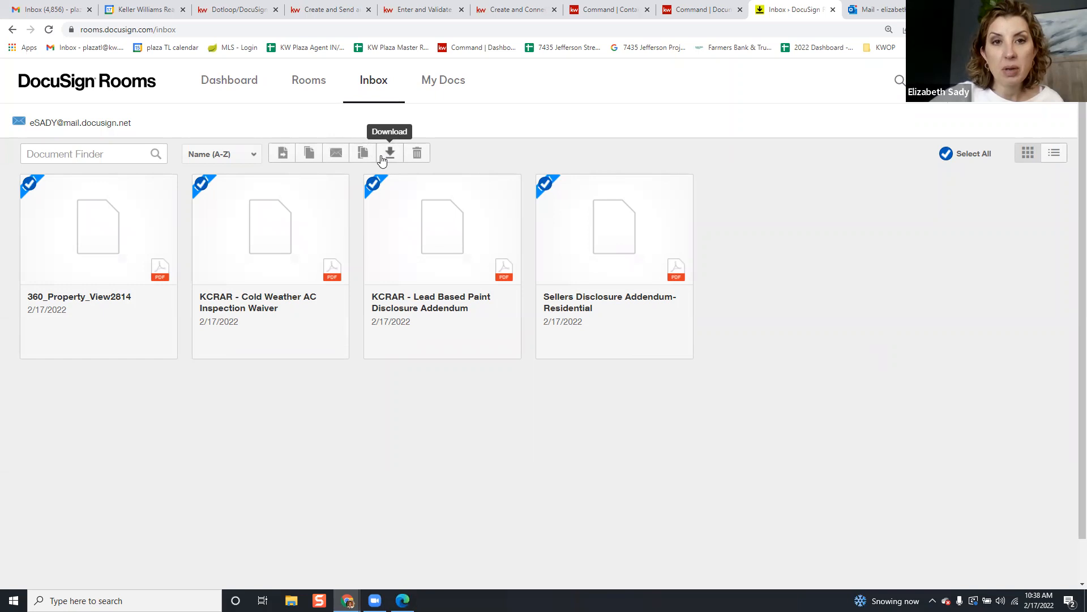
{"action": "left_click", "coordinate": [288, 156]}
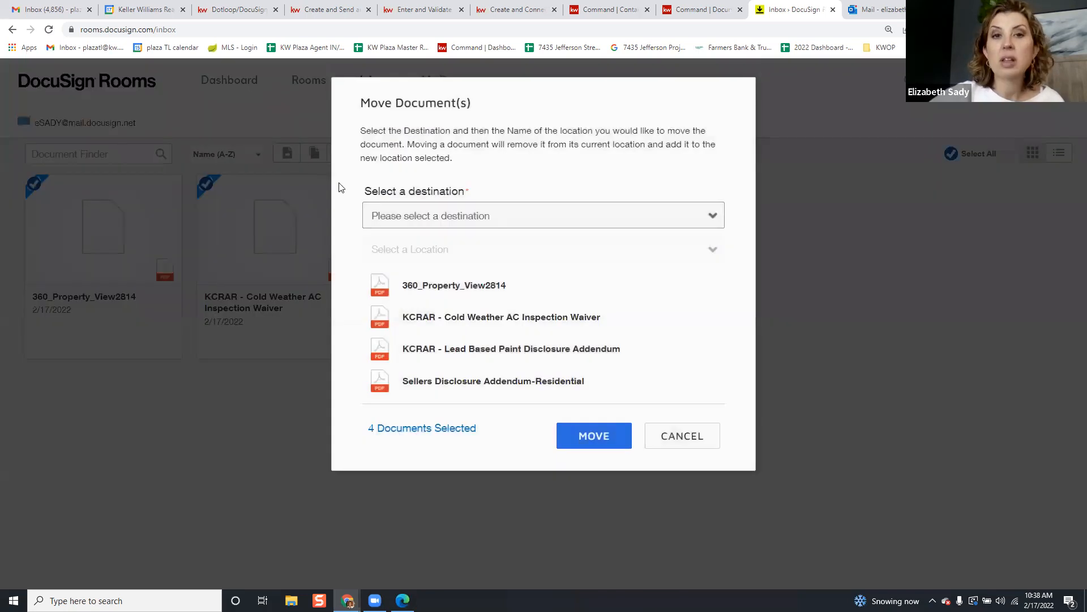
Move the four PDFs to Active Rooms, into the buyer's room
{"action": "left_click", "coordinate": [453, 219]}
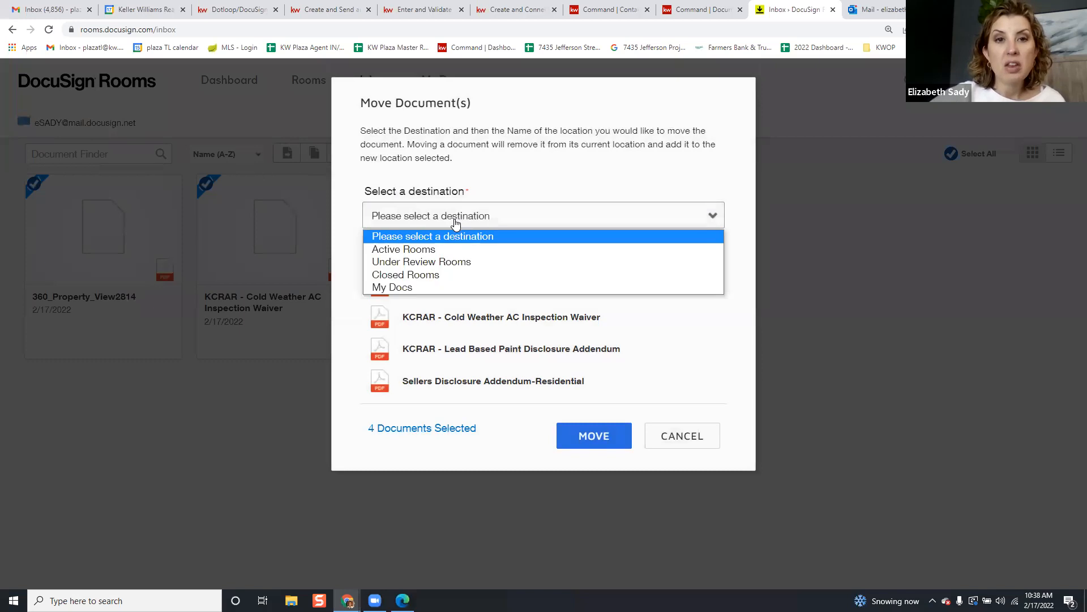
{"action": "left_click", "coordinate": [448, 251]}
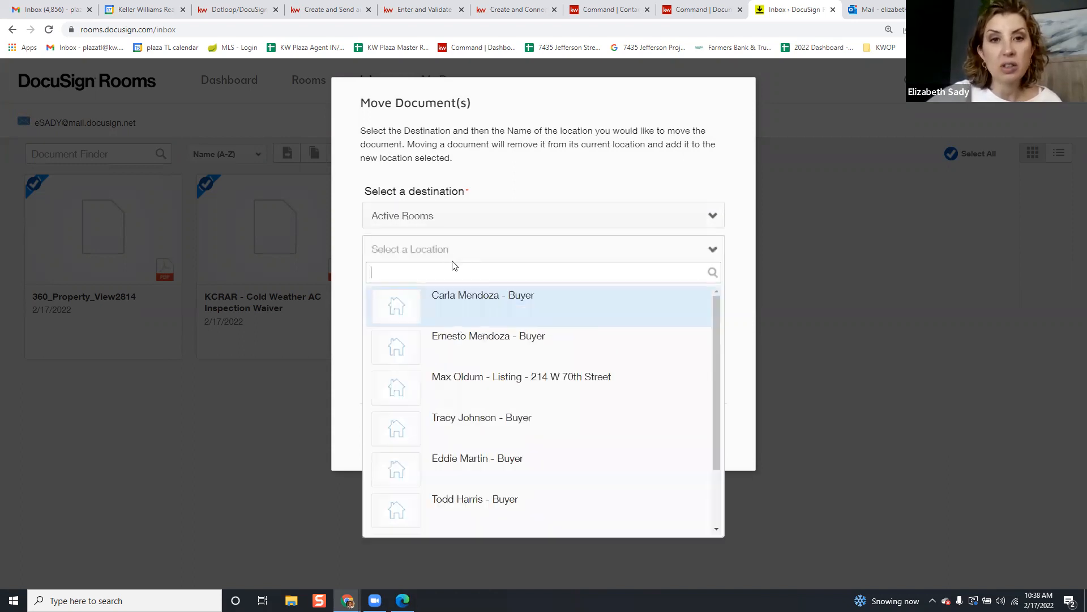
{"action": "left_click", "coordinate": [490, 308]}
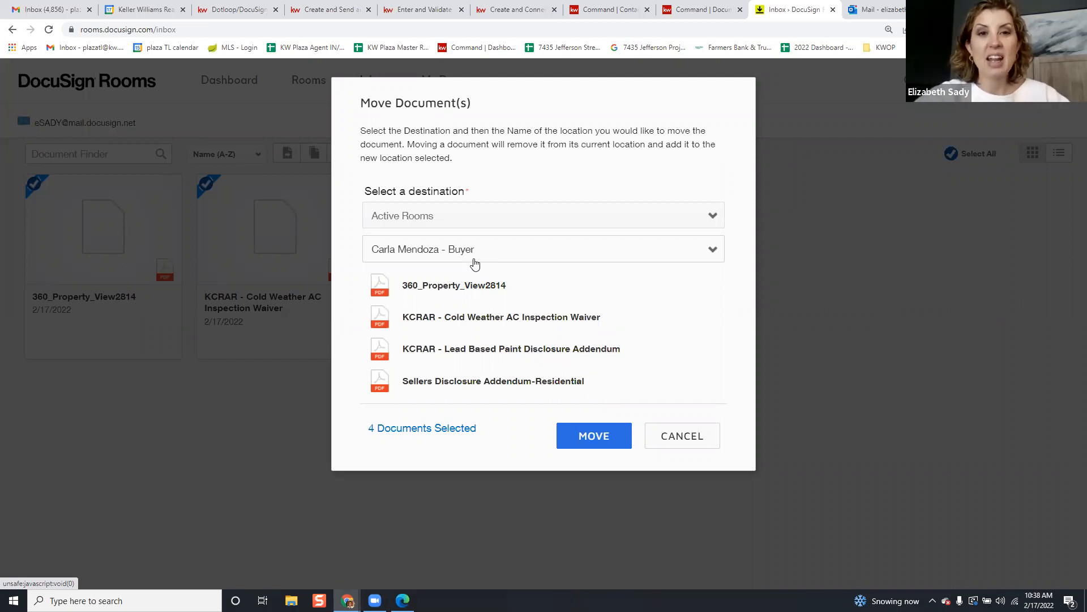
{"action": "left_click", "coordinate": [592, 437]}
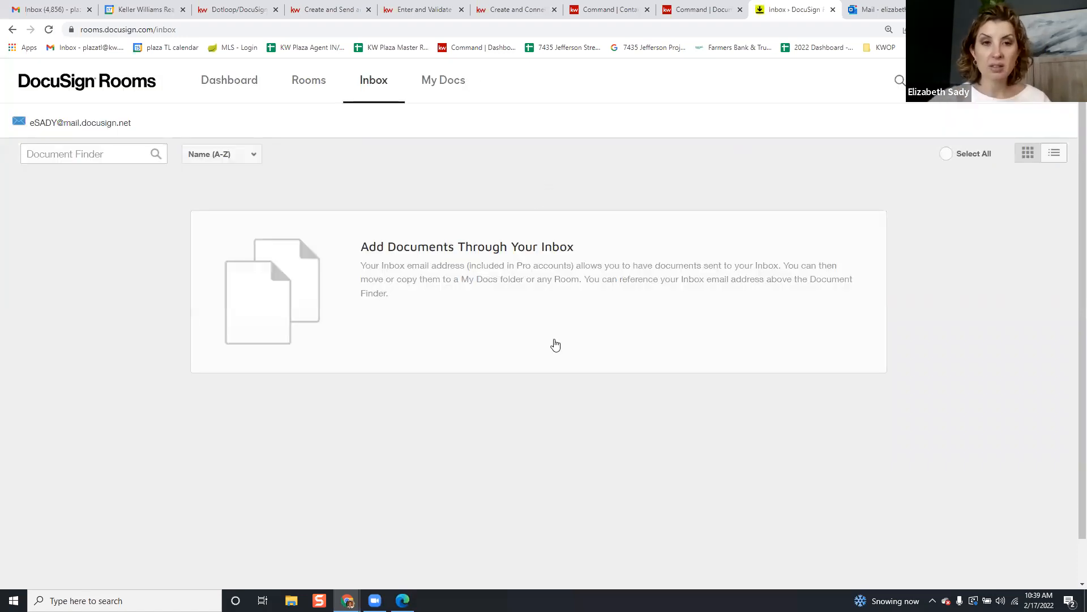
Open the buyer room's DOCUMENTS tab and the KW 1086 - Exclusive Buyer Agency Agreement form
{"action": "left_click", "coordinate": [320, 84]}
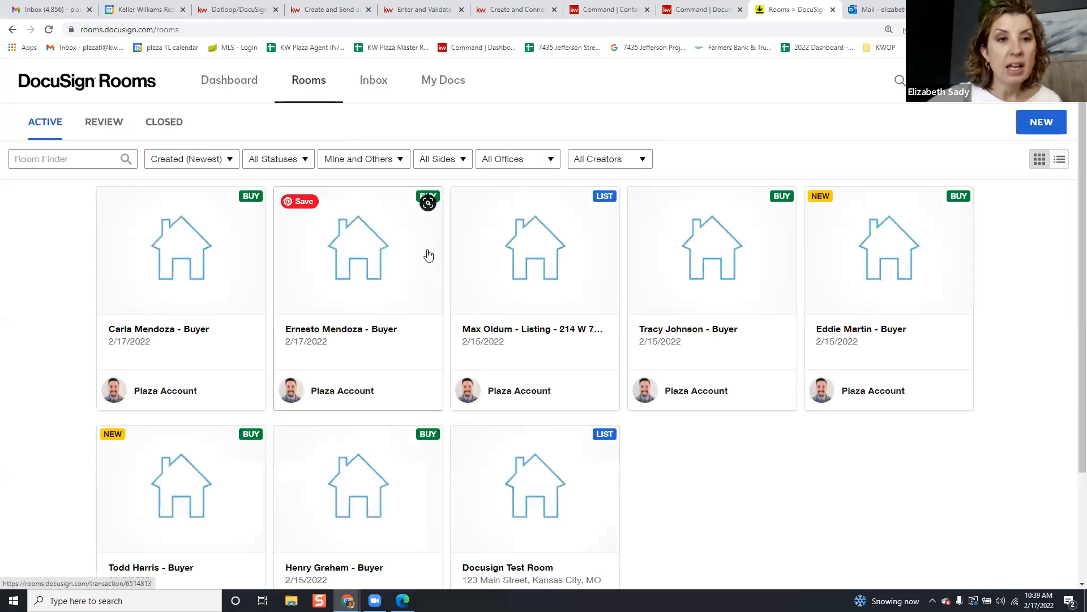
{"action": "left_click", "coordinate": [130, 261]}
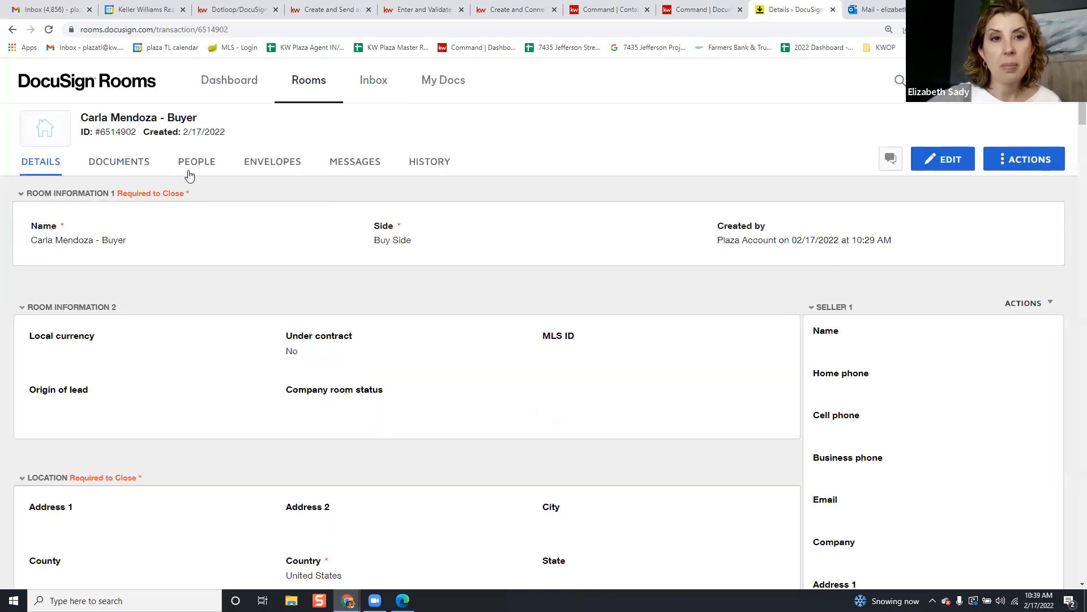
{"action": "left_click", "coordinate": [120, 165]}
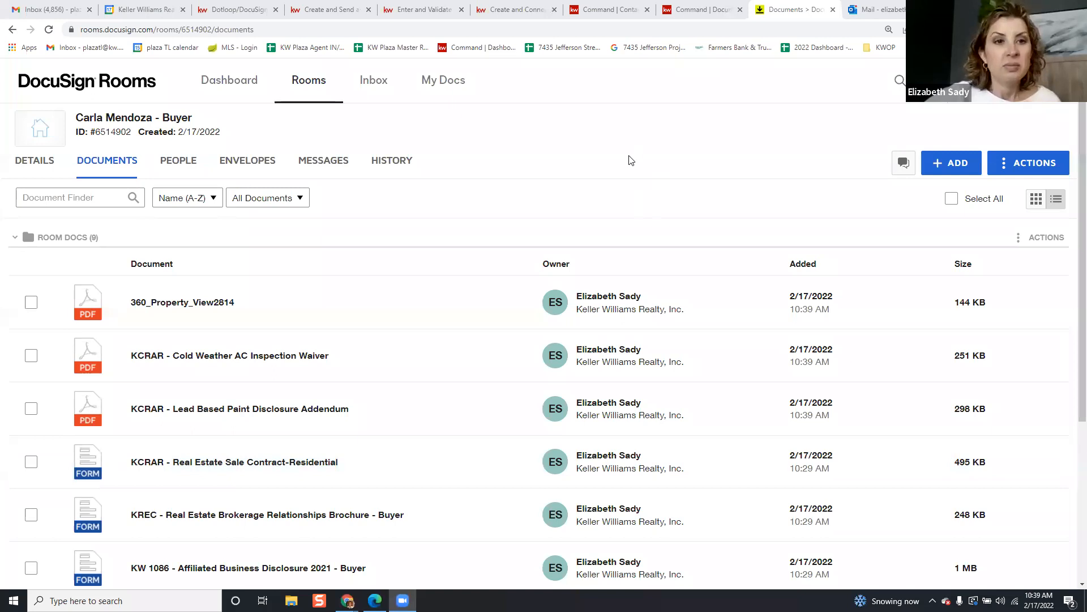
{"action": "scroll", "coordinate": [630, 163], "scroll_direction": "down", "scroll_amount": 1}
{"action": "scroll", "coordinate": [631, 163], "scroll_direction": "up", "scroll_amount": 1}
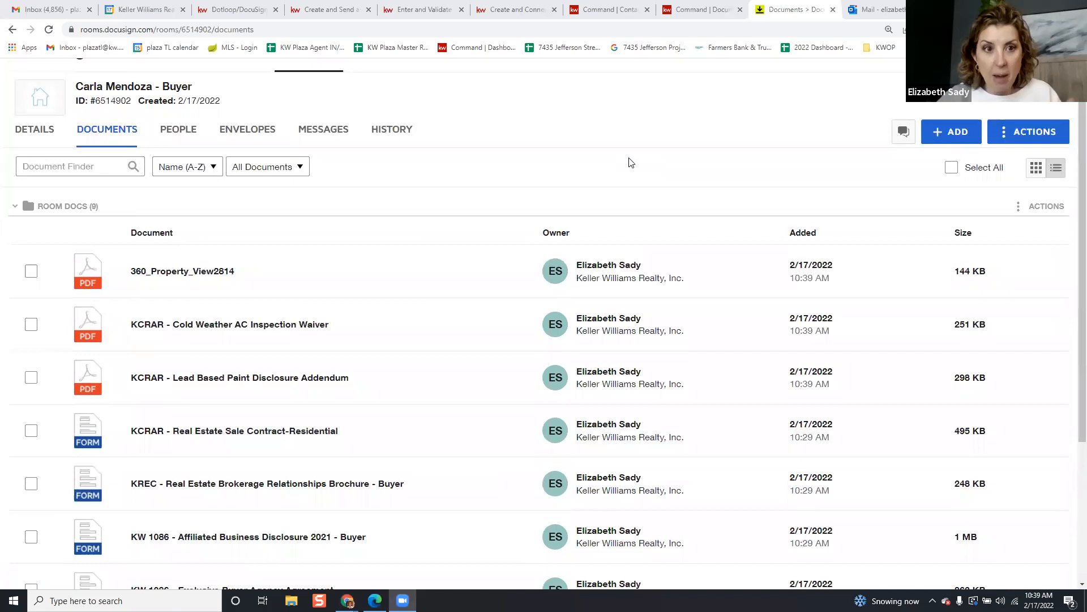
{"action": "scroll", "coordinate": [316, 221], "scroll_direction": "down", "scroll_amount": 1}
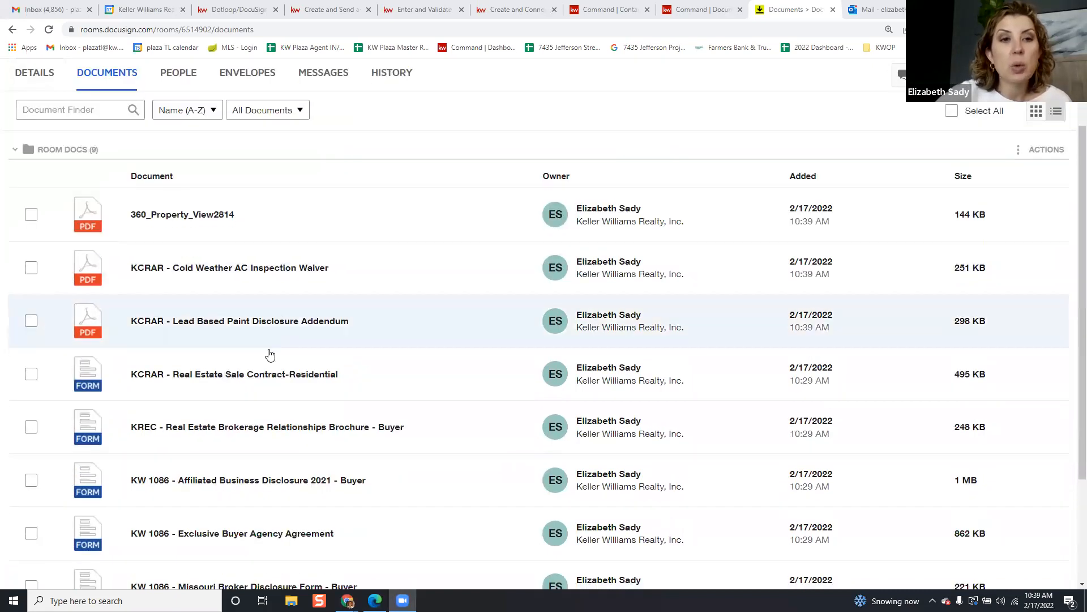
{"action": "scroll", "coordinate": [255, 401], "scroll_direction": "down", "scroll_amount": 1}
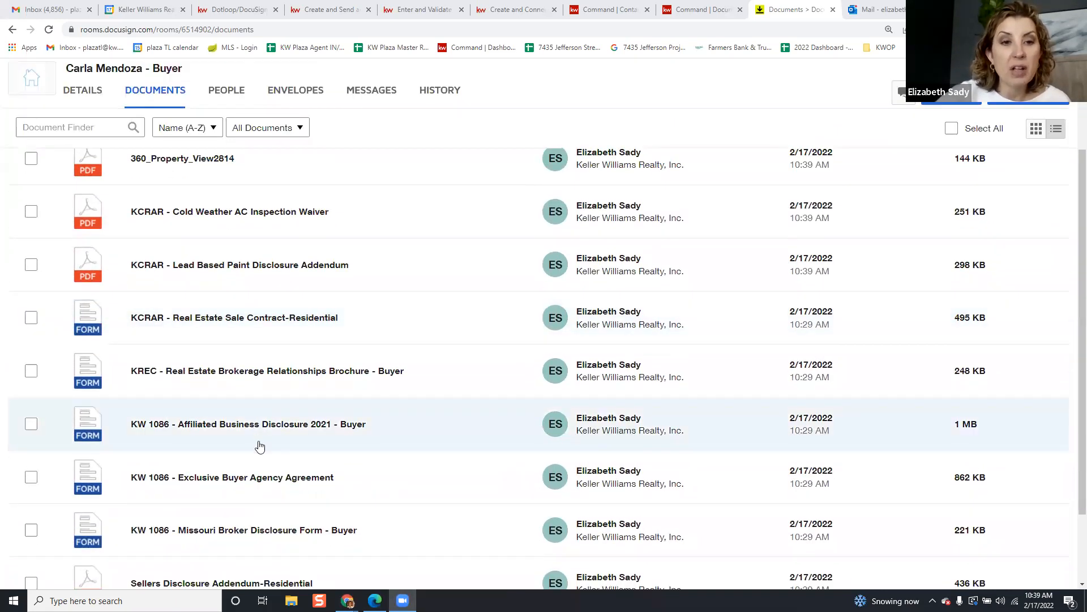
{"action": "left_click", "coordinate": [255, 478]}
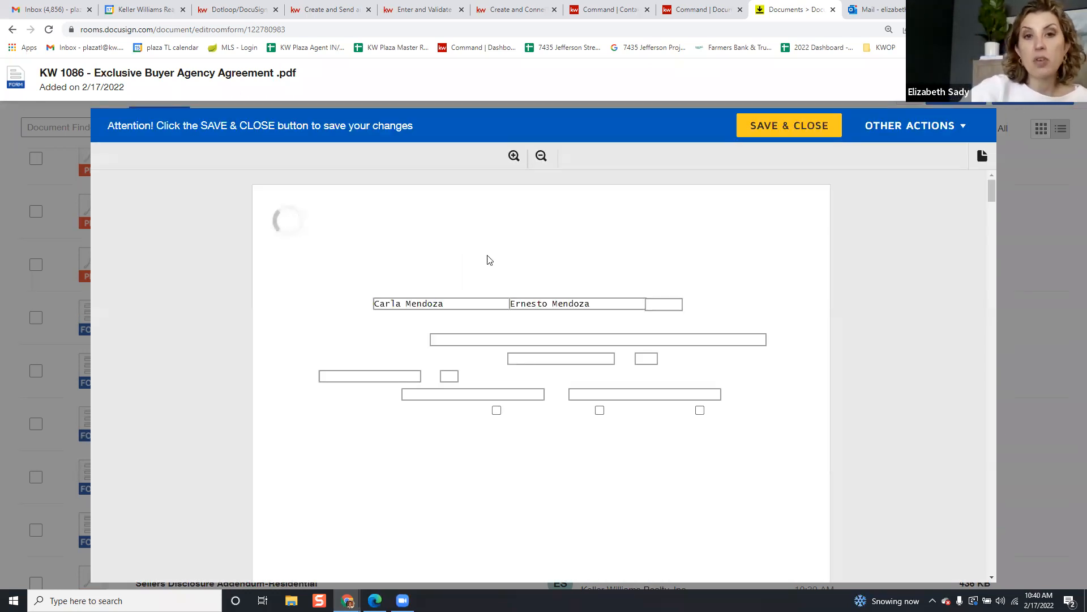
Edit the buyer name fields and enter 'Greater Metropolitan Area Kansas City' as the general location
{"action": "left_click", "coordinate": [475, 306]}
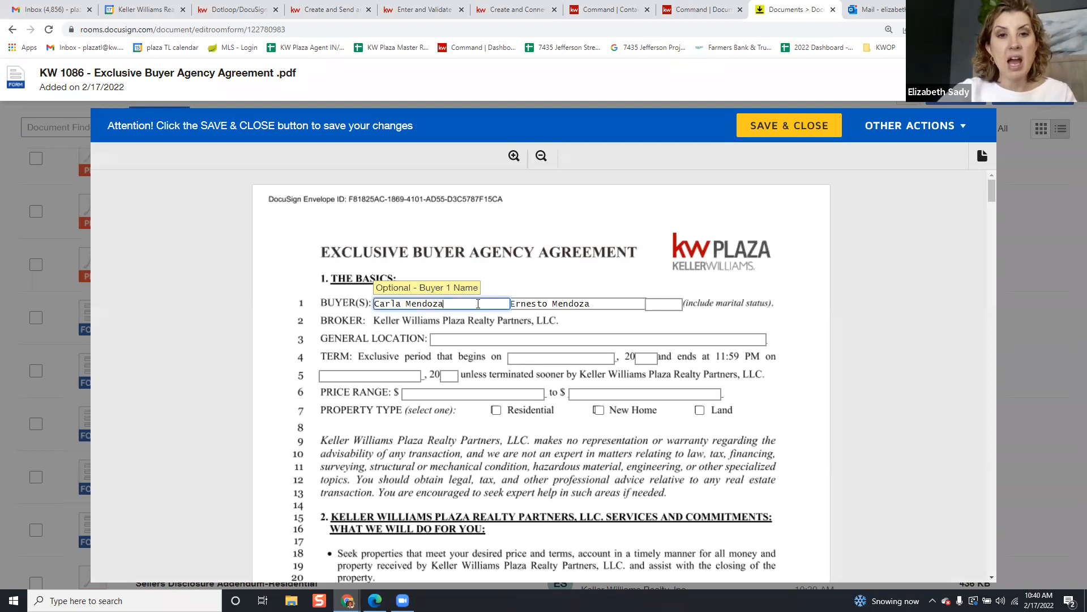
{"action": "type", "text": "(AMP"}
{"action": "left_click", "coordinate": [631, 304]}
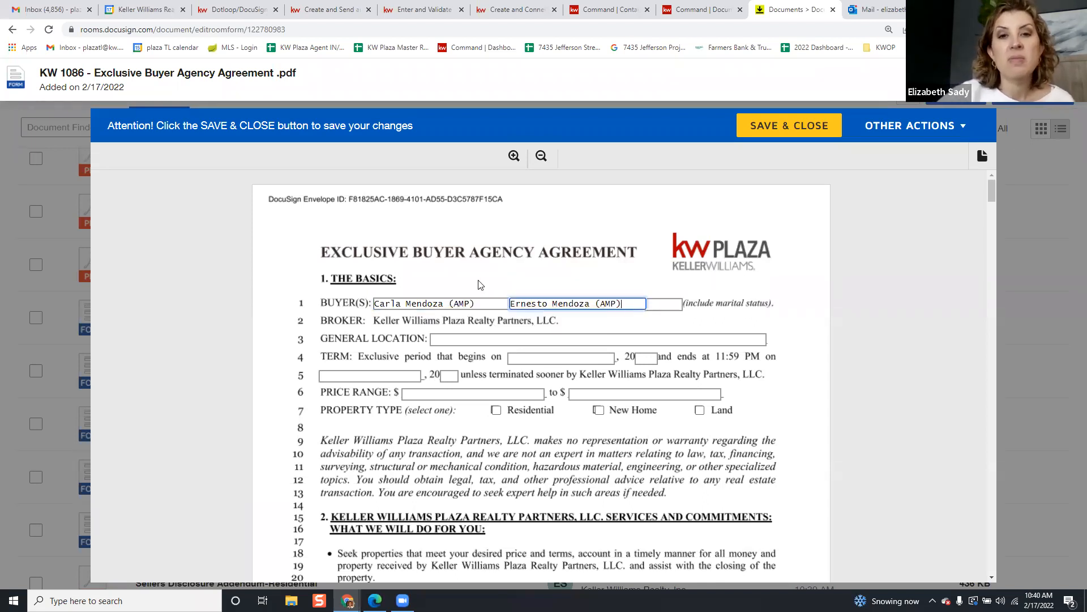
{"action": "left_click", "coordinate": [486, 336]}
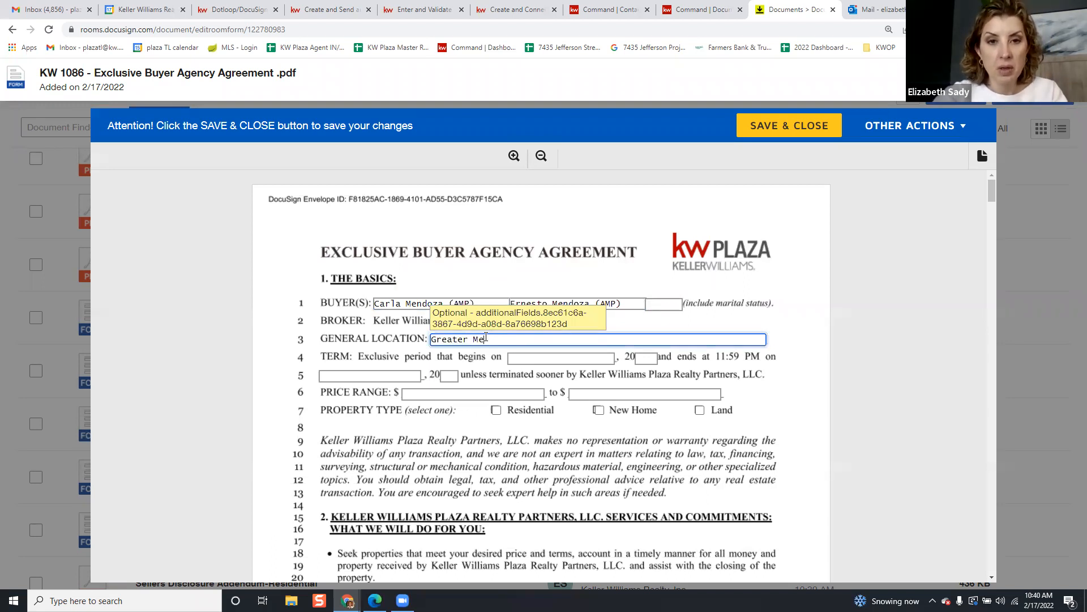
{"action": "type", "text": "Greater Metropolitan Area"}
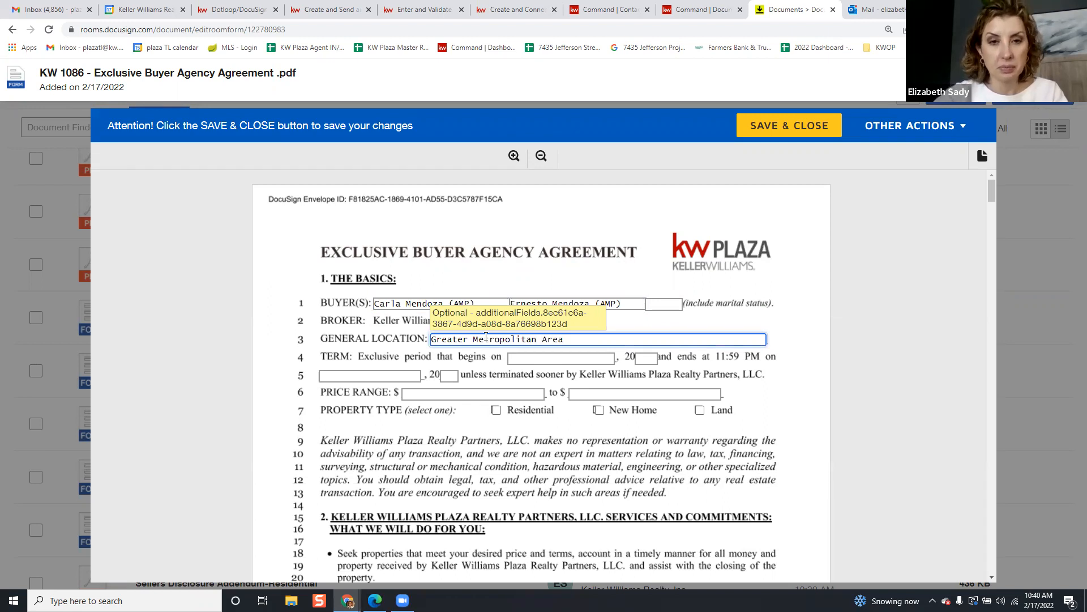
{"action": "type", "text": "Kansas CIty"}
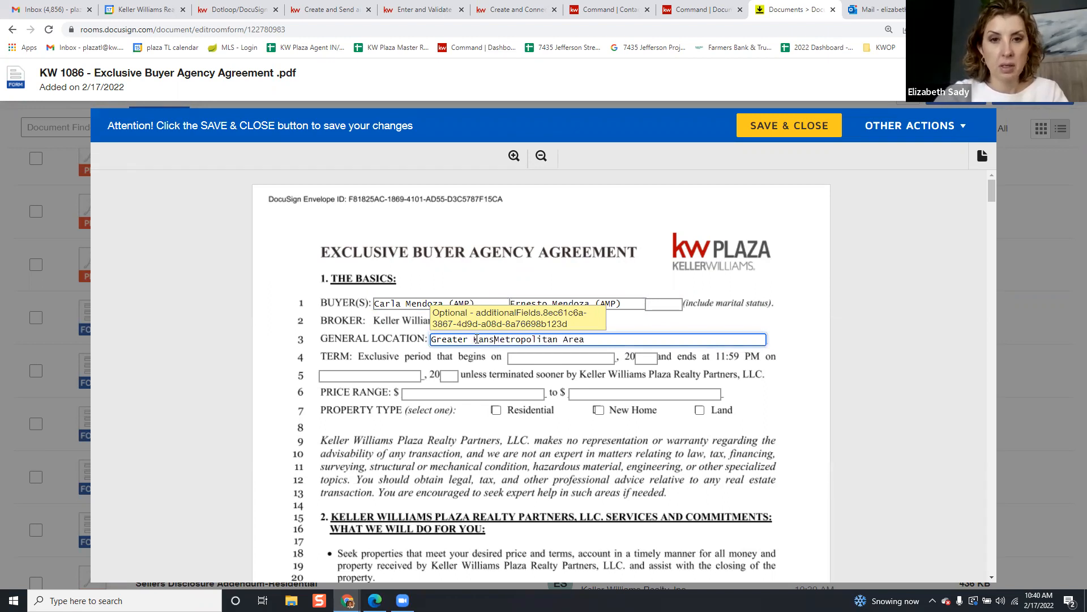
{"action": "key", "text": "BackSpace"}
{"action": "key", "text": "BackSpace"}
{"action": "key", "text": "BackSpace"}
{"action": "type", "text": "ity"}
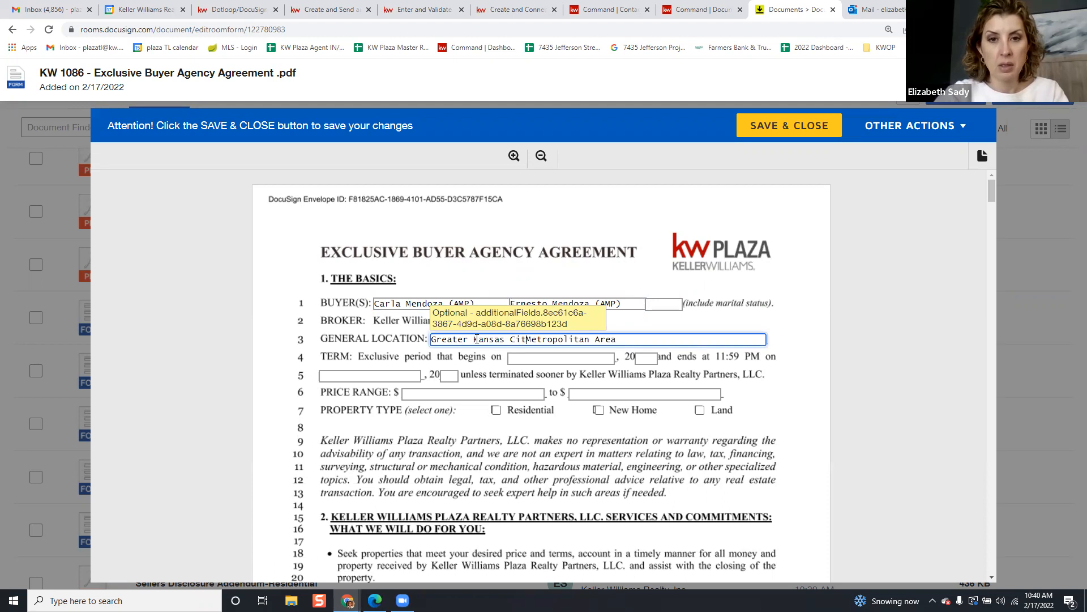
Set the term to start 2/17/2022 and end in 2022
{"action": "left_click", "coordinate": [540, 362]}
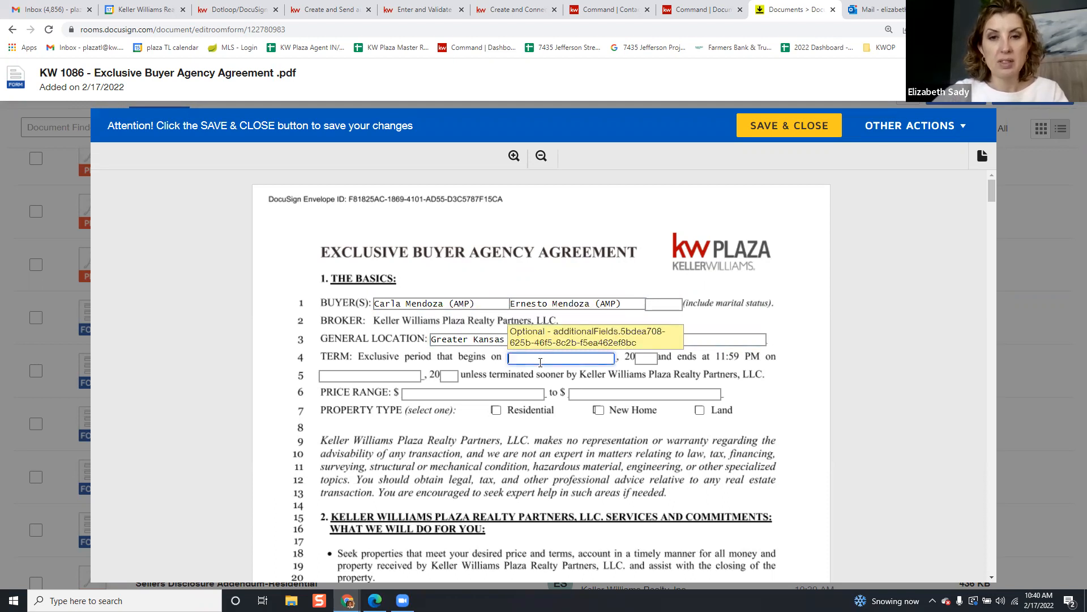
{"action": "type", "text": "2/17/20"}
{"action": "key", "text": "Tab"}
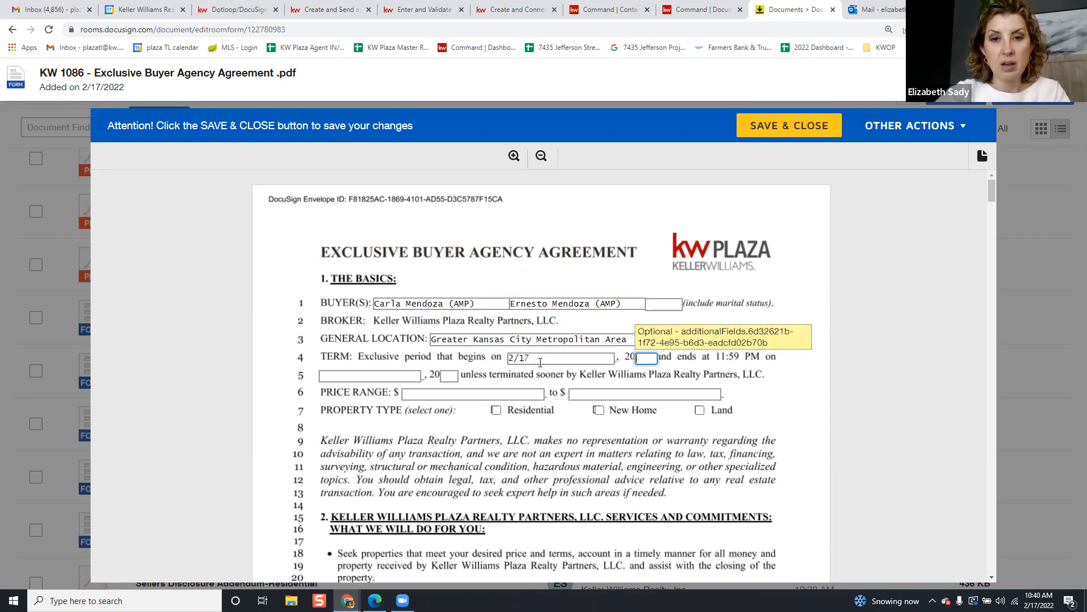
{"action": "type", "text": "22"}
{"action": "key", "text": "Tab"}
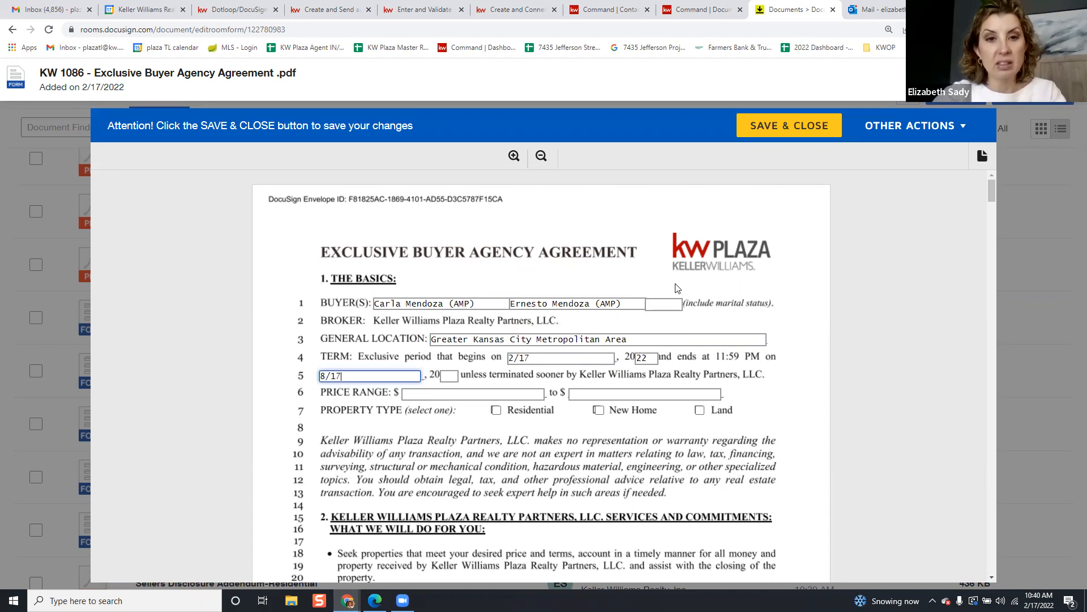
{"action": "left_click", "coordinate": [455, 377]}
{"action": "type", "text": "2"}
Set the price range from 0 to 400,000 and mark the property type Residential
{"action": "left_click", "coordinate": [499, 392]}
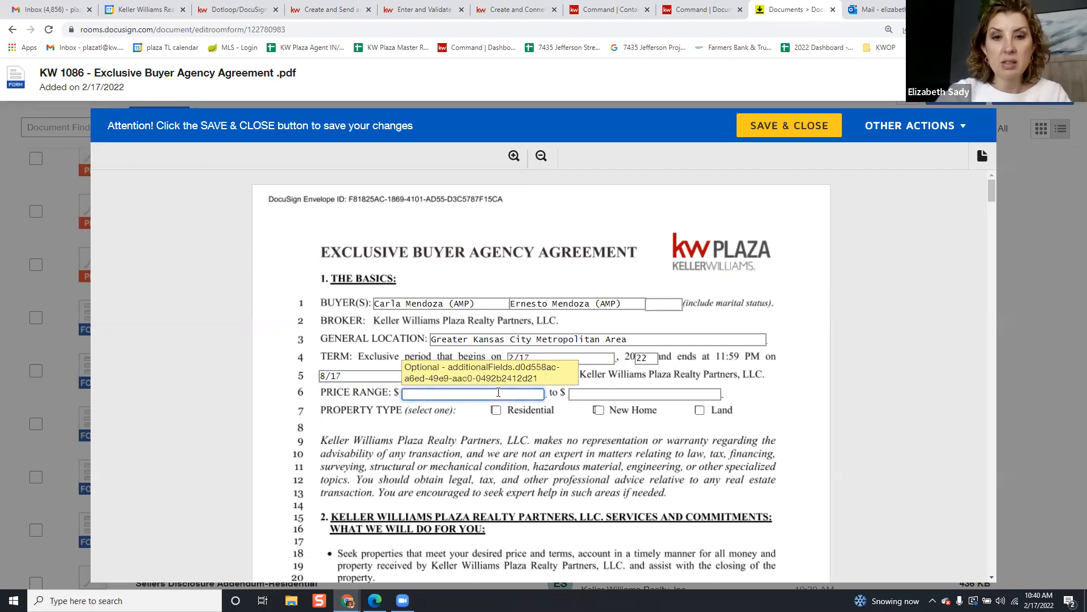
{"action": "key", "text": "Tab"}
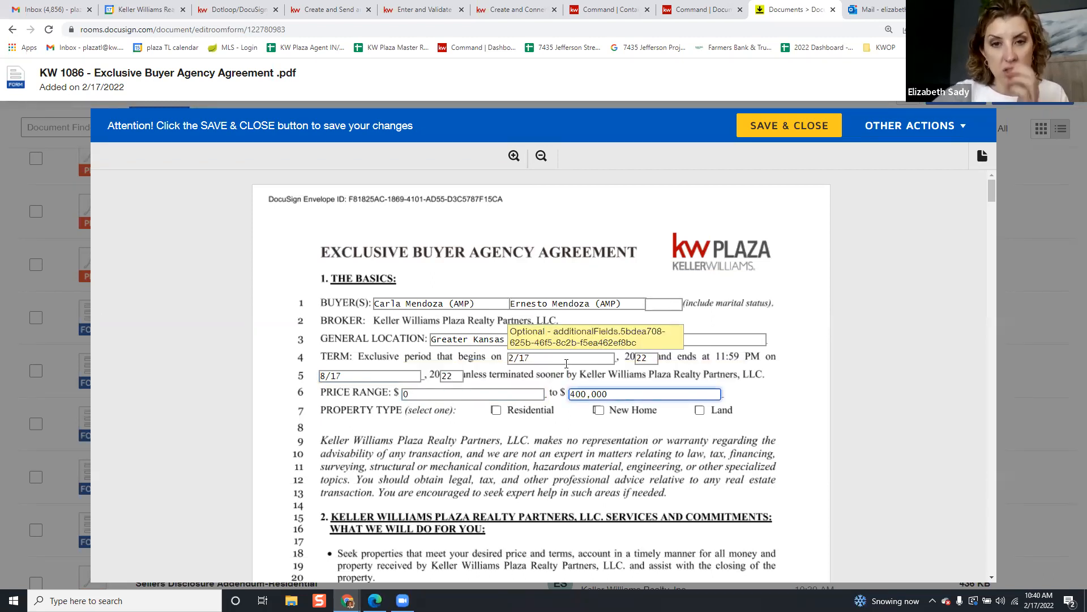
{"action": "left_click", "coordinate": [496, 409]}
{"action": "scroll", "coordinate": [518, 412], "scroll_direction": "down", "scroll_amount": 2}
{"action": "scroll", "coordinate": [519, 412], "scroll_direction": "down", "scroll_amount": 15}
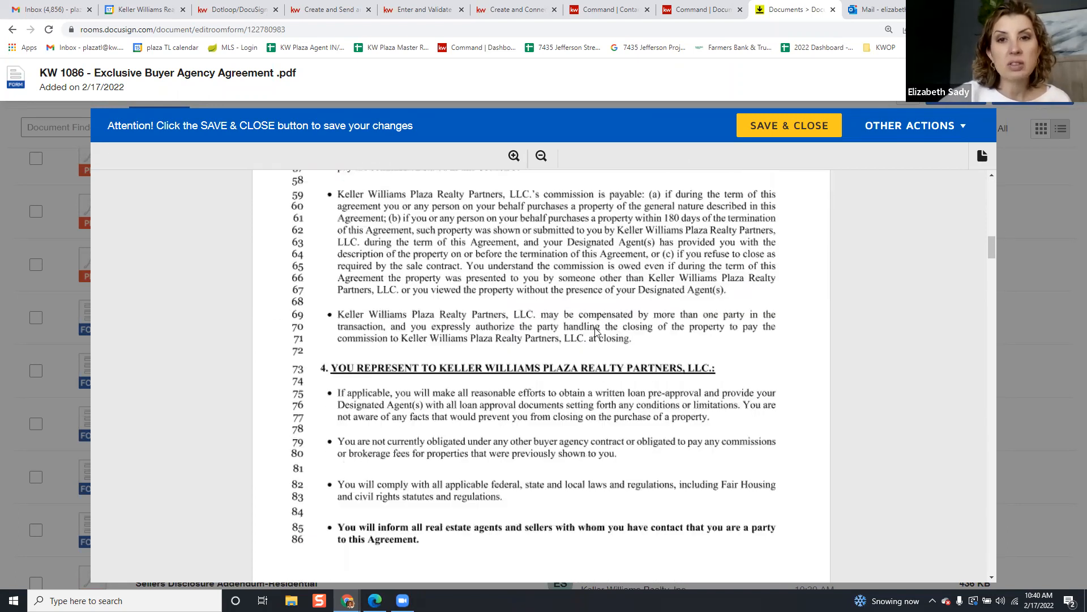
{"action": "scroll", "coordinate": [597, 331], "scroll_direction": "up", "scroll_amount": 4}
Enter THREE (3) as commission and a $395 flat fee, then save and close the agreement
{"action": "left_click", "coordinate": [669, 264]}
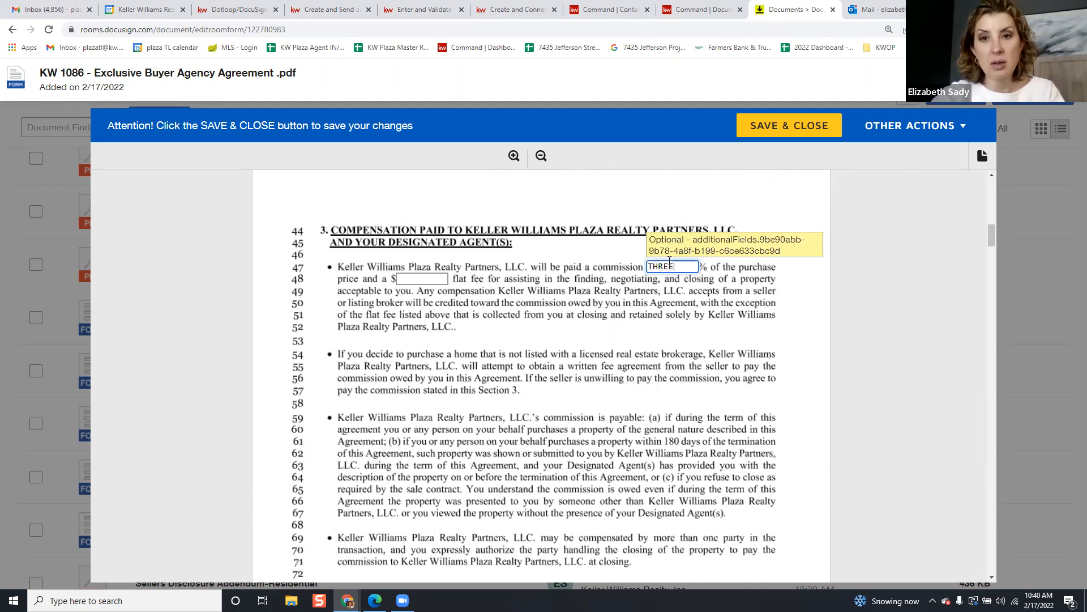
{"action": "type", "text": "THREE (3)"}
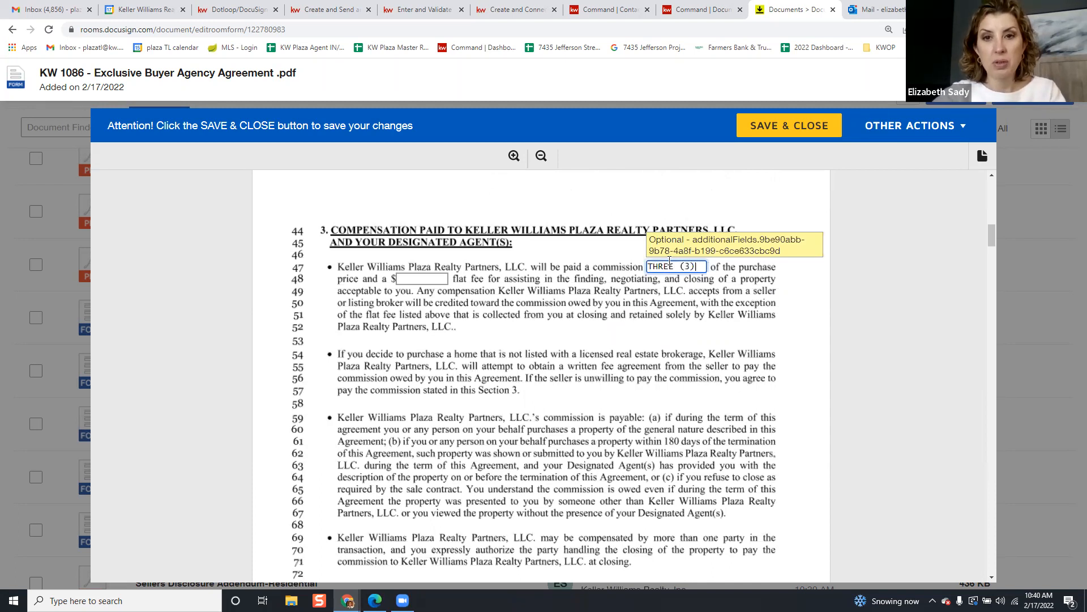
{"action": "left_click", "coordinate": [406, 278]}
{"action": "left_click", "coordinate": [407, 278]}
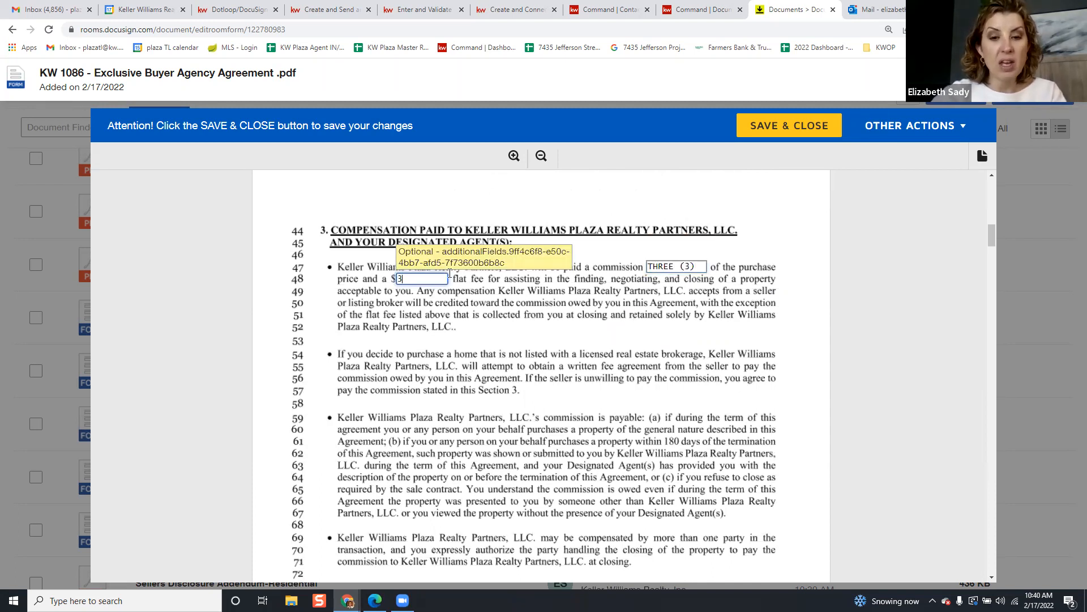
{"action": "type", "text": "395"}
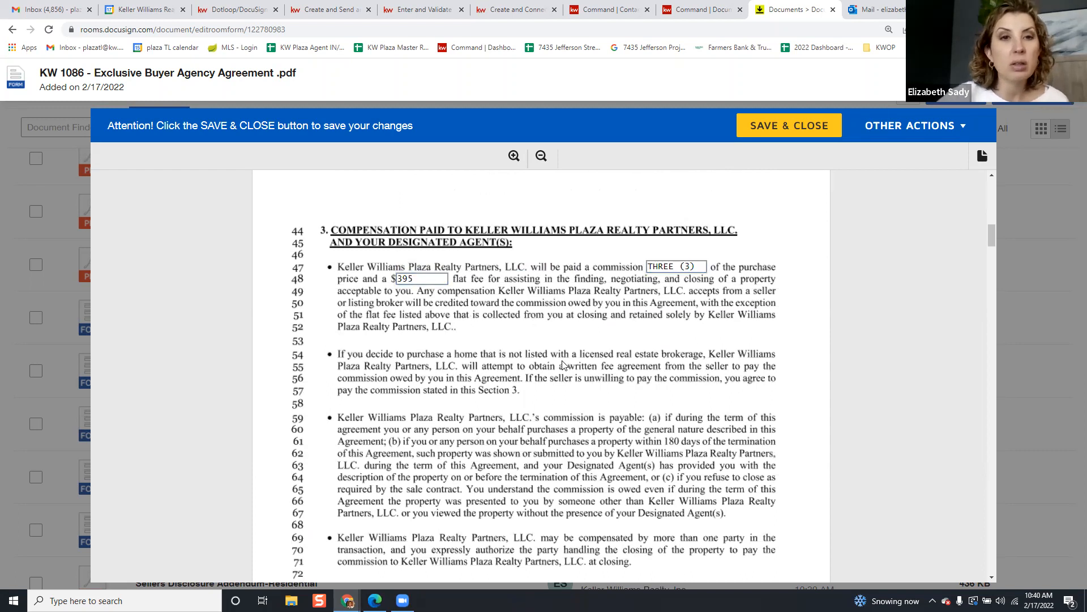
{"action": "scroll", "coordinate": [535, 345], "scroll_direction": "down", "scroll_amount": 3}
{"action": "scroll", "coordinate": [521, 321], "scroll_direction": "down", "scroll_amount": 10}
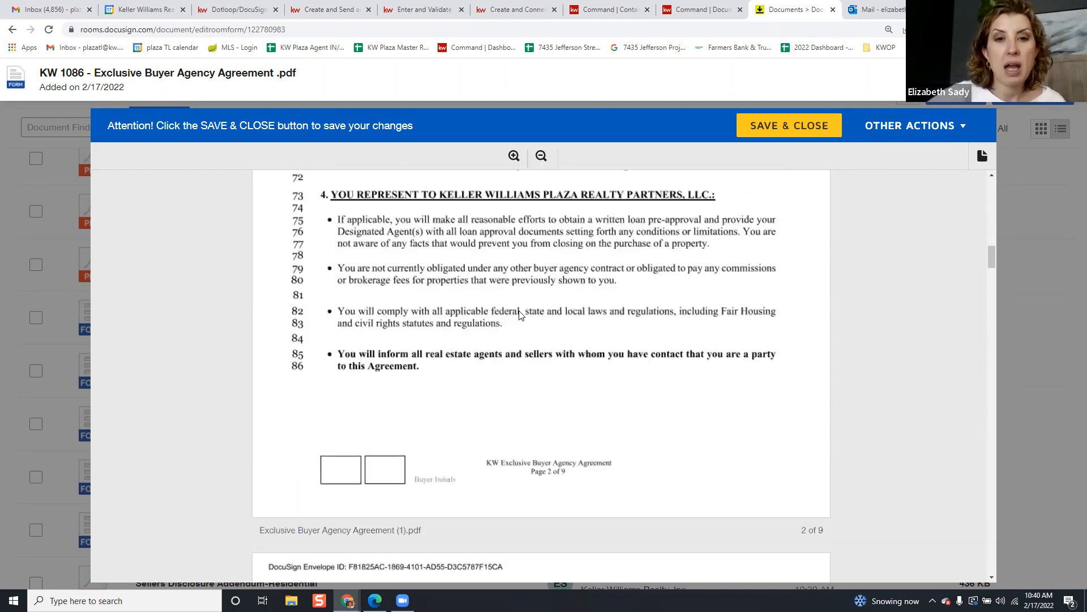
{"action": "scroll", "coordinate": [550, 307], "scroll_direction": "down", "scroll_amount": 20}
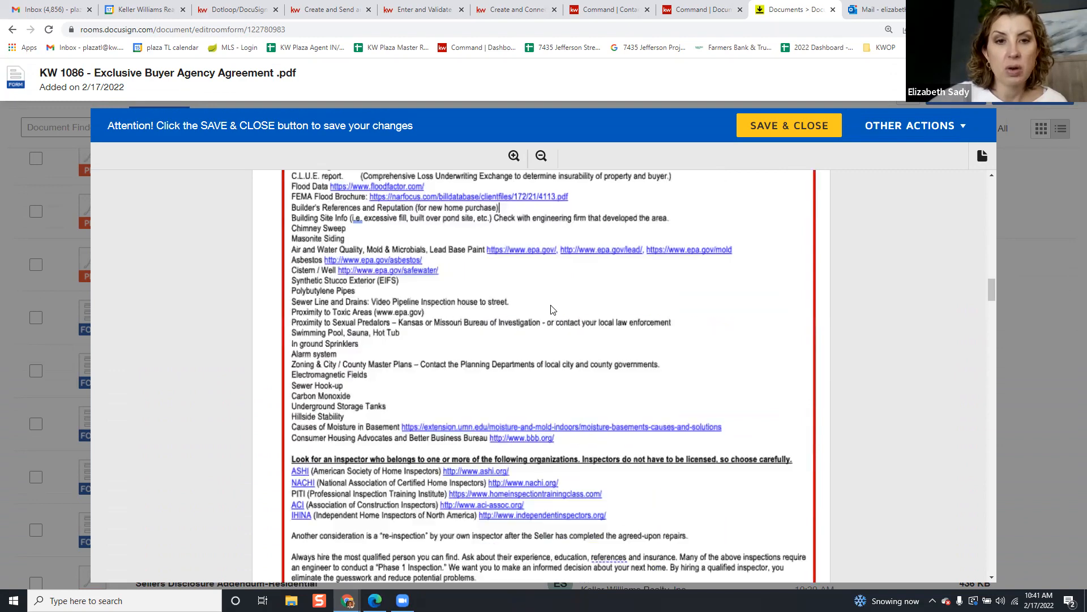
{"action": "scroll", "coordinate": [557, 309], "scroll_direction": "down", "scroll_amount": 10}
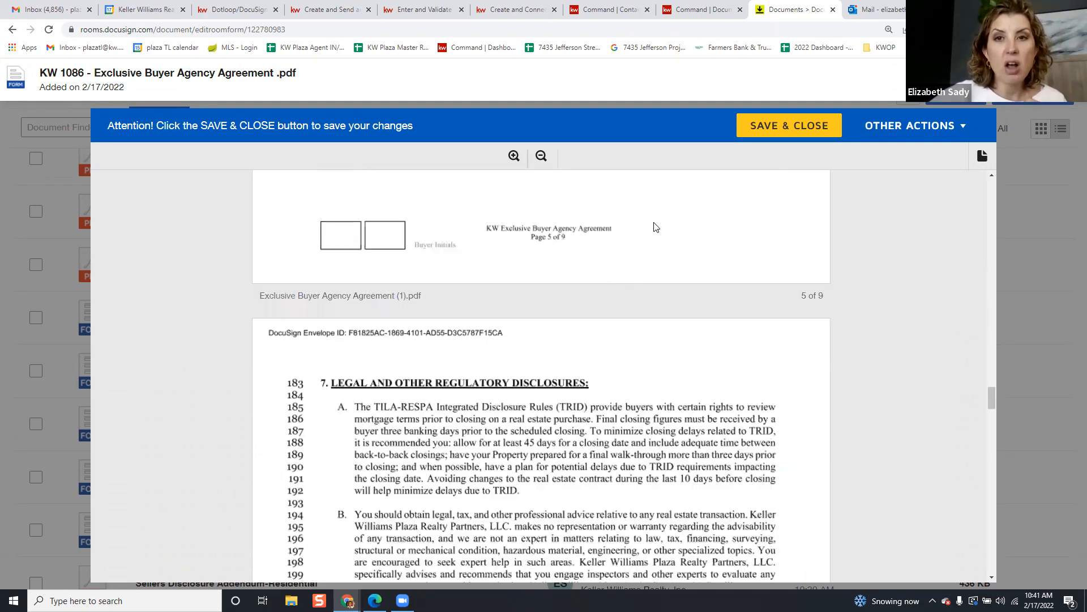
{"action": "scroll", "coordinate": [781, 153], "scroll_direction": "up", "scroll_amount": 1}
{"action": "left_click", "coordinate": [807, 126]}
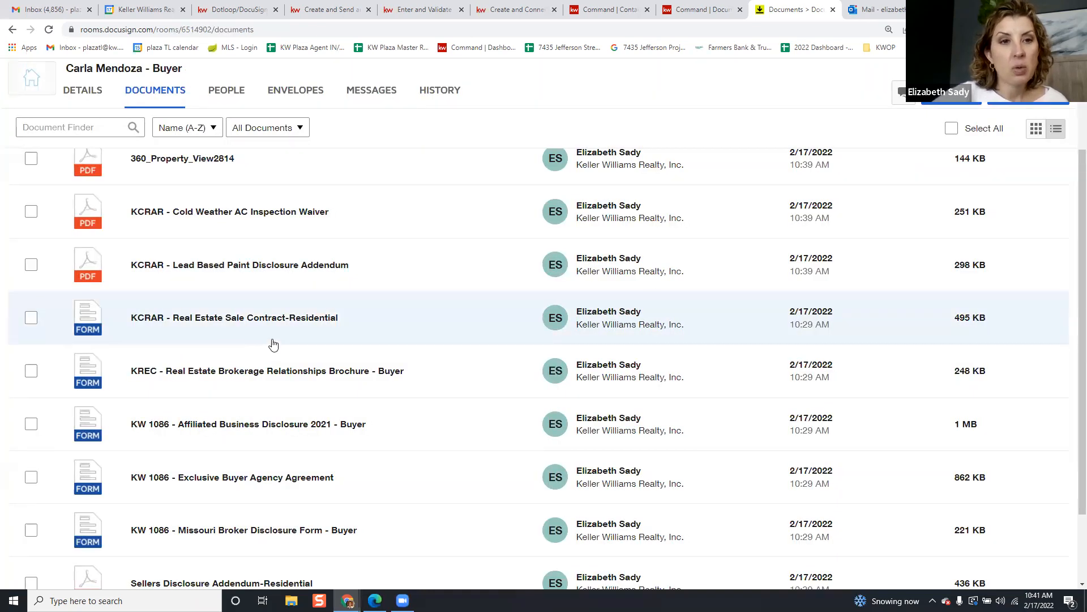
Open the KCRAR Real Estate Sale Contract-Residential form and start filling its SELLER field
{"action": "left_click", "coordinate": [275, 327]}
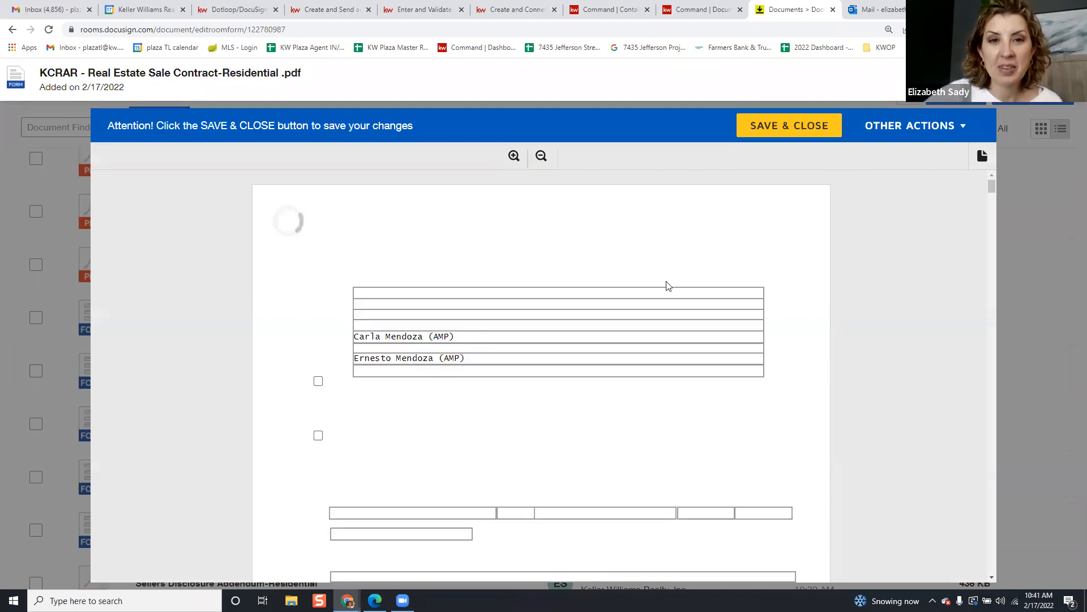
{"action": "left_click", "coordinate": [484, 289]}
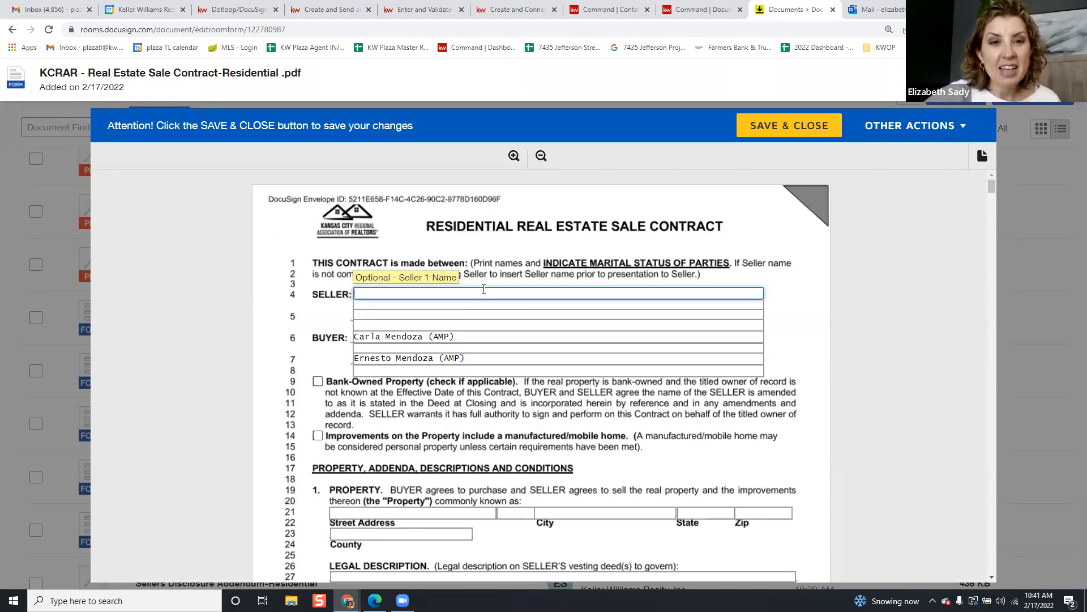
{"action": "key", "text": "alt+Tab"}
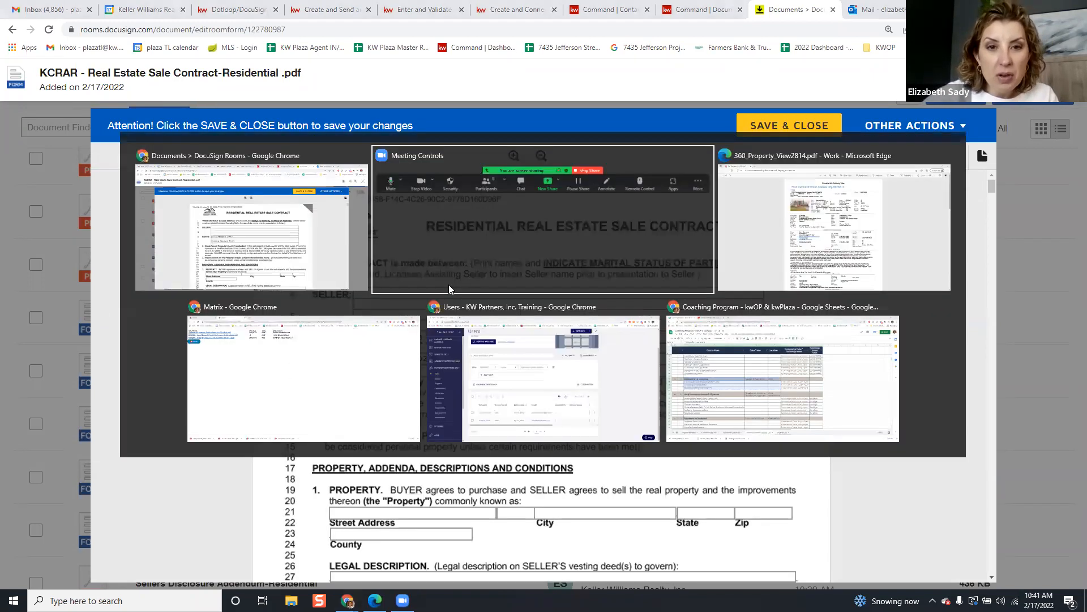
Select and copy the owner's name from the property report in Edge
{"action": "key", "text": "alt+Tab"}
{"action": "scroll", "coordinate": [401, 290], "scroll_direction": "down", "scroll_amount": 12}
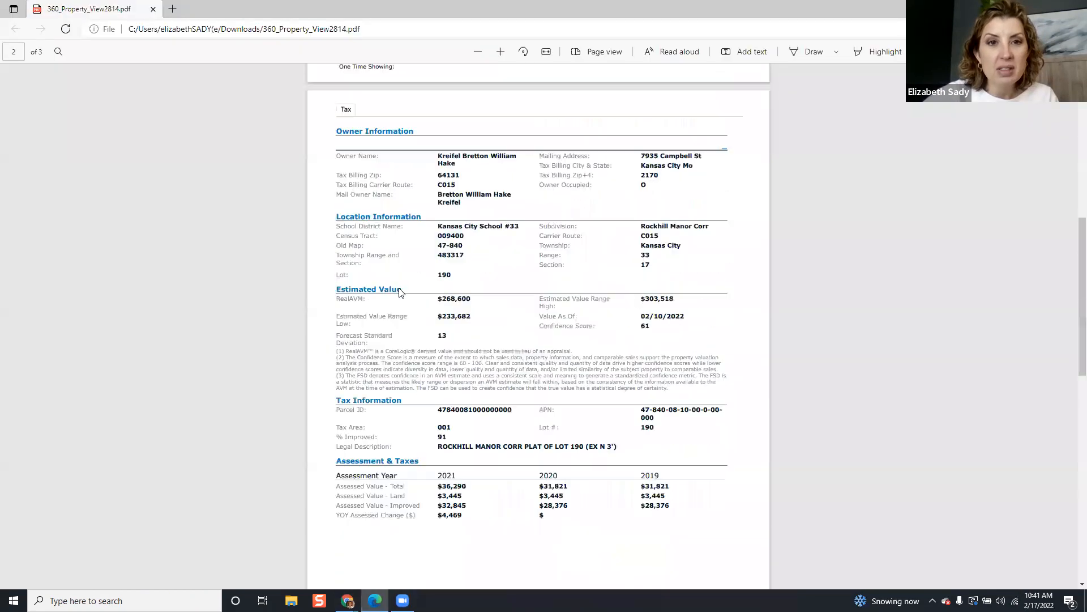
{"action": "scroll", "coordinate": [405, 286], "scroll_direction": "up", "scroll_amount": 2}
{"action": "triple_click", "coordinate": [472, 164]}
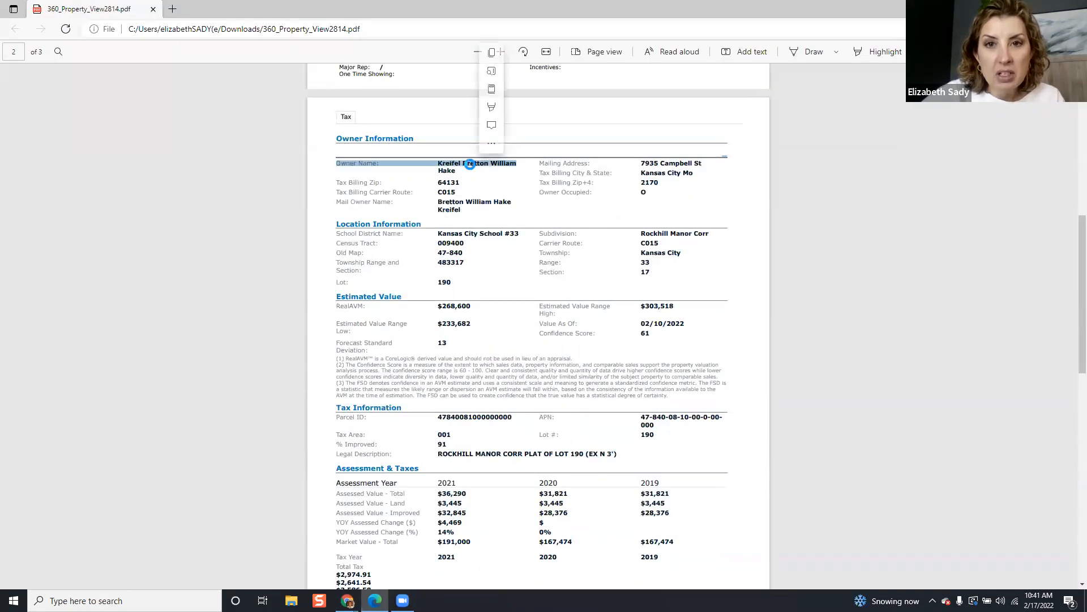
{"action": "left_click", "coordinate": [479, 170]}
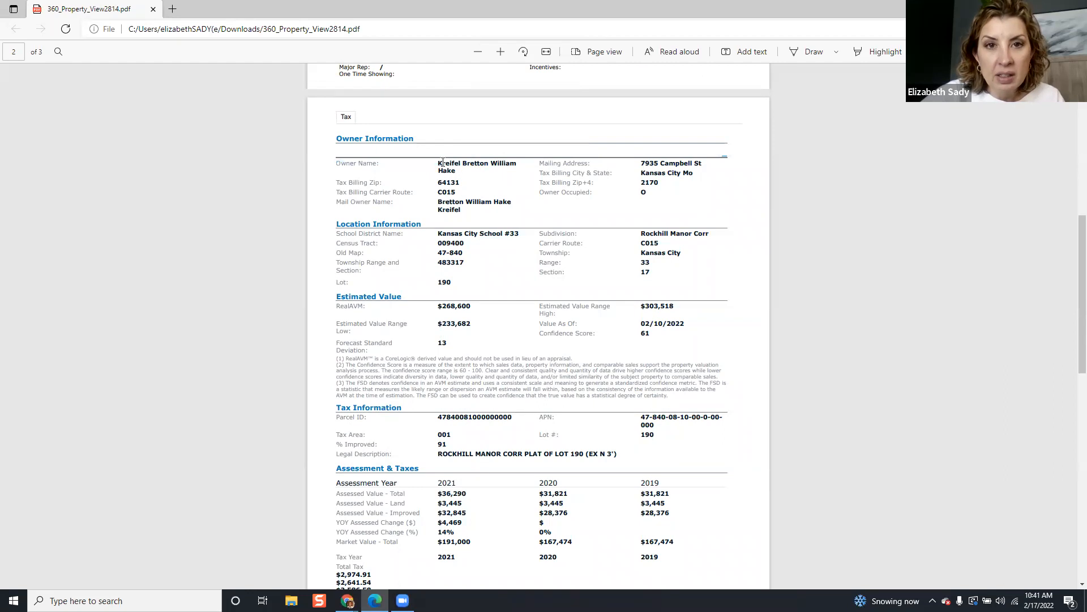
{"action": "triple_click", "coordinate": [467, 162]}
{"action": "left_click", "coordinate": [476, 163]}
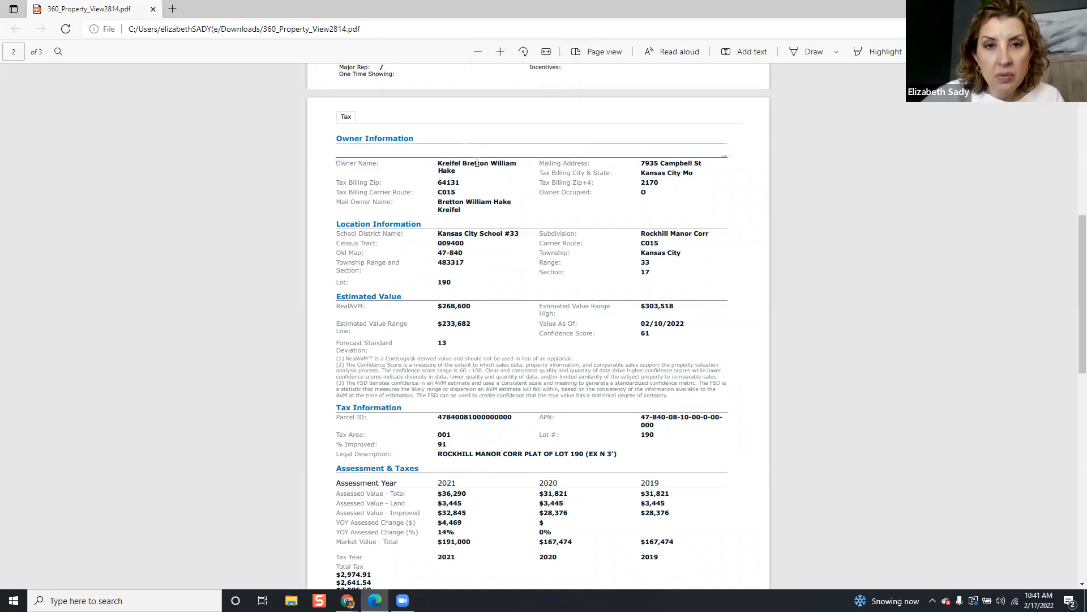
{"action": "left_click_drag", "start_coordinate": [520, 162], "coordinate": [443, 164]}
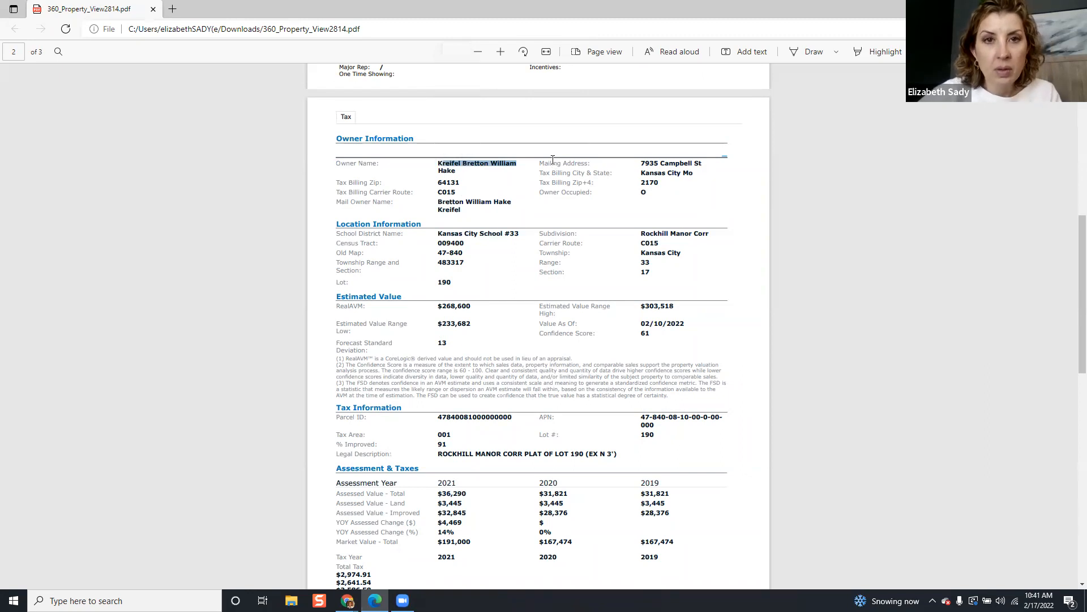
{"action": "key", "text": "ctrl+c"}
Paste the owner's name into the contract's Seller field and add the missing K
{"action": "key", "text": "alt+Tab"}
{"action": "key", "text": "ctrl+v"}
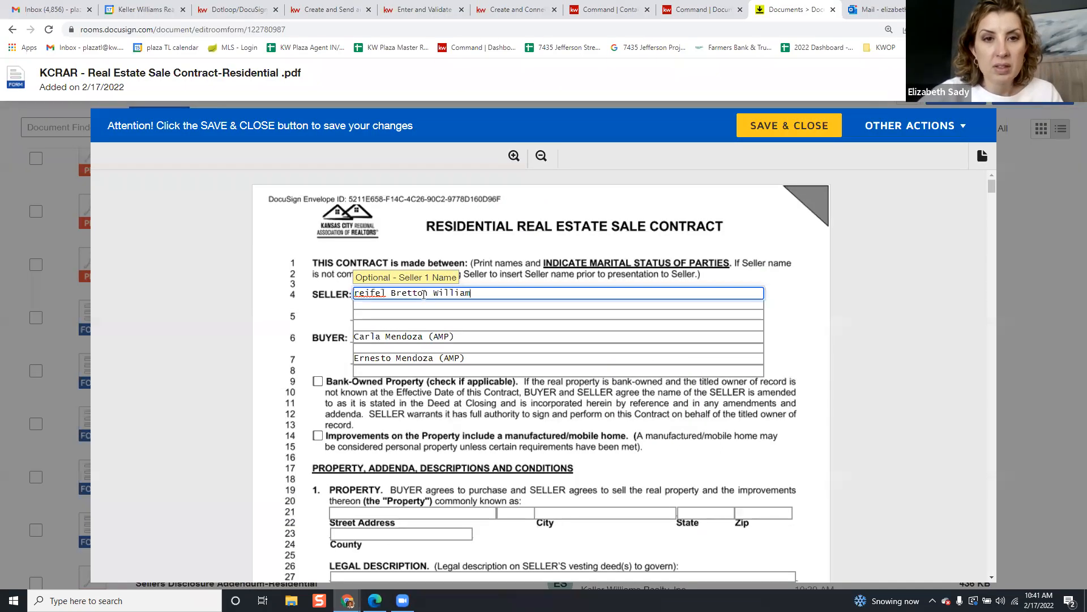
{"action": "left_click", "coordinate": [355, 293]}
{"action": "type", "text": "K"}
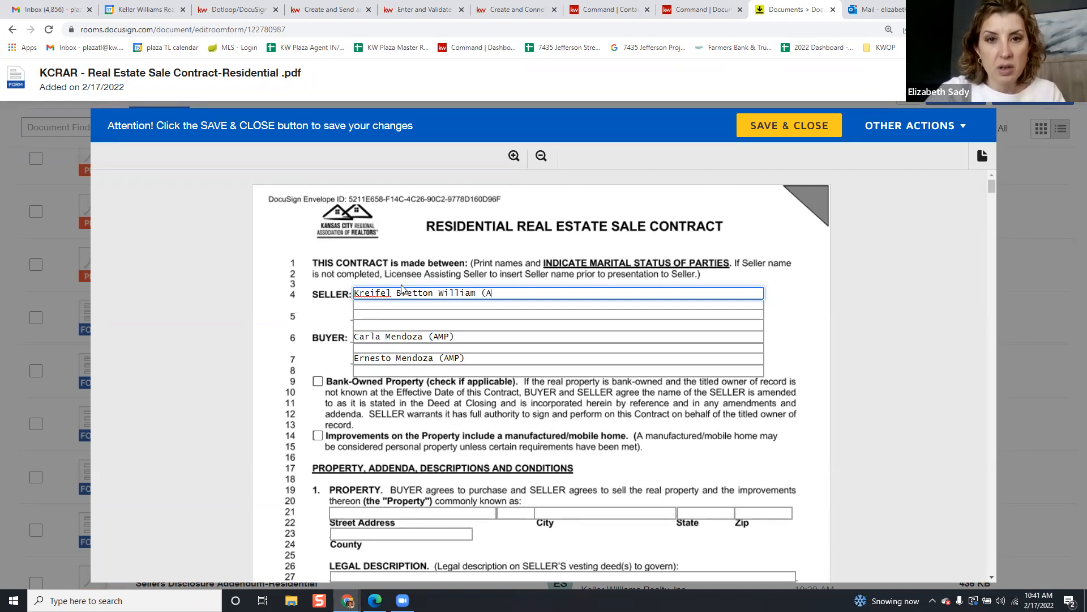
Enter the property's street address, checking it against the property report
{"action": "scroll", "coordinate": [401, 288], "scroll_direction": "down", "scroll_amount": 2}
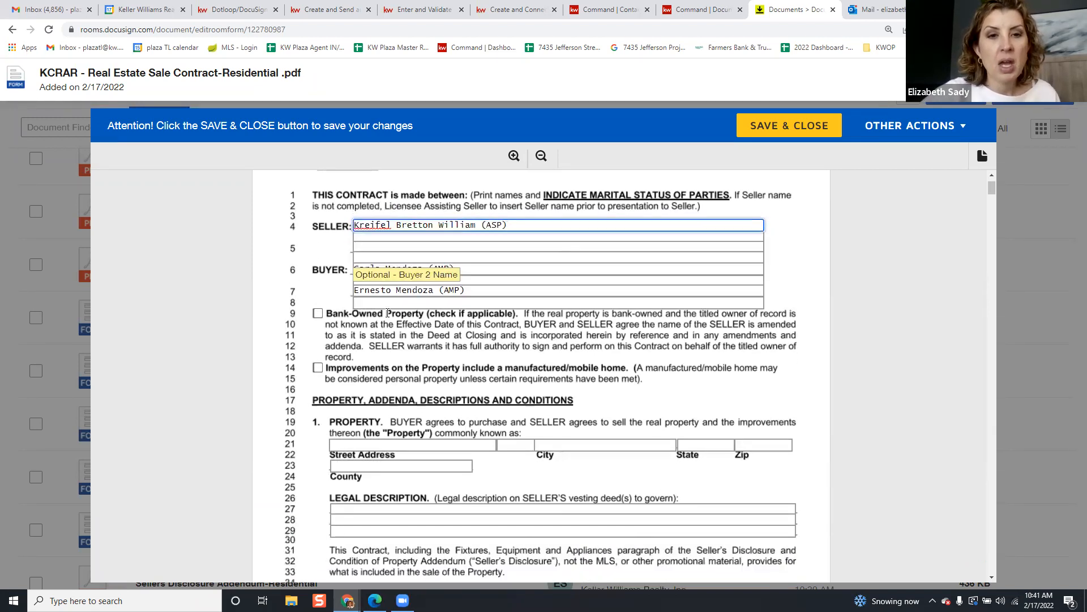
{"action": "left_click", "coordinate": [401, 399]}
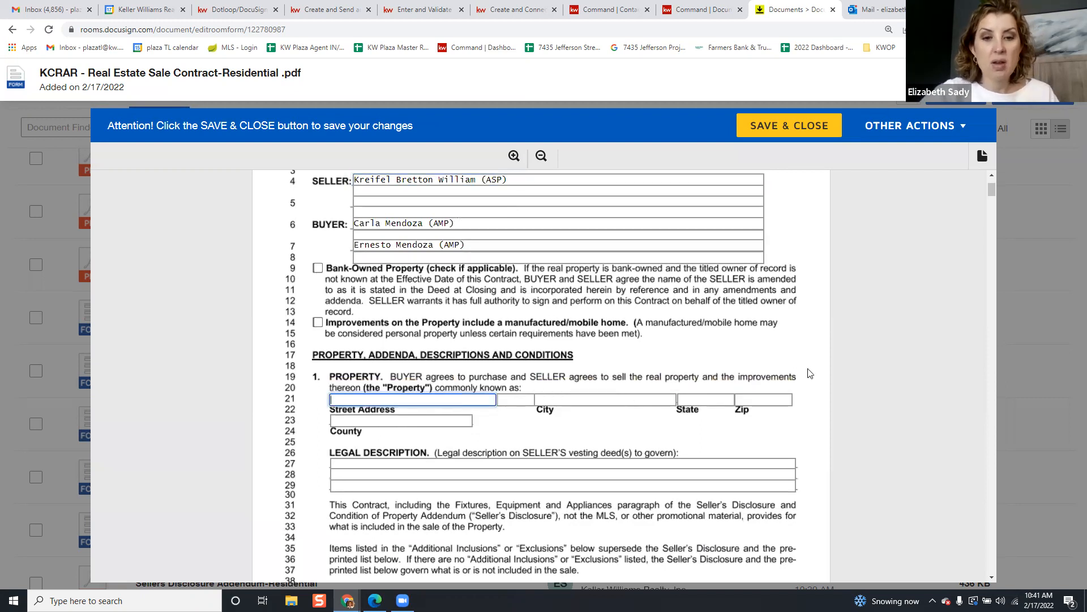
{"action": "key", "text": "alt+Tab"}
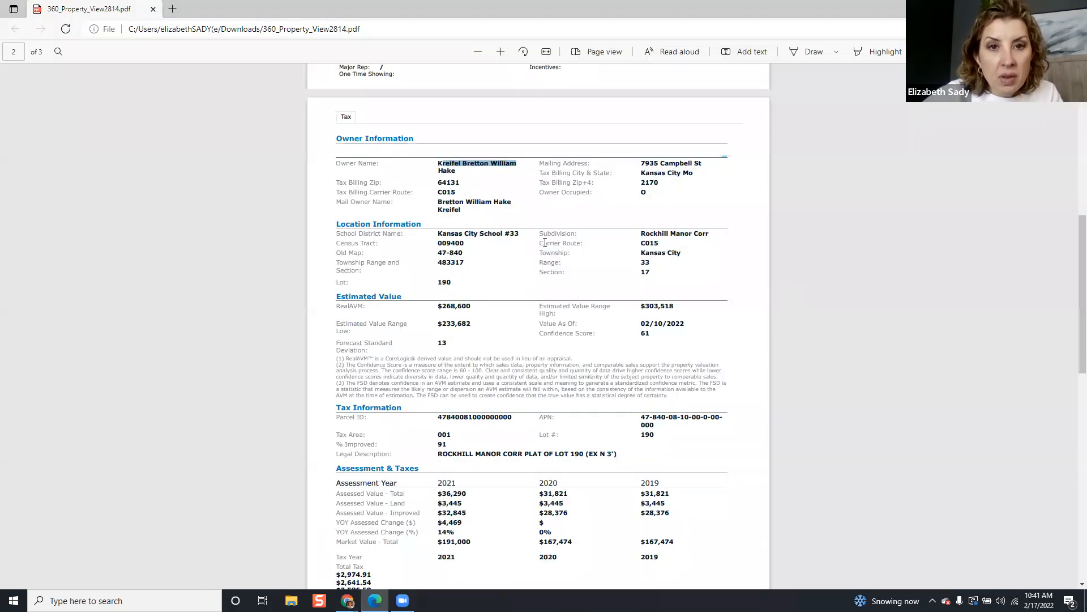
{"action": "key", "text": "alt+Tab"}
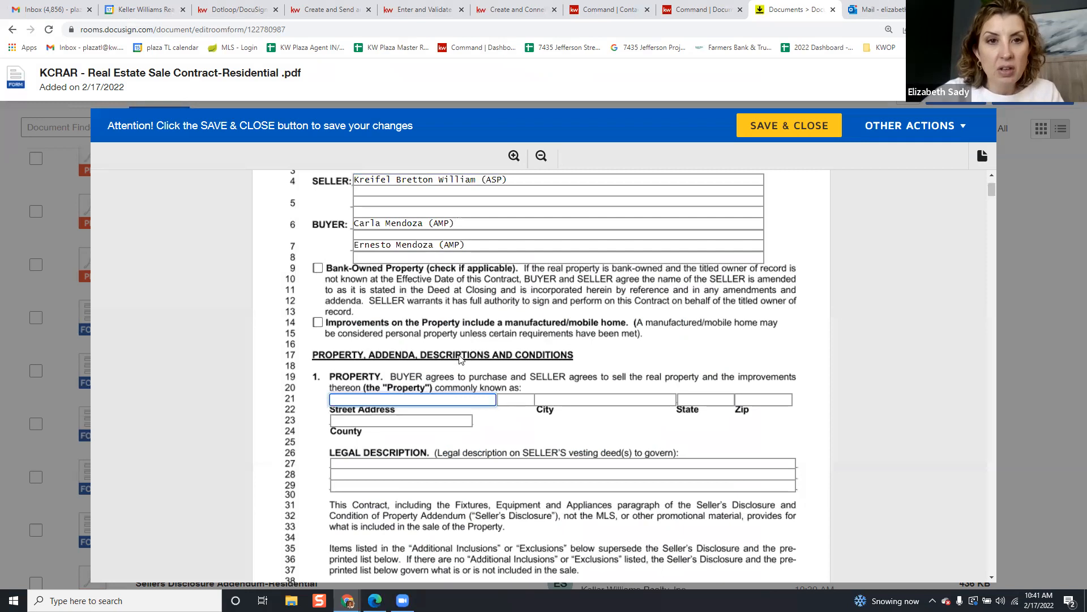
{"action": "type", "text": "amp"}
{"action": "key", "text": "Tab"}
Fill in city Kansas City, state MO and zip 64131 for the property address
{"action": "key", "text": "Tab"}
{"action": "type", "text": "Kansas City"}
{"action": "key", "text": "Tab"}
{"action": "type", "text": "MO"}
{"action": "key", "text": "Tab"}
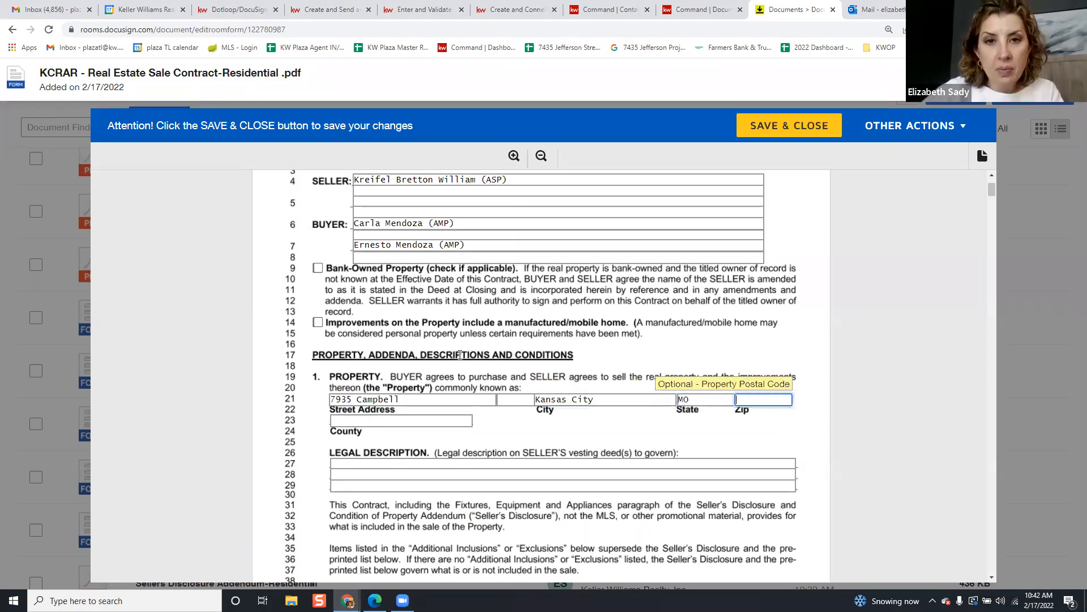
{"action": "key", "text": "alt+Tab"}
{"action": "key", "text": "alt+Tab"}
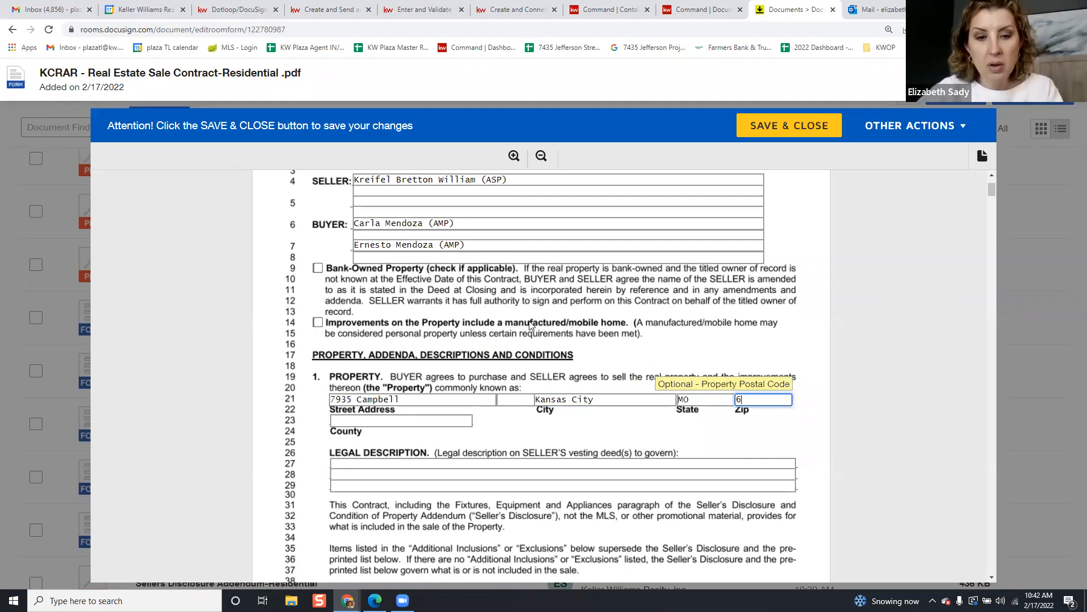
{"action": "type", "text": "64131"}
{"action": "left_click", "coordinate": [343, 422]}
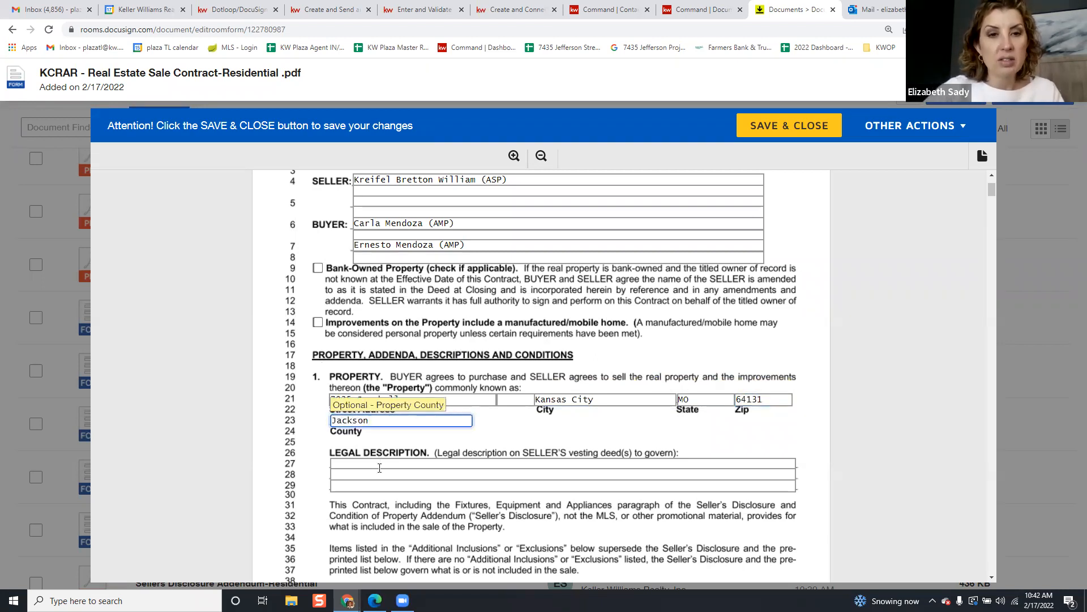
{"action": "scroll", "coordinate": [379, 468], "scroll_direction": "down", "scroll_amount": 7}
{"action": "scroll", "coordinate": [428, 468], "scroll_direction": "down", "scroll_amount": 15}
{"action": "scroll", "coordinate": [439, 468], "scroll_direction": "down", "scroll_amount": 12}
{"action": "scroll", "coordinate": [496, 367], "scroll_direction": "down", "scroll_amount": 4}
Save the contract, clear the 'MO not found' error by fixing the State field, and close
{"action": "left_click", "coordinate": [796, 127]}
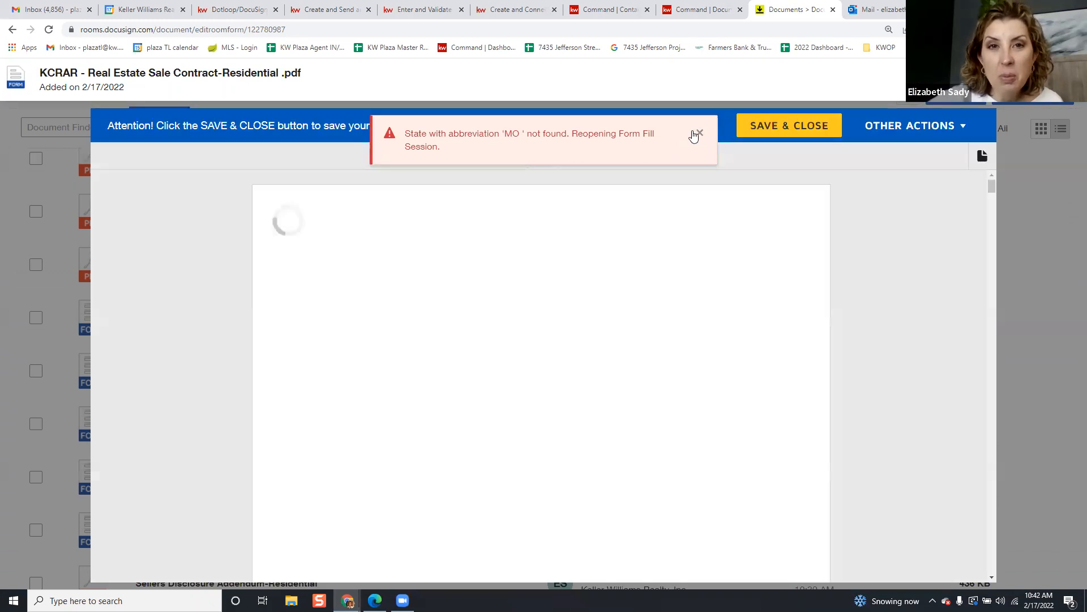
{"action": "left_click", "coordinate": [699, 136]}
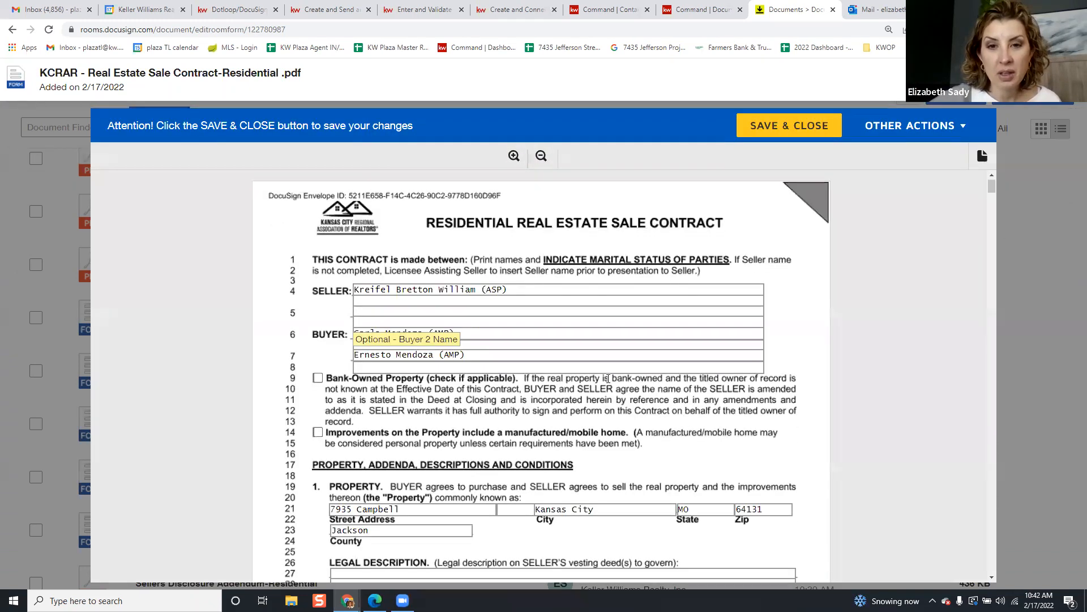
{"action": "scroll", "coordinate": [731, 303], "scroll_direction": "down", "scroll_amount": 4}
{"action": "left_click", "coordinate": [716, 283]}
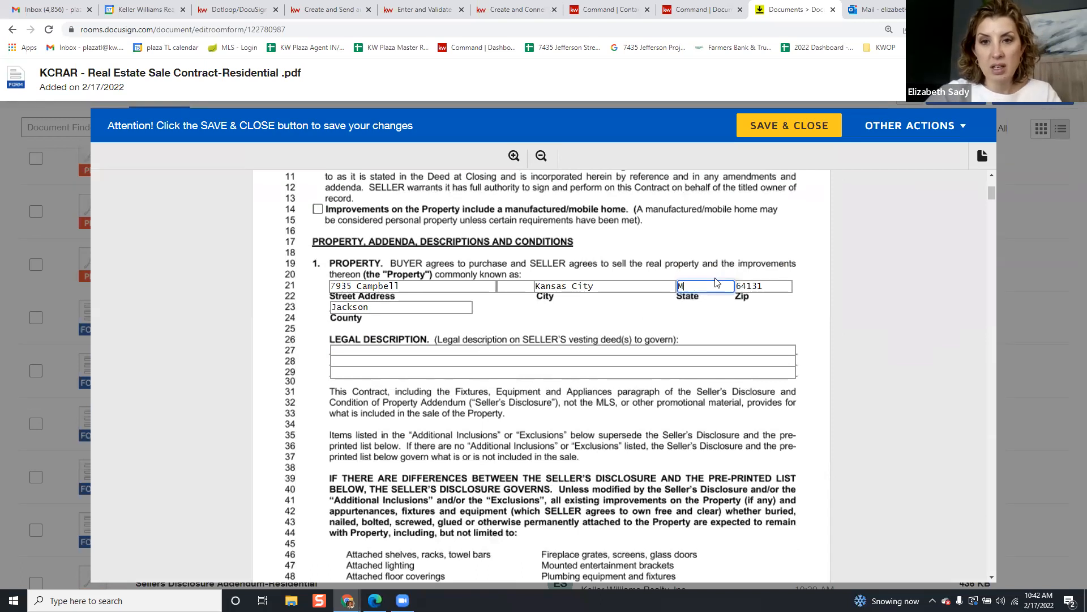
{"action": "left_click", "coordinate": [790, 124]}
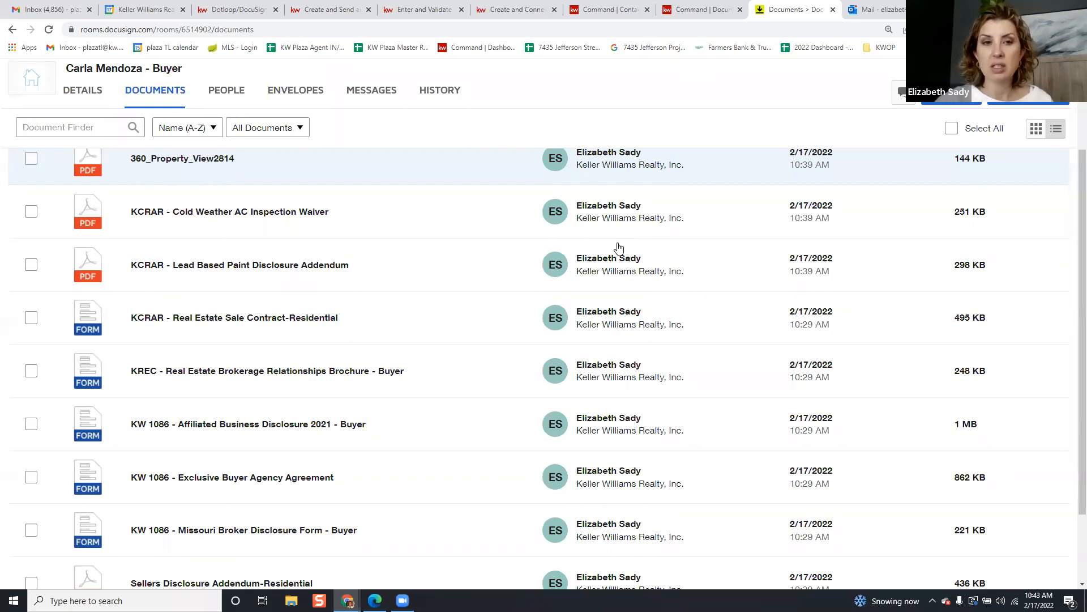
Look over the room's documents list, then view its still-empty Envelopes tab
{"action": "scroll", "coordinate": [452, 249], "scroll_direction": "down", "scroll_amount": 2}
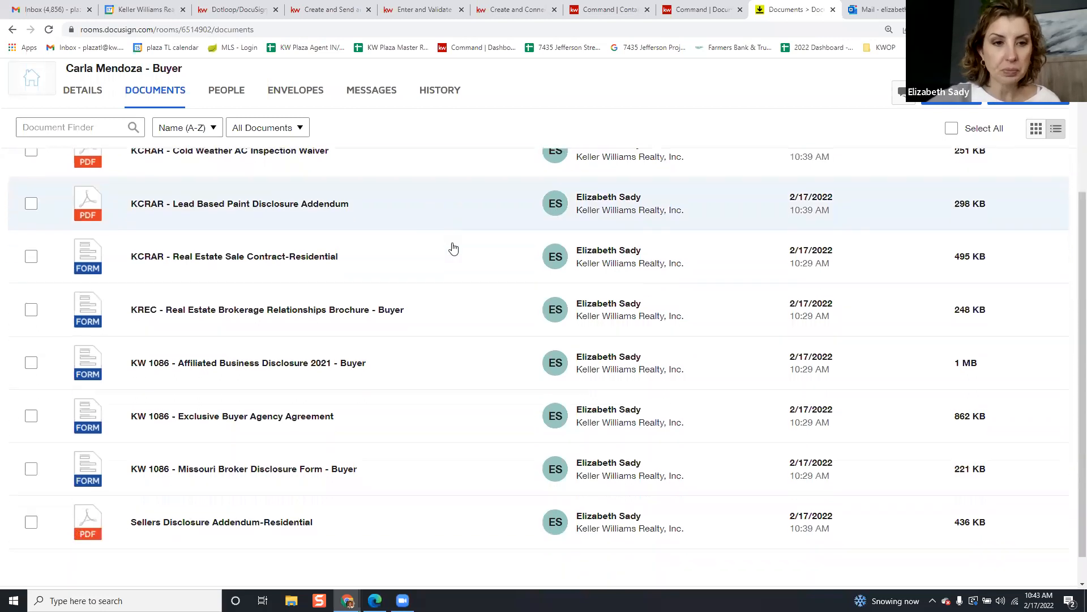
{"action": "scroll", "coordinate": [457, 255], "scroll_direction": "up", "scroll_amount": 2}
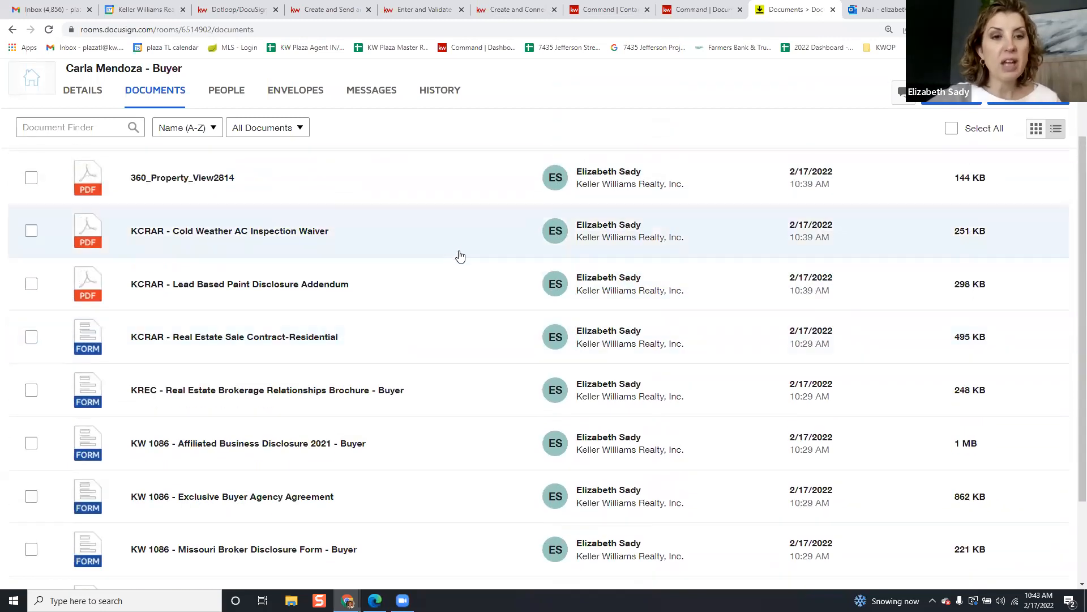
{"action": "scroll", "coordinate": [460, 256], "scroll_direction": "down", "scroll_amount": 1}
{"action": "scroll", "coordinate": [460, 255], "scroll_direction": "down", "scroll_amount": 1}
{"action": "scroll", "coordinate": [453, 253], "scroll_direction": "up", "scroll_amount": 4}
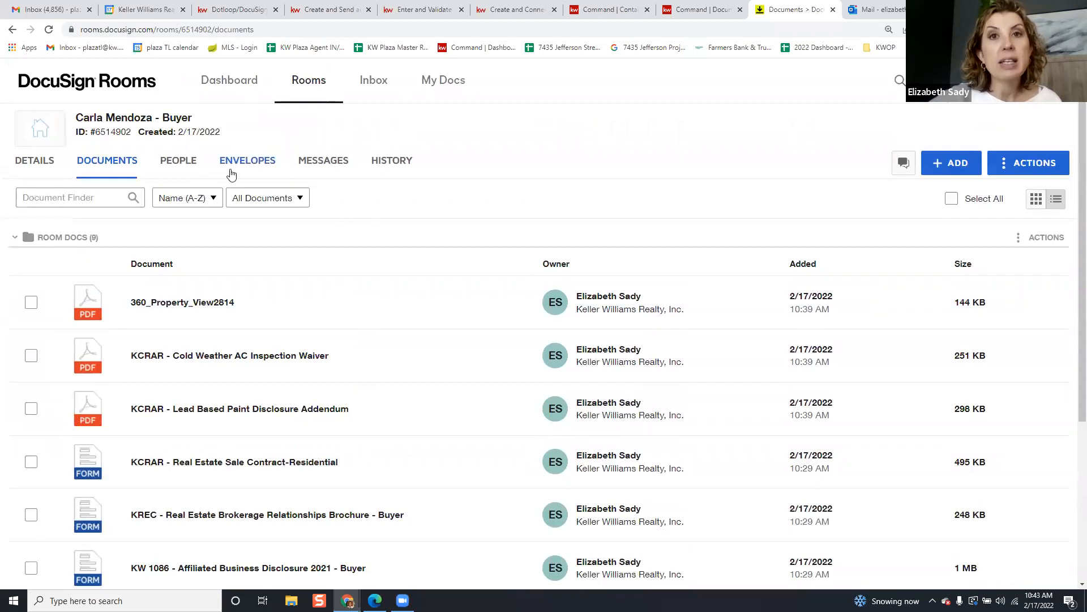
{"action": "left_click", "coordinate": [259, 164]}
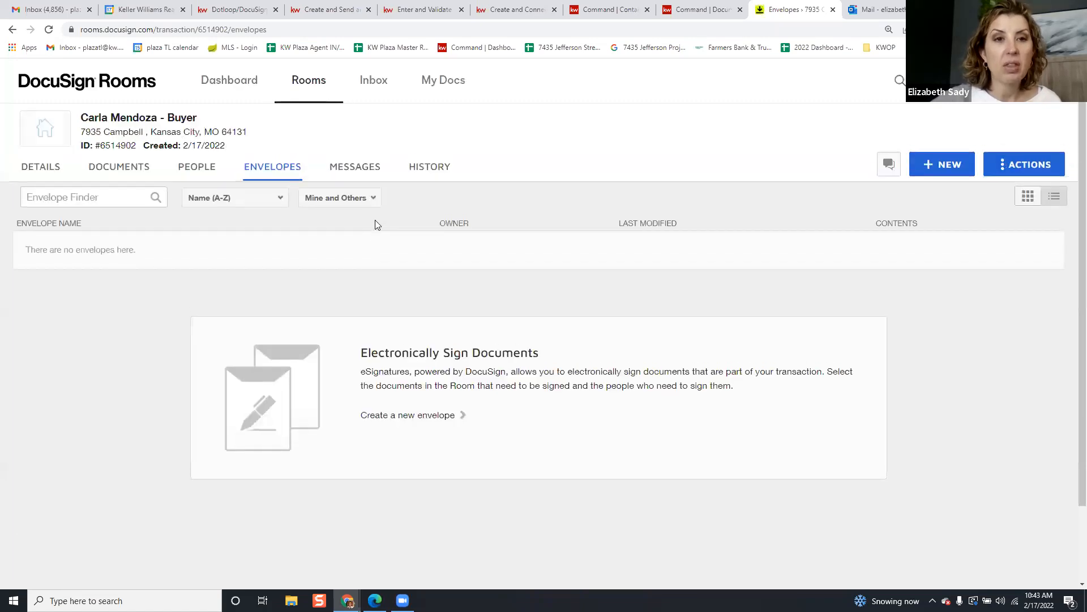
{"action": "left_click", "coordinate": [937, 170]}
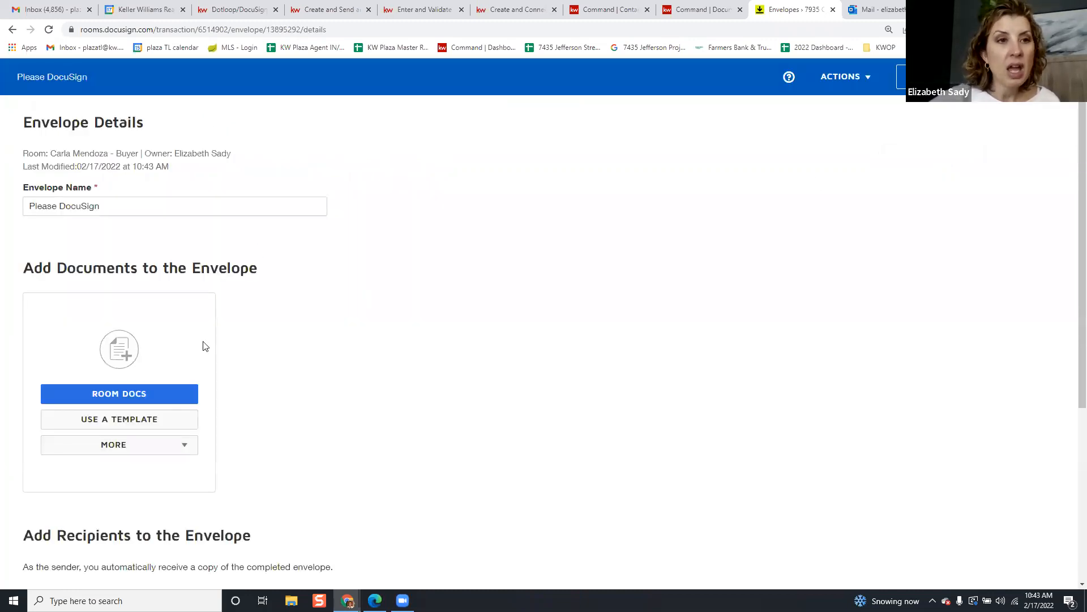
{"action": "triple_click", "coordinate": [225, 206]}
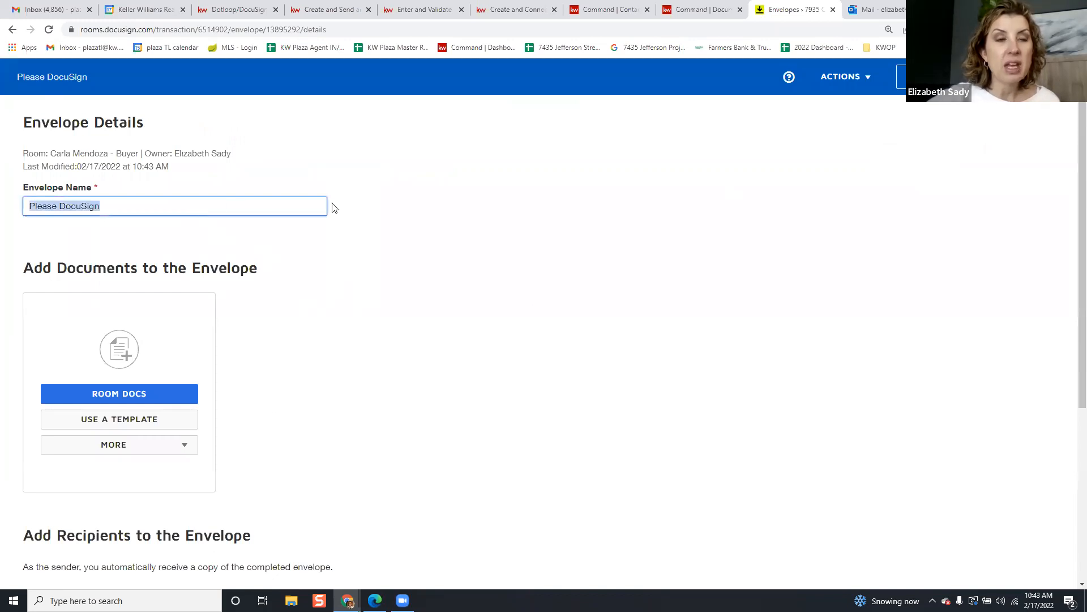
{"action": "type", "text": "7935"}
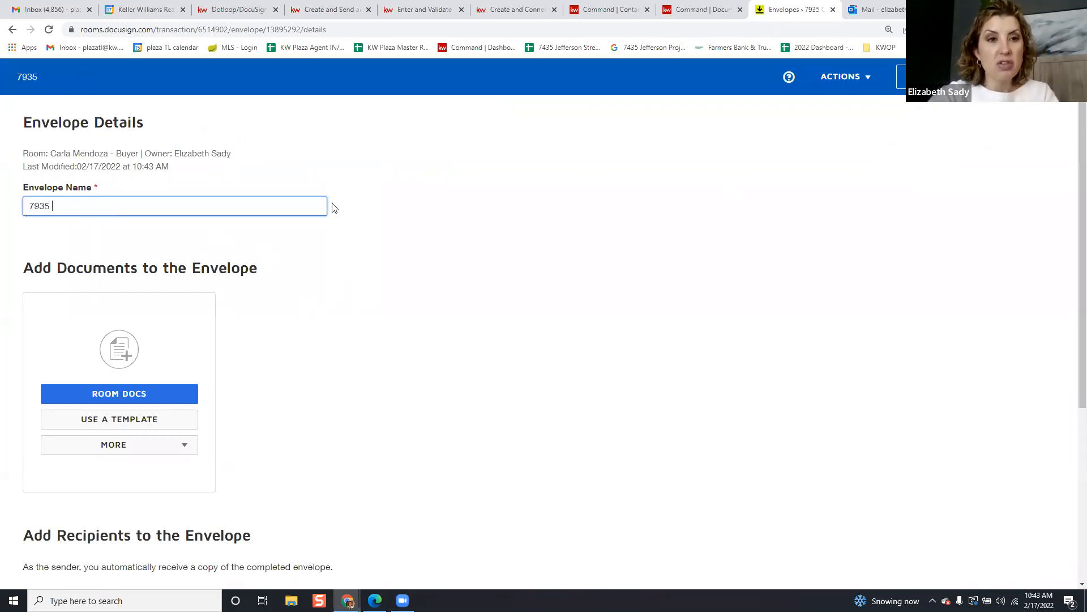
{"action": "type", "text": "3"}
{"action": "key", "text": "BackSpace"}
{"action": "key", "text": "BackSpace"}
{"action": "key", "text": "BackSpace"}
{"action": "type", "text": "Offer for "}
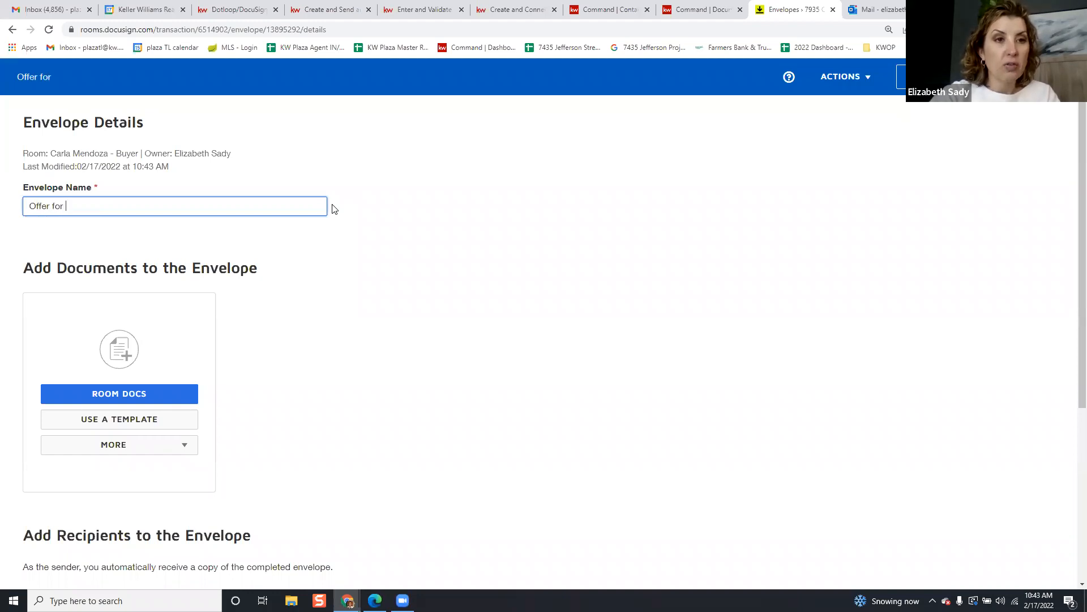
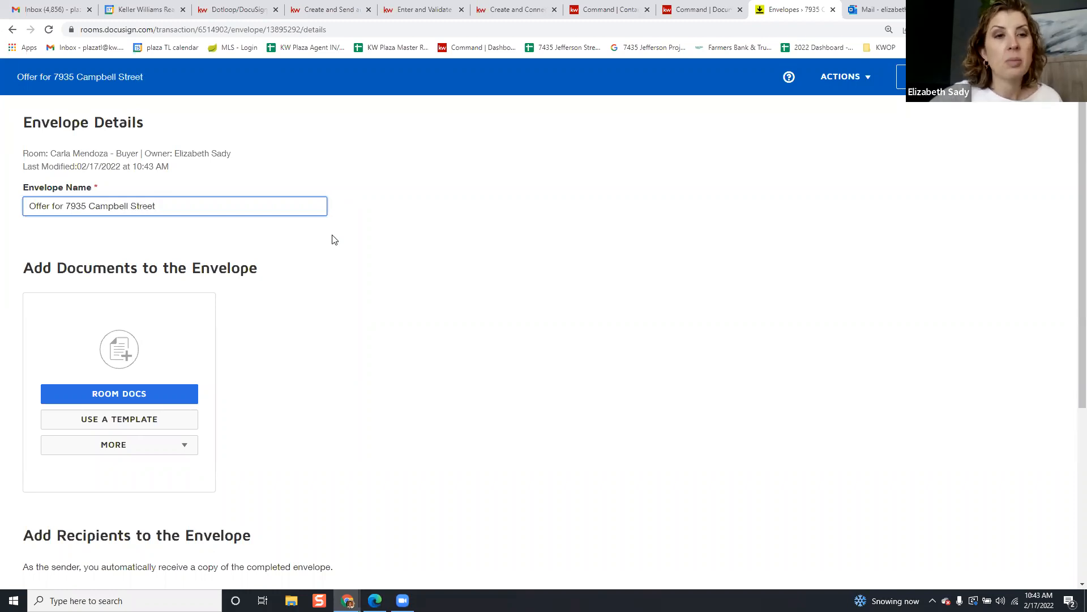
{"action": "scroll", "coordinate": [272, 255], "scroll_direction": "down", "scroll_amount": 3}
{"action": "scroll", "coordinate": [238, 277], "scroll_direction": "up", "scroll_amount": 1}
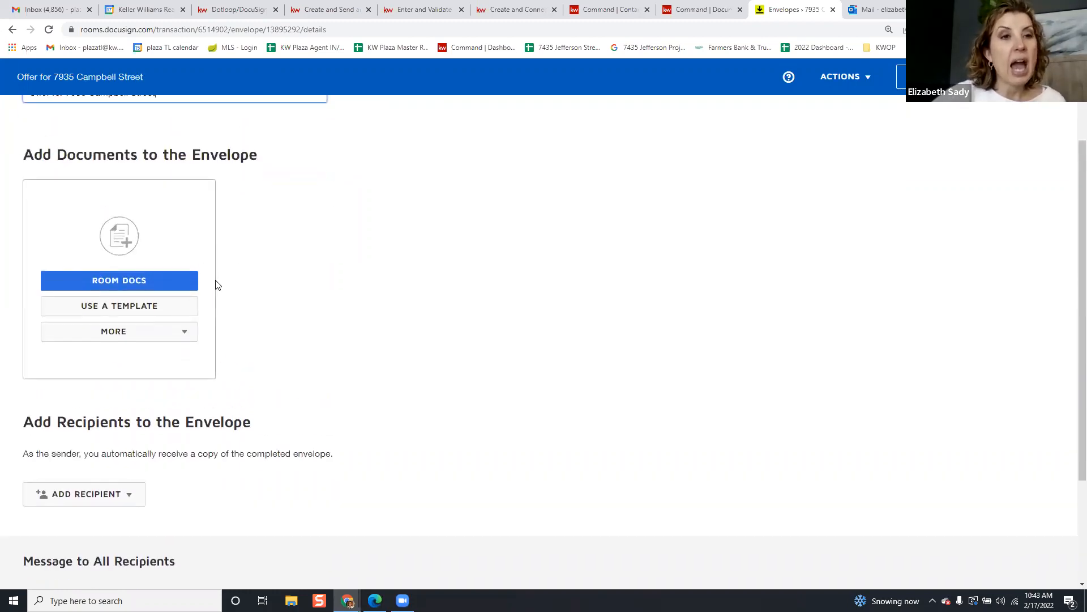
From Room Docs, add all eight documents except 360_Property_View2814.pdf to the envelope
{"action": "left_click", "coordinate": [174, 283]}
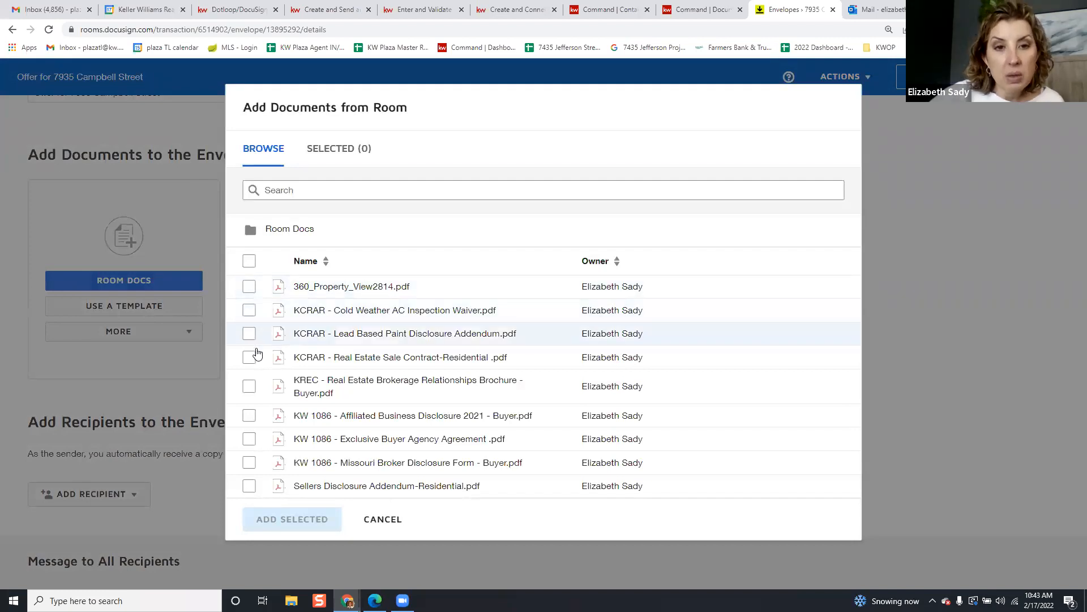
{"action": "left_click", "coordinate": [250, 311]}
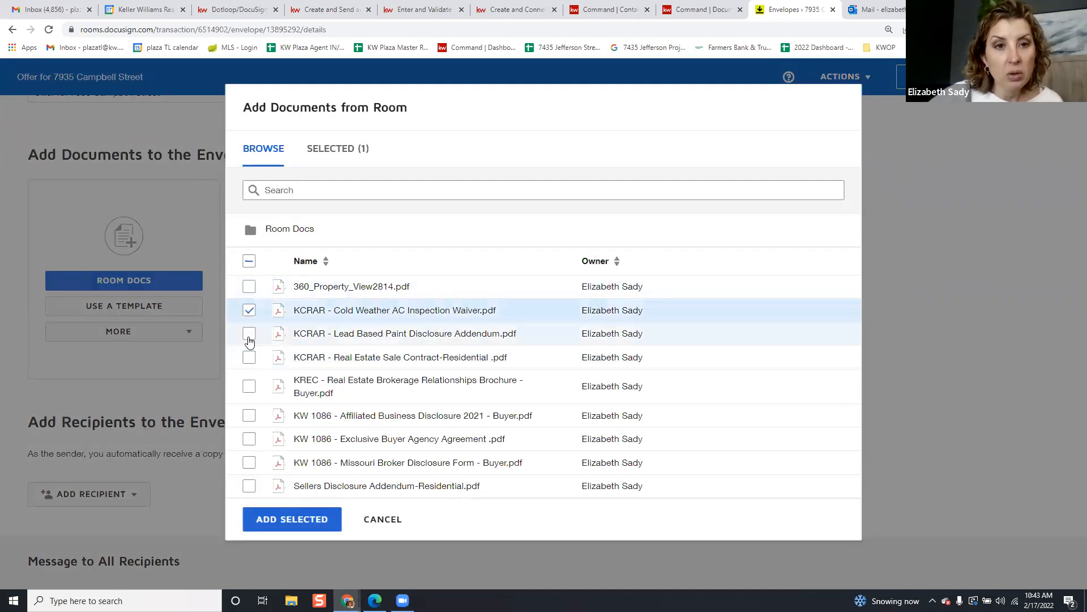
{"action": "left_click", "coordinate": [250, 335]}
{"action": "left_click", "coordinate": [251, 359]}
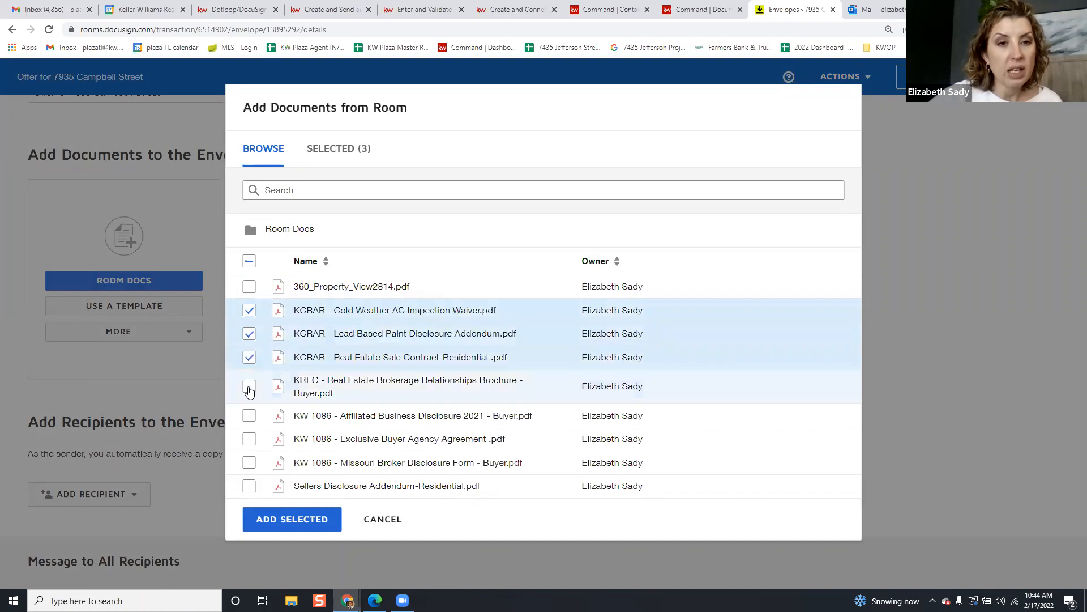
{"action": "left_click", "coordinate": [249, 388]}
{"action": "left_click", "coordinate": [249, 417]}
{"action": "left_click", "coordinate": [251, 440]}
{"action": "left_click", "coordinate": [249, 463]}
{"action": "left_click", "coordinate": [250, 486]}
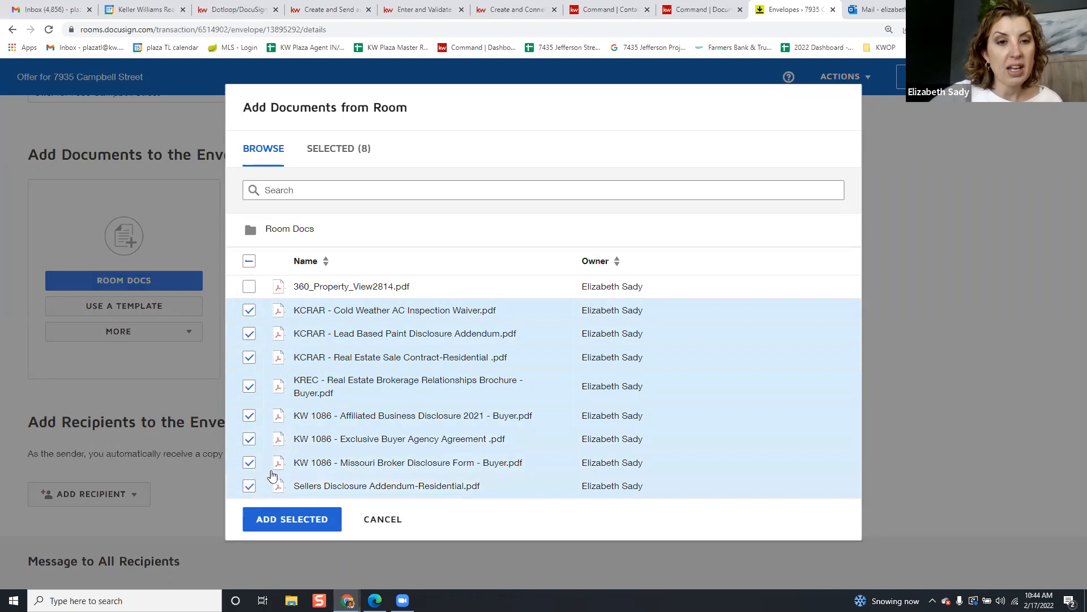
{"action": "left_click", "coordinate": [291, 520]}
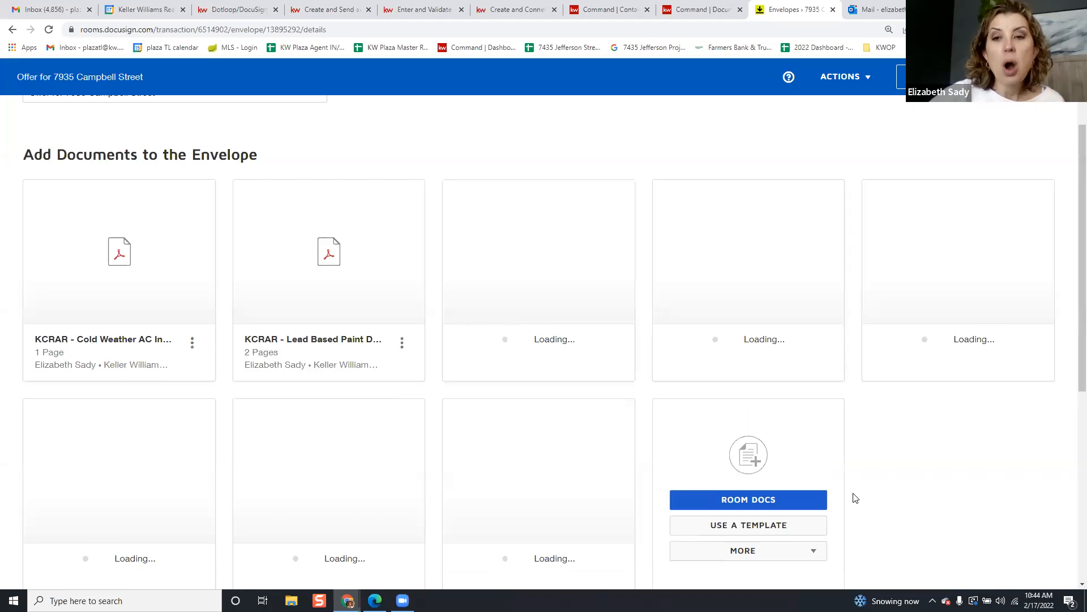
{"action": "left_click", "coordinate": [781, 528]}
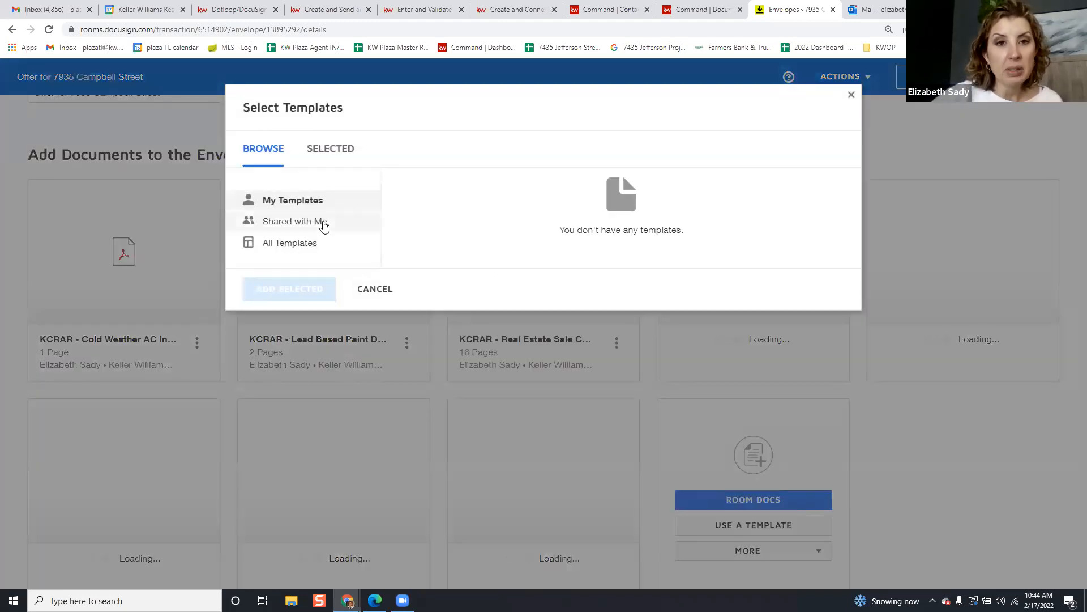
{"action": "left_click", "coordinate": [323, 223]}
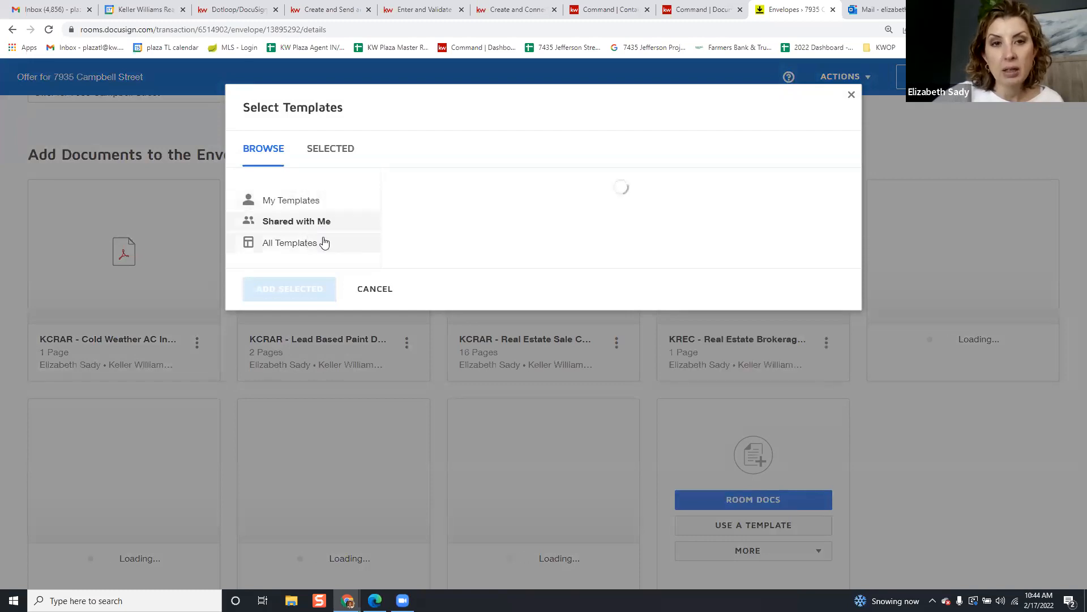
{"action": "left_click", "coordinate": [370, 289]}
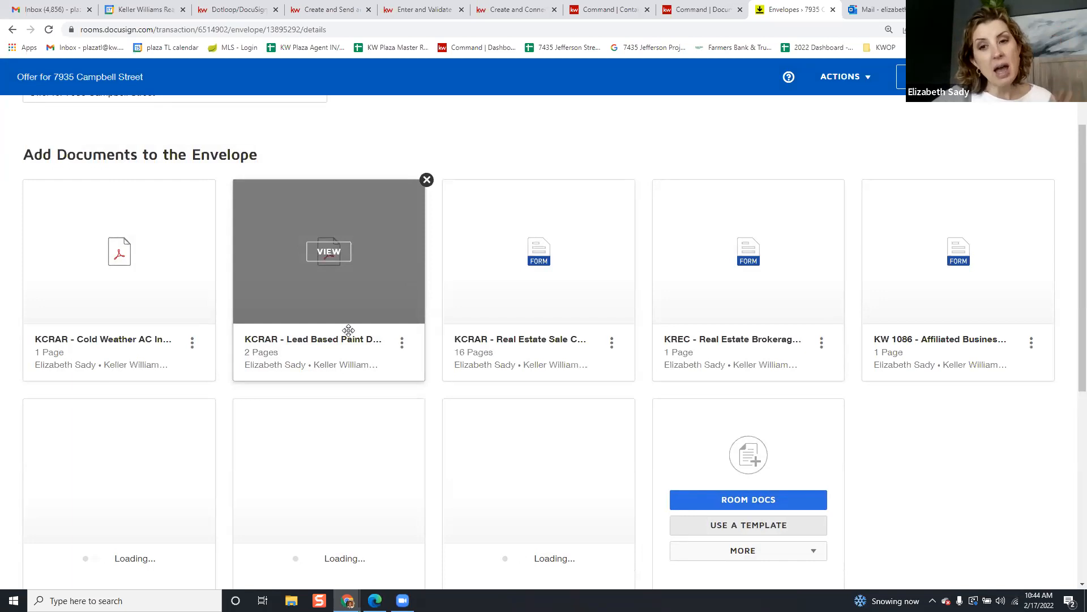
{"action": "scroll", "coordinate": [644, 292], "scroll_direction": "up", "scroll_amount": 1}
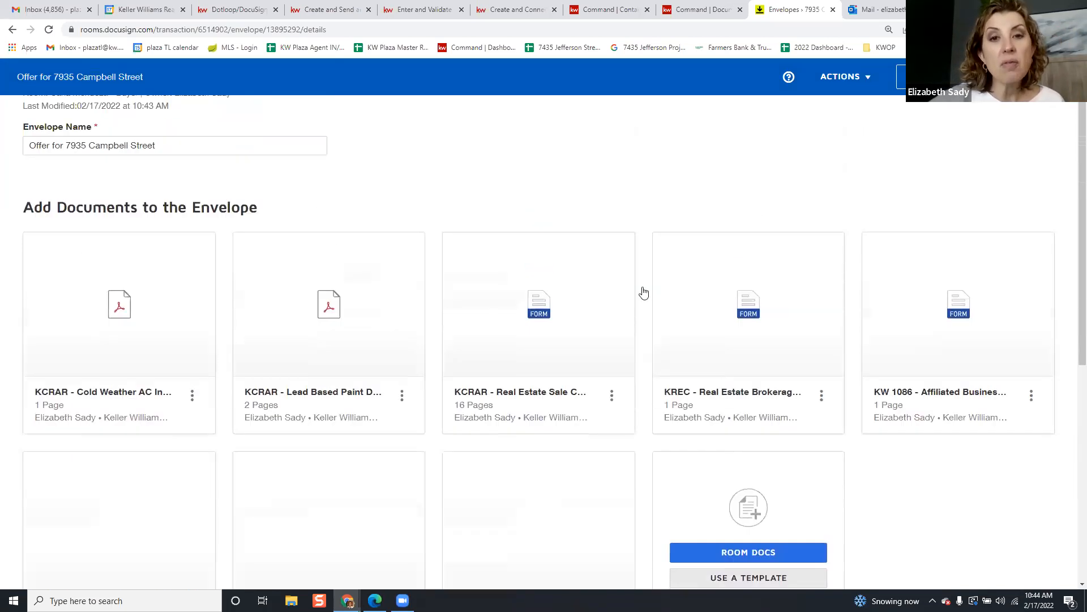
{"action": "scroll", "coordinate": [644, 292], "scroll_direction": "up", "scroll_amount": 1}
{"action": "scroll", "coordinate": [679, 270], "scroll_direction": "down", "scroll_amount": 7}
{"action": "scroll", "coordinate": [640, 322], "scroll_direction": "down", "scroll_amount": 2}
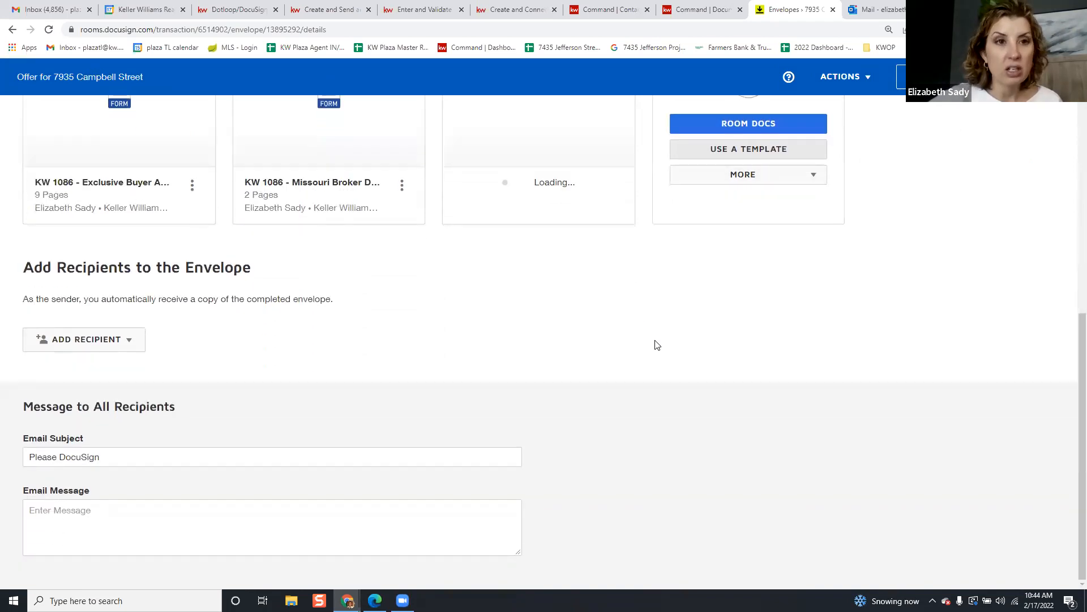
{"action": "scroll", "coordinate": [657, 344], "scroll_direction": "up", "scroll_amount": 7}
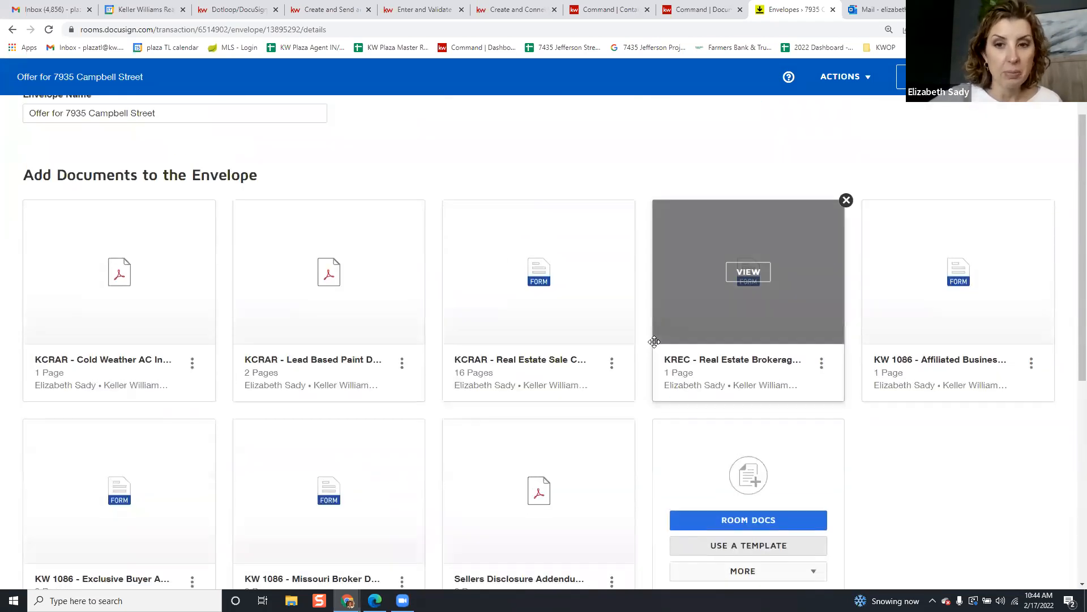
{"action": "scroll", "coordinate": [651, 340], "scroll_direction": "down", "scroll_amount": 6}
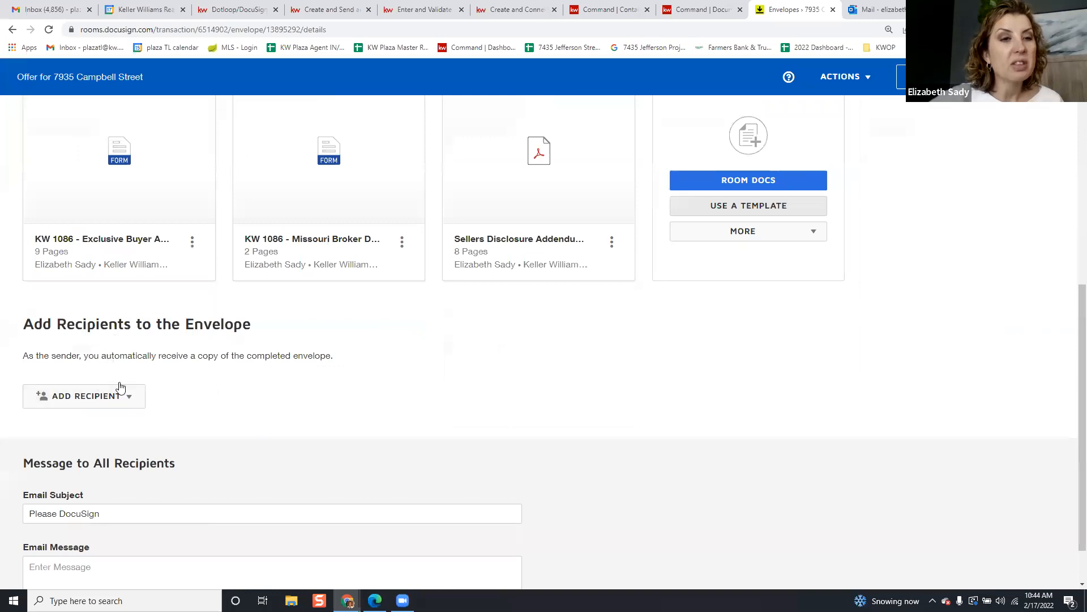
{"action": "scroll", "coordinate": [121, 388], "scroll_direction": "down", "scroll_amount": 1}
Open the ADD RECIPIENT dropdown in the envelope's Add Recipients section
{"action": "left_click", "coordinate": [122, 347]}
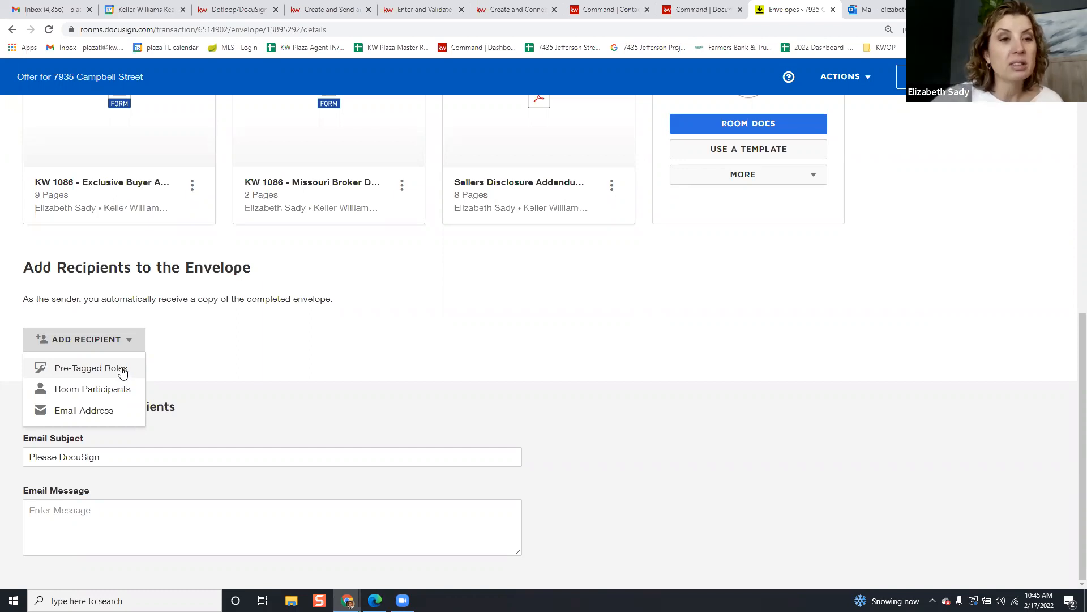
Using pre-tagged roles, assign the first and second buyers to Buyer One and Buyer Two
{"action": "left_click", "coordinate": [121, 368]}
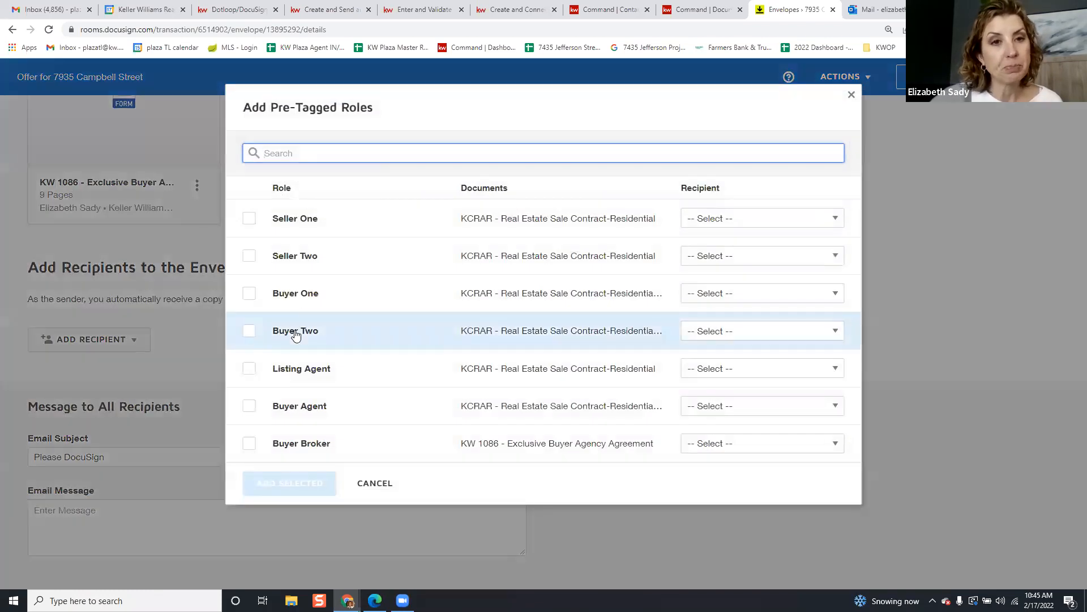
{"action": "left_click", "coordinate": [249, 293]}
{"action": "left_click", "coordinate": [768, 297]}
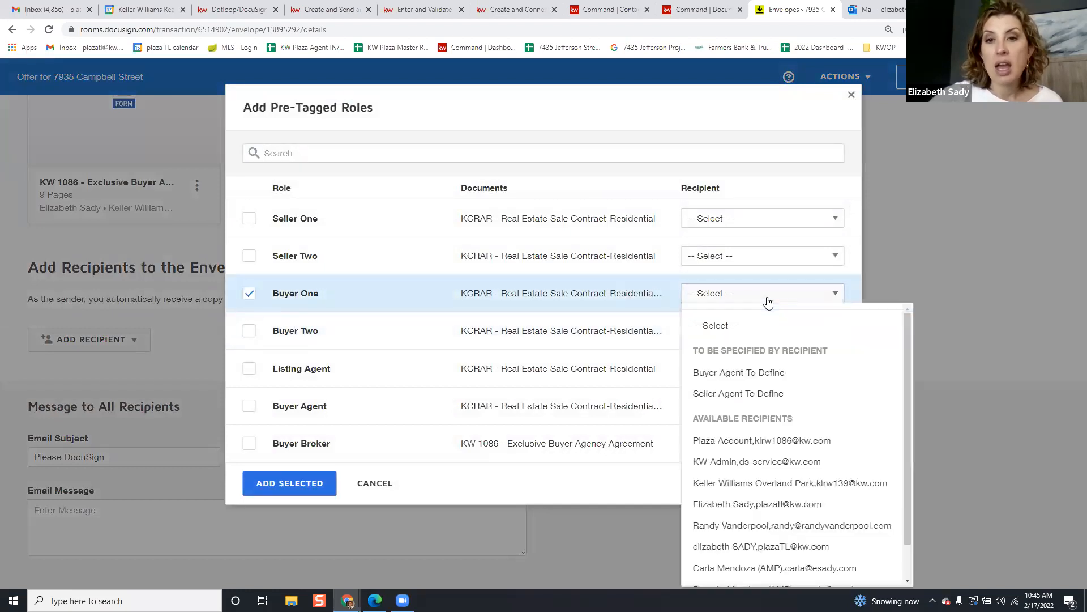
{"action": "scroll", "coordinate": [782, 510], "scroll_direction": "down", "scroll_amount": 1}
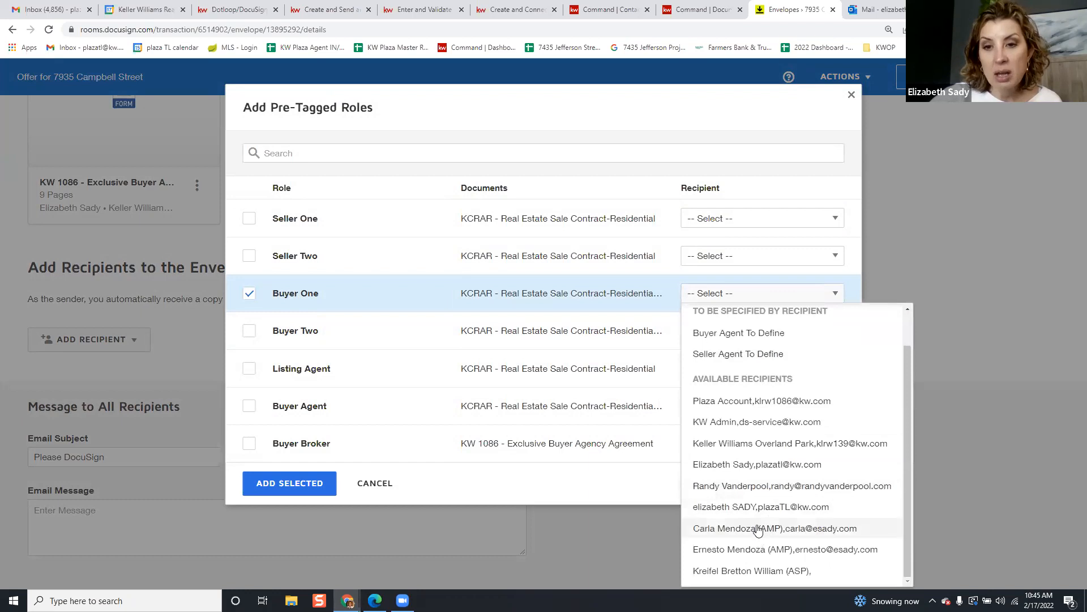
{"action": "left_click", "coordinate": [758, 526]}
{"action": "left_click", "coordinate": [249, 330]}
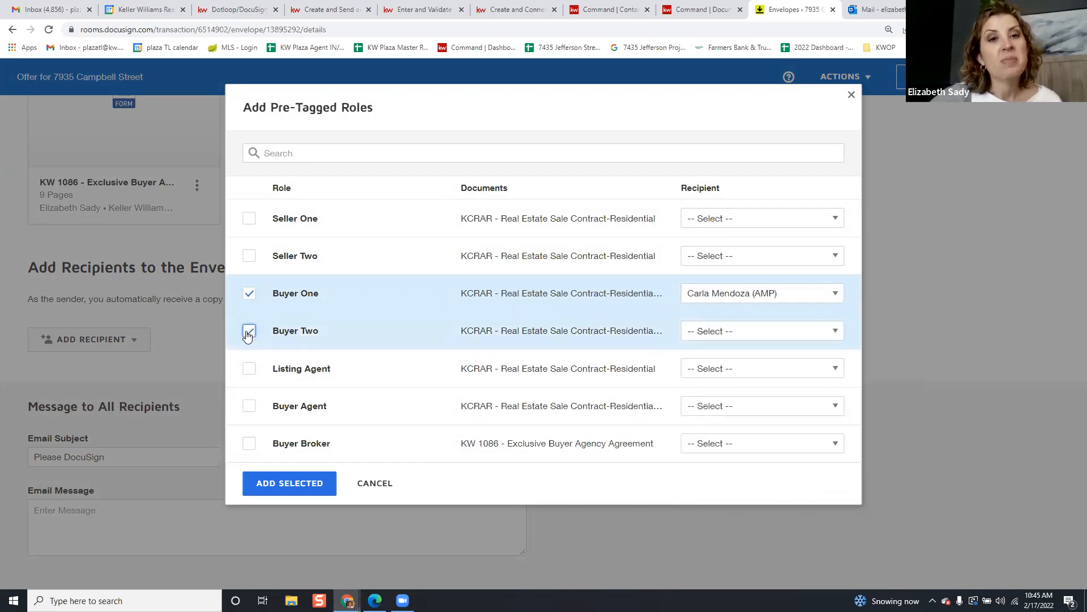
{"action": "left_click", "coordinate": [689, 330]}
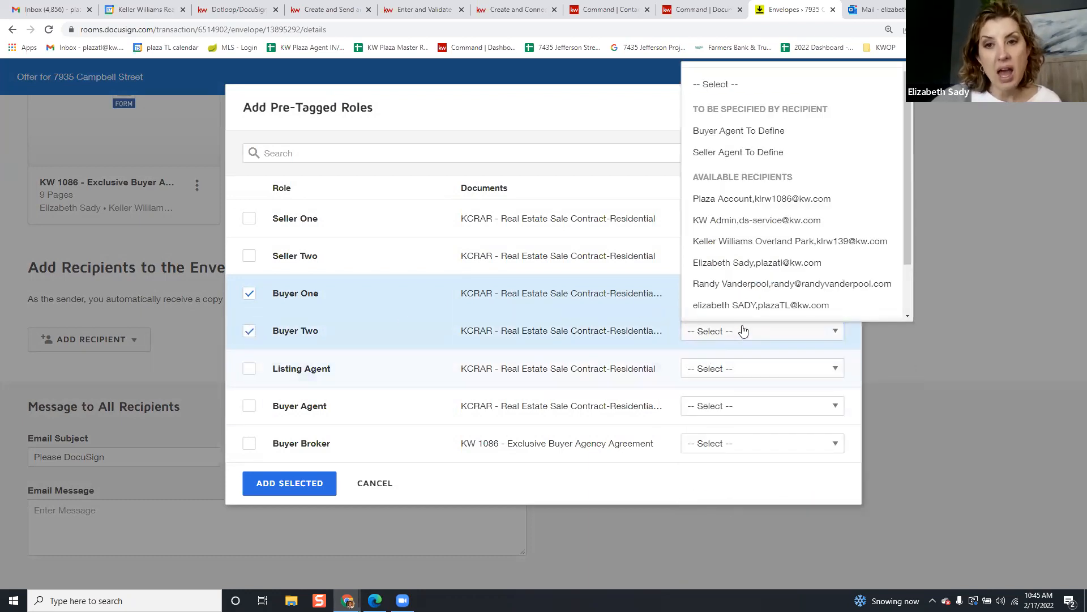
{"action": "scroll", "coordinate": [742, 300], "scroll_direction": "down", "scroll_amount": 1}
{"action": "left_click", "coordinate": [744, 293]}
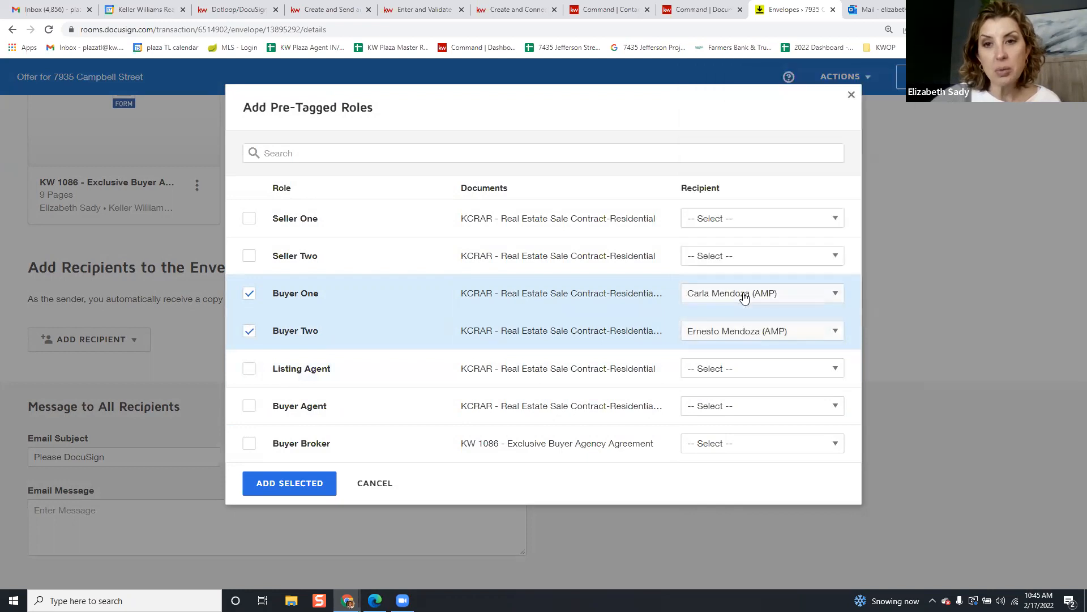
Assign the agent to Buyer Agent, leave Buyer Broker unchecked, and add the selected roles
{"action": "left_click", "coordinate": [249, 406]}
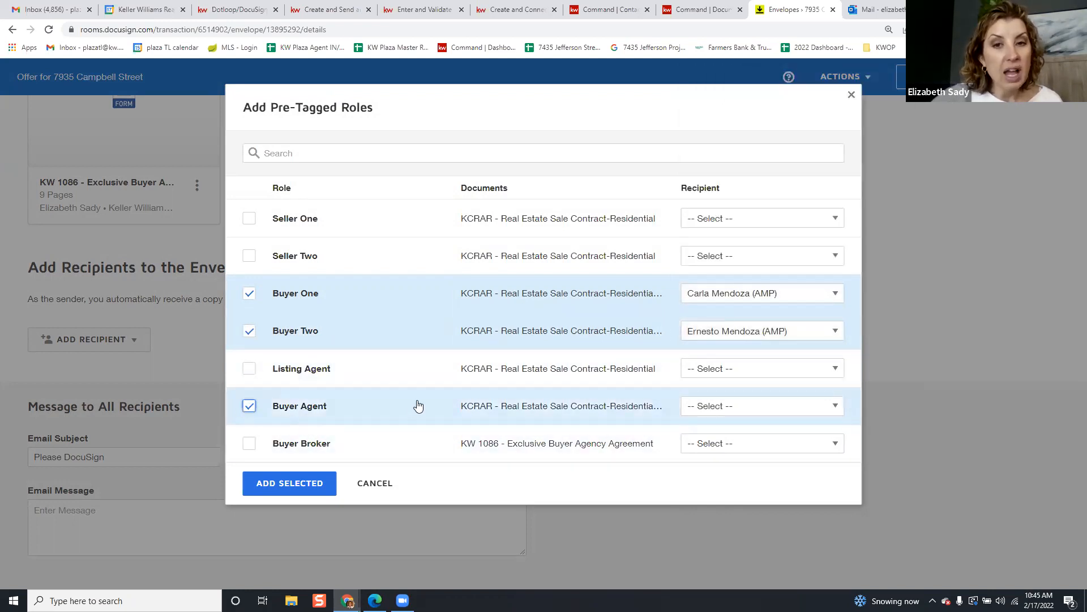
{"action": "left_click", "coordinate": [692, 406]}
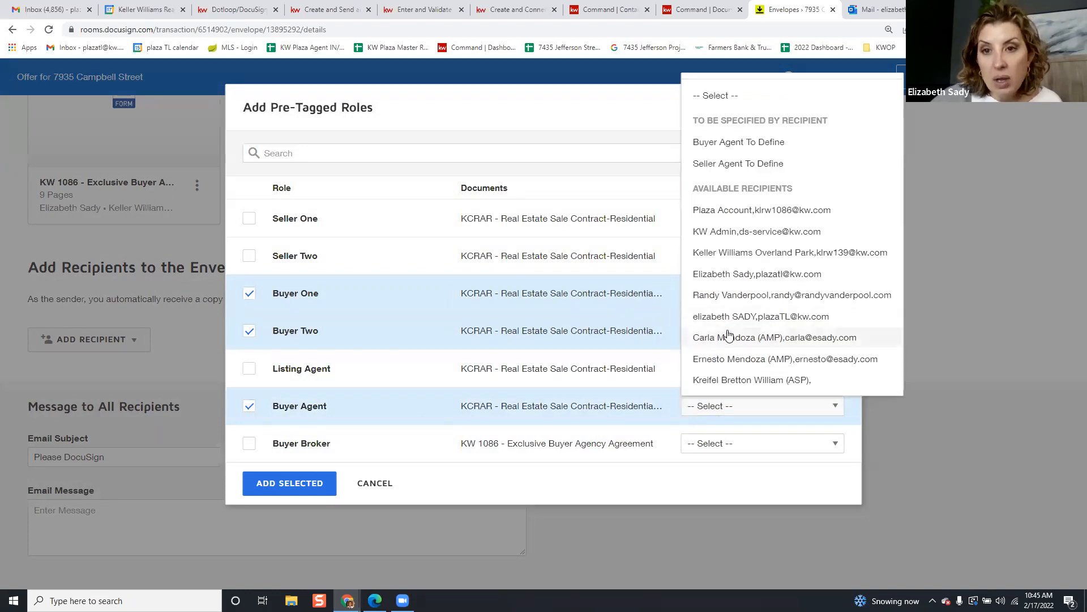
{"action": "left_click", "coordinate": [731, 275]}
{"action": "left_click", "coordinate": [252, 444]}
{"action": "left_click", "coordinate": [736, 445]}
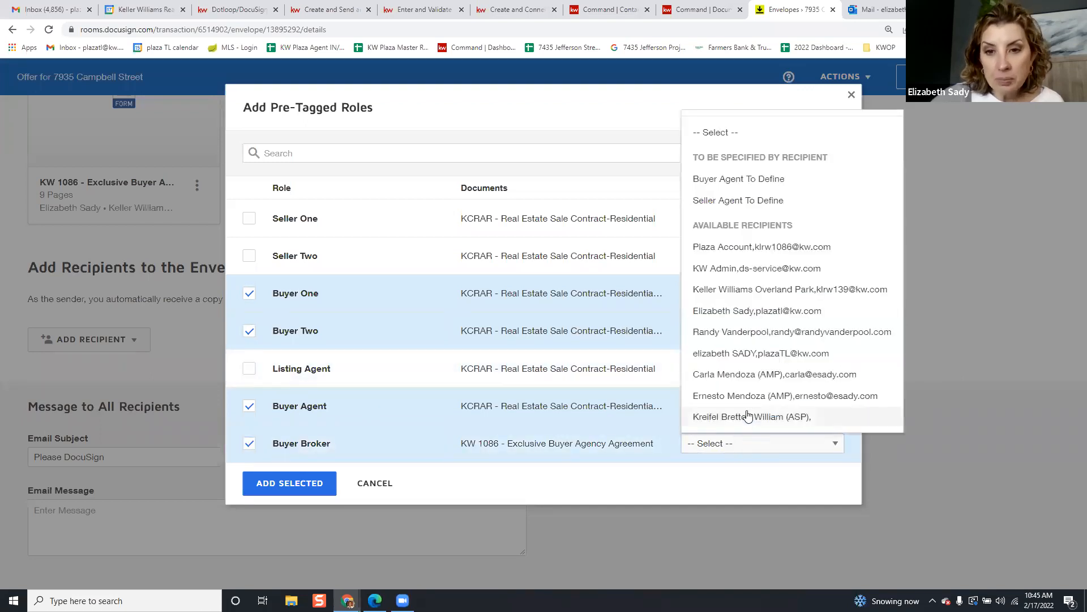
{"action": "left_click", "coordinate": [754, 332]}
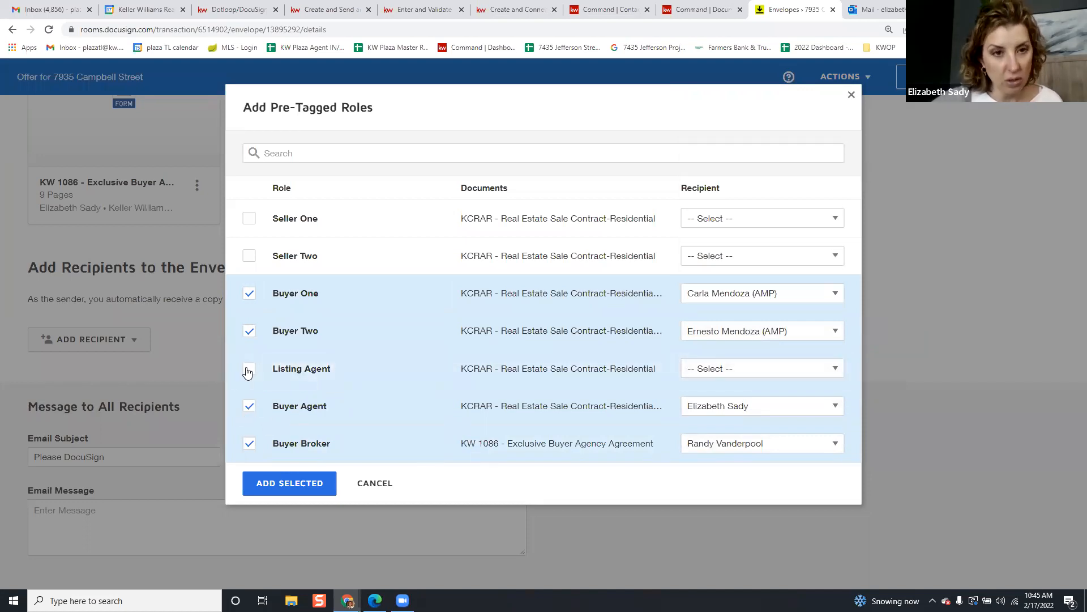
{"action": "left_click", "coordinate": [248, 444]}
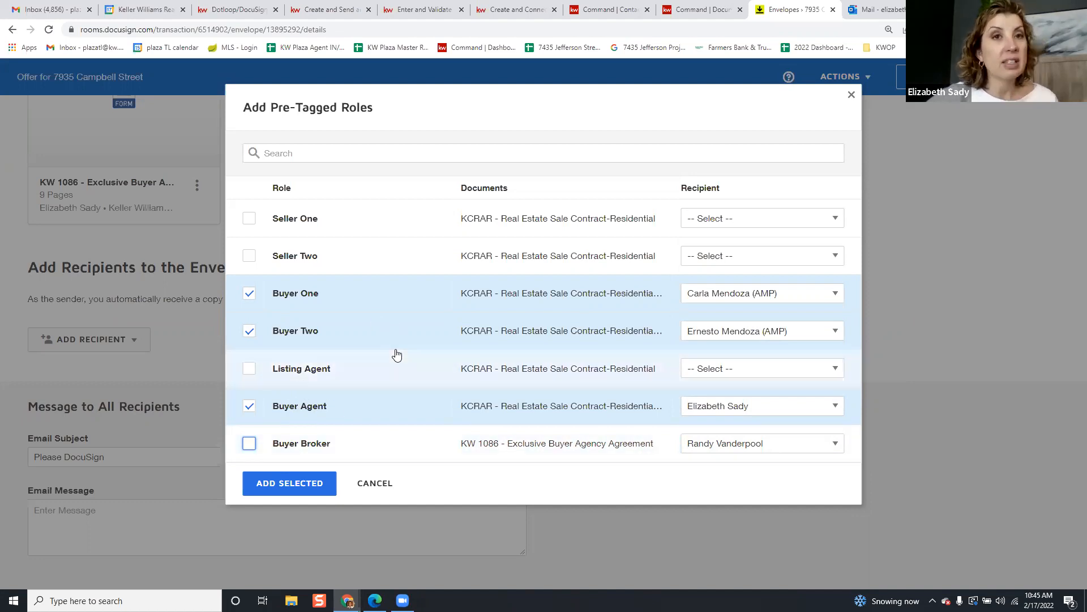
{"action": "left_click", "coordinate": [304, 488]}
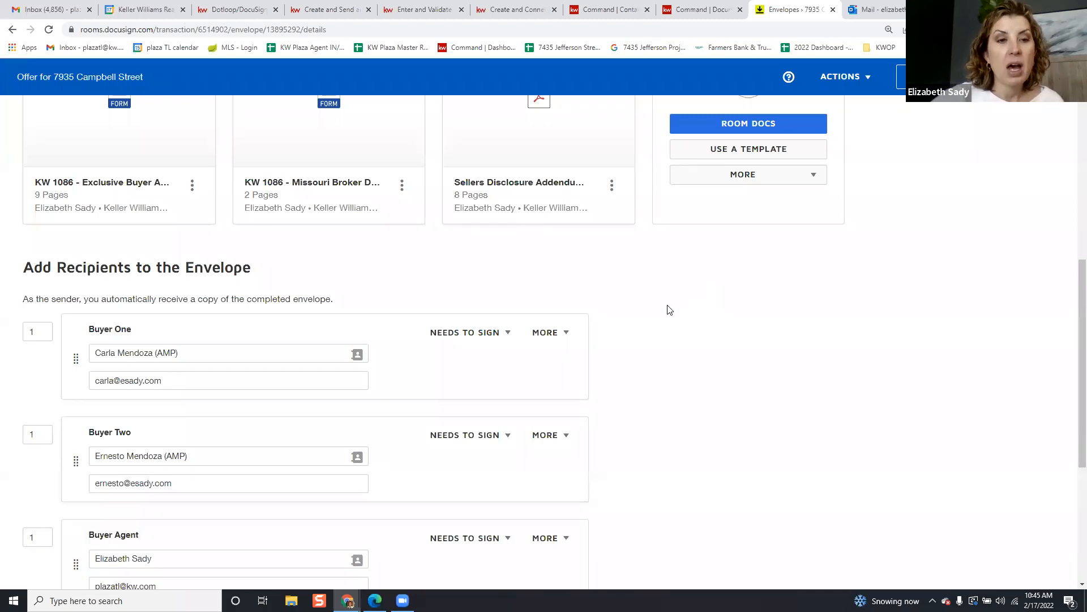
{"action": "scroll", "coordinate": [659, 317], "scroll_direction": "down", "scroll_amount": 2}
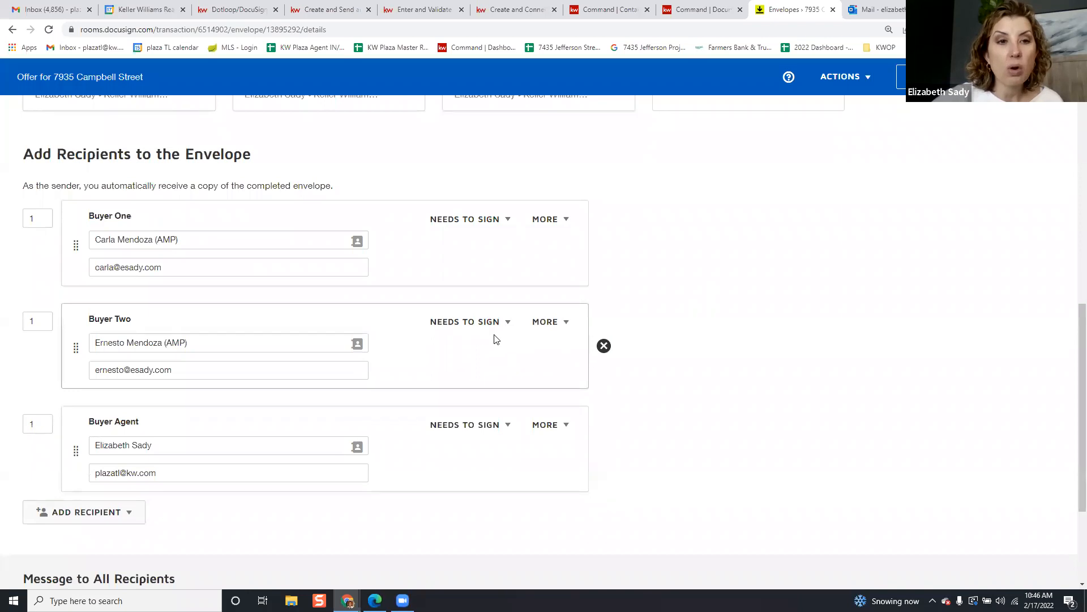
{"action": "left_click_drag", "start_coordinate": [101, 478], "coordinate": [107, 453]}
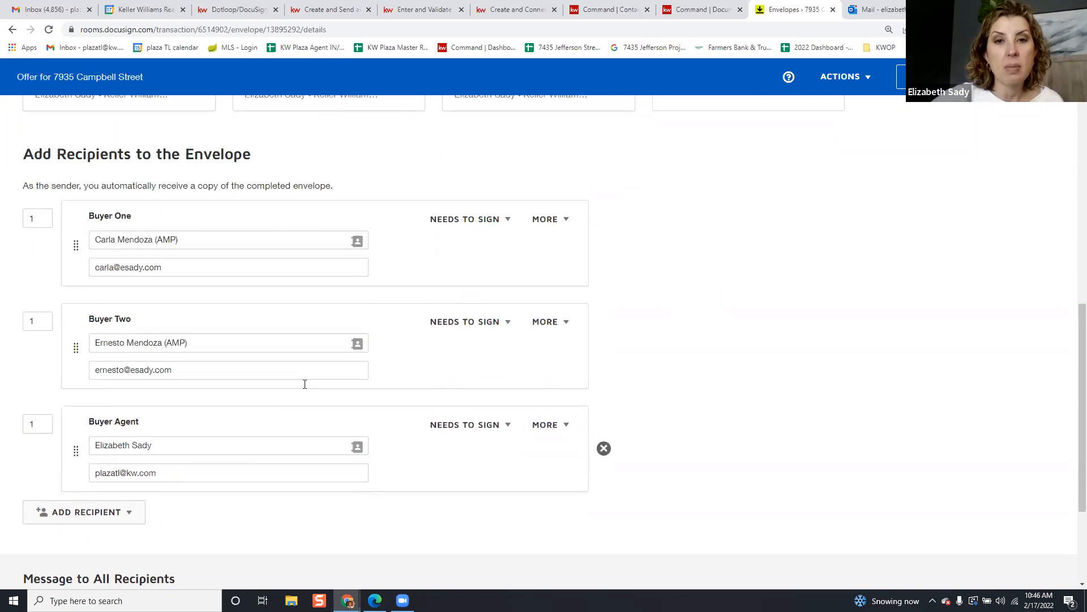
{"action": "left_click", "coordinate": [543, 321]}
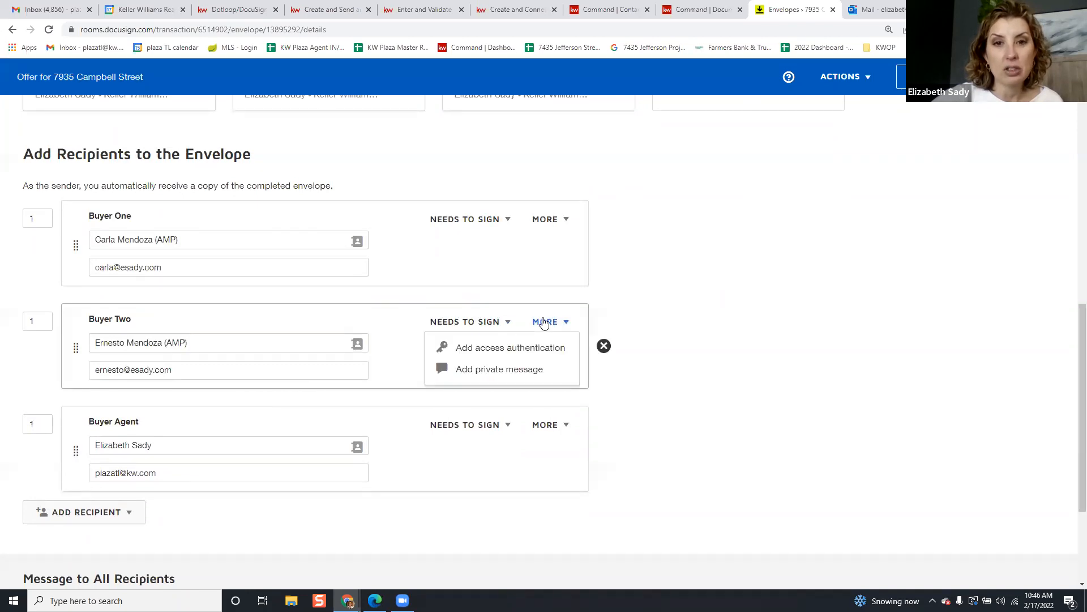
{"action": "left_click", "coordinate": [674, 305]}
{"action": "scroll", "coordinate": [675, 309], "scroll_direction": "down", "scroll_amount": 3}
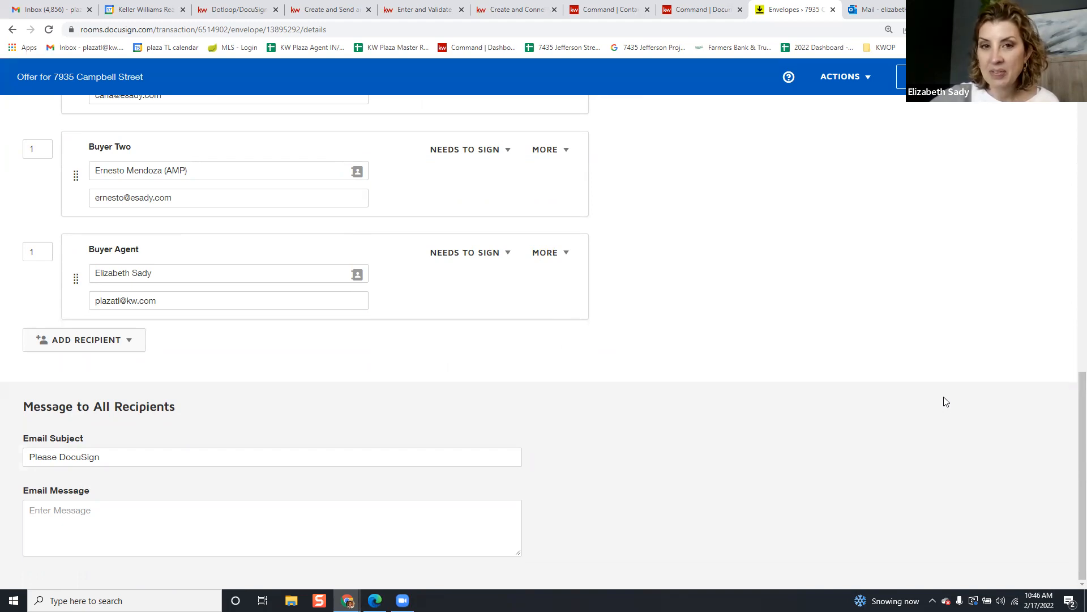
Adjust Buyer Two's signing order, trying 2 and 3 before settling back on 1
{"action": "scroll", "coordinate": [811, 256], "scroll_direction": "up", "scroll_amount": 3}
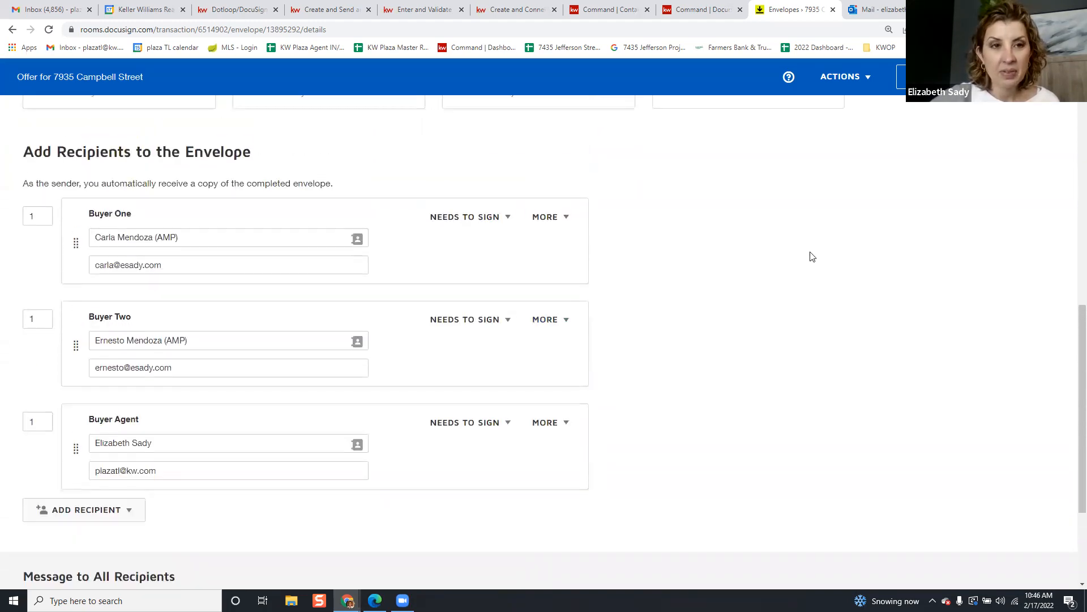
{"action": "scroll", "coordinate": [812, 256], "scroll_direction": "down", "scroll_amount": 1}
{"action": "scroll", "coordinate": [152, 280], "scroll_direction": "up", "scroll_amount": 1}
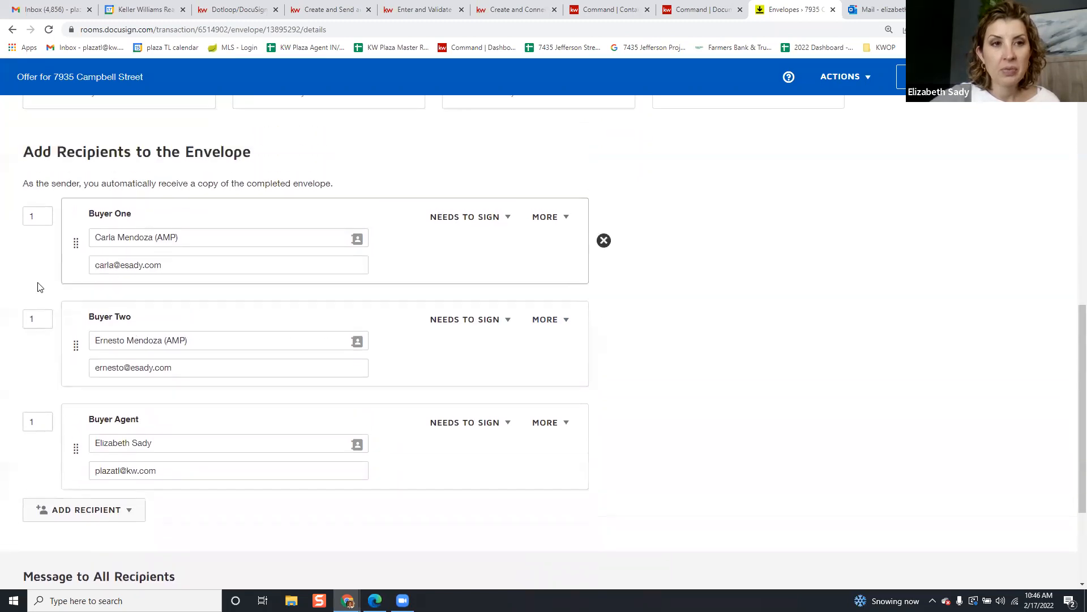
{"action": "left_click", "coordinate": [42, 319]}
{"action": "key", "text": "BackSpace"}
{"action": "type", "text": "2"}
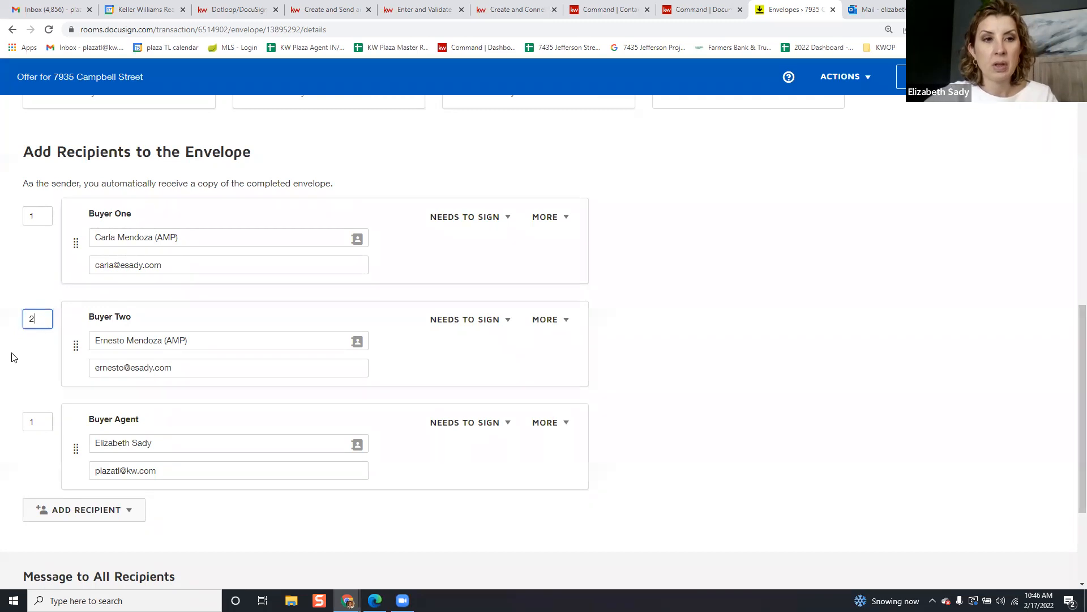
{"action": "left_click_drag", "start_coordinate": [41, 417], "coordinate": [6, 419]}
{"action": "type", "text": "3"}
{"action": "left_click", "coordinate": [17, 381]}
{"action": "left_click", "coordinate": [46, 421]}
{"action": "double_click", "coordinate": [47, 420]}
{"action": "type", "text": "3"}
{"action": "left_click", "coordinate": [19, 376]}
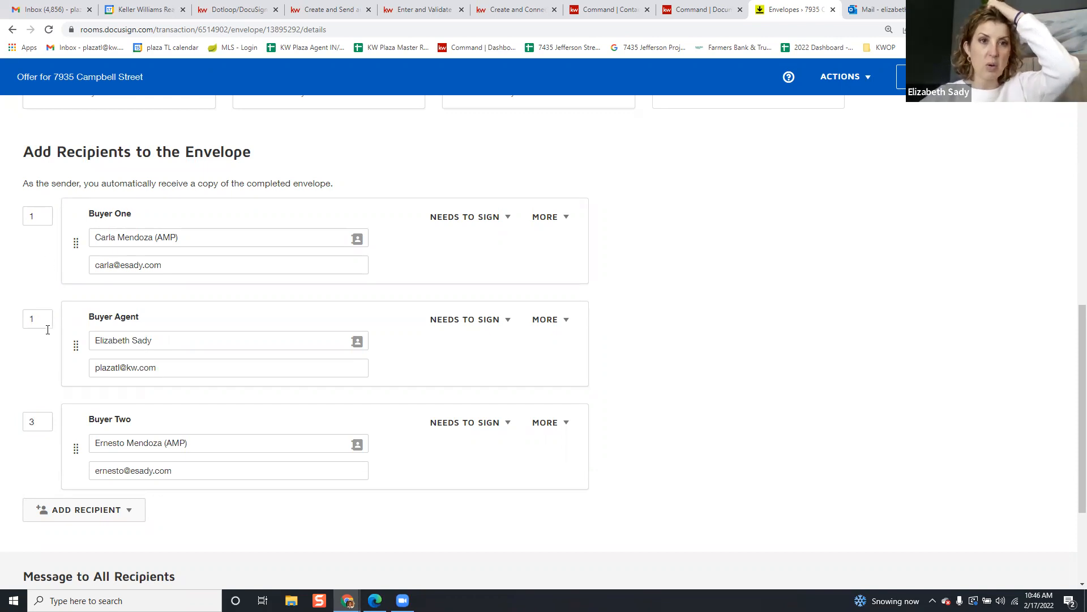
{"action": "double_click", "coordinate": [35, 422]}
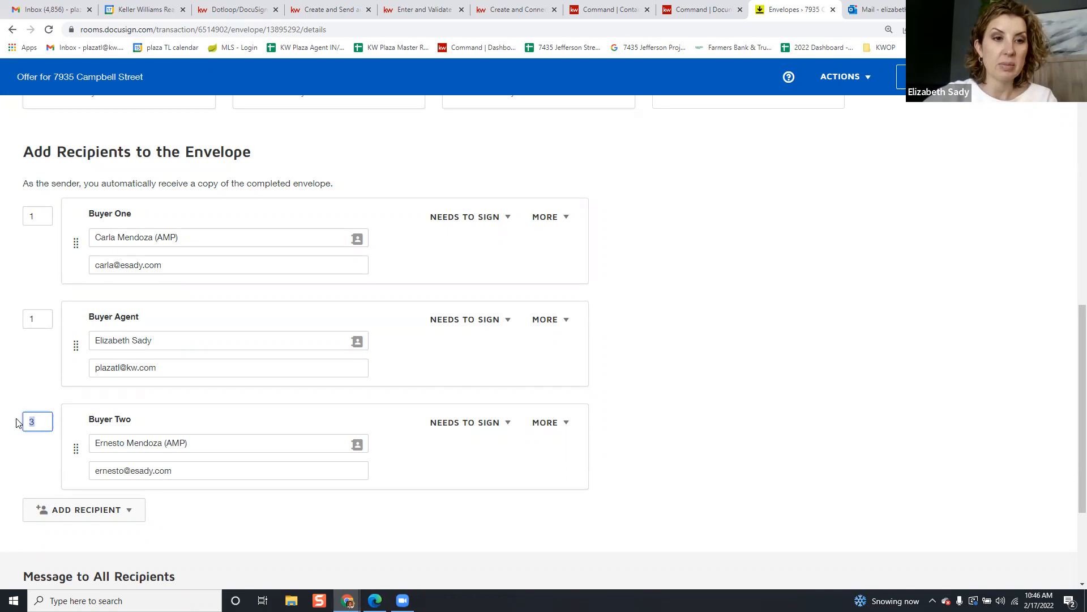
{"action": "type", "text": "1"}
{"action": "left_click", "coordinate": [39, 460]}
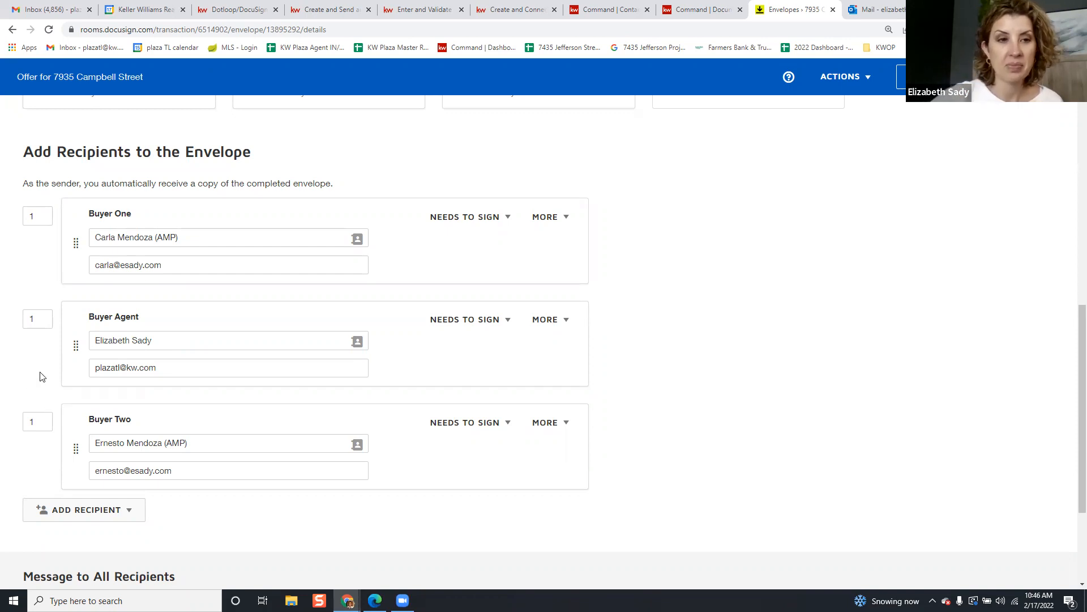
Set Buyer Agent's order to 1 and Buyer One's to 2, moving the Buyer Agent card last
{"action": "double_click", "coordinate": [28, 318]}
{"action": "type", "text": "2"}
{"action": "left_click_drag", "start_coordinate": [46, 420], "coordinate": [20, 427]}
{"action": "type", "text": "3"}
{"action": "key", "text": "BackSpace"}
{"action": "key", "text": "BackSpace"}
{"action": "left_click", "coordinate": [40, 319]}
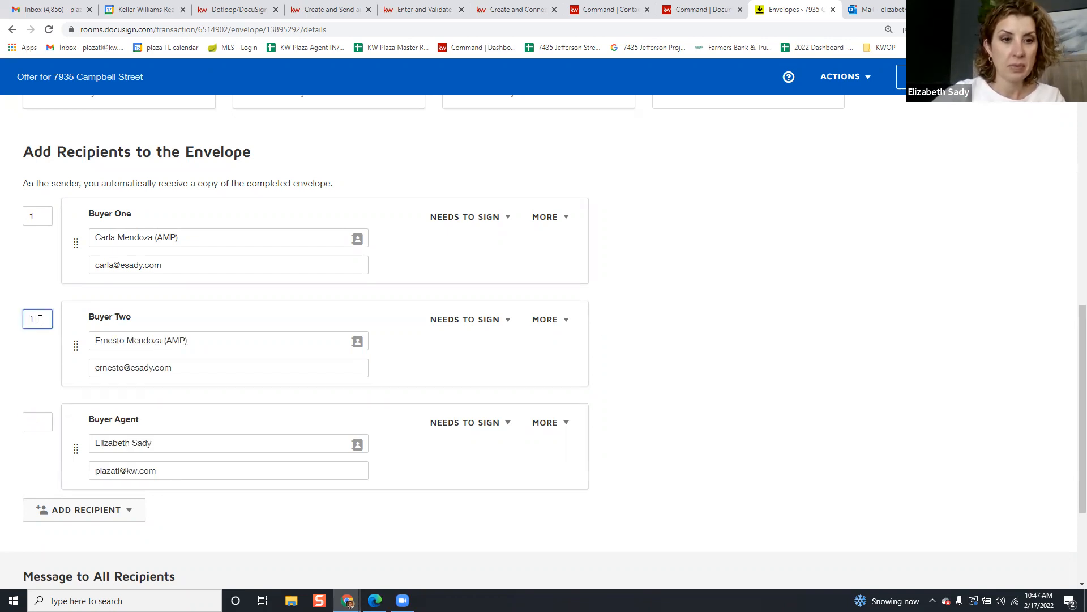
{"action": "left_click", "coordinate": [35, 218]}
{"action": "type", "text": "1"}
{"action": "left_click", "coordinate": [46, 322]}
{"action": "double_click", "coordinate": [46, 321]}
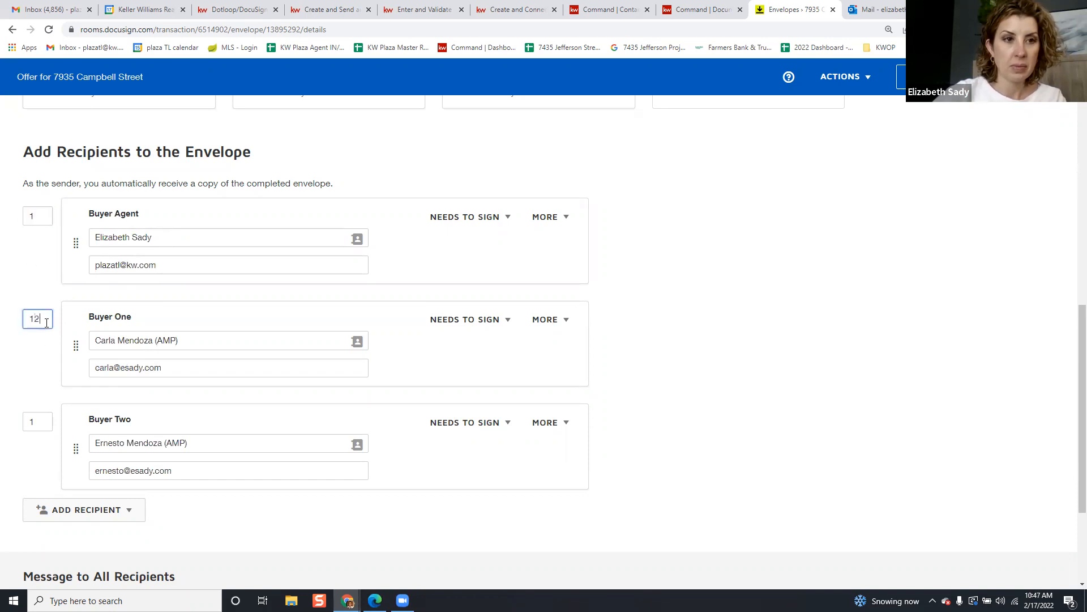
{"action": "key", "text": "BackSpace"}
{"action": "type", "text": "2"}
{"action": "left_click", "coordinate": [35, 421]}
{"action": "double_click", "coordinate": [35, 421]}
{"action": "left_click", "coordinate": [28, 371]}
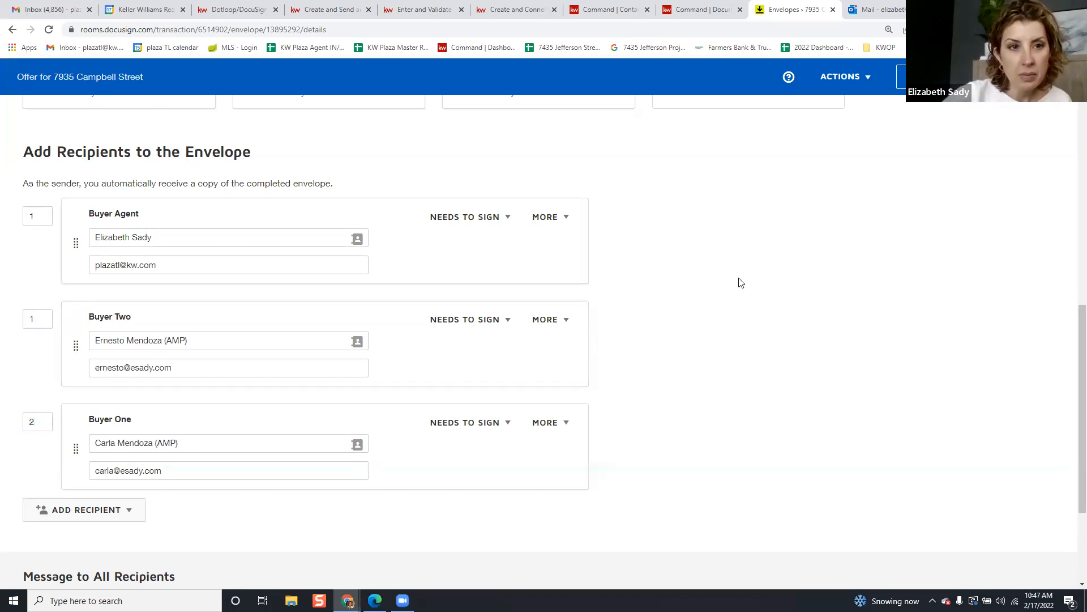
{"action": "left_click_drag", "start_coordinate": [79, 242], "coordinate": [77, 449]}
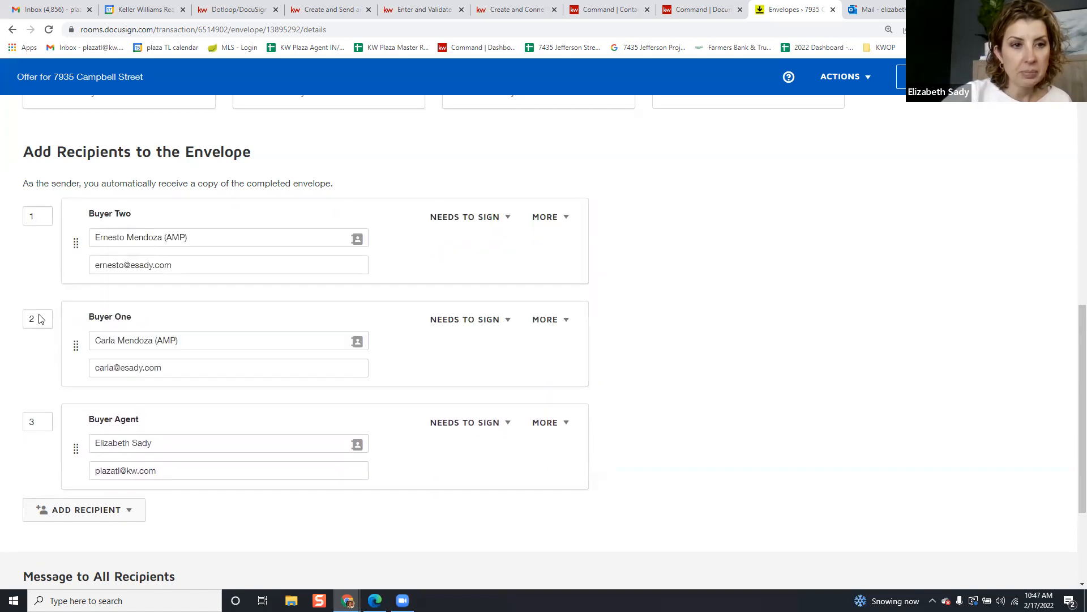
{"action": "scroll", "coordinate": [87, 383], "scroll_direction": "down", "scroll_amount": 2}
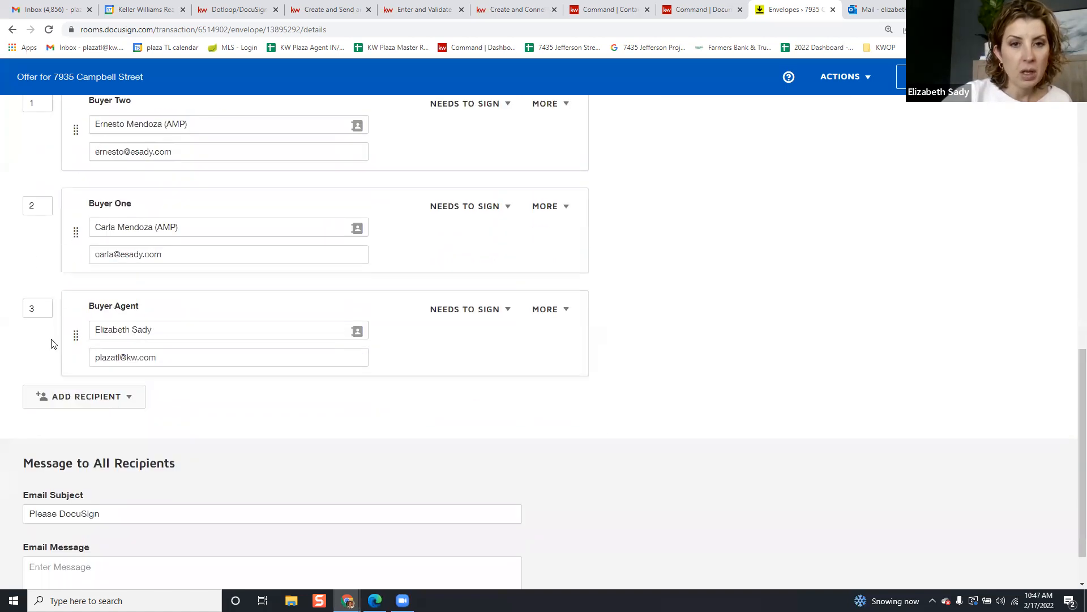
{"action": "scroll", "coordinate": [45, 379], "scroll_direction": "up", "scroll_amount": 2}
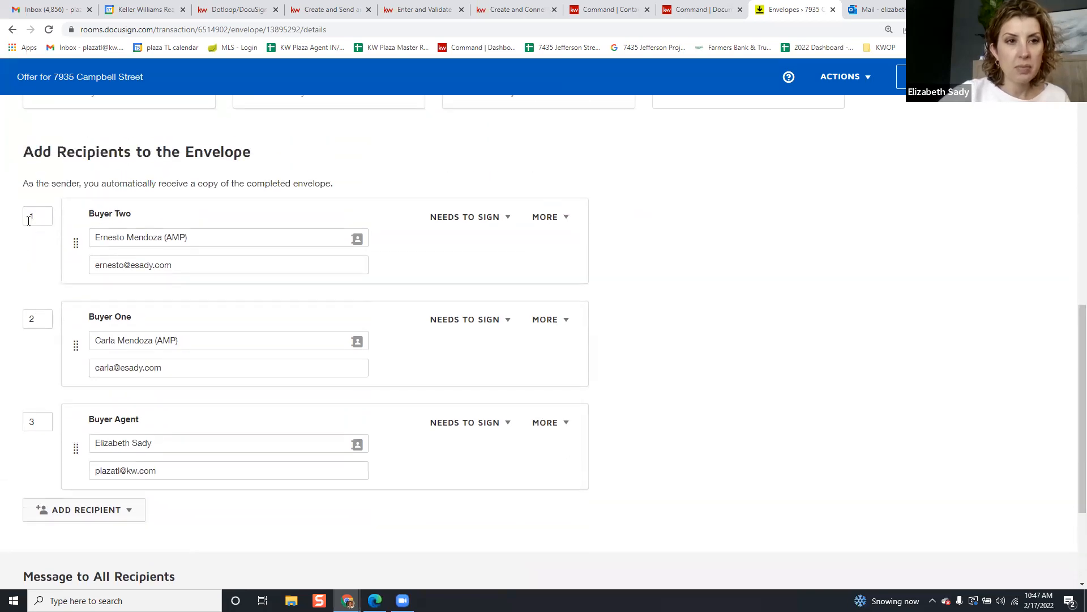
{"action": "scroll", "coordinate": [50, 418], "scroll_direction": "down", "scroll_amount": 3}
{"action": "scroll", "coordinate": [85, 396], "scroll_direction": "up", "scroll_amount": 2}
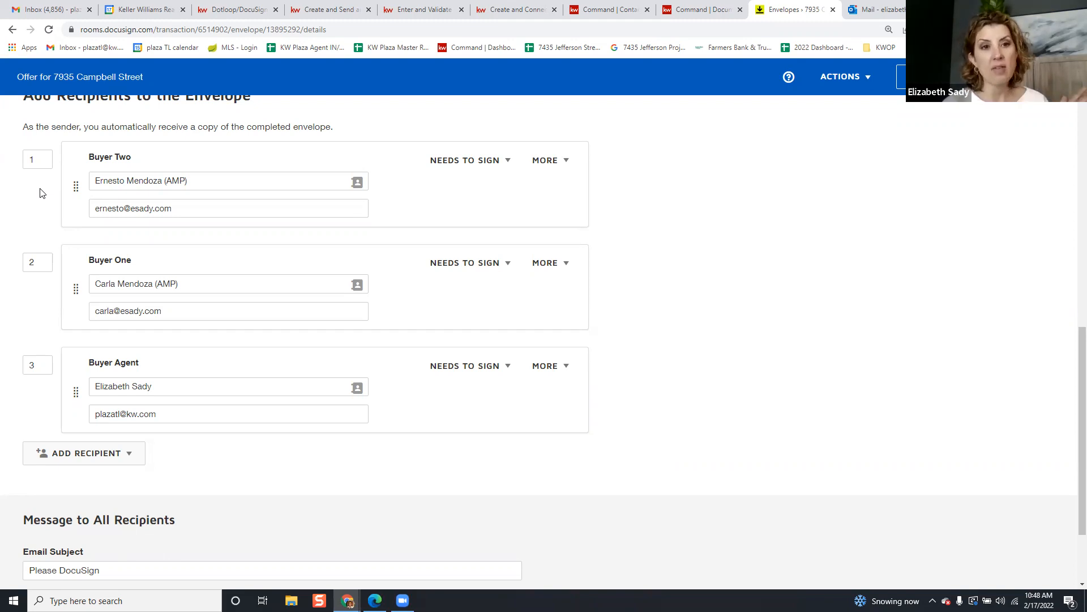
Change the second and third recipients' signing order to 1 so all three share order 1
{"action": "left_click", "coordinate": [37, 262]}
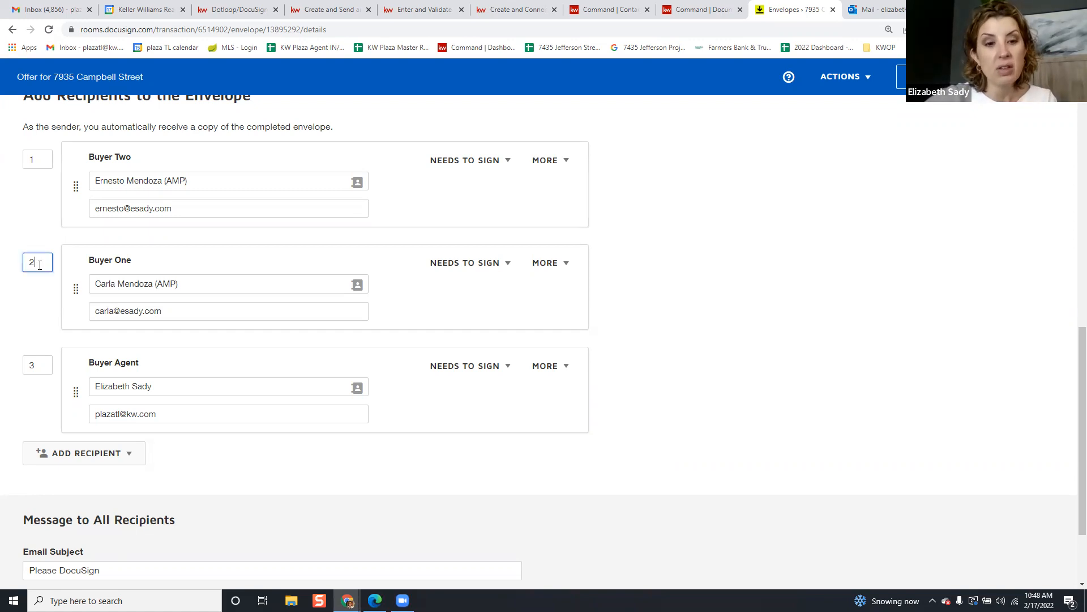
{"action": "double_click", "coordinate": [37, 261]}
{"action": "type", "text": "1"}
{"action": "left_click", "coordinate": [49, 364]}
{"action": "double_click", "coordinate": [49, 364]}
{"action": "type", "text": "1"}
{"action": "left_click", "coordinate": [35, 329]}
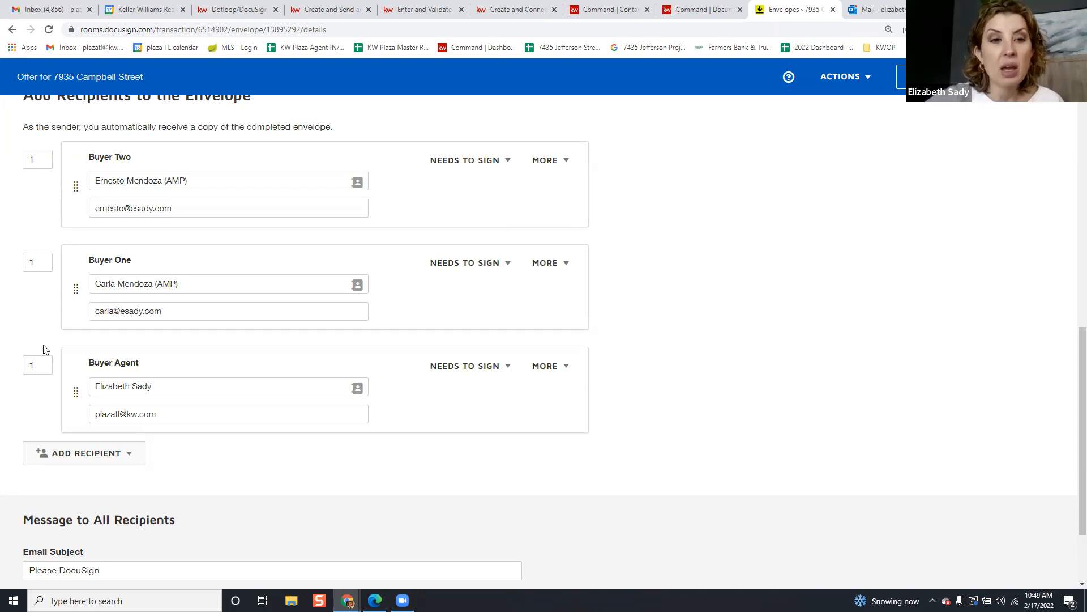
{"action": "scroll", "coordinate": [252, 476], "scroll_direction": "down", "scroll_amount": 1}
{"action": "scroll", "coordinate": [253, 476], "scroll_direction": "down", "scroll_amount": 2}
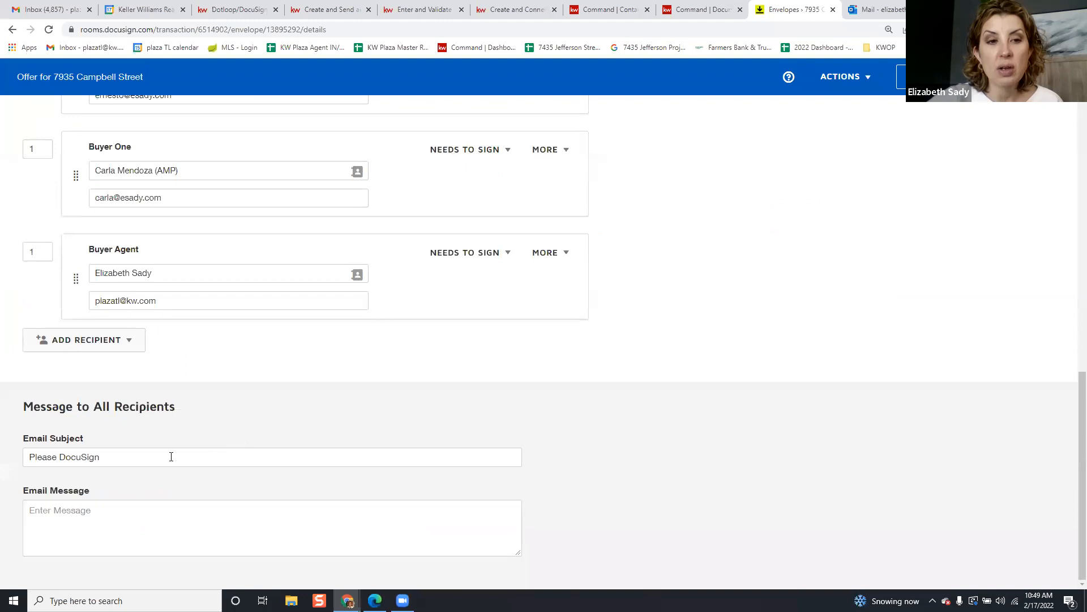
{"action": "triple_click", "coordinate": [171, 461]}
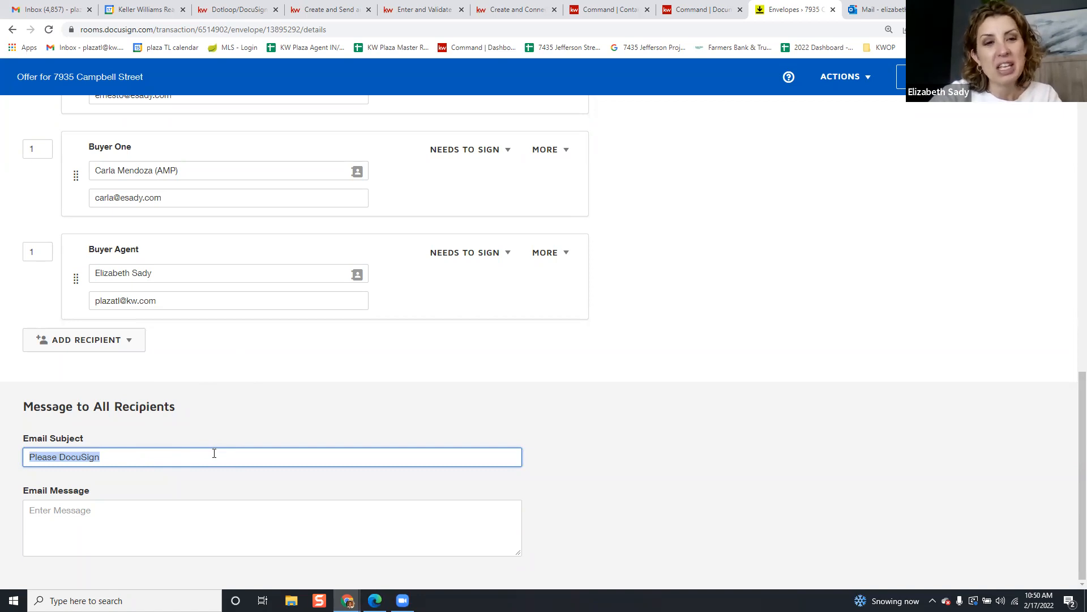
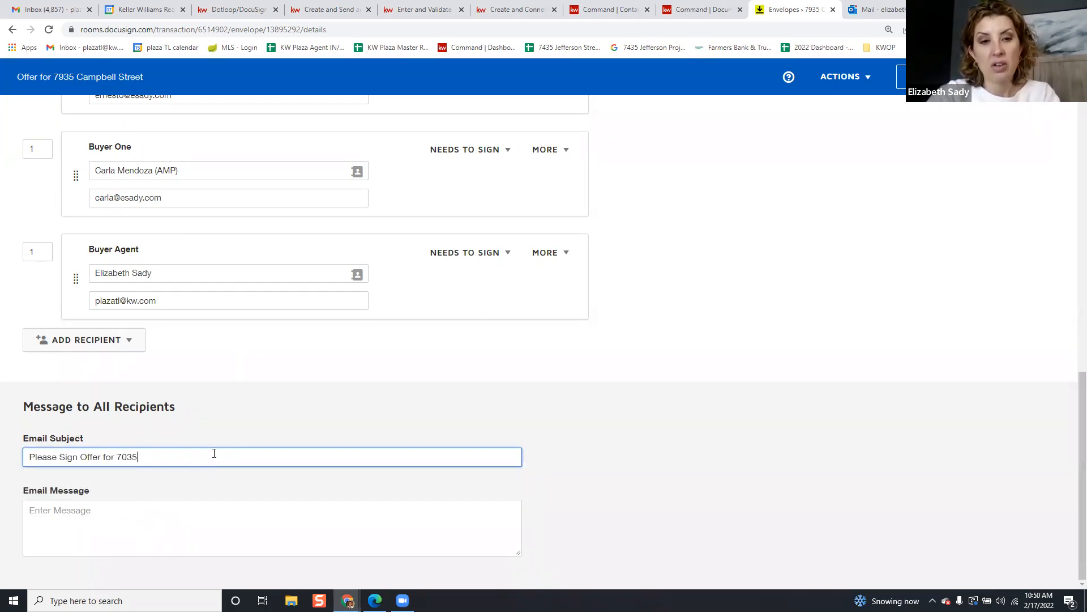
{"action": "key", "text": "BackSpace"}
{"action": "key", "text": "BackSpace"}
{"action": "key", "text": "BackSpace"}
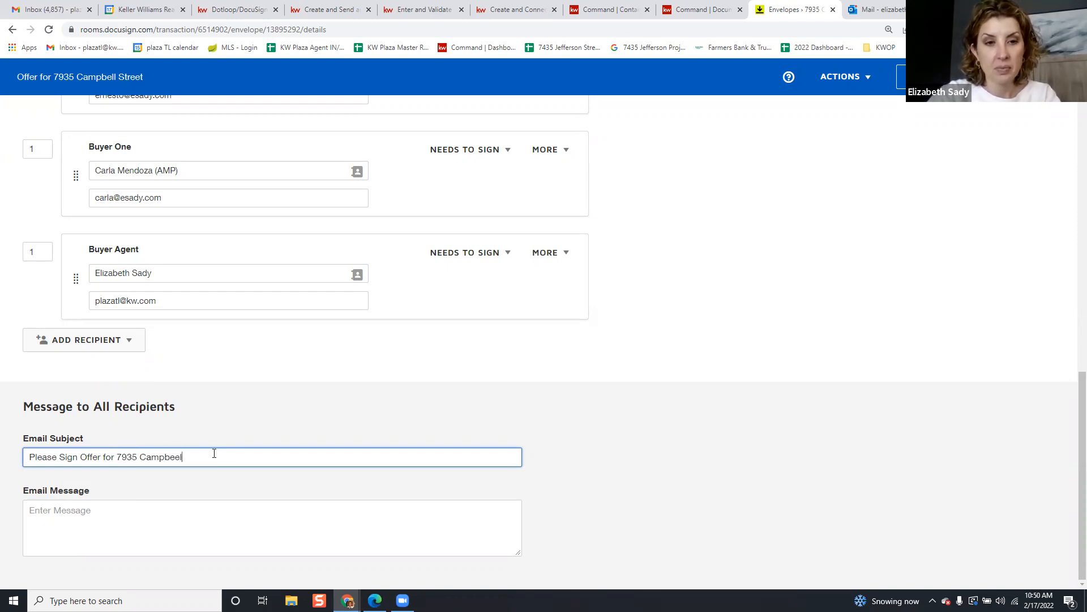
{"action": "key", "text": "BackSpace"}
{"action": "key", "text": "BackSpace"}
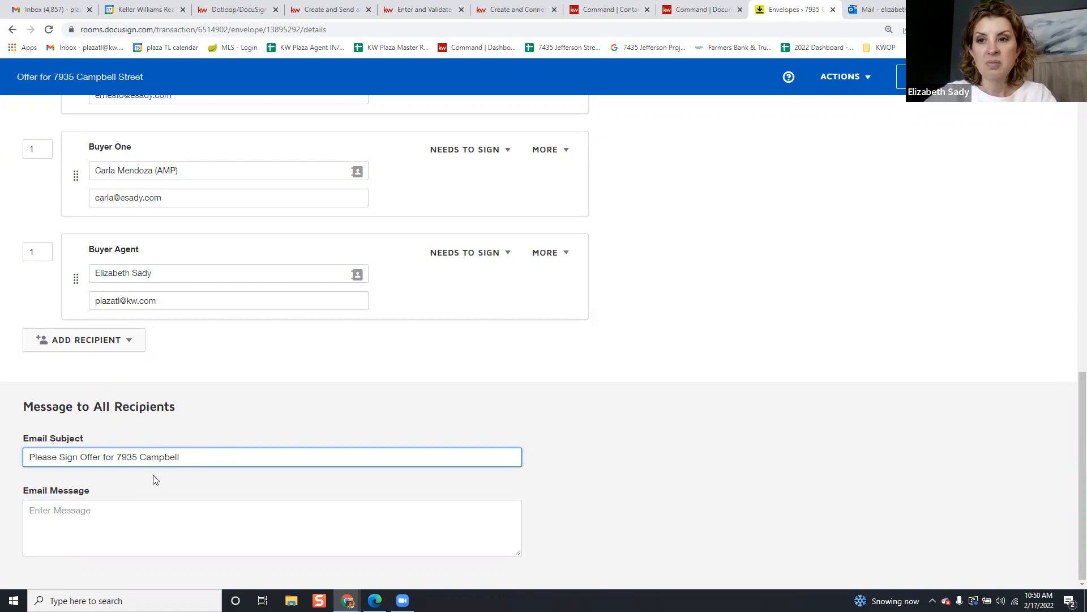
Leave the email message blank and continue to the add-fields editor
{"action": "left_click", "coordinate": [70, 529]}
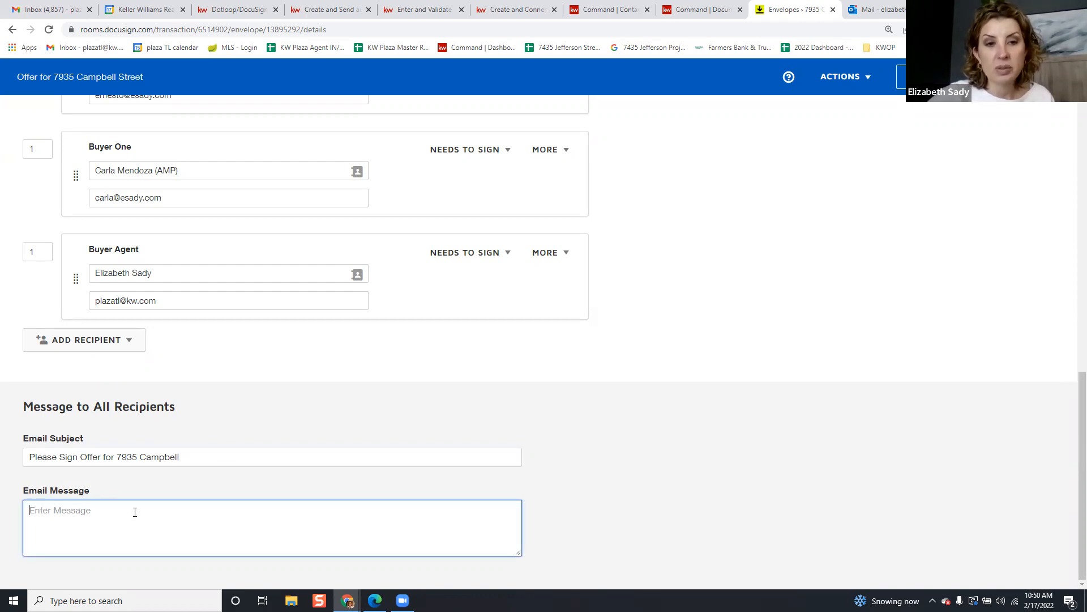
{"action": "left_click", "coordinate": [555, 545]}
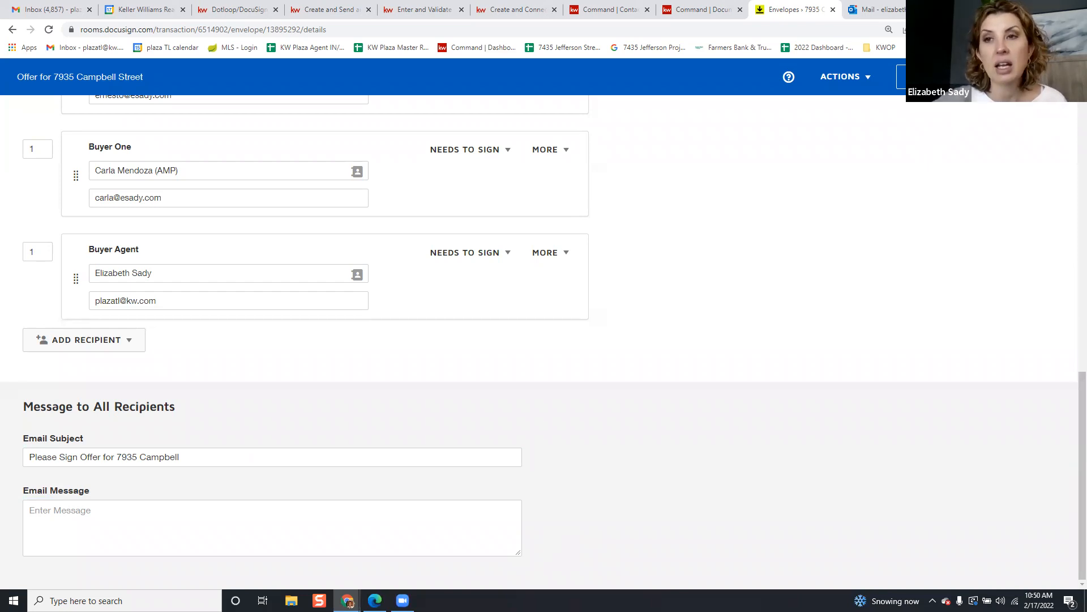
{"action": "left_click", "coordinate": [1033, 77]}
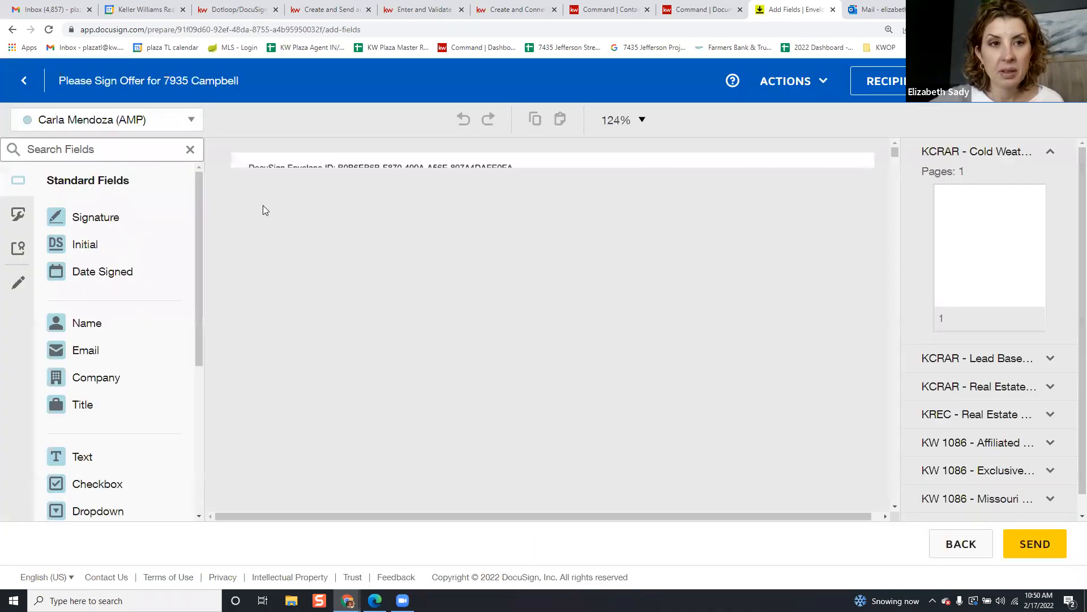
Place the buyer's Signature and Date Signed fields on the Cold Weather Inspection Waiver
{"action": "scroll", "coordinate": [731, 201], "scroll_direction": "down", "scroll_amount": 4}
{"action": "scroll", "coordinate": [732, 201], "scroll_direction": "down", "scroll_amount": 2}
{"action": "scroll", "coordinate": [720, 199], "scroll_direction": "up", "scroll_amount": 1}
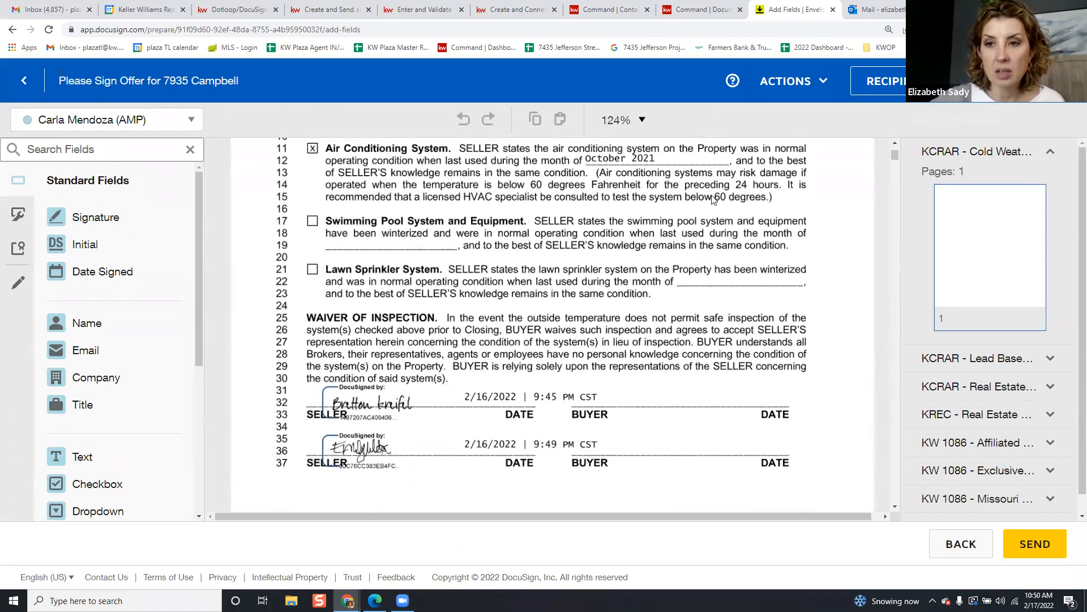
{"action": "scroll", "coordinate": [541, 226], "scroll_direction": "up", "scroll_amount": 5}
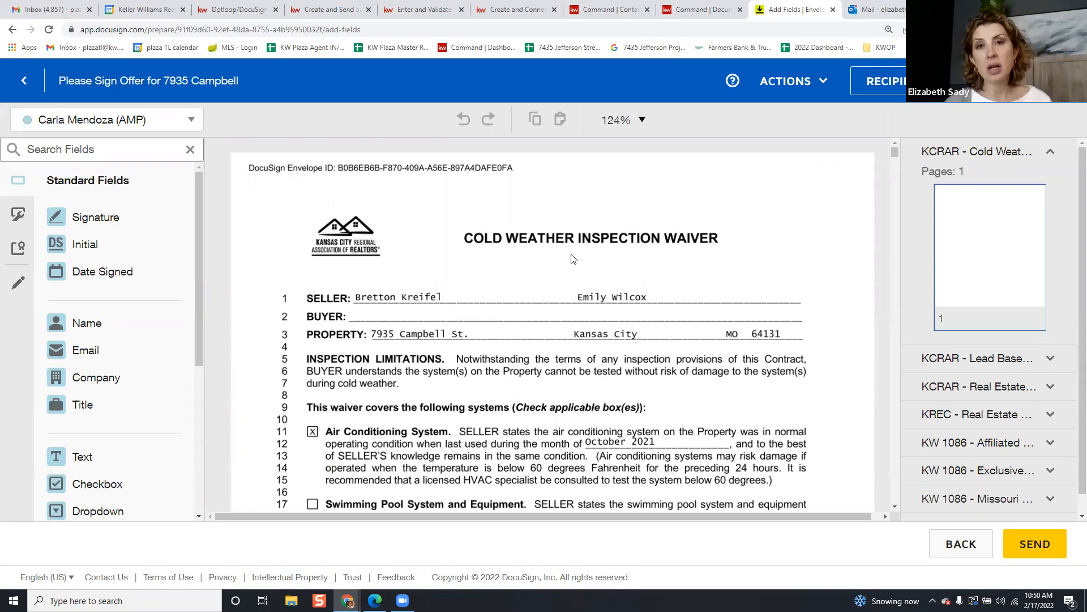
{"action": "scroll", "coordinate": [487, 278], "scroll_direction": "down", "scroll_amount": 3}
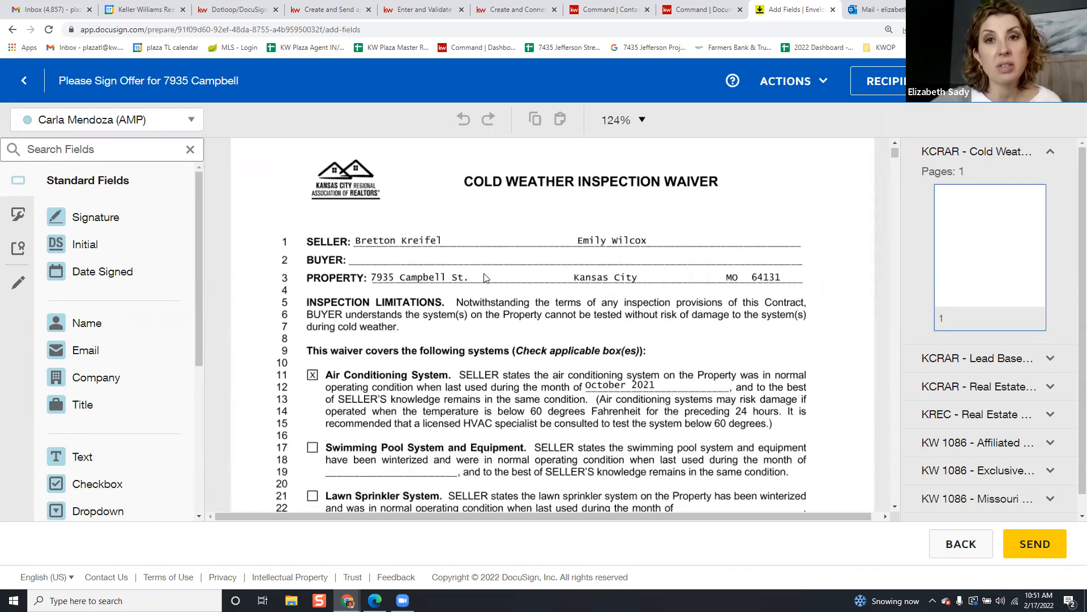
{"action": "scroll", "coordinate": [487, 277], "scroll_direction": "down", "scroll_amount": 2}
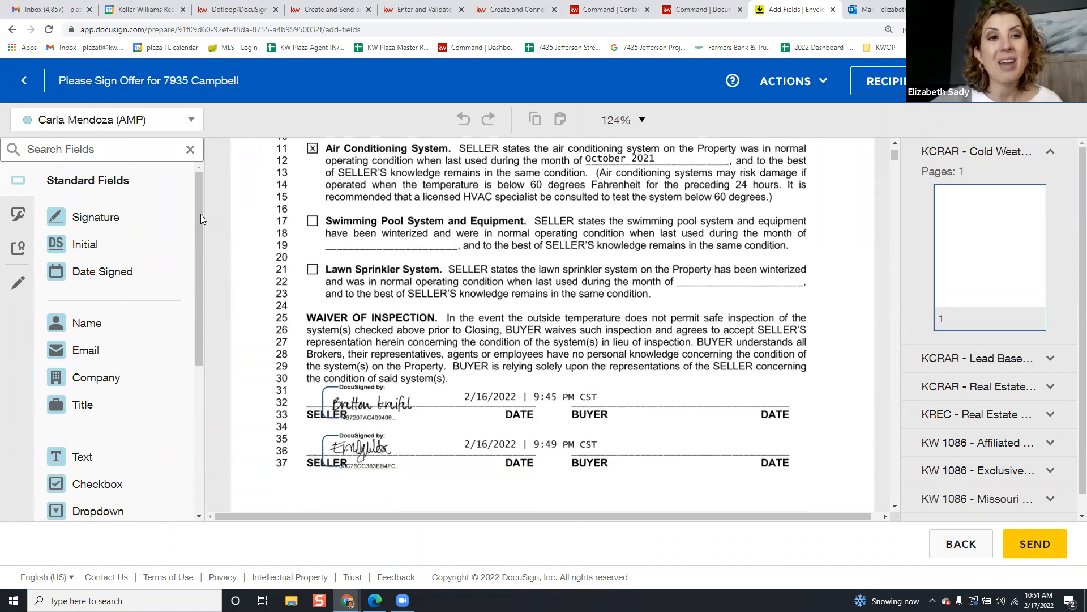
{"action": "mouse_move", "coordinate": [136, 212]}
{"action": "left_mouse_down"}
{"action": "mouse_move", "coordinate": [317, 265]}
{"action": "mouse_move", "coordinate": [596, 380]}
{"action": "left_mouse_up"}
{"action": "left_click_drag", "start_coordinate": [124, 269], "coordinate": [751, 392]}
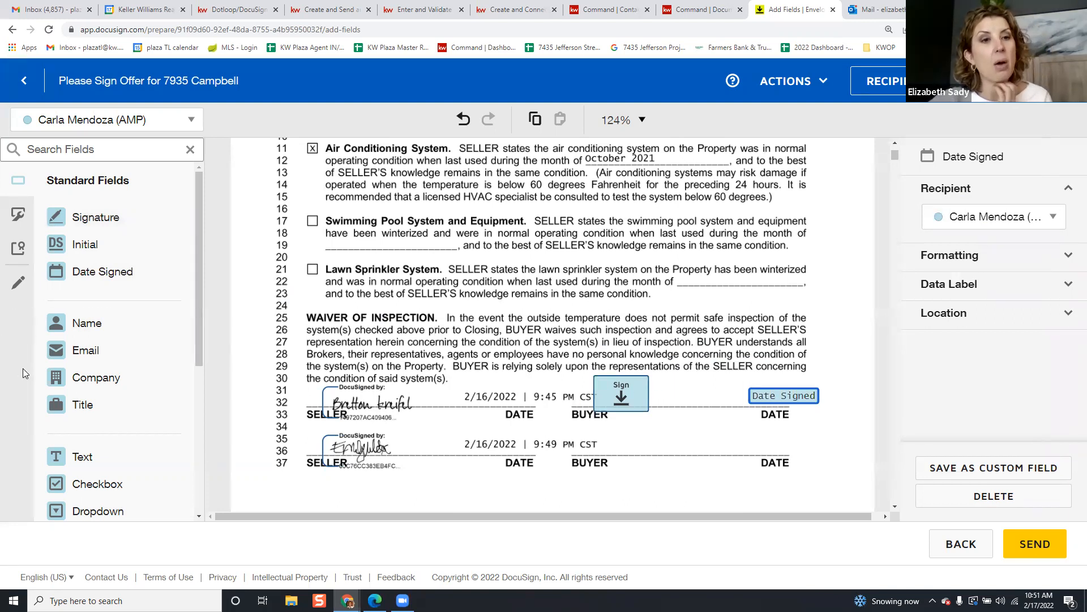
{"action": "scroll", "coordinate": [109, 438], "scroll_direction": "down", "scroll_amount": 2}
{"action": "scroll", "coordinate": [109, 439], "scroll_direction": "up", "scroll_amount": 2}
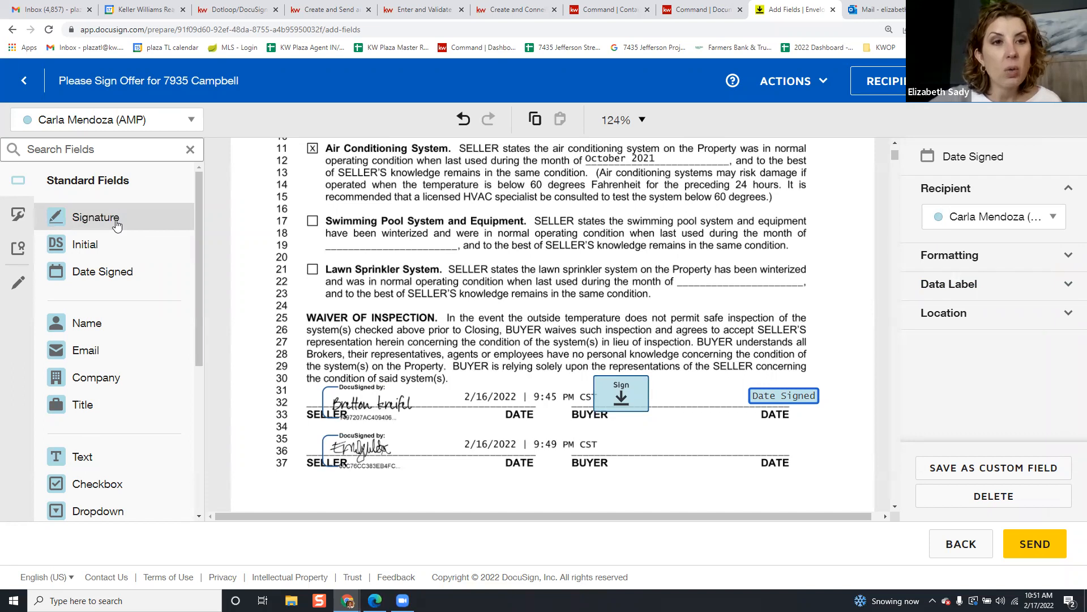
{"action": "left_click", "coordinate": [85, 217]}
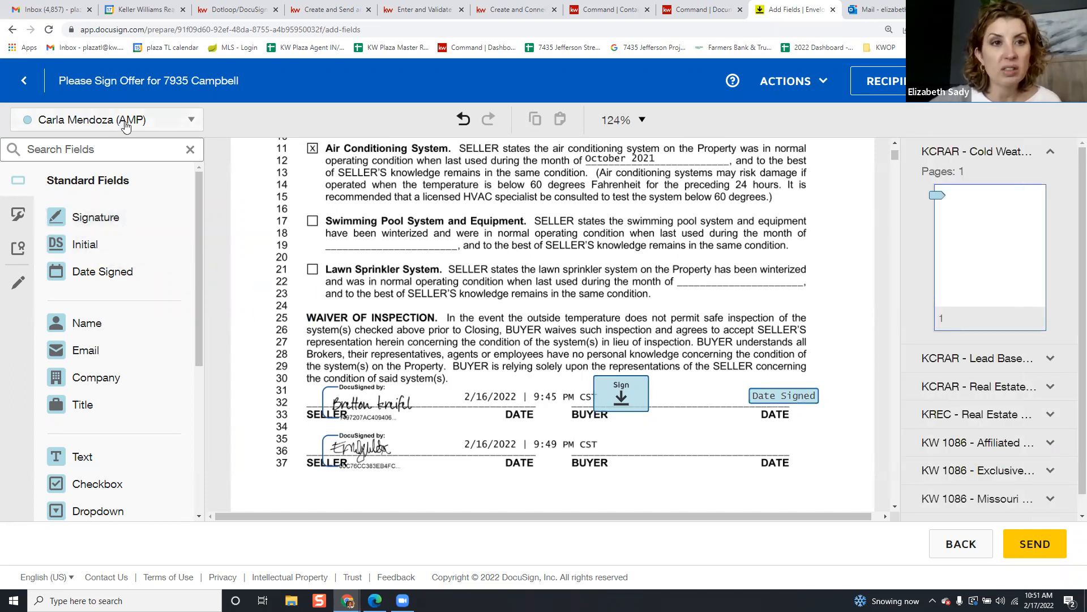
Keep the same buyer as recipient and add Initial fields at addendum lines c and d
{"action": "left_click", "coordinate": [126, 127]}
{"action": "left_click", "coordinate": [91, 178]}
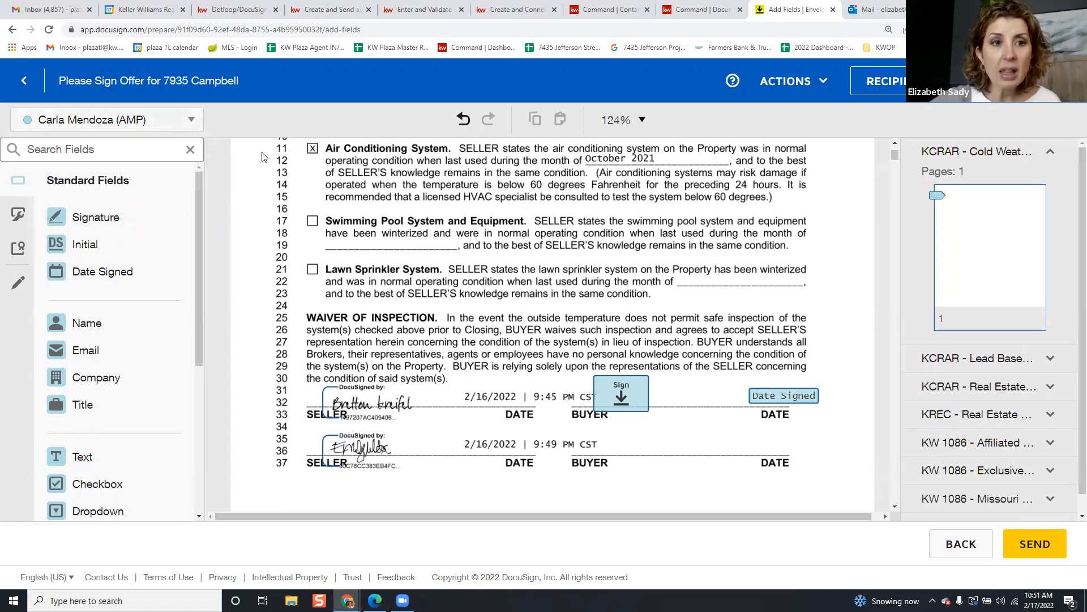
{"action": "scroll", "coordinate": [577, 345], "scroll_direction": "down", "scroll_amount": 5}
{"action": "scroll", "coordinate": [575, 345], "scroll_direction": "down", "scroll_amount": 10}
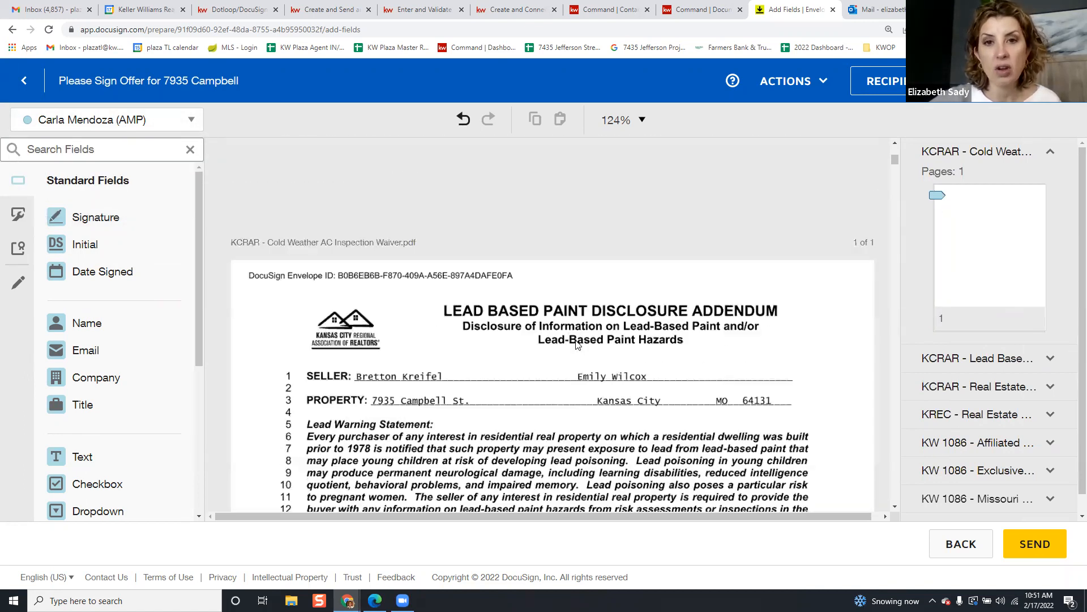
{"action": "scroll", "coordinate": [575, 343], "scroll_direction": "down", "scroll_amount": 3}
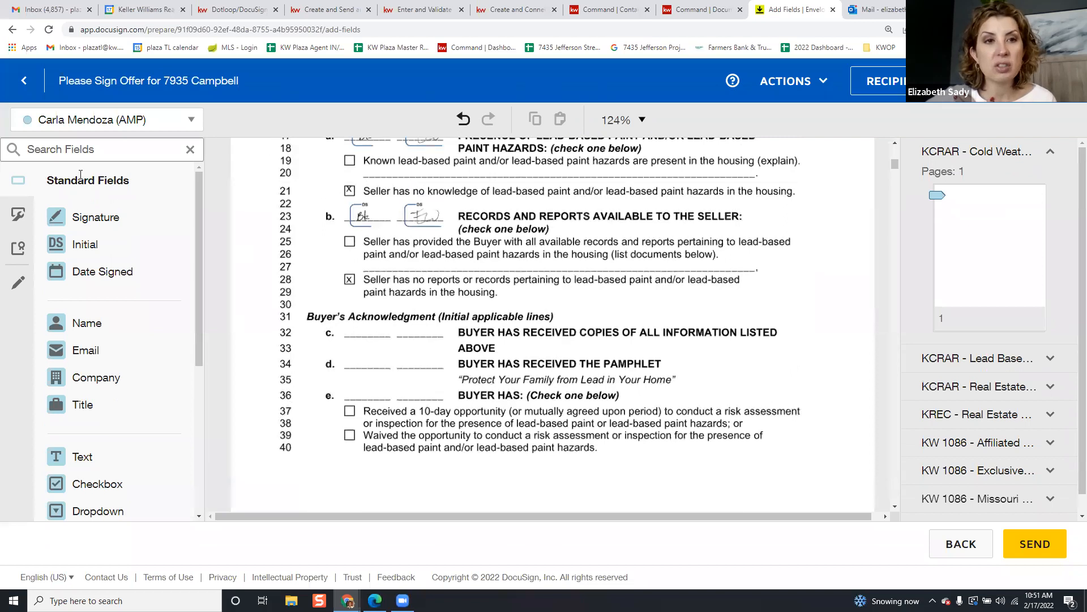
{"action": "left_click_drag", "start_coordinate": [88, 251], "coordinate": [363, 321]}
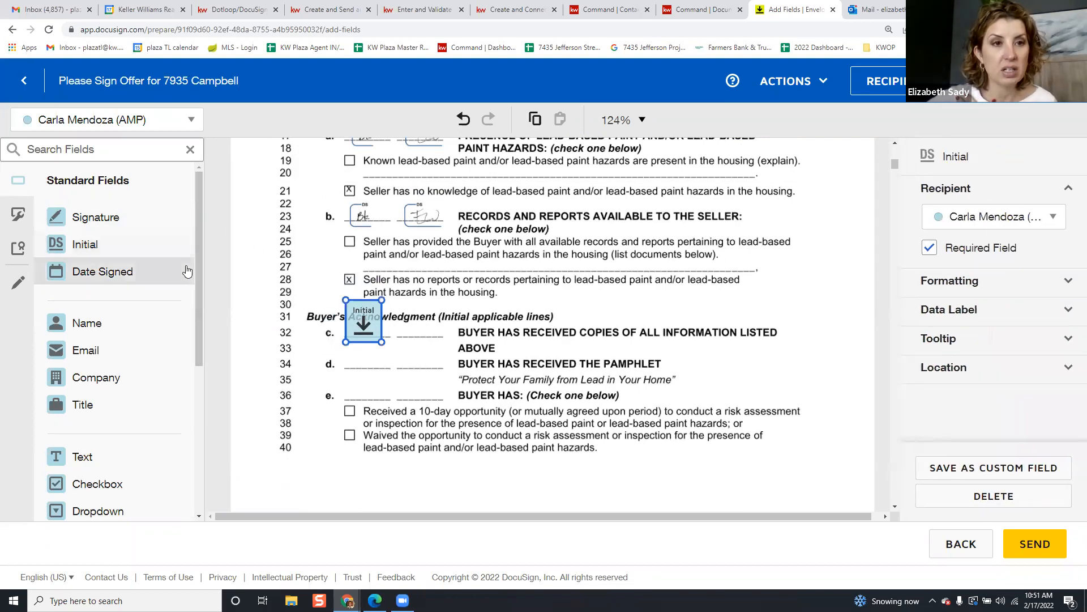
{"action": "left_click_drag", "start_coordinate": [85, 244], "coordinate": [358, 378]}
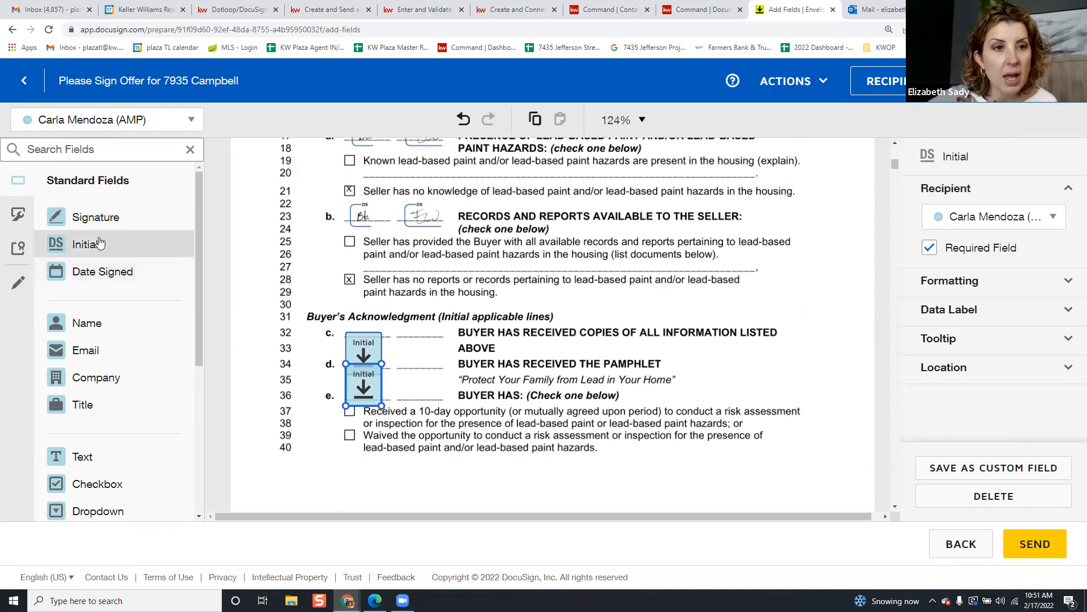
Add a two-checkbox group for the 10-day opportunity and waived inspection options
{"action": "scroll", "coordinate": [79, 272], "scroll_direction": "down", "scroll_amount": 1}
{"action": "left_click_drag", "start_coordinate": [80, 432], "coordinate": [344, 409]}
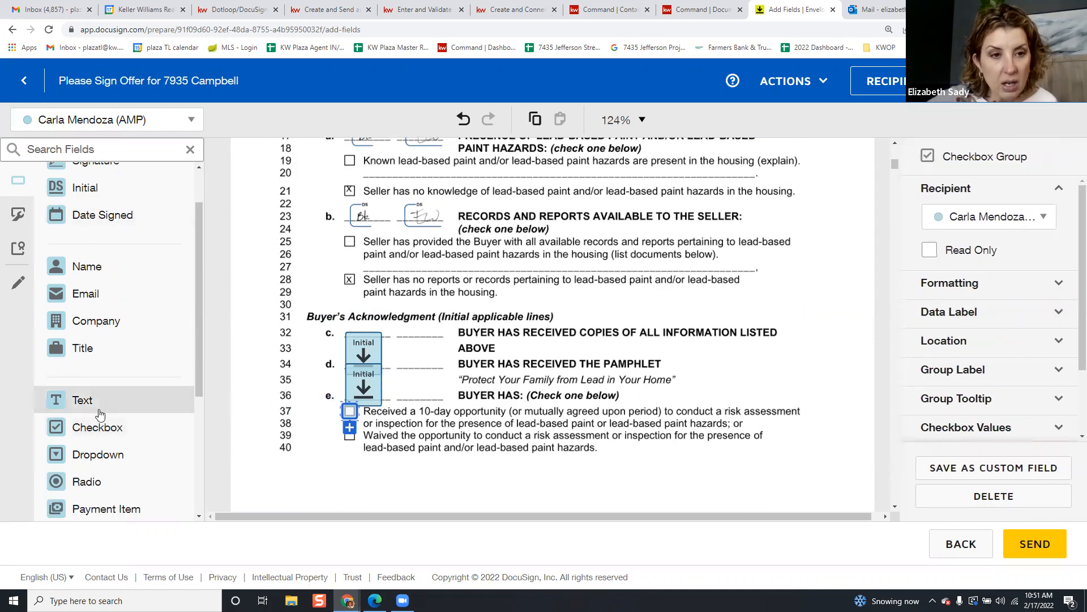
{"action": "left_click_drag", "start_coordinate": [102, 431], "coordinate": [343, 433]}
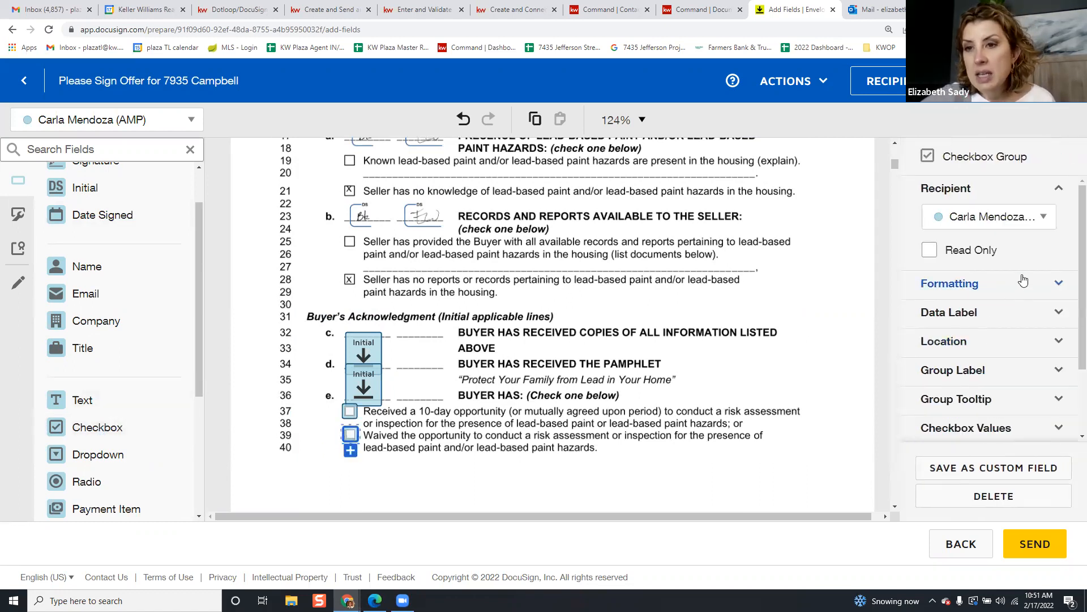
{"action": "left_click", "coordinate": [349, 414]}
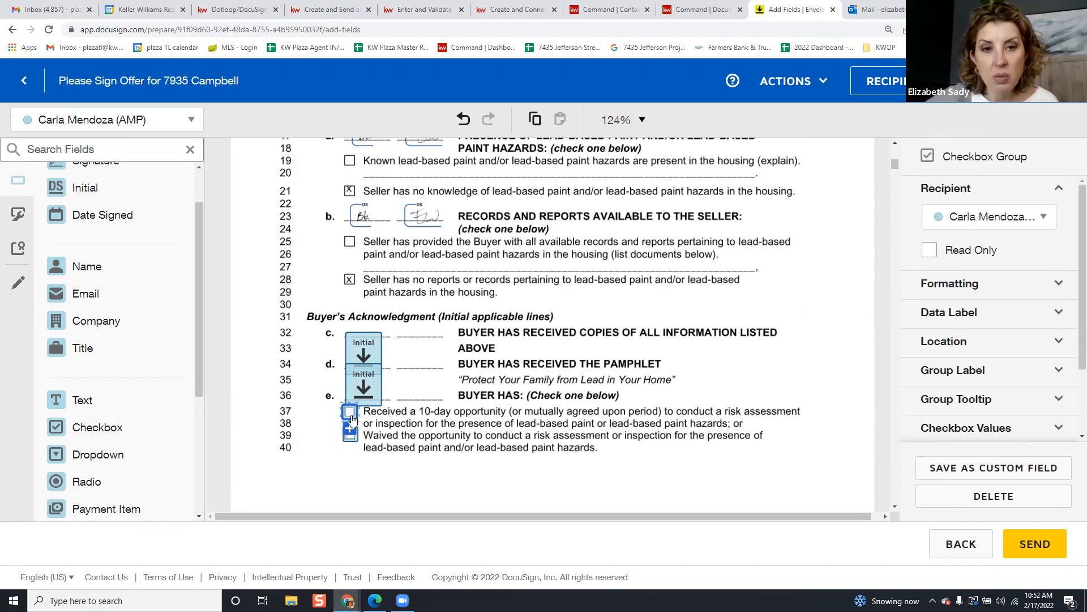
{"action": "left_click", "coordinate": [317, 422]}
Place the buyer's Signature and Date Signed fields at line 53 of the lead paint addendum
{"action": "scroll", "coordinate": [392, 418], "scroll_direction": "down", "scroll_amount": 8}
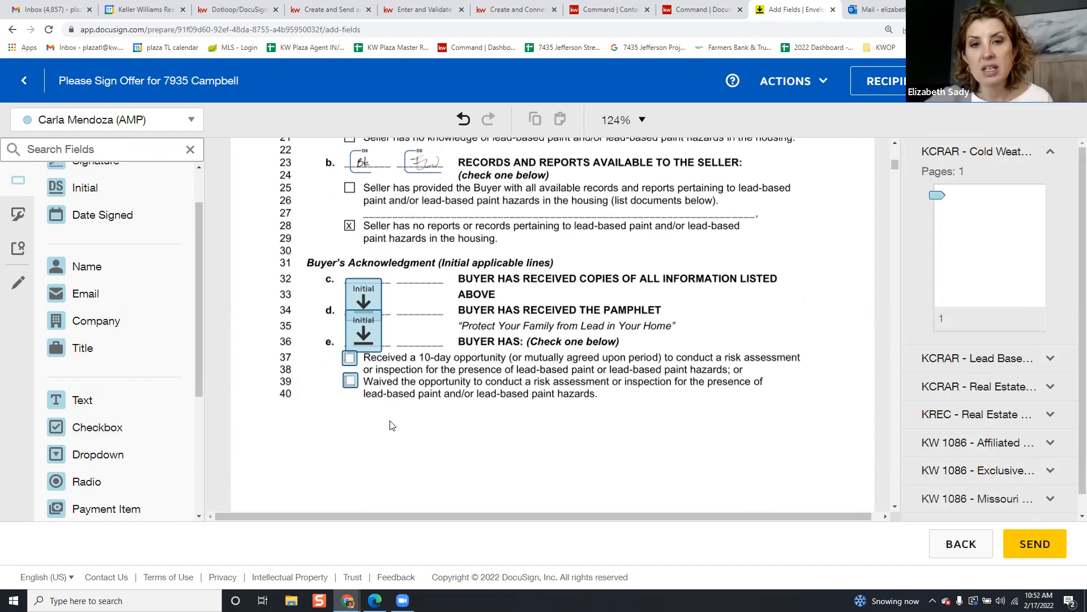
{"action": "scroll", "coordinate": [395, 417], "scroll_direction": "up", "scroll_amount": 5}
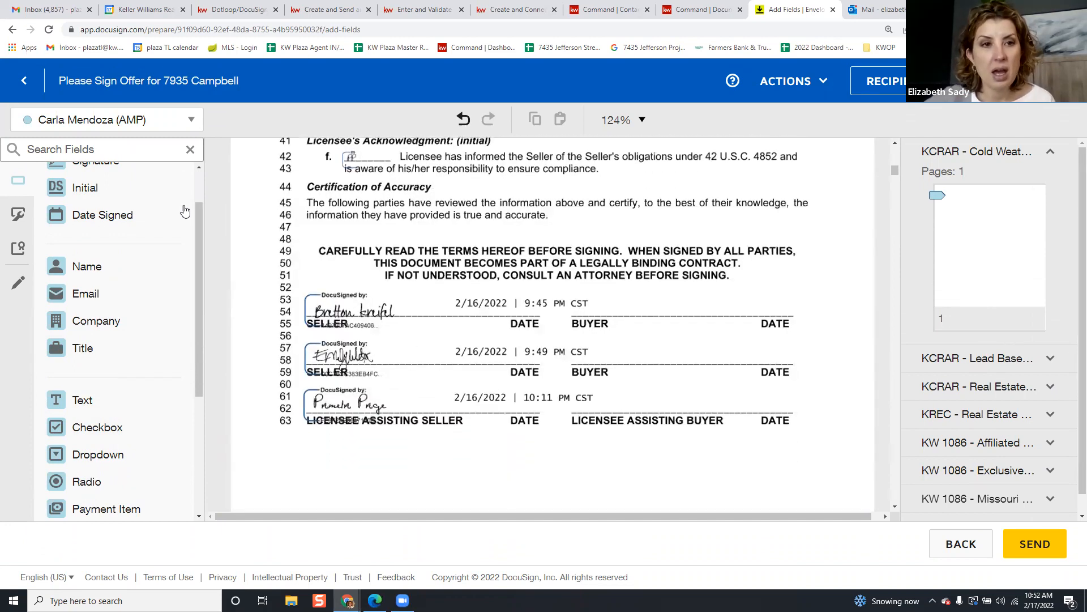
{"action": "scroll", "coordinate": [108, 215], "scroll_direction": "up", "scroll_amount": 2}
{"action": "left_click", "coordinate": [109, 216]}
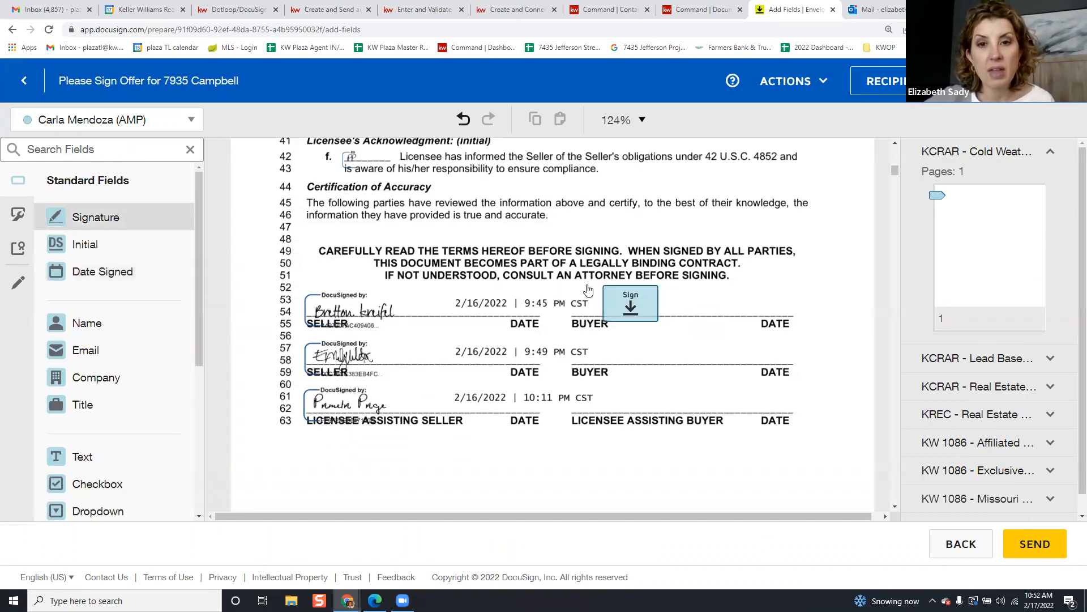
{"action": "left_click", "coordinate": [610, 301]}
{"action": "left_click", "coordinate": [141, 279]}
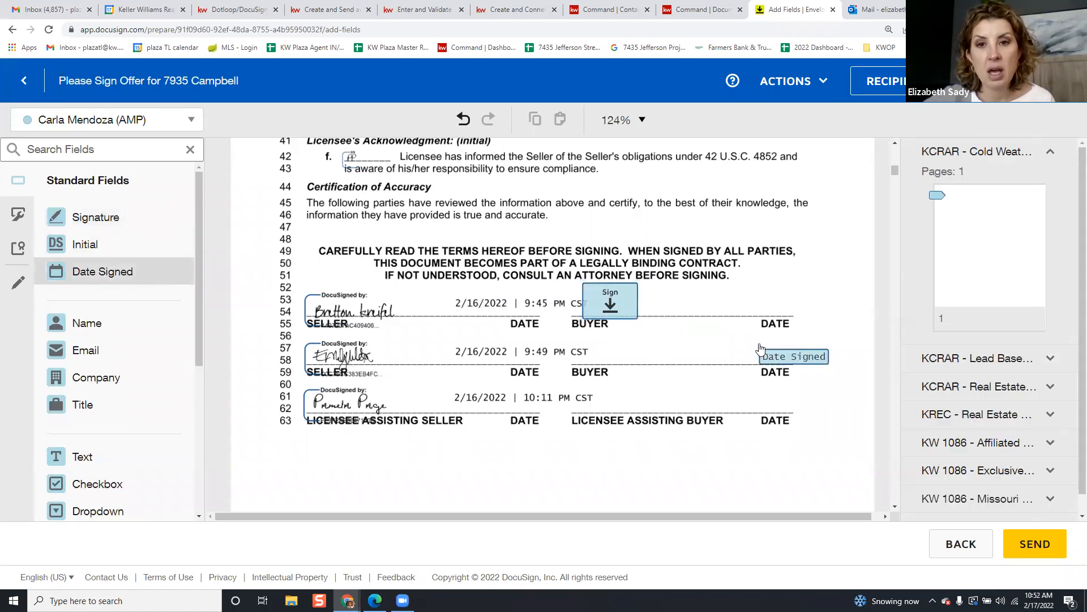
{"action": "left_click", "coordinate": [791, 300]}
{"action": "scroll", "coordinate": [453, 331], "scroll_direction": "down", "scroll_amount": 1}
{"action": "scroll", "coordinate": [453, 330], "scroll_direction": "down", "scroll_amount": 10}
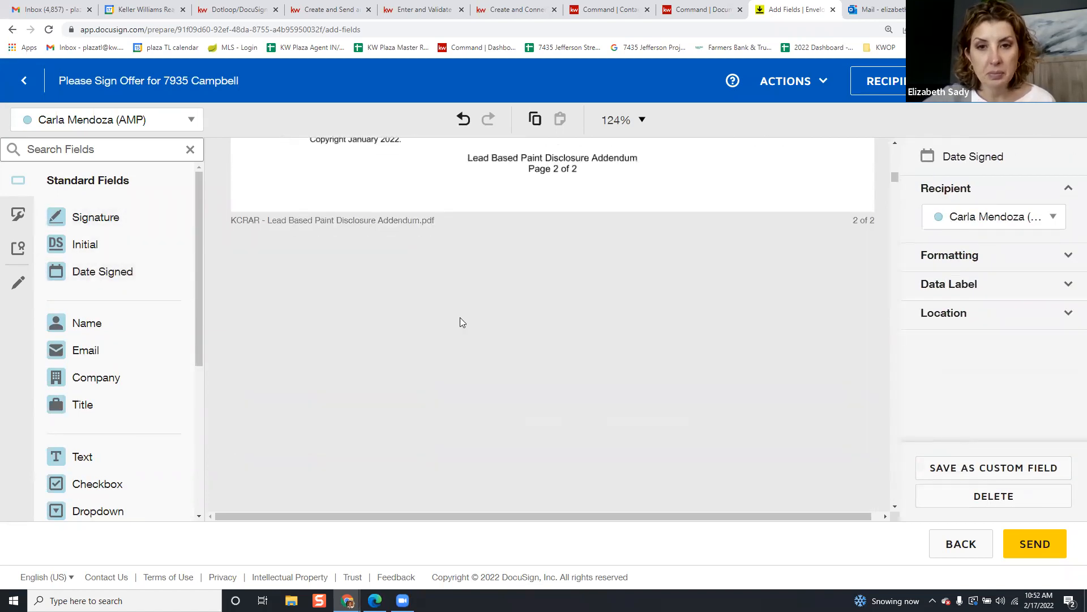
Scroll to page 13's signature block at lines 719–727 with each signer's Sign and Date Signed fields
{"action": "scroll", "coordinate": [464, 333], "scroll_direction": "down", "scroll_amount": 8}
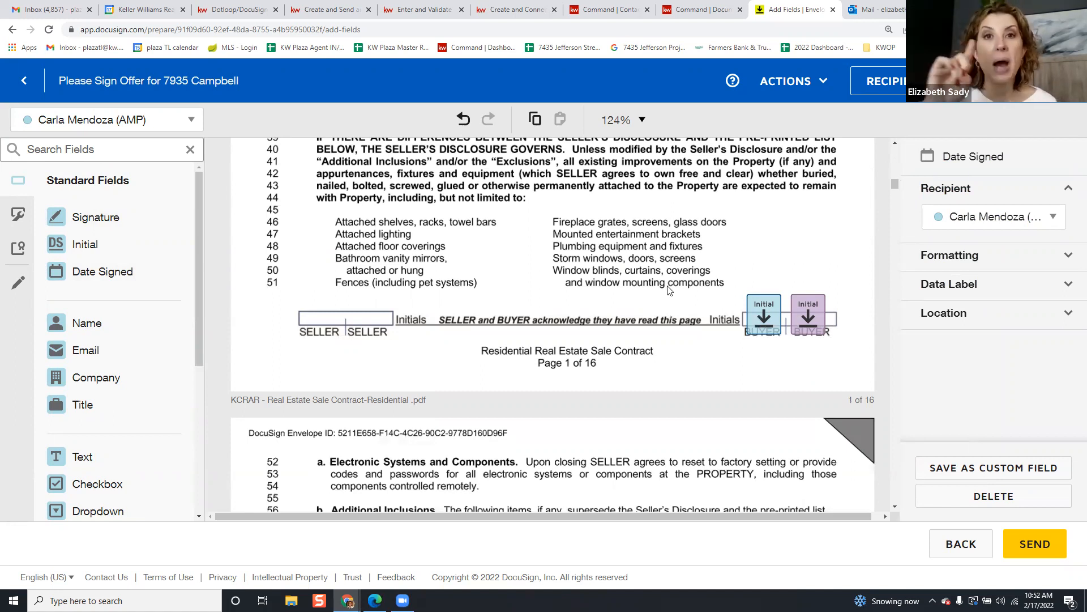
{"action": "scroll", "coordinate": [668, 290], "scroll_direction": "down", "scroll_amount": 15}
{"action": "scroll", "coordinate": [662, 363], "scroll_direction": "down", "scroll_amount": 10}
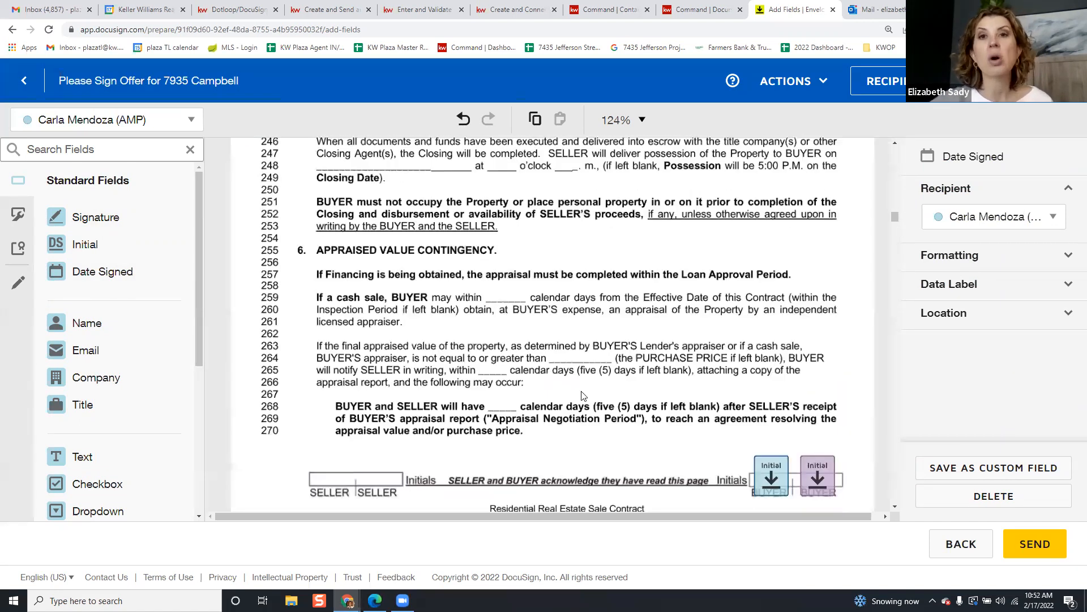
{"action": "scroll", "coordinate": [661, 345], "scroll_direction": "down", "scroll_amount": 6}
{"action": "scroll", "coordinate": [653, 314], "scroll_direction": "down", "scroll_amount": 2}
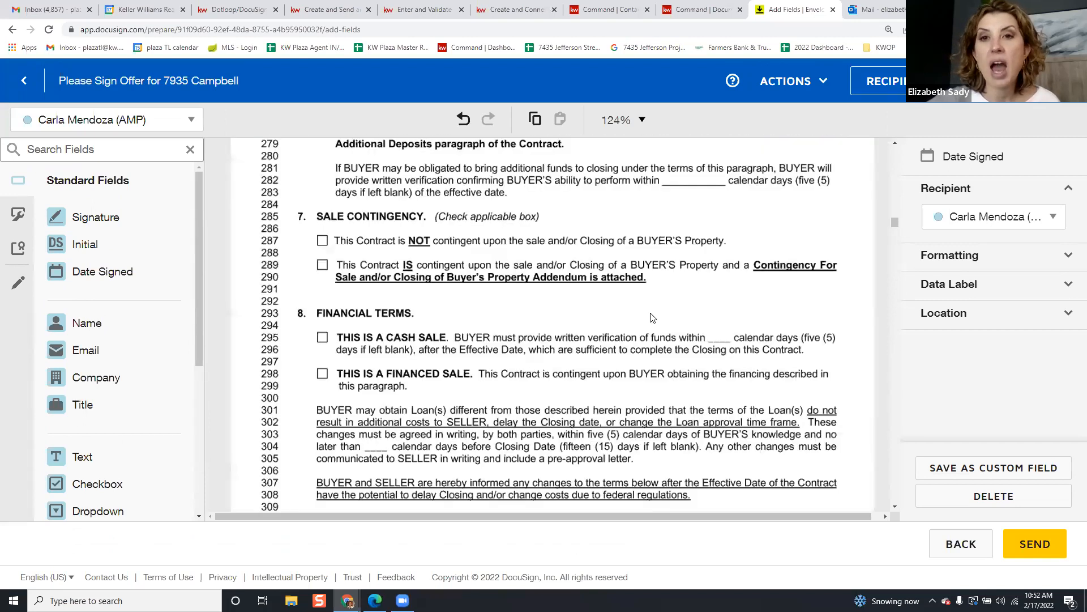
{"action": "scroll", "coordinate": [609, 283], "scroll_direction": "down", "scroll_amount": 4}
{"action": "scroll", "coordinate": [605, 280], "scroll_direction": "down", "scroll_amount": 7}
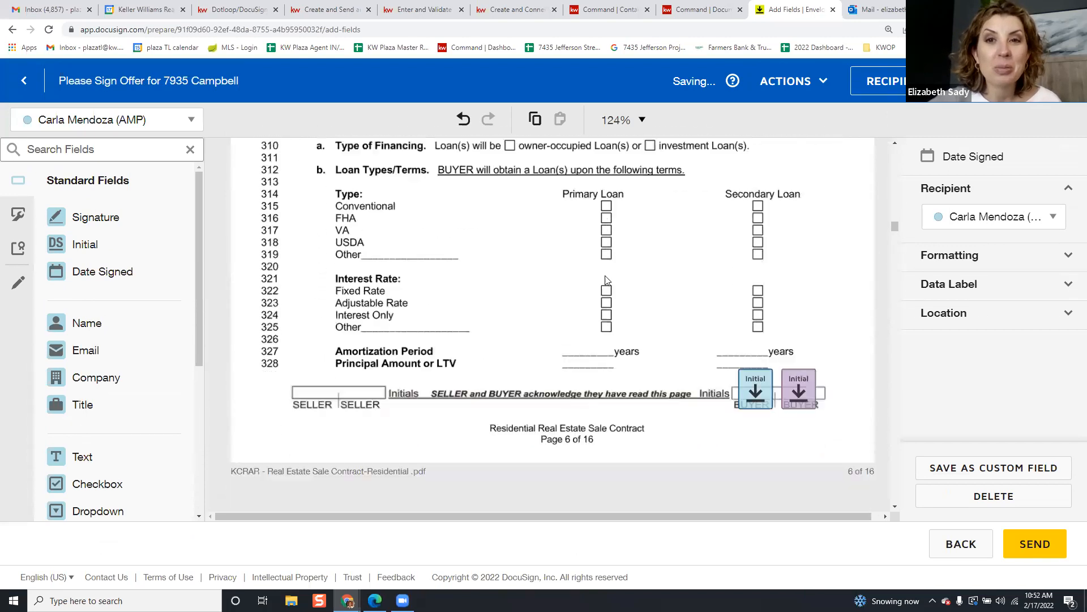
{"action": "scroll", "coordinate": [607, 279], "scroll_direction": "down", "scroll_amount": 12}
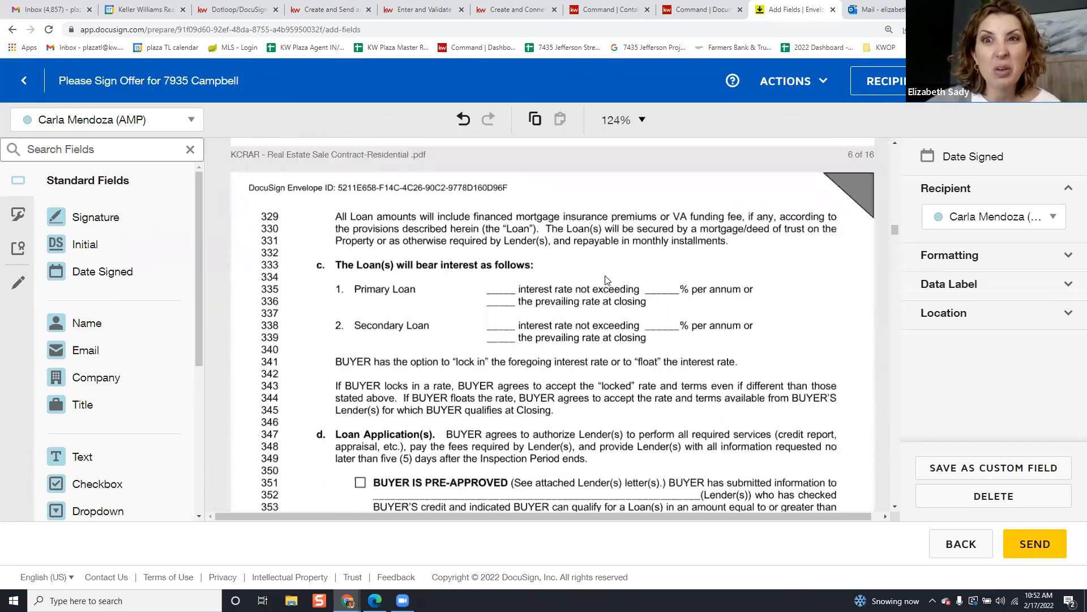
{"action": "scroll", "coordinate": [610, 276], "scroll_direction": "down", "scroll_amount": 15}
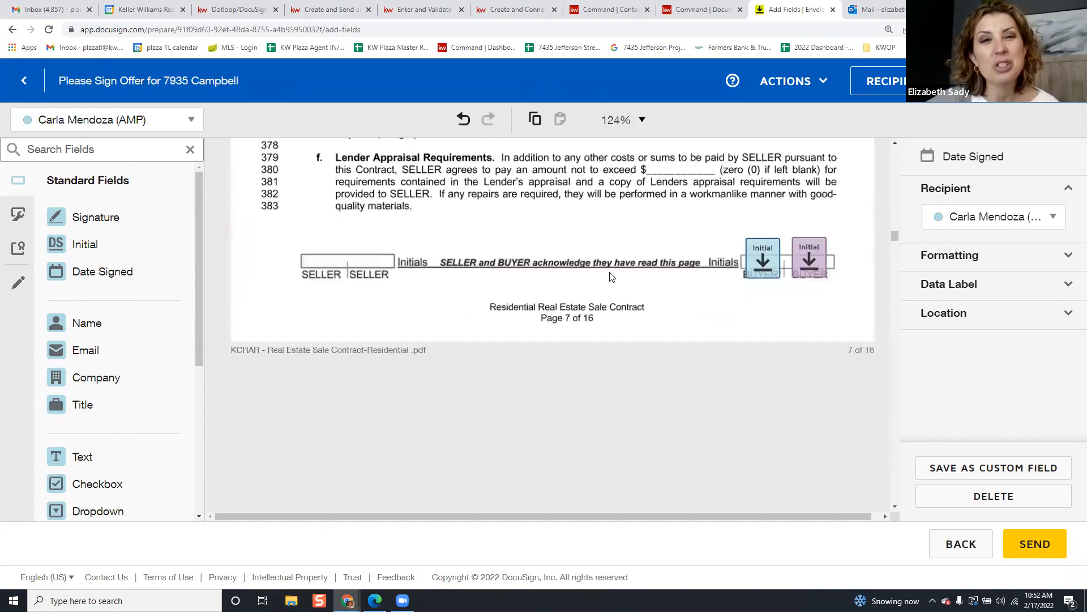
{"action": "scroll", "coordinate": [610, 273], "scroll_direction": "down", "scroll_amount": 15}
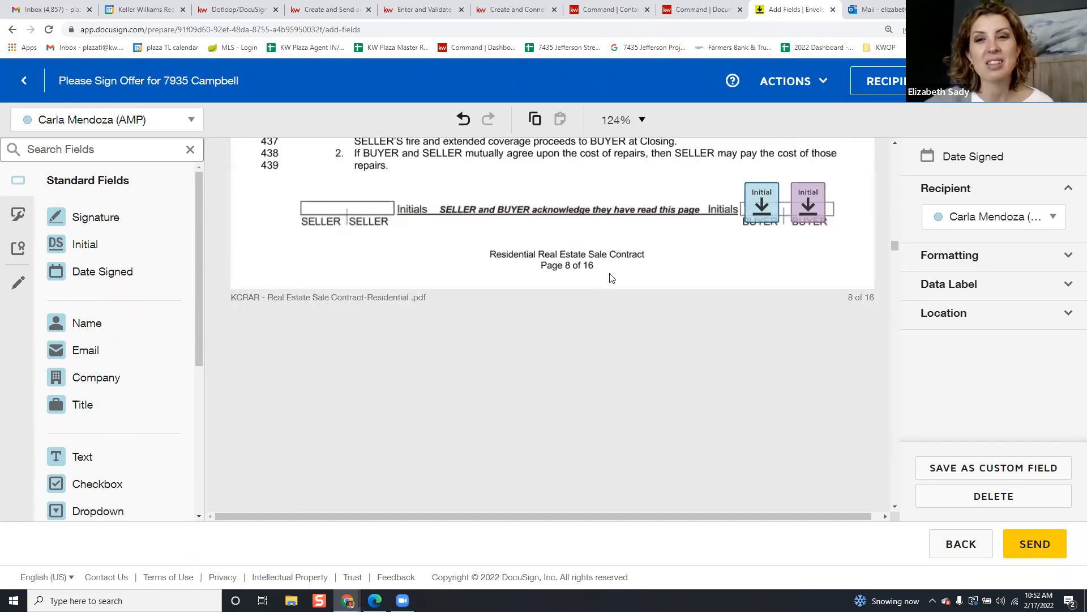
{"action": "scroll", "coordinate": [617, 277], "scroll_direction": "down", "scroll_amount": 15}
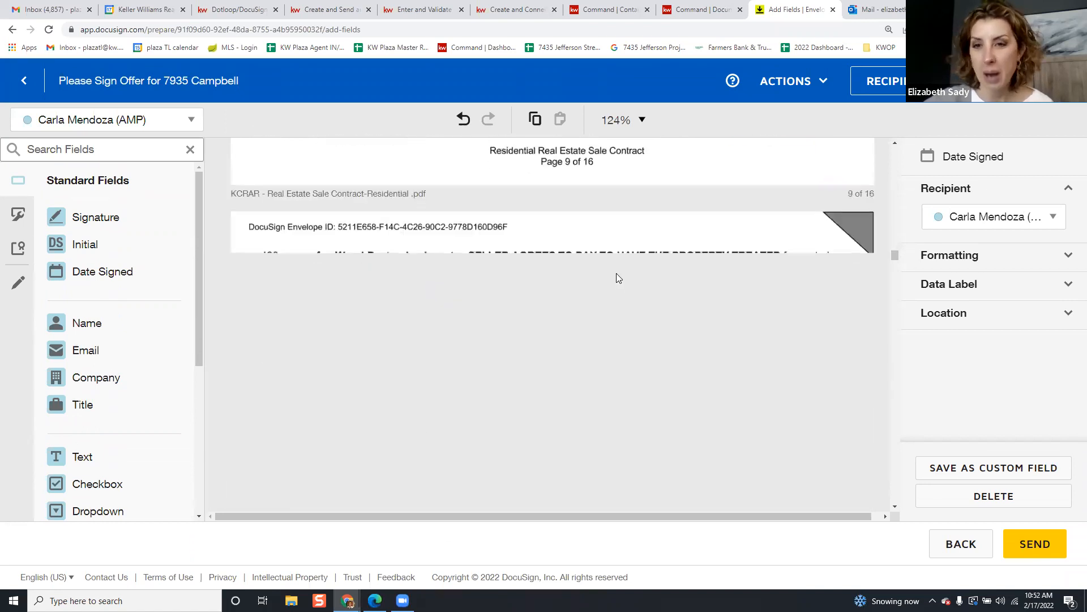
{"action": "scroll", "coordinate": [620, 273], "scroll_direction": "down", "scroll_amount": 15}
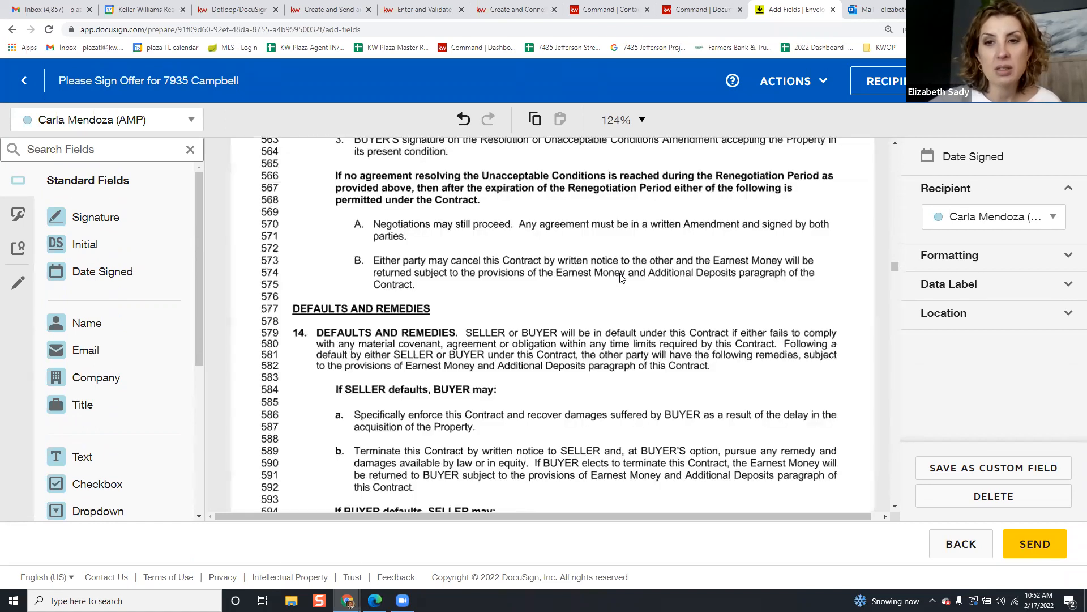
{"action": "scroll", "coordinate": [623, 271], "scroll_direction": "down", "scroll_amount": 15}
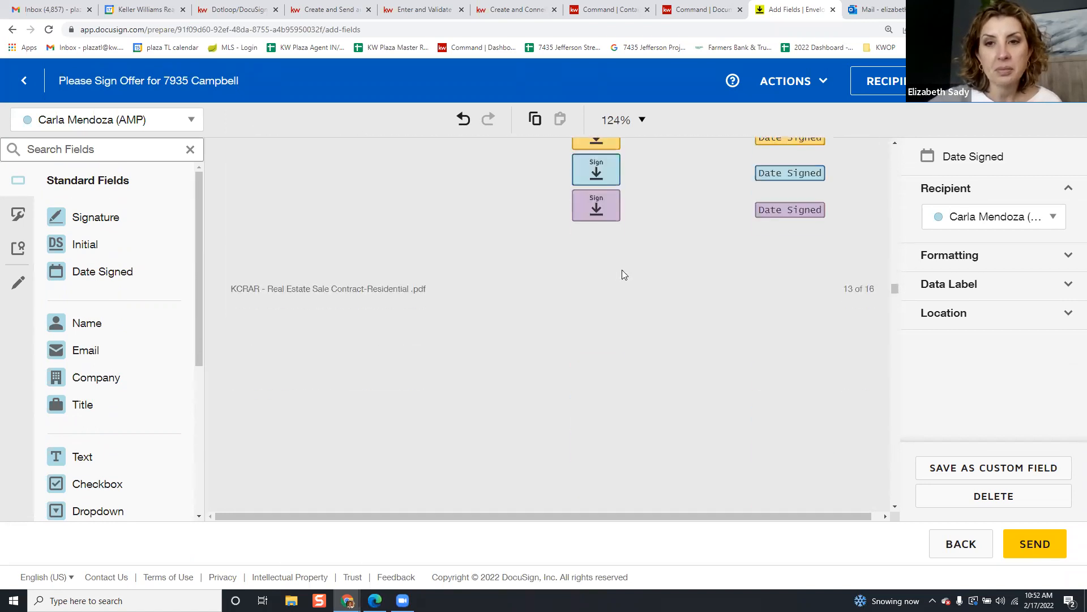
{"action": "scroll", "coordinate": [620, 276], "scroll_direction": "down", "scroll_amount": 12}
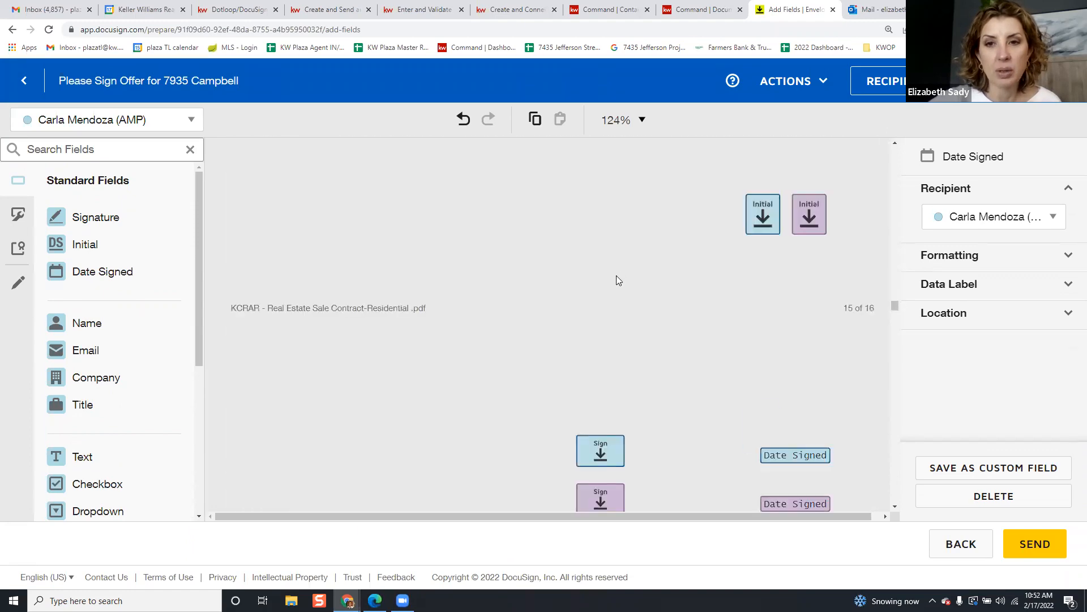
{"action": "scroll", "coordinate": [668, 283], "scroll_direction": "down", "scroll_amount": 5}
{"action": "scroll", "coordinate": [672, 297], "scroll_direction": "up", "scroll_amount": 15}
{"action": "scroll", "coordinate": [674, 299], "scroll_direction": "up", "scroll_amount": 15}
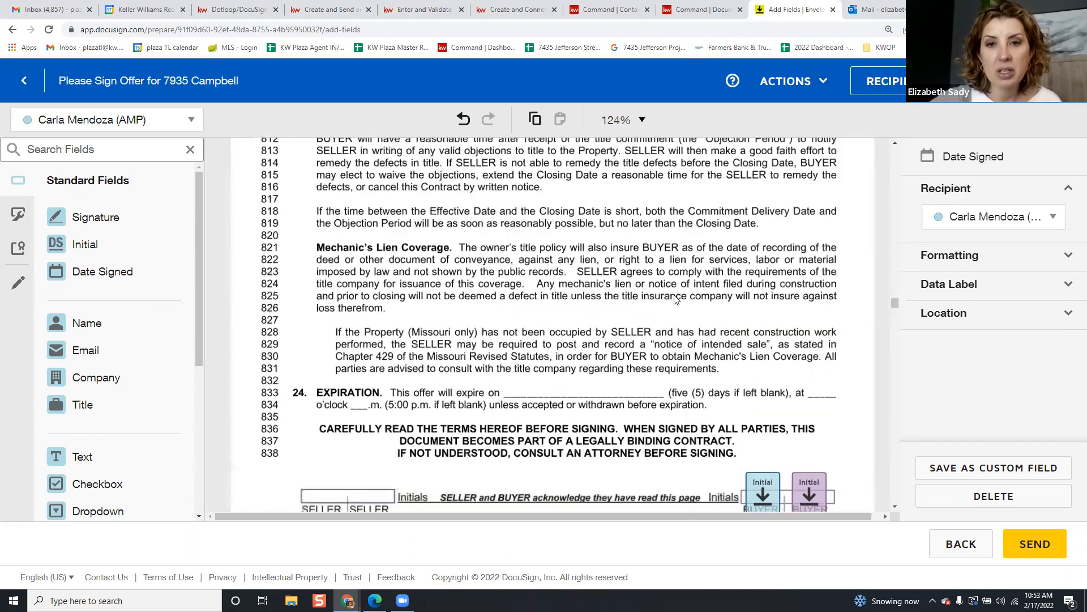
{"action": "scroll", "coordinate": [675, 299], "scroll_direction": "up", "scroll_amount": 10}
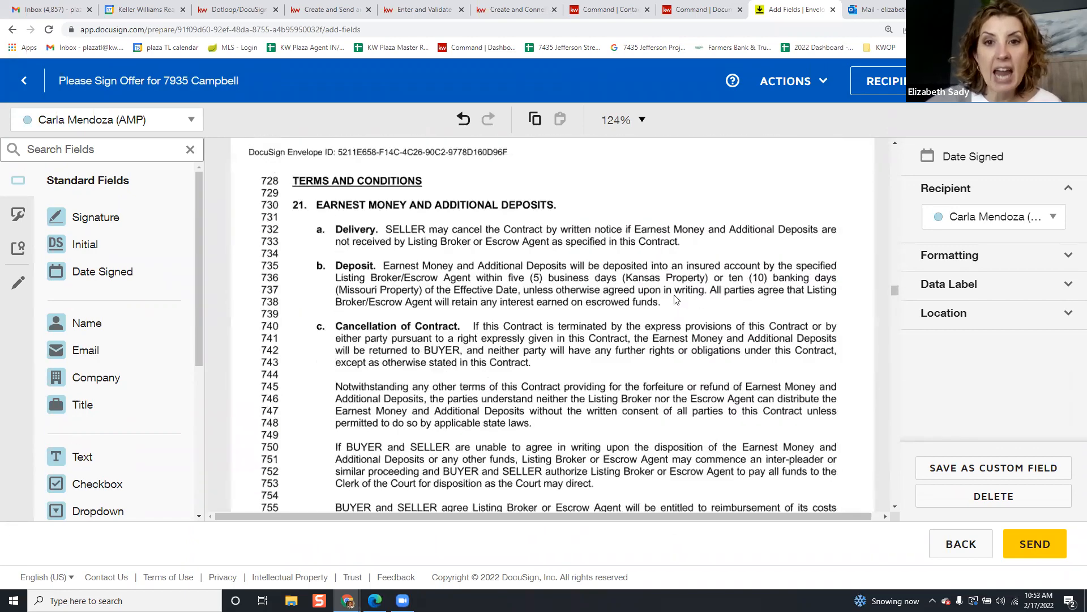
{"action": "scroll", "coordinate": [674, 299], "scroll_direction": "up", "scroll_amount": 1}
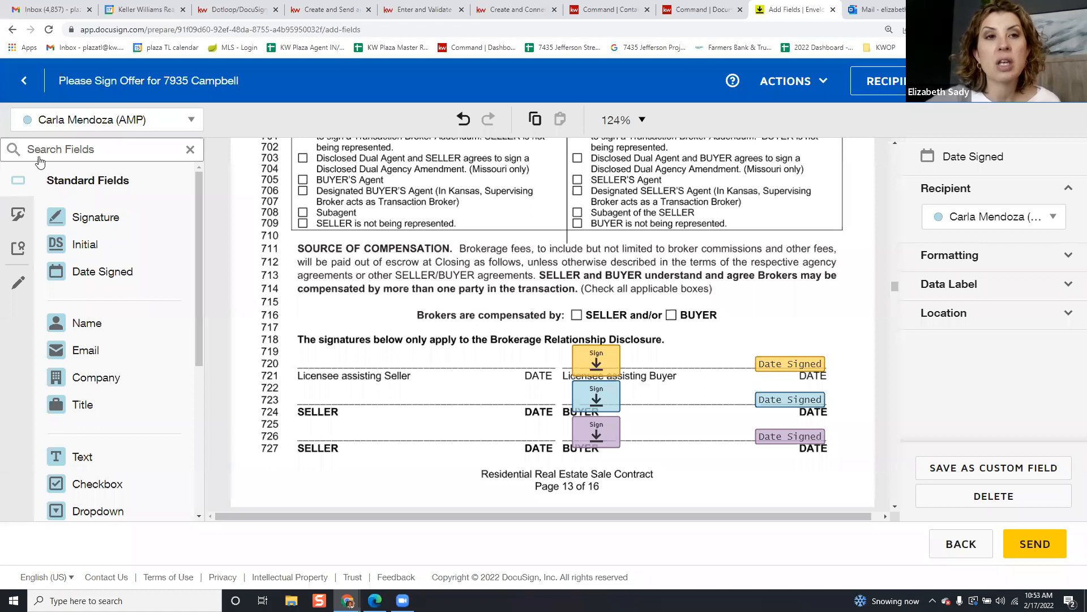
Check the agent's fields, then switch the active recipient to the second buyer
{"action": "left_click", "coordinate": [141, 126]}
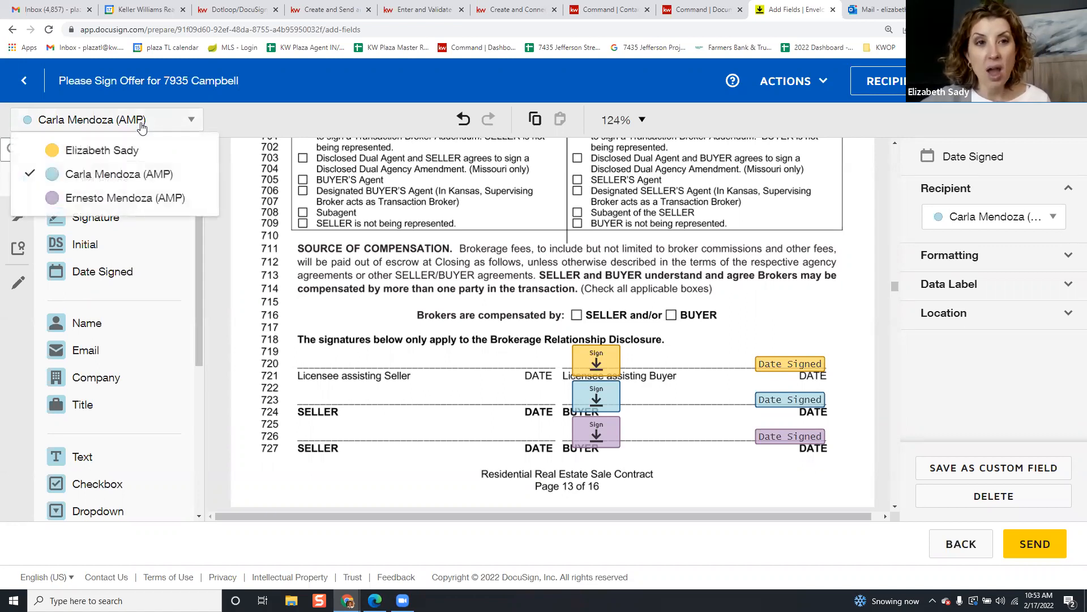
{"action": "left_click", "coordinate": [147, 153]}
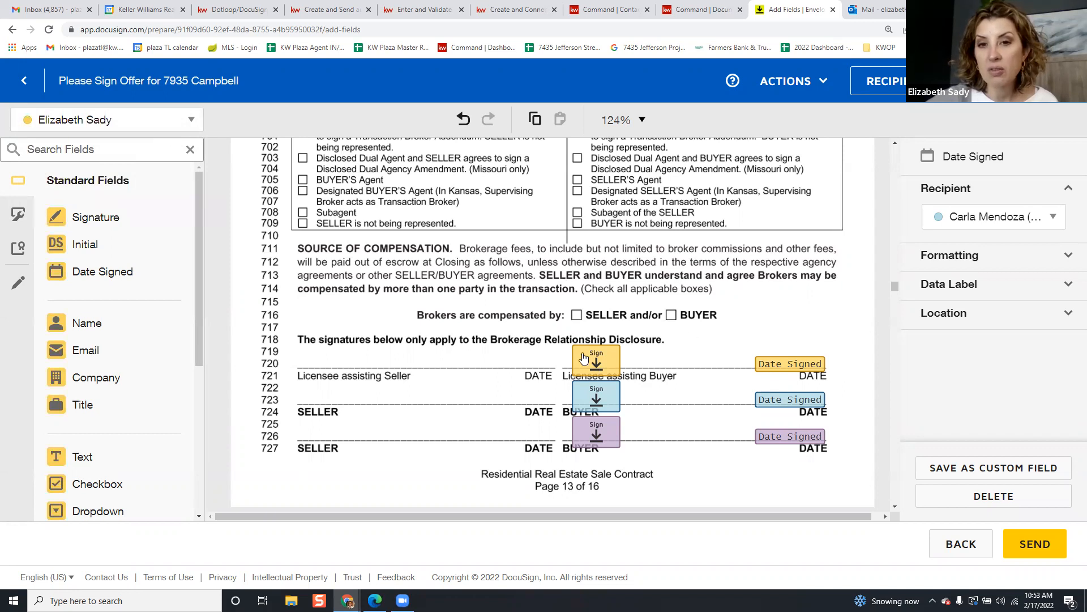
{"action": "left_click", "coordinate": [165, 119]}
{"action": "left_click", "coordinate": [159, 199]}
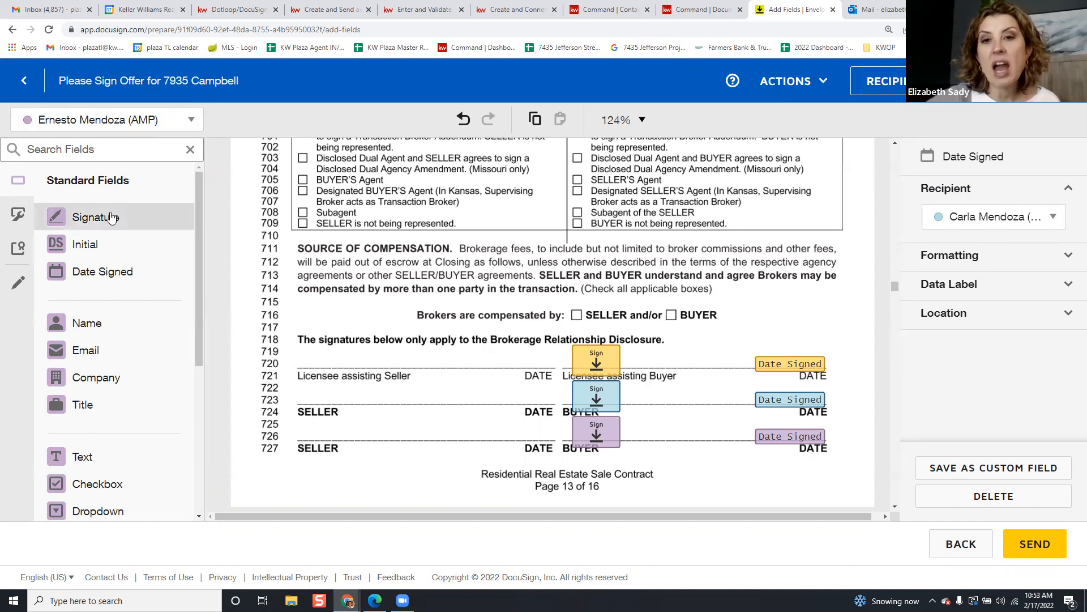
Confirm the second buyer remains the active recipient, leaving the selection unchanged
{"action": "scroll", "coordinate": [555, 362], "scroll_direction": "up", "scroll_amount": 10}
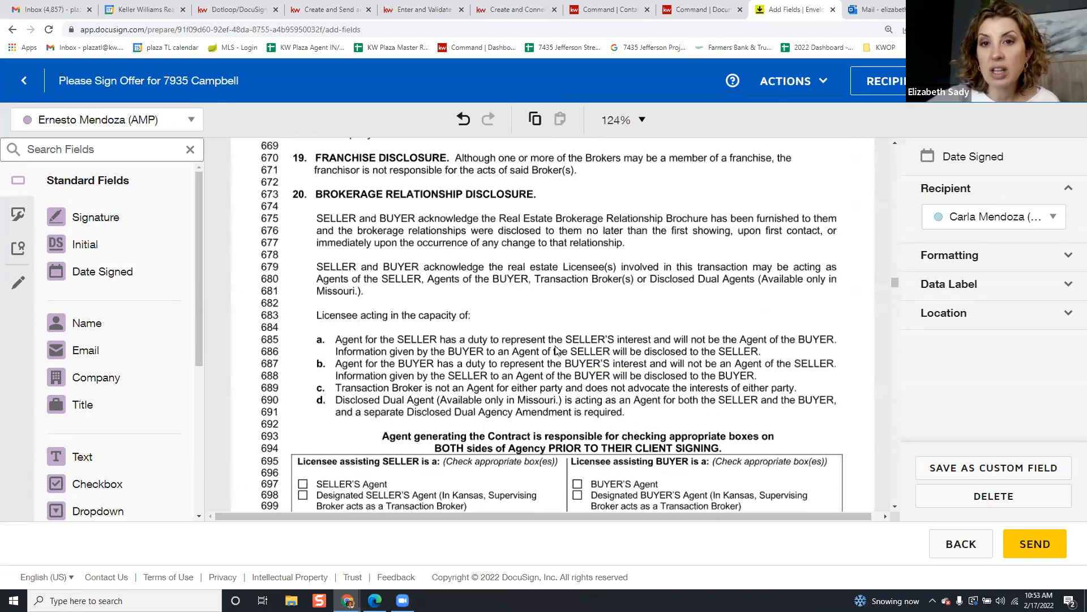
{"action": "scroll", "coordinate": [544, 340], "scroll_direction": "down", "scroll_amount": 20}
{"action": "scroll", "coordinate": [557, 362], "scroll_direction": "down", "scroll_amount": 20}
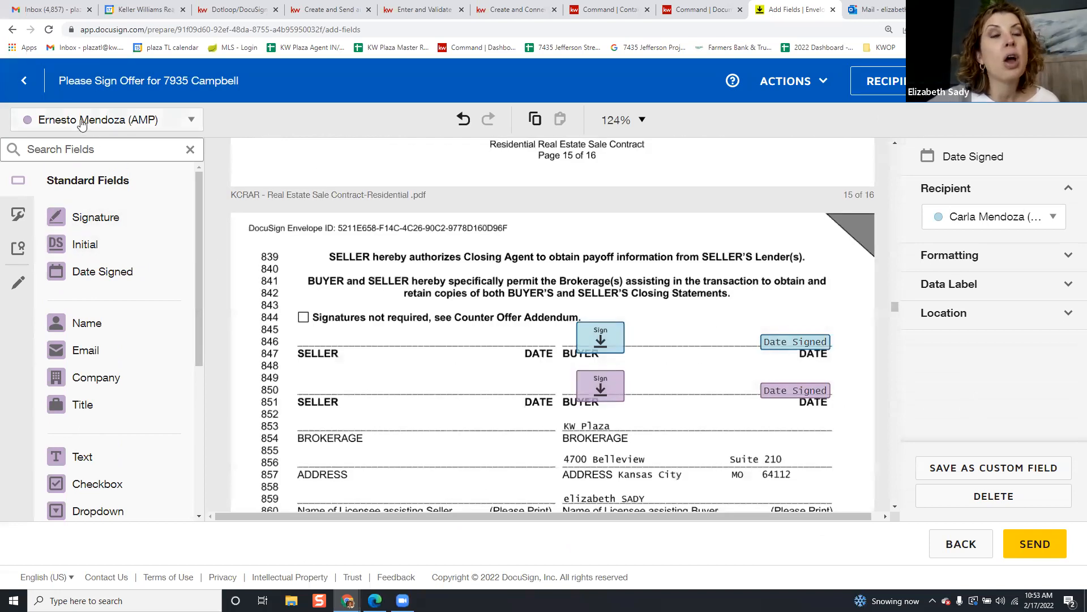
{"action": "left_click", "coordinate": [82, 120]}
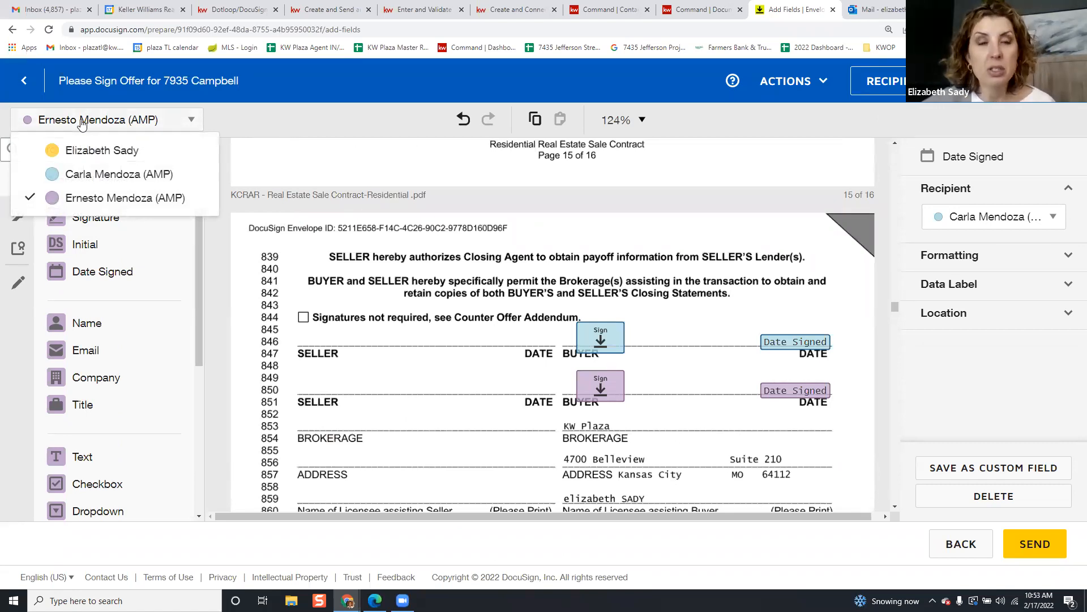
{"action": "left_click", "coordinate": [113, 125]}
{"action": "scroll", "coordinate": [388, 303], "scroll_direction": "down", "scroll_amount": 20}
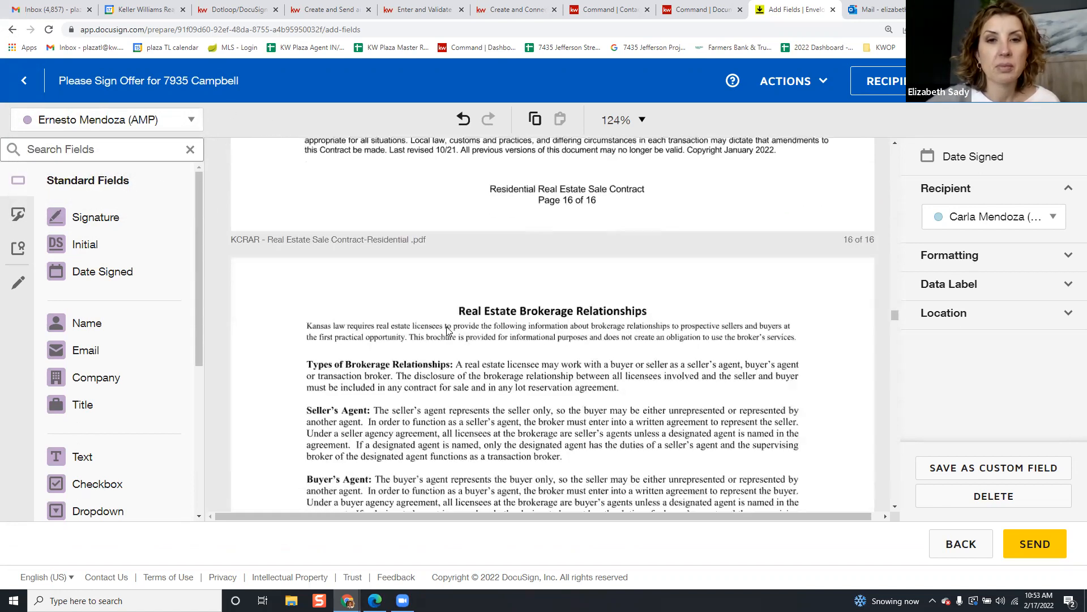
Place an empty Note field below the jury-trial waiver on page 7
{"action": "scroll", "coordinate": [549, 328], "scroll_direction": "up", "scroll_amount": 6}
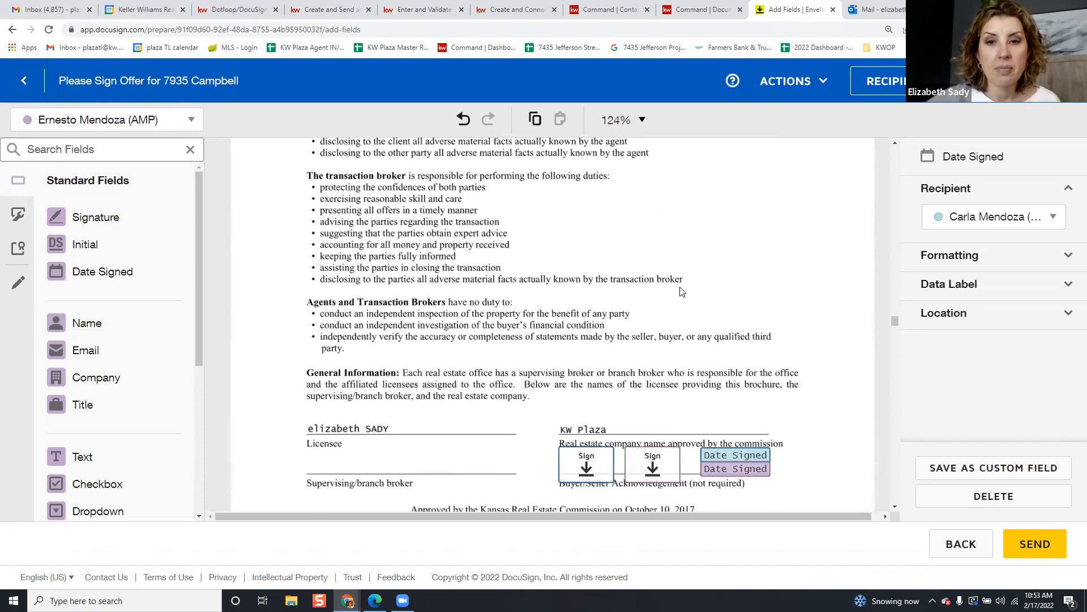
{"action": "scroll", "coordinate": [651, 297], "scroll_direction": "down", "scroll_amount": 6}
{"action": "scroll", "coordinate": [679, 288], "scroll_direction": "up", "scroll_amount": 13}
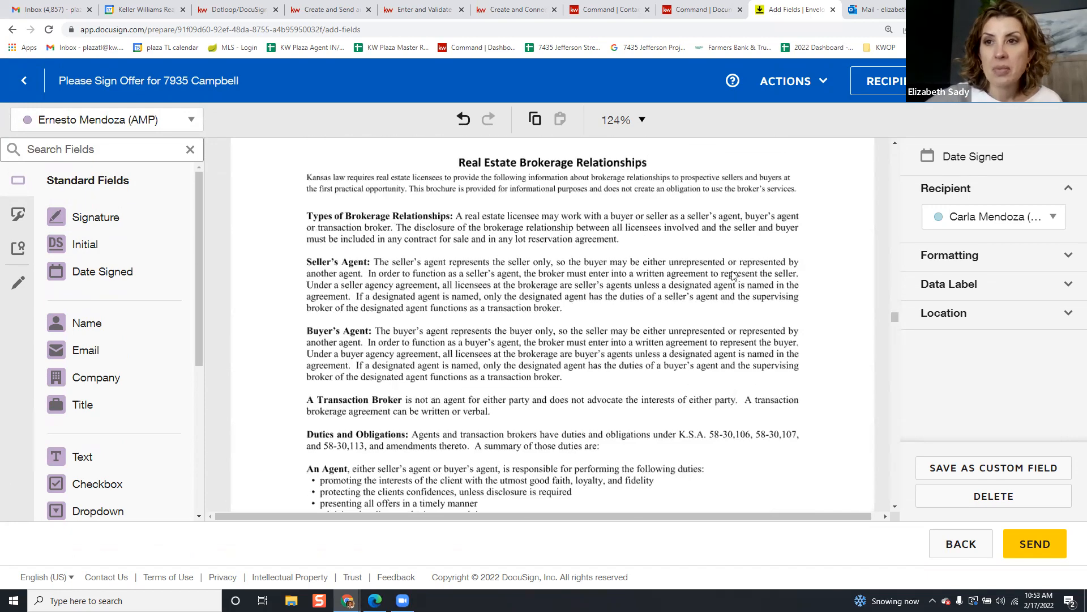
{"action": "scroll", "coordinate": [732, 276], "scroll_direction": "down", "scroll_amount": 15}
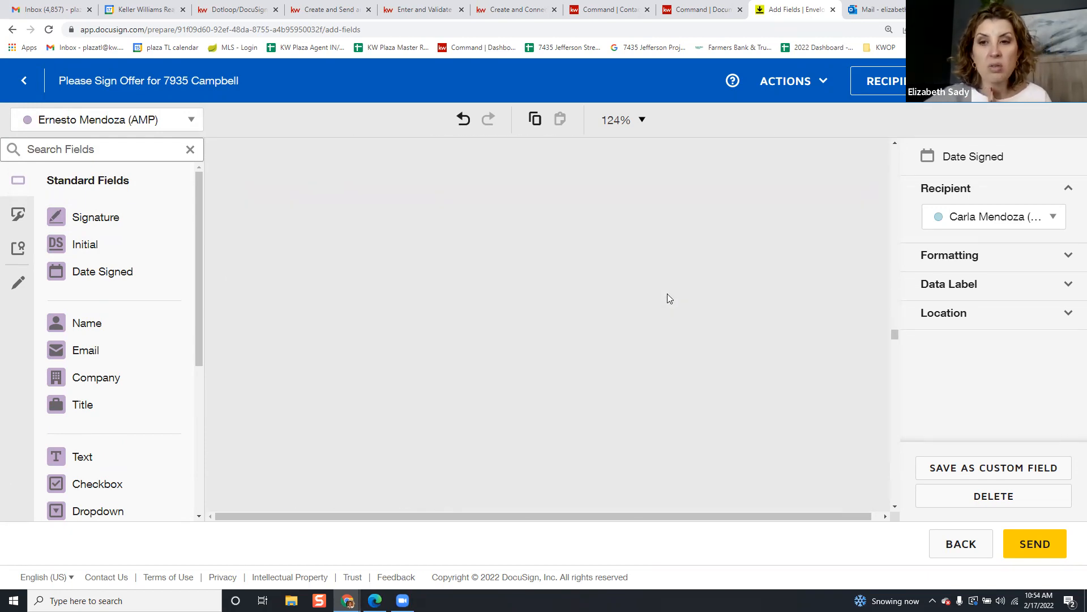
{"action": "scroll", "coordinate": [657, 317], "scroll_direction": "down", "scroll_amount": 6}
{"action": "scroll", "coordinate": [649, 337], "scroll_direction": "down", "scroll_amount": 5}
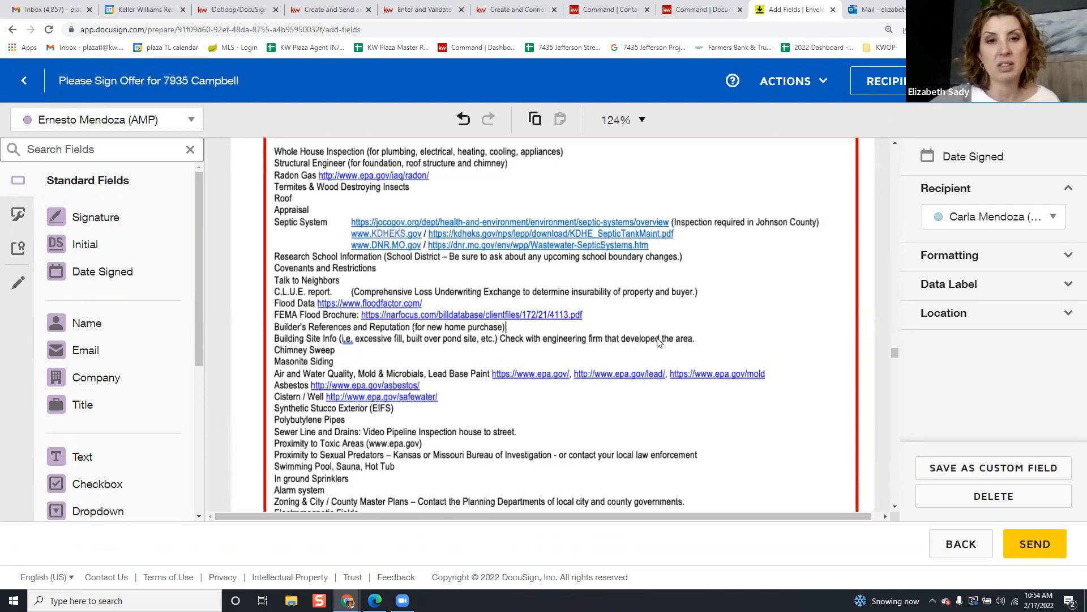
{"action": "scroll", "coordinate": [659, 342], "scroll_direction": "down", "scroll_amount": 6}
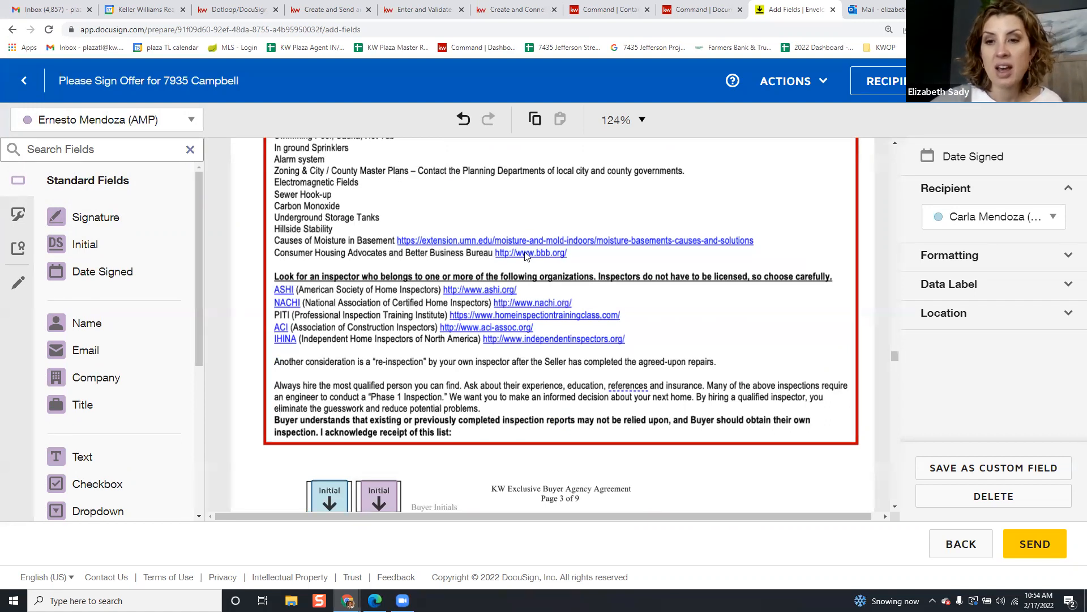
{"action": "scroll", "coordinate": [532, 261], "scroll_direction": "down", "scroll_amount": 8}
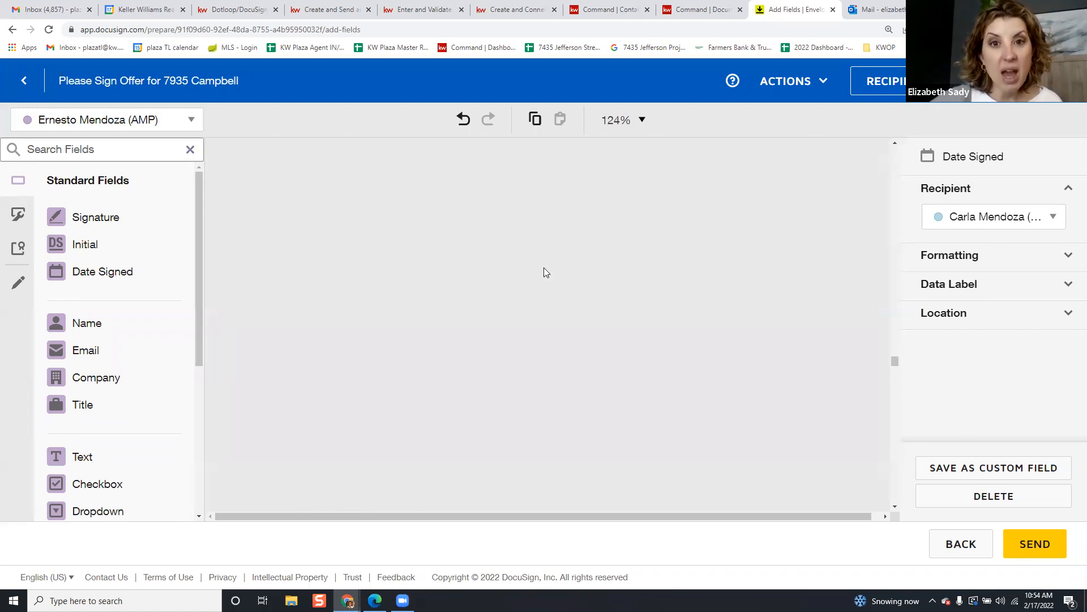
{"action": "scroll", "coordinate": [727, 224], "scroll_direction": "up", "scroll_amount": 4}
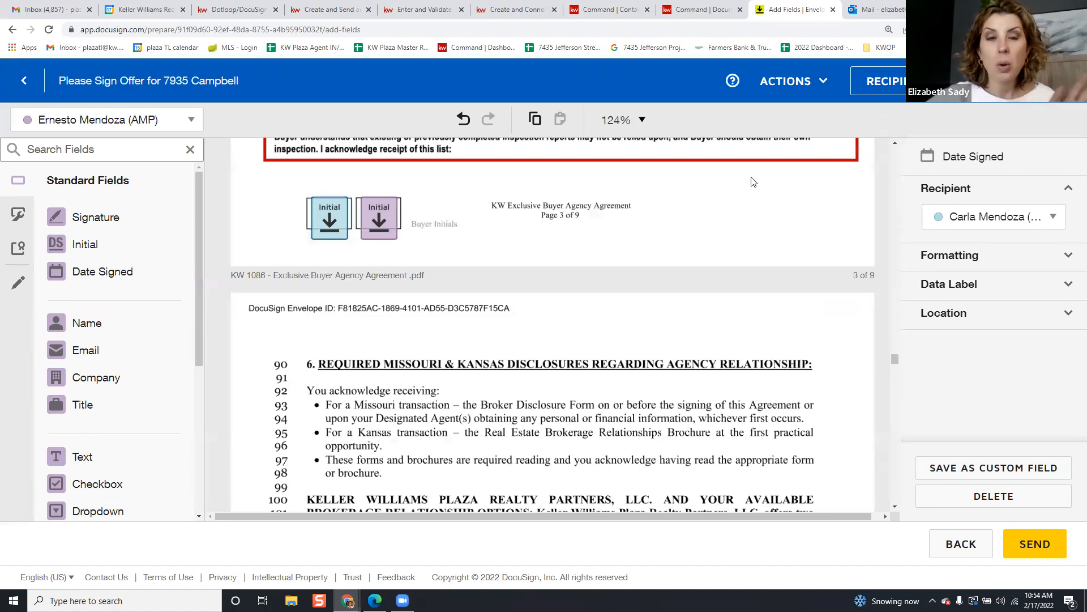
{"action": "scroll", "coordinate": [706, 228], "scroll_direction": "down", "scroll_amount": 12}
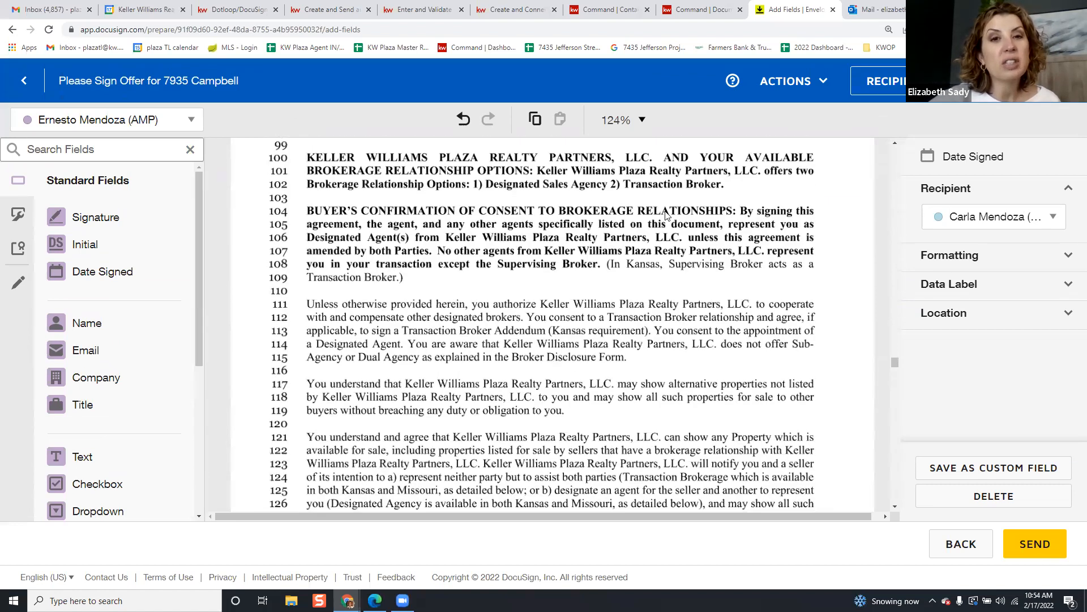
{"action": "scroll", "coordinate": [630, 236], "scroll_direction": "down", "scroll_amount": 6}
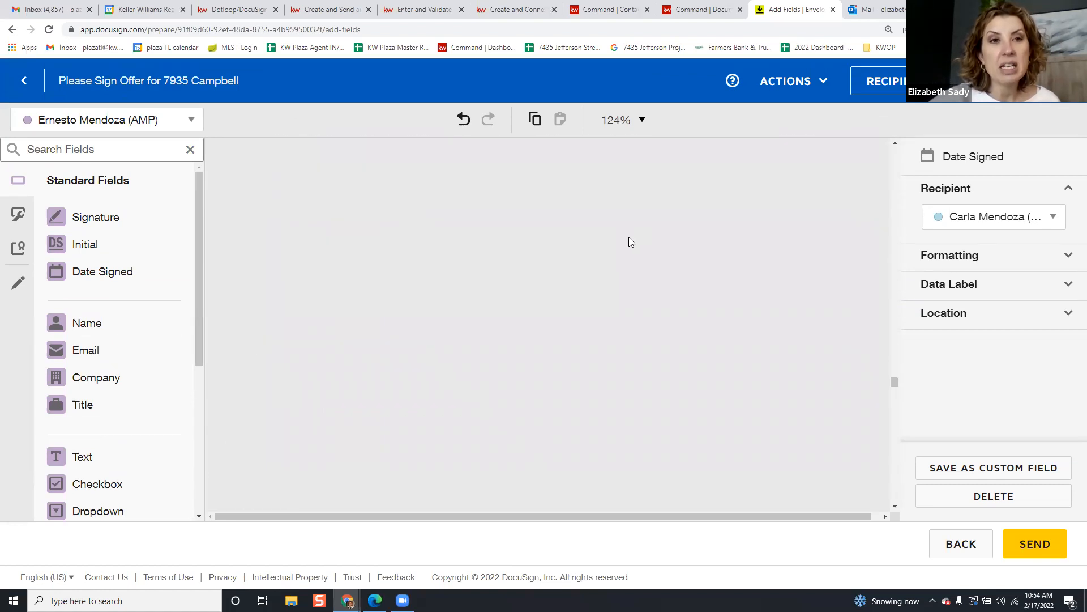
{"action": "scroll", "coordinate": [605, 238], "scroll_direction": "down", "scroll_amount": 7}
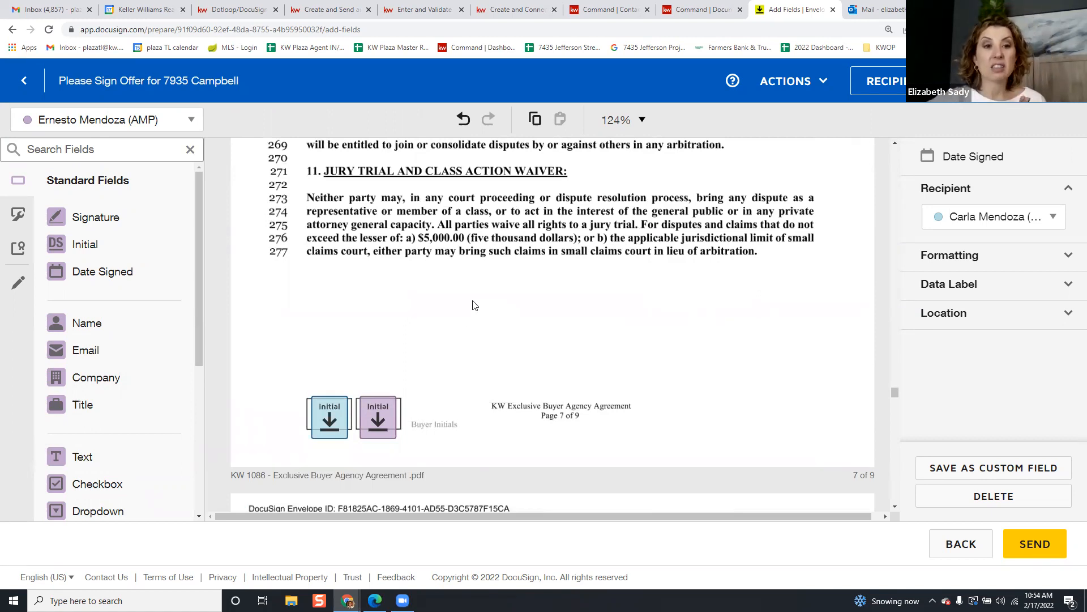
{"action": "scroll", "coordinate": [159, 251], "scroll_direction": "down", "scroll_amount": 5}
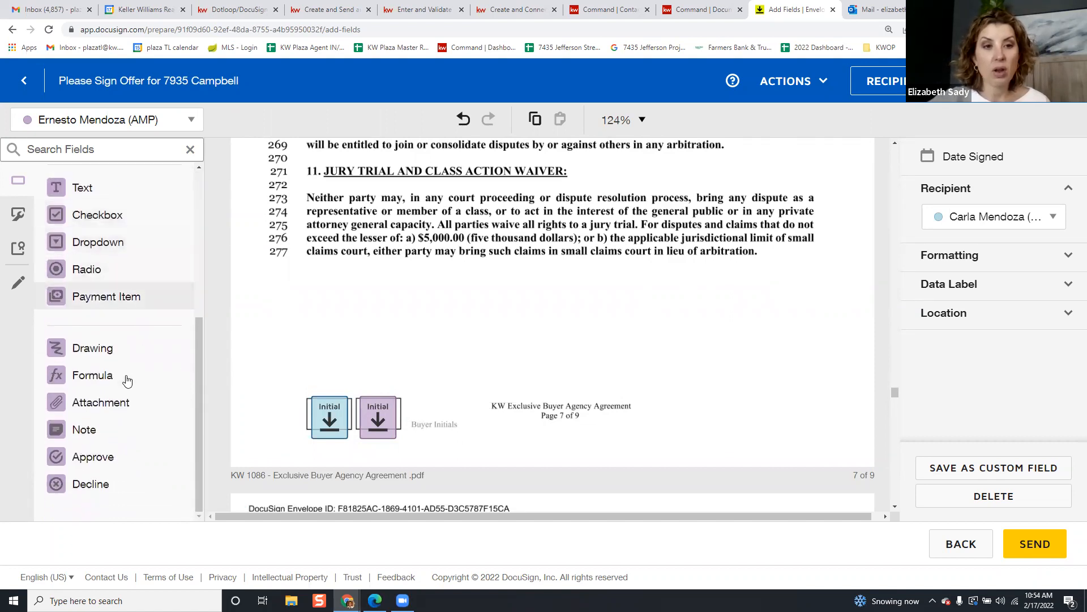
{"action": "left_click_drag", "start_coordinate": [79, 436], "coordinate": [615, 337]}
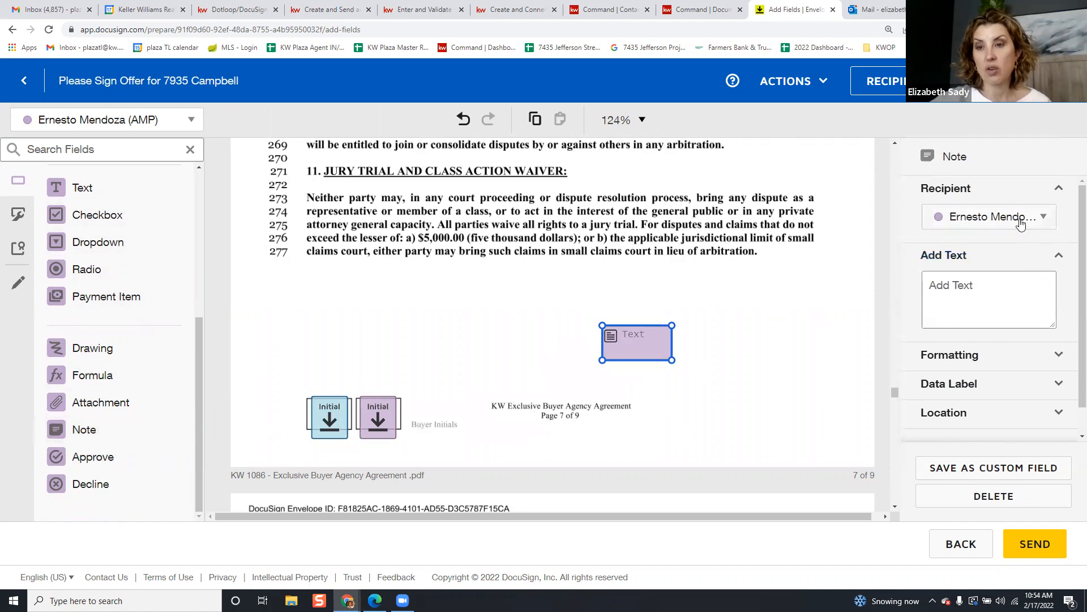
{"action": "left_click", "coordinate": [1009, 291]}
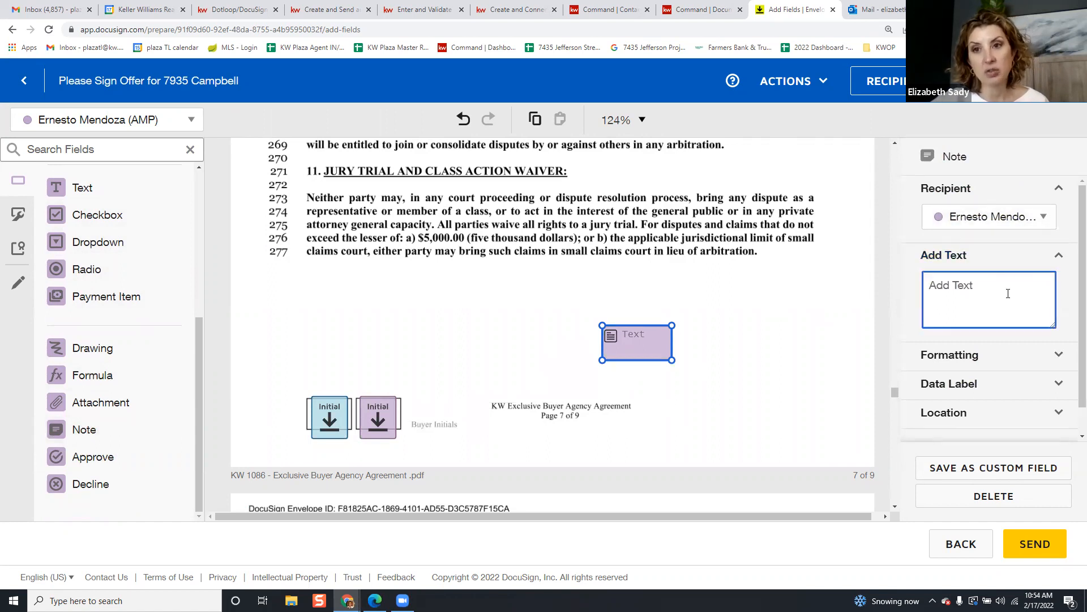
{"action": "left_click", "coordinate": [651, 337]}
Open the Recipient Preview of the envelope
{"action": "scroll", "coordinate": [973, 303], "scroll_direction": "down", "scroll_amount": 1}
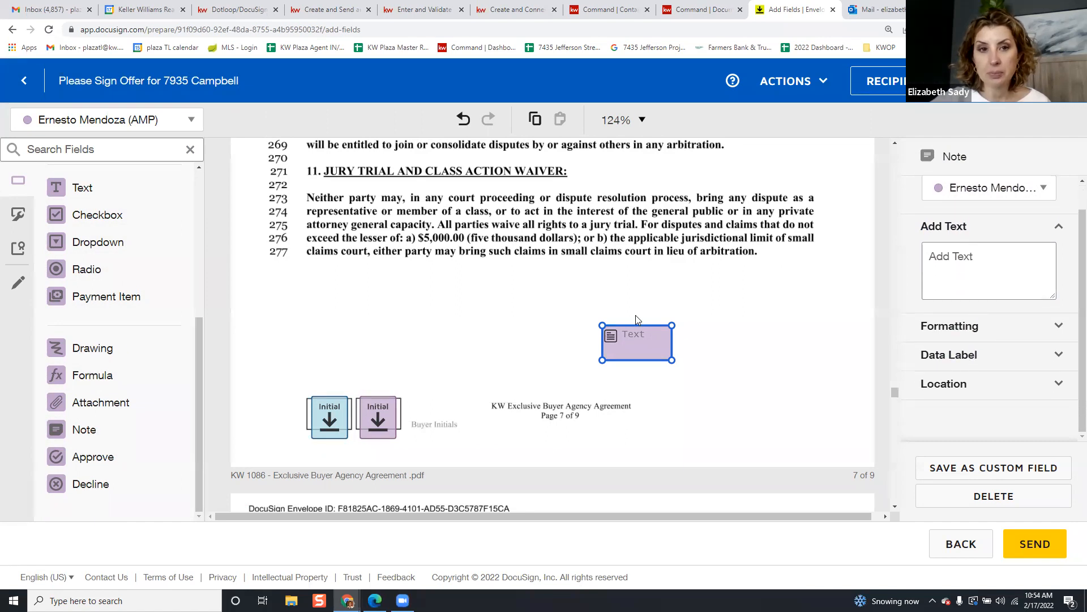
{"action": "scroll", "coordinate": [781, 302], "scroll_direction": "down", "scroll_amount": 5}
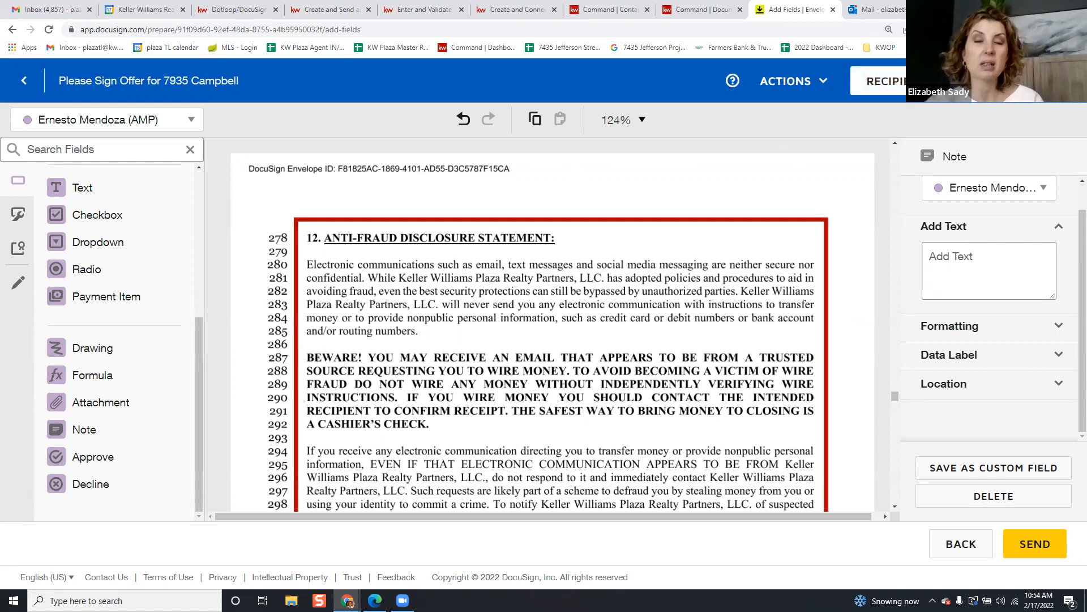
{"action": "left_click", "coordinate": [923, 82]}
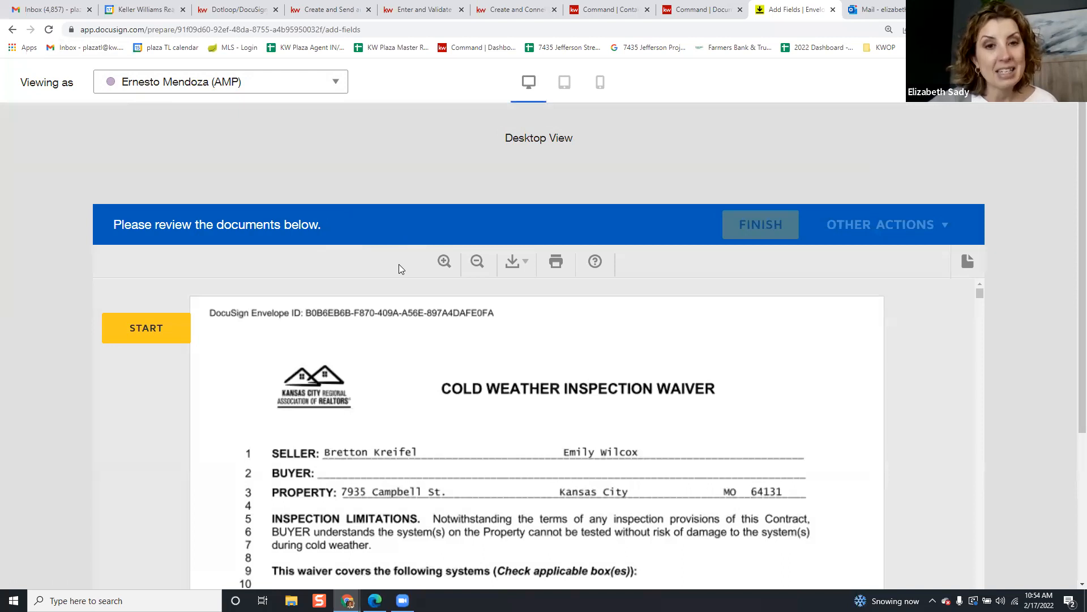
Walk through the first buyer's required initials on pages 1 to 3 in the preview
{"action": "scroll", "coordinate": [398, 264], "scroll_direction": "down", "scroll_amount": 4}
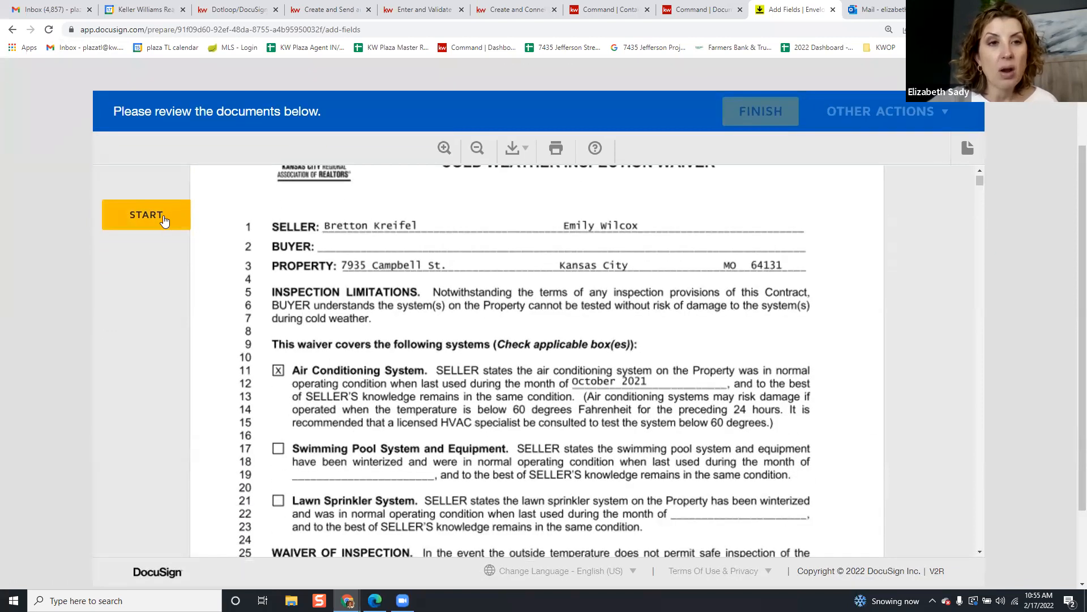
{"action": "scroll", "coordinate": [406, 242], "scroll_direction": "down", "scroll_amount": 15}
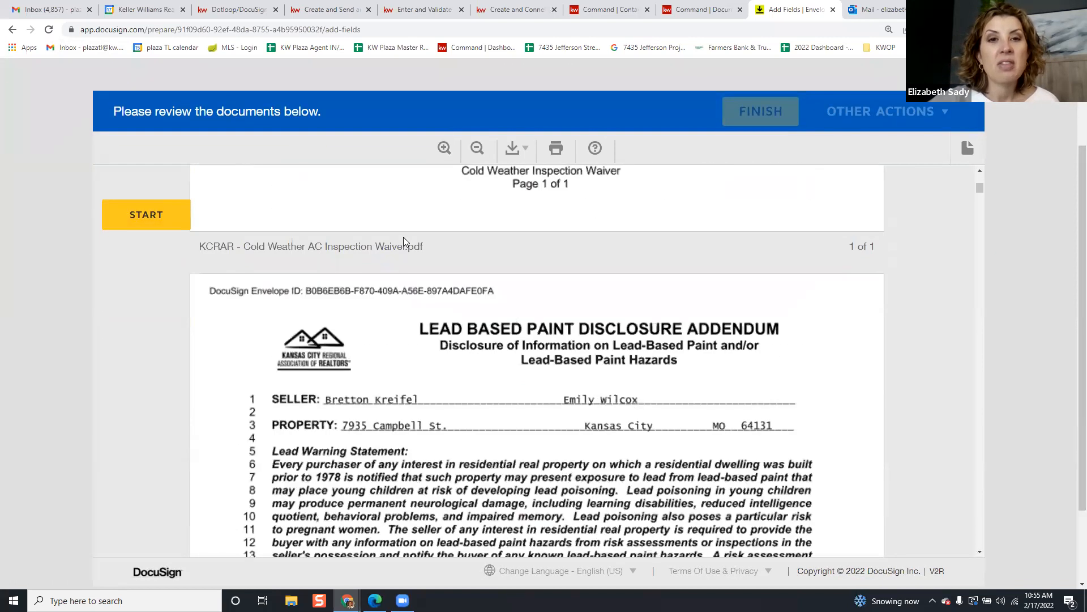
{"action": "scroll", "coordinate": [400, 240], "scroll_direction": "up", "scroll_amount": 8}
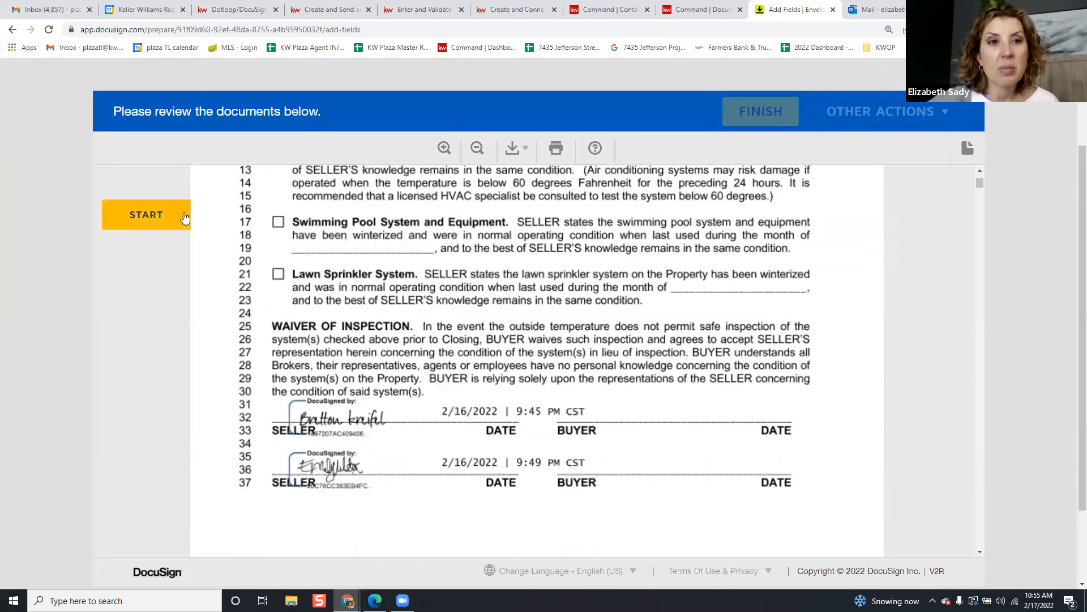
{"action": "left_click", "coordinate": [183, 213]}
{"action": "left_click", "coordinate": [183, 216]}
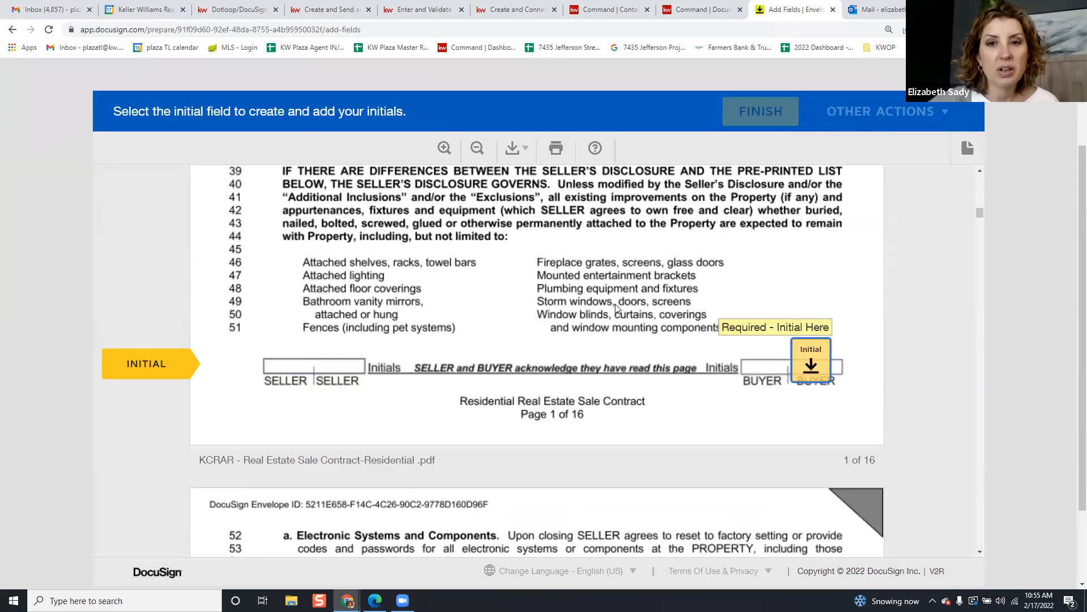
{"action": "left_click", "coordinate": [810, 360]}
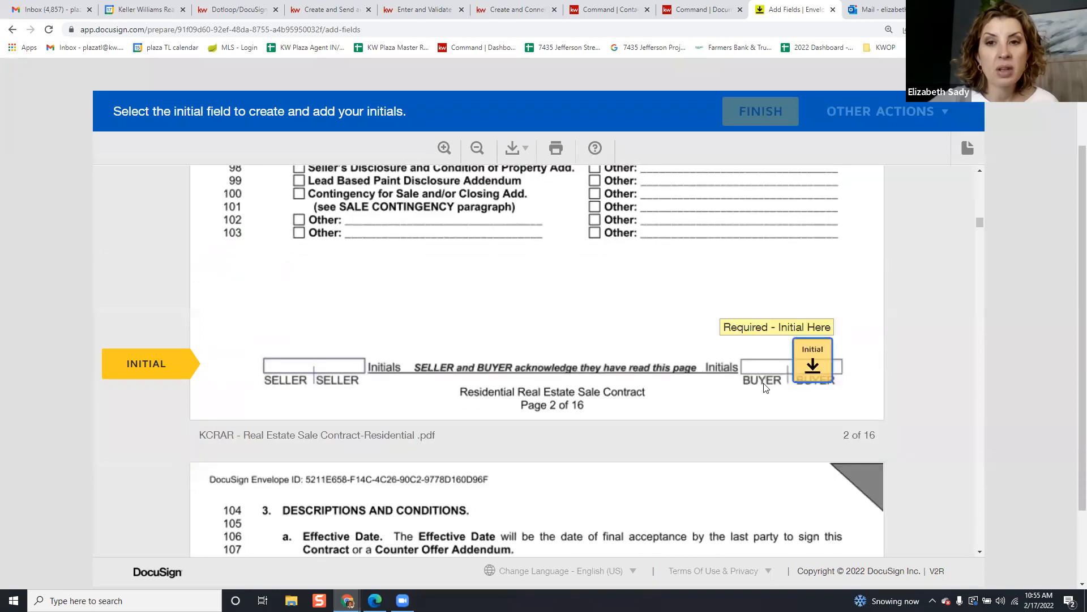
{"action": "left_click", "coordinate": [813, 361]}
{"action": "left_click", "coordinate": [814, 360]}
Scroll through the rest of the contract and bring up the Viewing as signer list
{"action": "scroll", "coordinate": [758, 362], "scroll_direction": "down", "scroll_amount": 8}
{"action": "scroll", "coordinate": [757, 362], "scroll_direction": "down", "scroll_amount": 20}
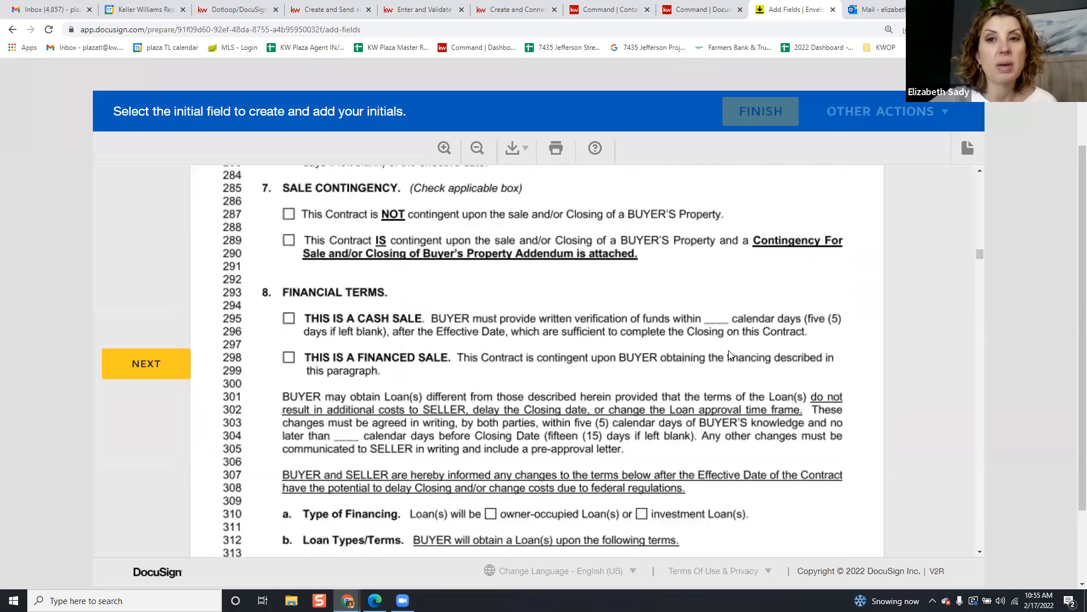
{"action": "scroll", "coordinate": [729, 361], "scroll_direction": "down", "scroll_amount": 20}
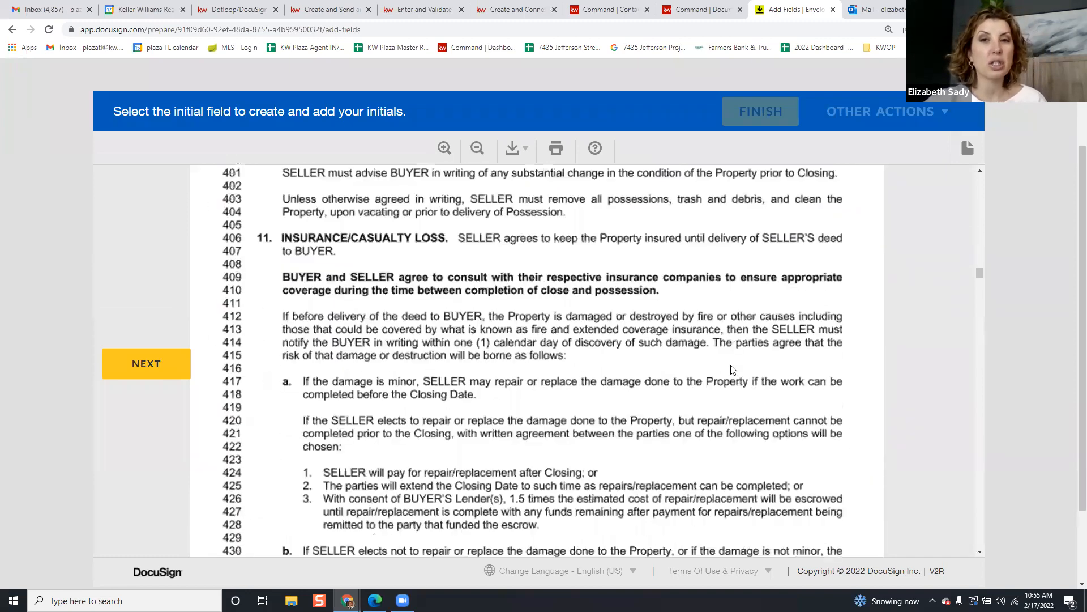
{"action": "scroll", "coordinate": [749, 363], "scroll_direction": "down", "scroll_amount": 8}
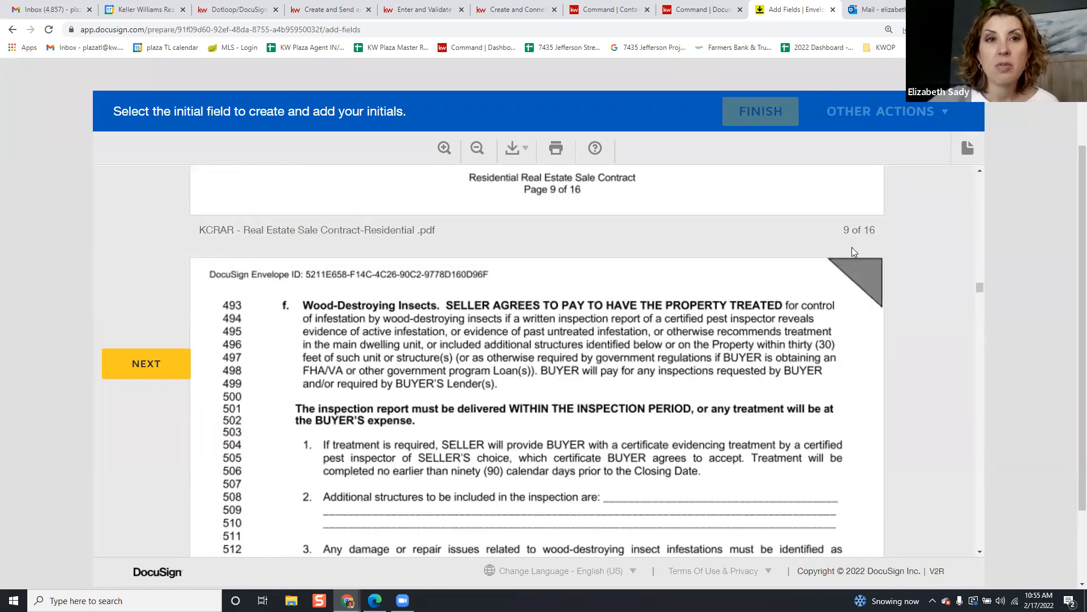
{"action": "scroll", "coordinate": [855, 255], "scroll_direction": "up", "scroll_amount": 10}
{"action": "scroll", "coordinate": [913, 205], "scroll_direction": "up", "scroll_amount": 12}
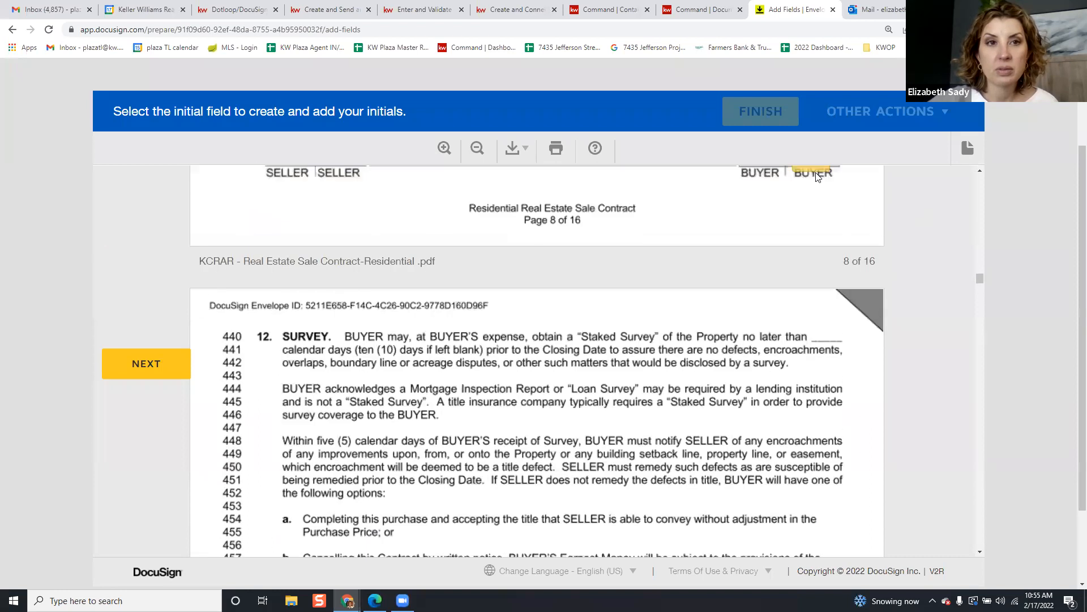
{"action": "scroll", "coordinate": [872, 187], "scroll_direction": "down", "scroll_amount": 7}
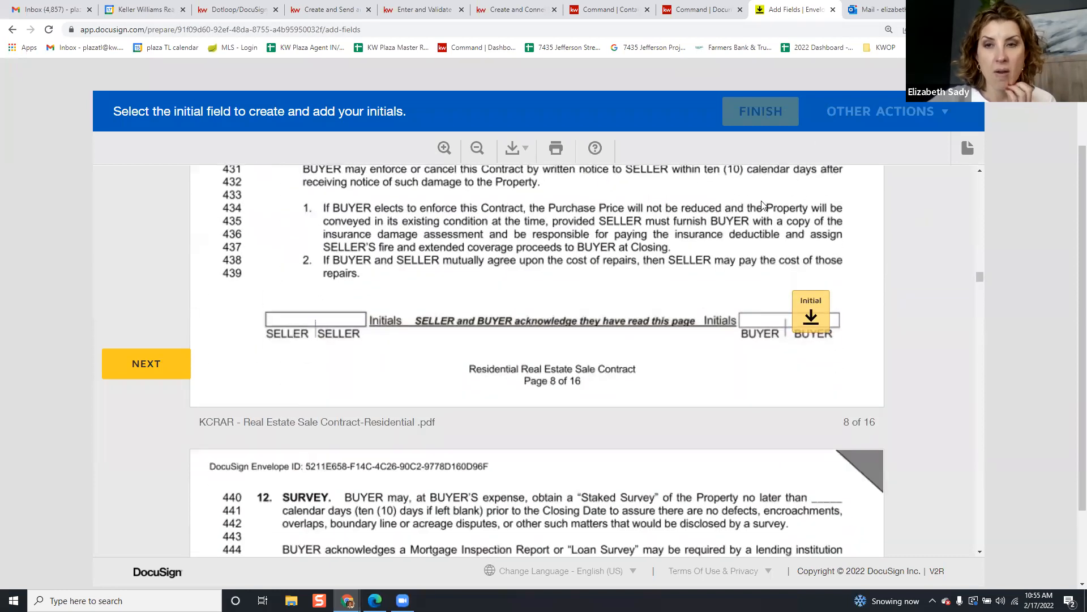
{"action": "scroll", "coordinate": [1023, 145], "scroll_direction": "up", "scroll_amount": 2}
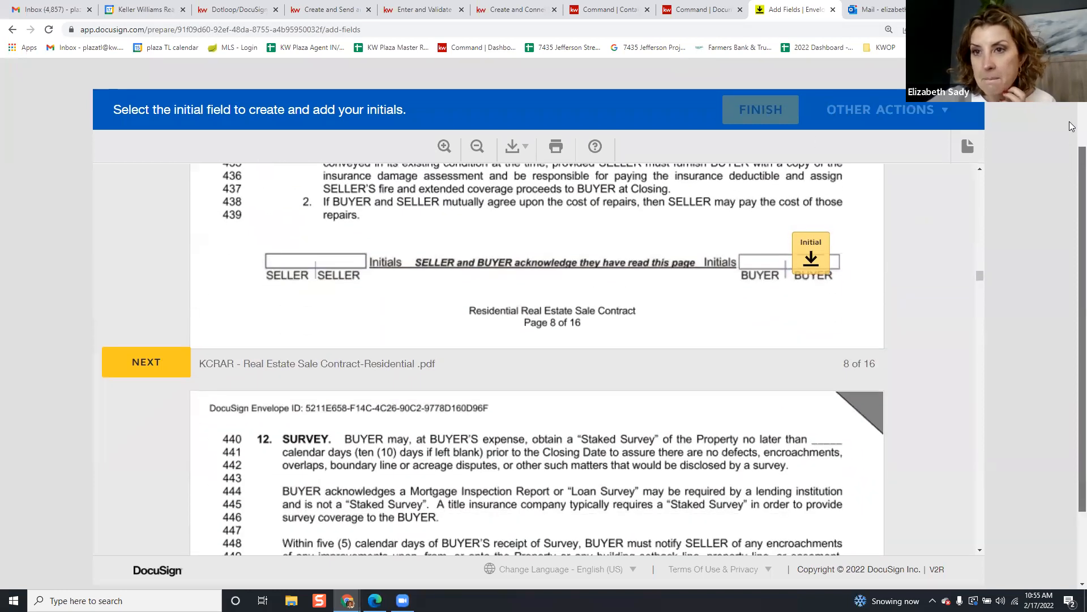
{"action": "left_click", "coordinate": [182, 82]}
Preview as the second buyer and jump to their first required field
{"action": "left_click", "coordinate": [184, 137]}
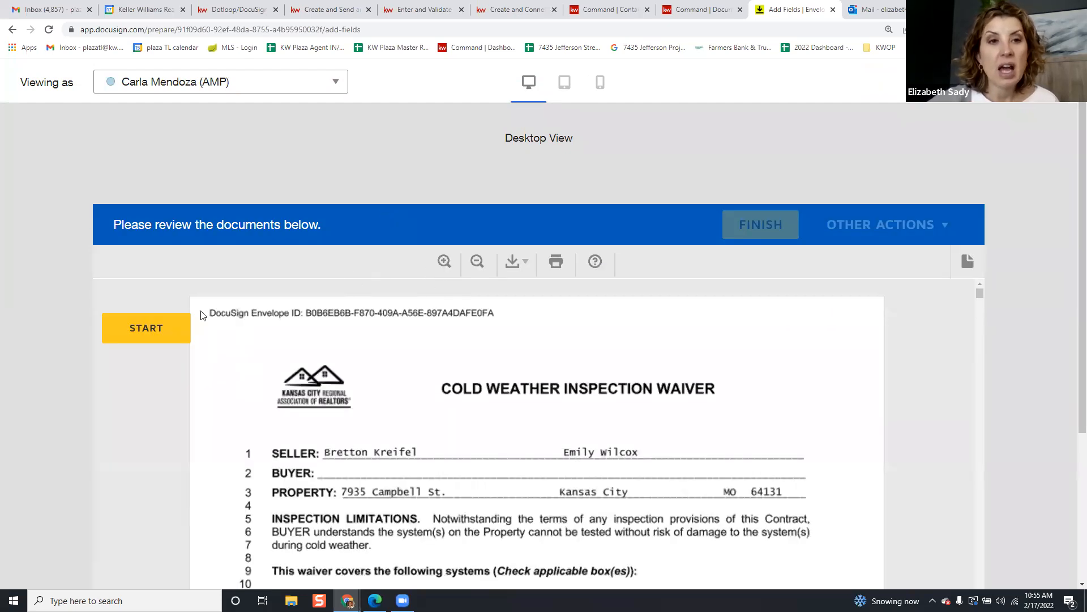
{"action": "scroll", "coordinate": [226, 313], "scroll_direction": "down", "scroll_amount": 5}
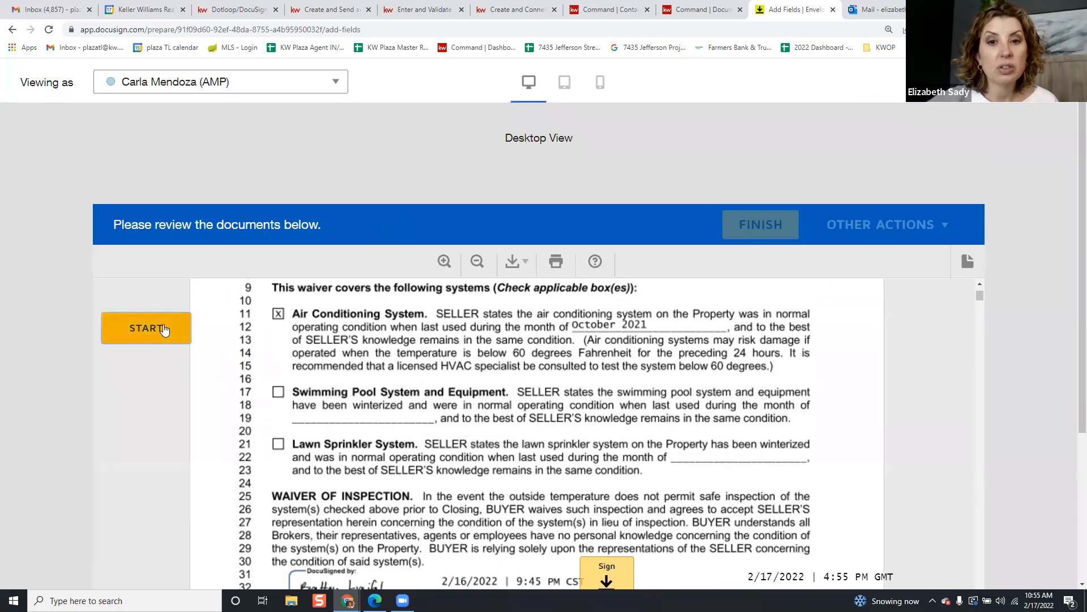
{"action": "left_click", "coordinate": [179, 330]}
{"action": "scroll", "coordinate": [372, 329], "scroll_direction": "down", "scroll_amount": 5}
{"action": "scroll", "coordinate": [502, 331], "scroll_direction": "up", "scroll_amount": 3}
{"action": "scroll", "coordinate": [516, 335], "scroll_direction": "down", "scroll_amount": 7}
{"action": "scroll", "coordinate": [515, 335], "scroll_direction": "down", "scroll_amount": 10}
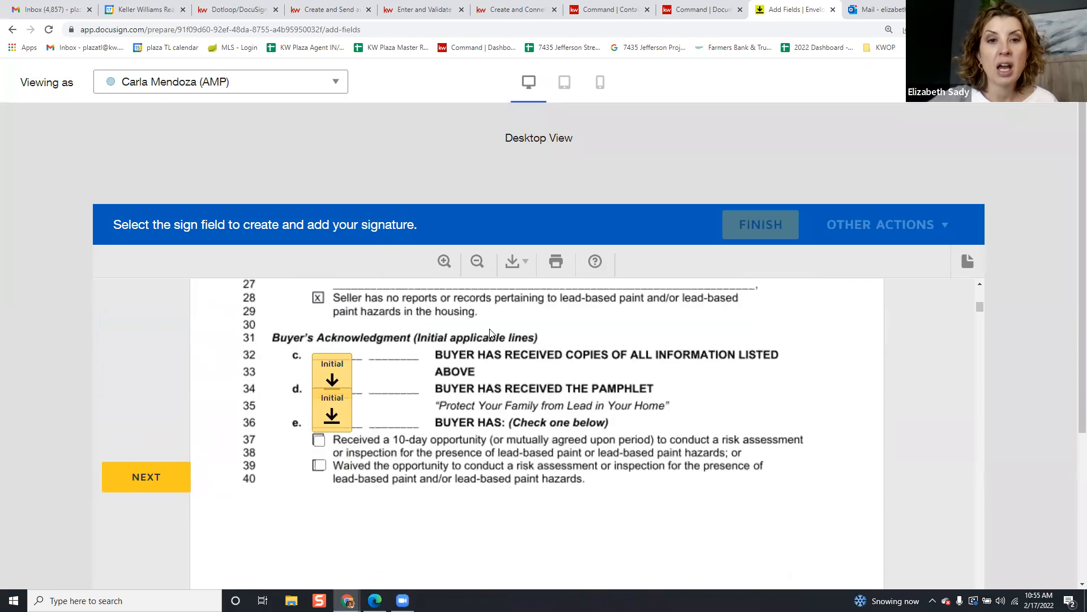
Tick the 10-day inspection and waived options on lines 37 and 39, then reach the sign field
{"action": "left_click", "coordinate": [319, 411]}
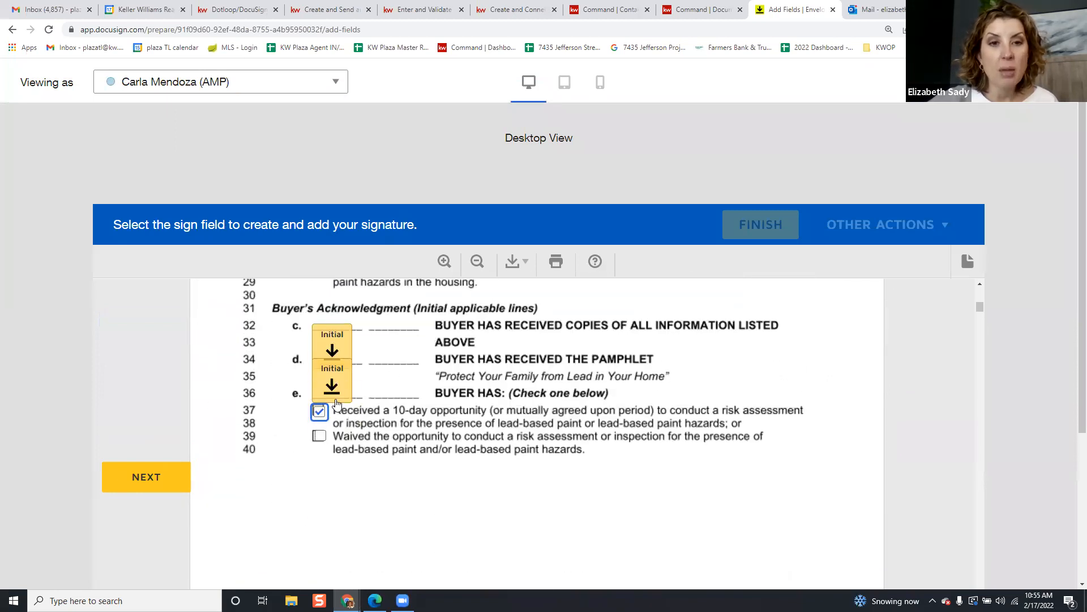
{"action": "left_click", "coordinate": [319, 436]}
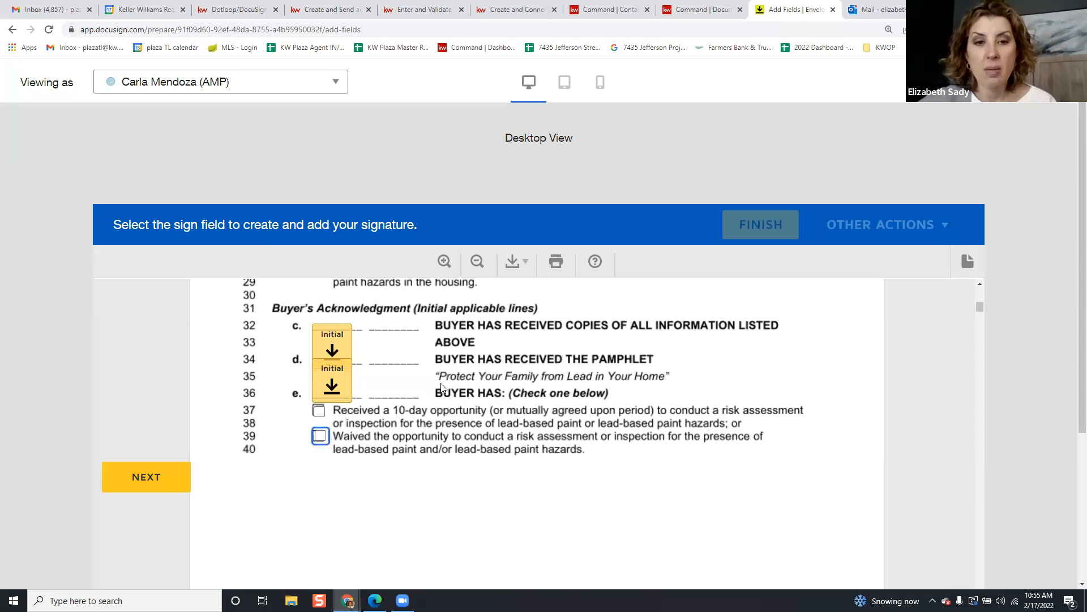
{"action": "scroll", "coordinate": [586, 357], "scroll_direction": "down", "scroll_amount": 5}
{"action": "scroll", "coordinate": [587, 357], "scroll_direction": "down", "scroll_amount": 5}
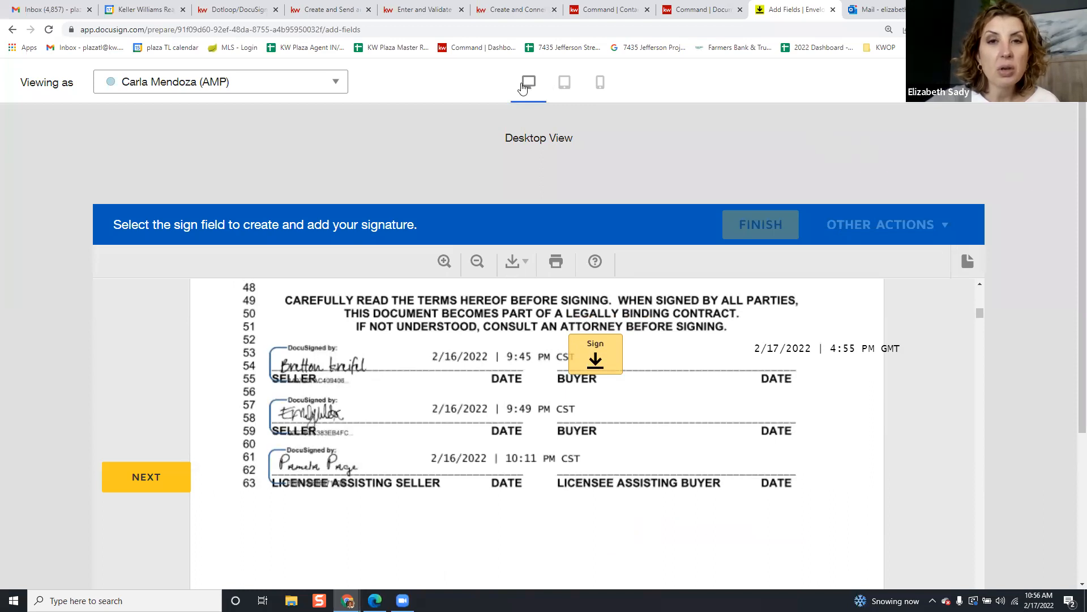
View the envelope in tablet and phone layouts, paging to 2 of 2, then back to desktop
{"action": "left_click", "coordinate": [565, 84]}
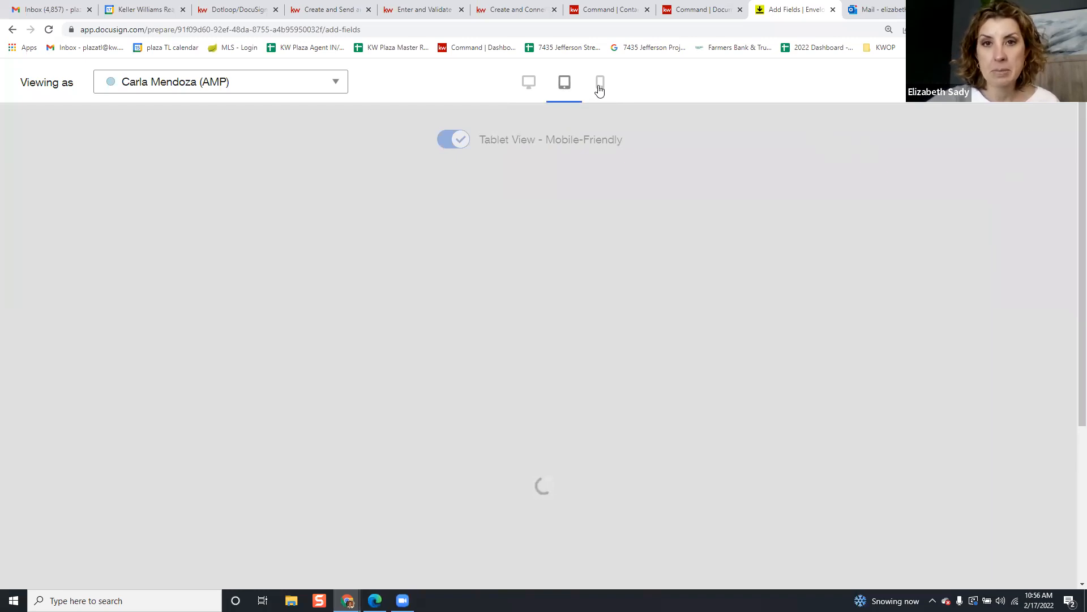
{"action": "left_click", "coordinate": [600, 85]}
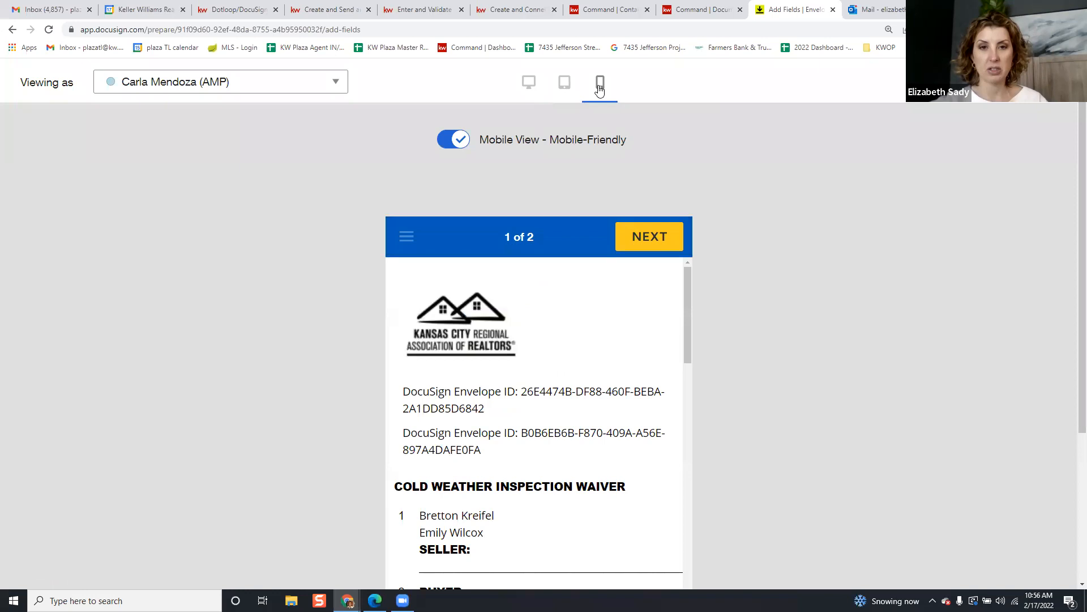
{"action": "scroll", "coordinate": [598, 270], "scroll_direction": "down", "scroll_amount": 2}
{"action": "scroll", "coordinate": [597, 271], "scroll_direction": "down", "scroll_amount": 10}
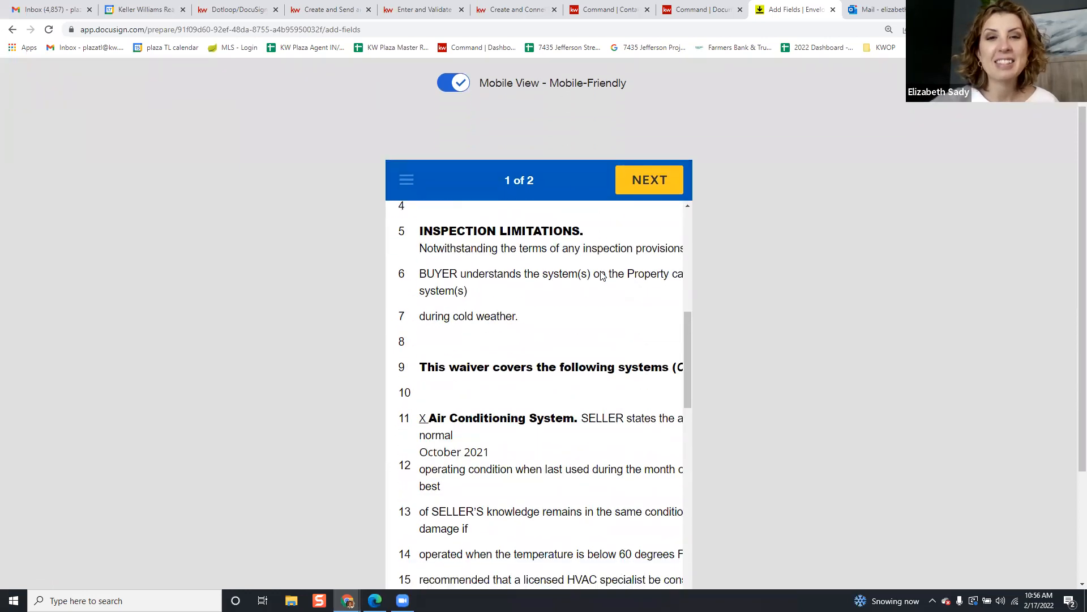
{"action": "left_click", "coordinate": [635, 187]}
{"action": "scroll", "coordinate": [636, 283], "scroll_direction": "down", "scroll_amount": 10}
{"action": "scroll", "coordinate": [625, 287], "scroll_direction": "down", "scroll_amount": 15}
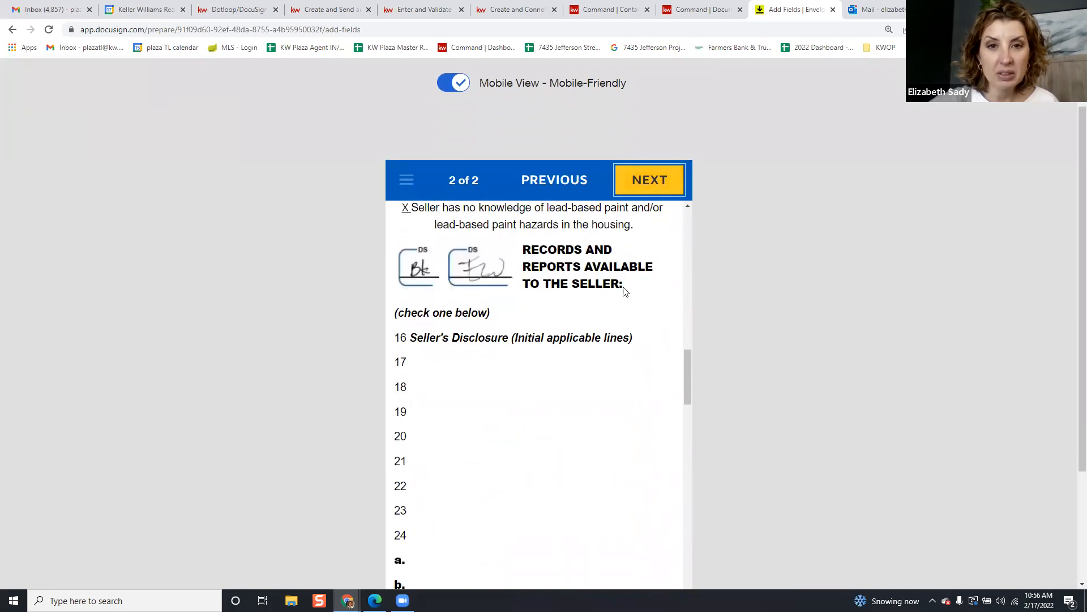
{"action": "scroll", "coordinate": [623, 292], "scroll_direction": "down", "scroll_amount": 6}
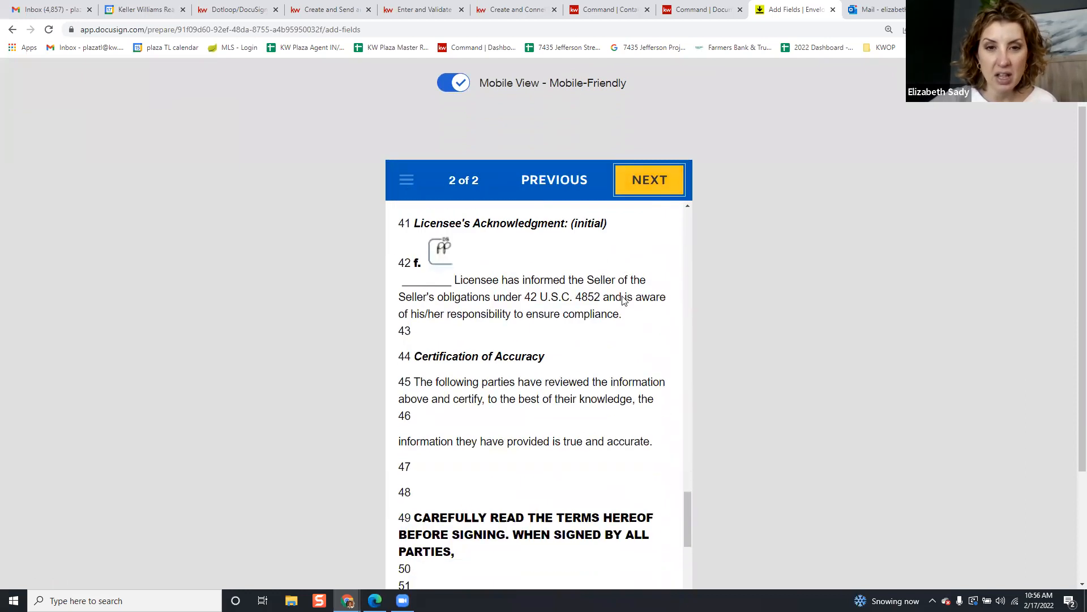
{"action": "scroll", "coordinate": [737, 152], "scroll_direction": "up", "scroll_amount": 1}
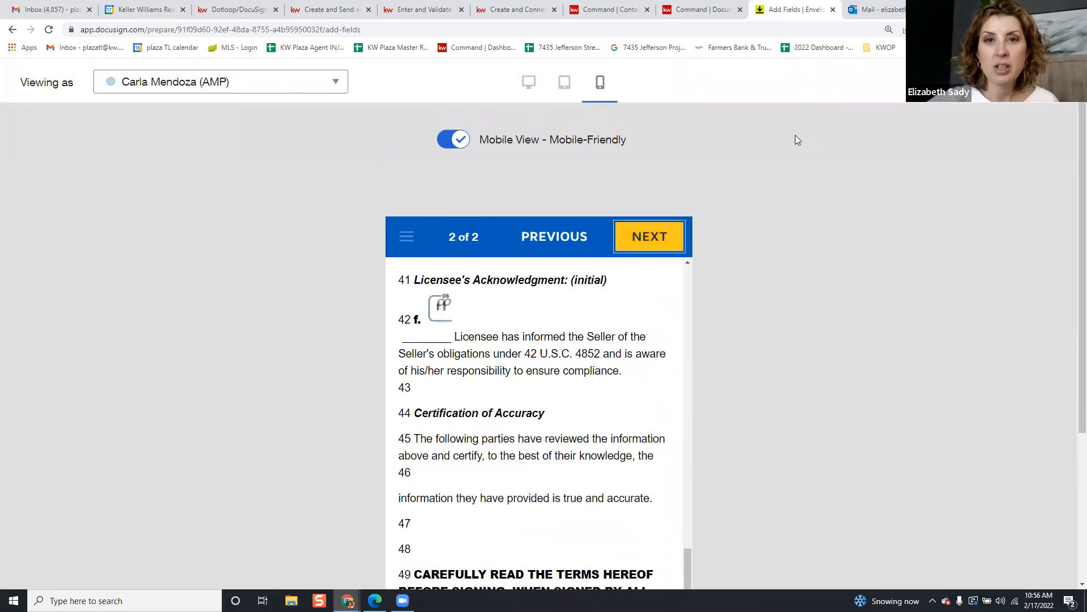
{"action": "left_click", "coordinate": [527, 84]}
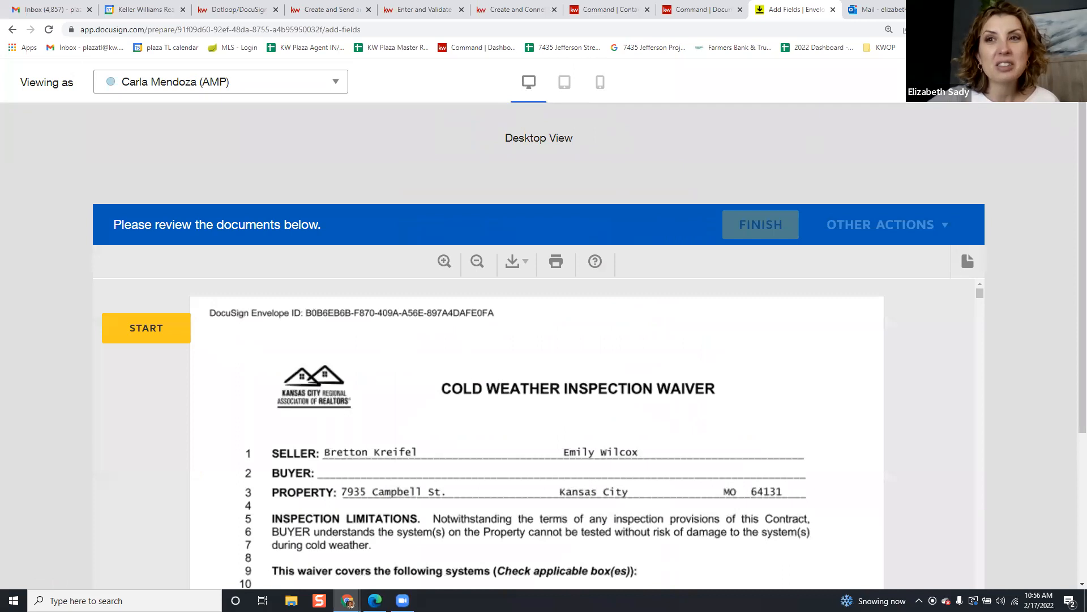
Scroll the desktop preview of the Cold Weather Inspection Waiver, then close the preview
{"action": "scroll", "coordinate": [1072, 150], "scroll_direction": "down", "scroll_amount": 1}
{"action": "scroll", "coordinate": [1072, 150], "scroll_direction": "down", "scroll_amount": 3}
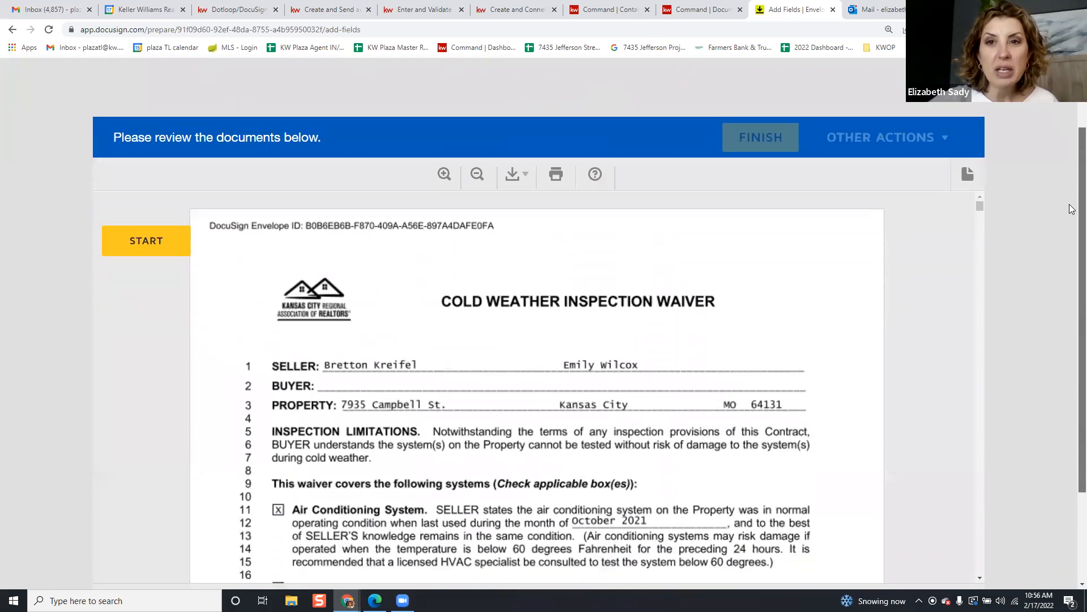
{"action": "scroll", "coordinate": [639, 308], "scroll_direction": "down", "scroll_amount": 20}
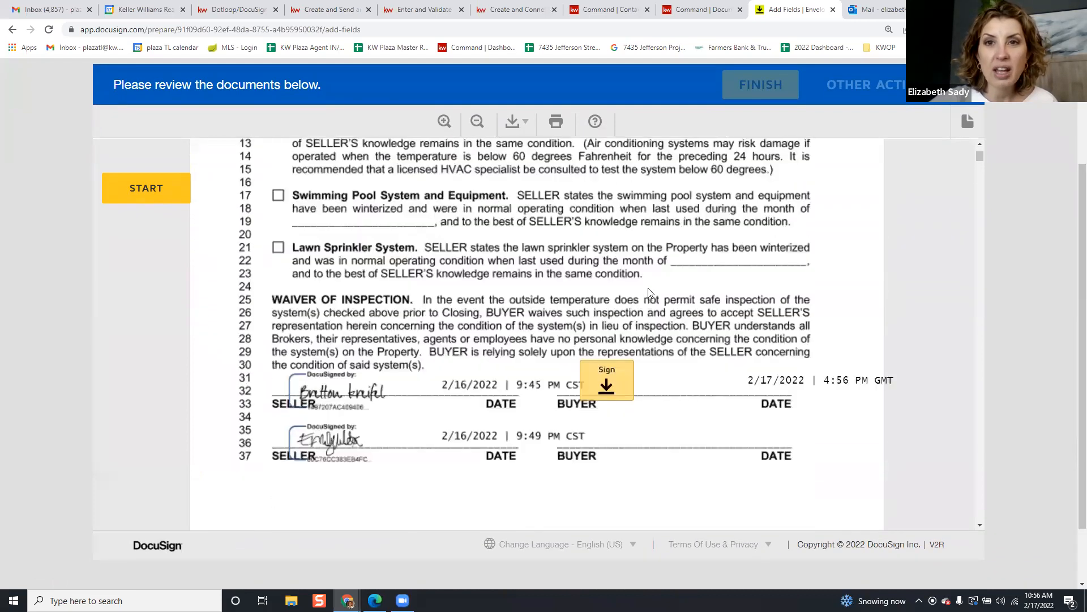
{"action": "scroll", "coordinate": [640, 297], "scroll_direction": "down", "scroll_amount": 15}
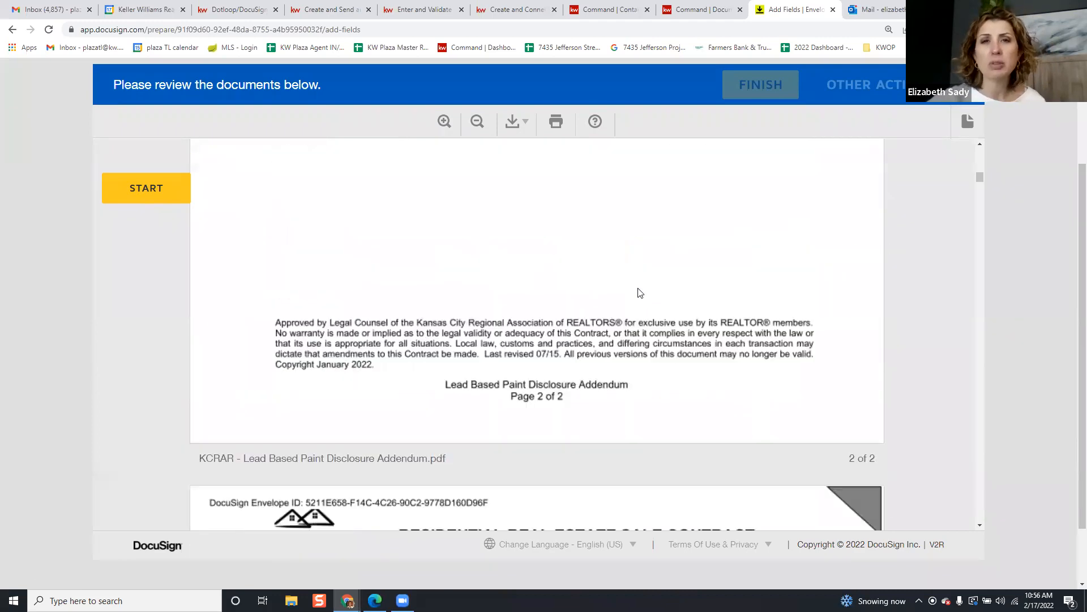
{"action": "scroll", "coordinate": [895, 263], "scroll_direction": "up", "scroll_amount": 20}
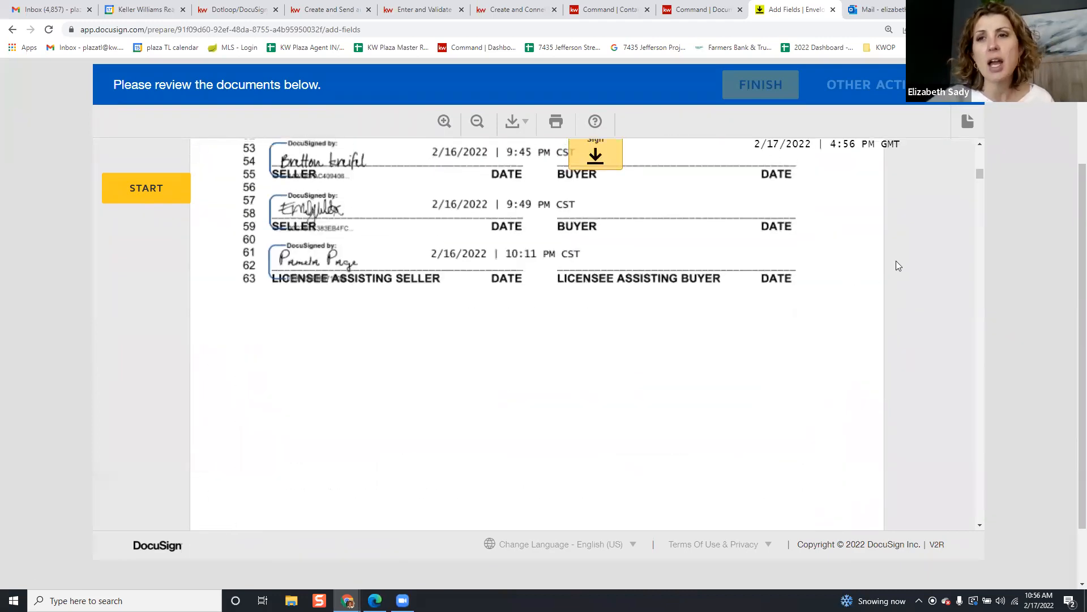
{"action": "scroll", "coordinate": [884, 255], "scroll_direction": "up", "scroll_amount": 5}
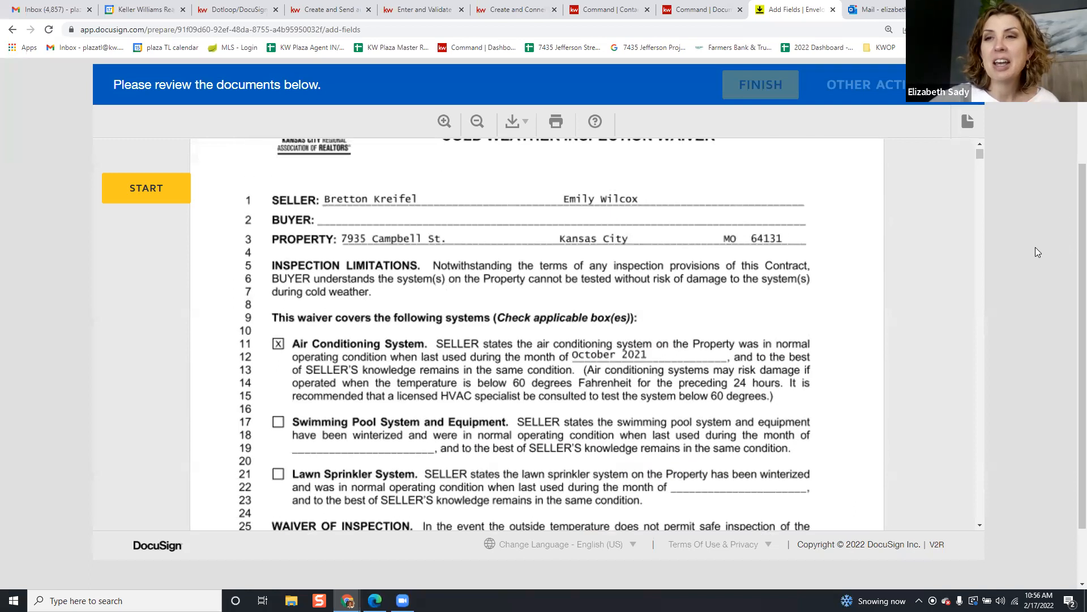
{"action": "scroll", "coordinate": [1072, 204], "scroll_direction": "up", "scroll_amount": 3}
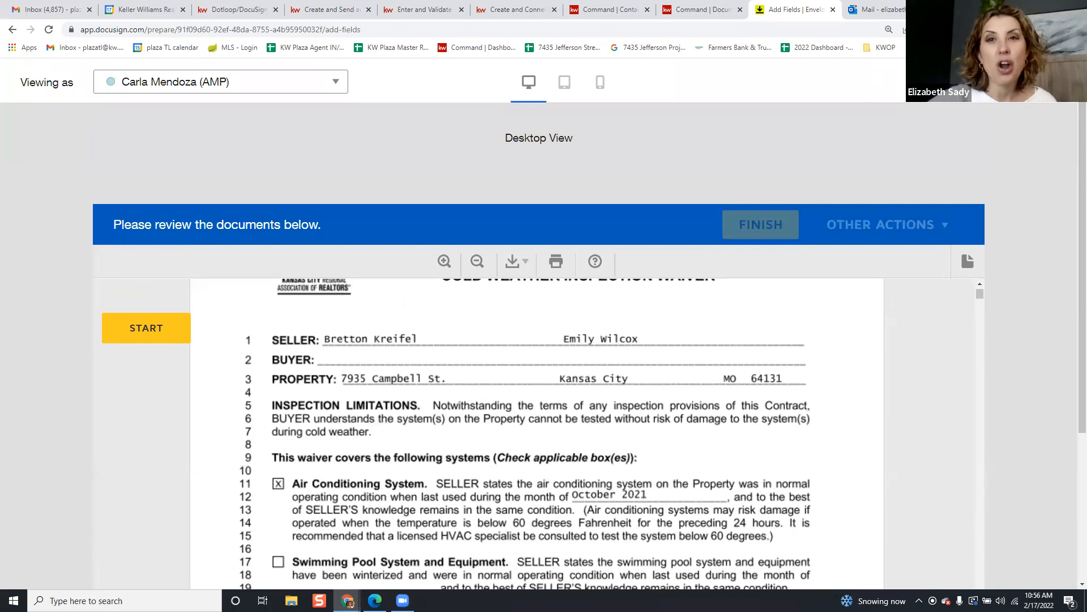
{"action": "left_click", "coordinate": [1062, 82]}
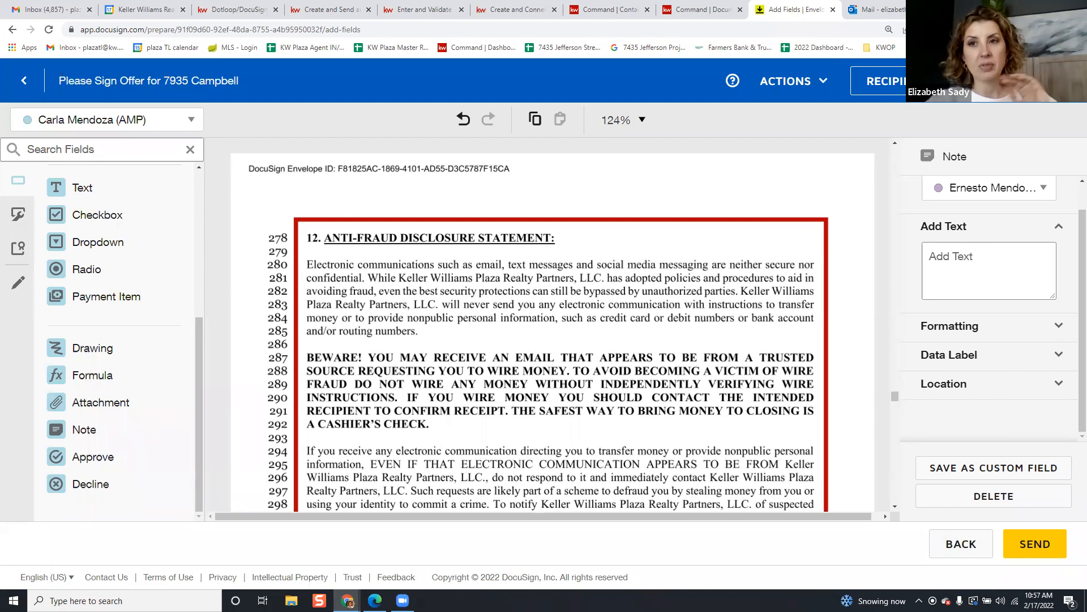
Send the envelope and switch to the Outlook Mail inbox
{"action": "left_click", "coordinate": [1034, 544]}
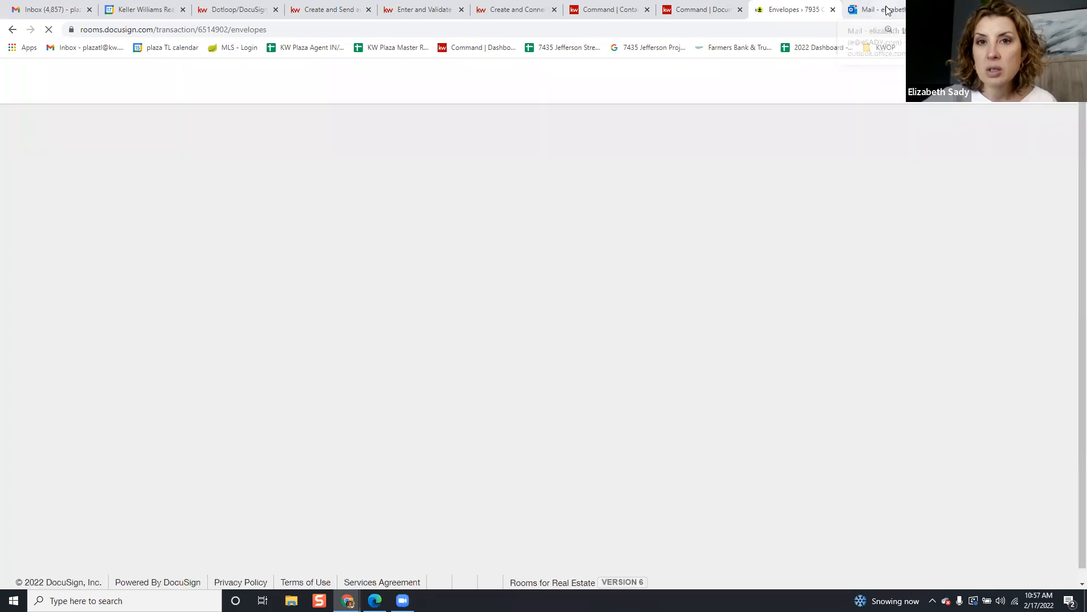
{"action": "left_click", "coordinate": [884, 10]}
{"action": "left_click", "coordinate": [282, 30]}
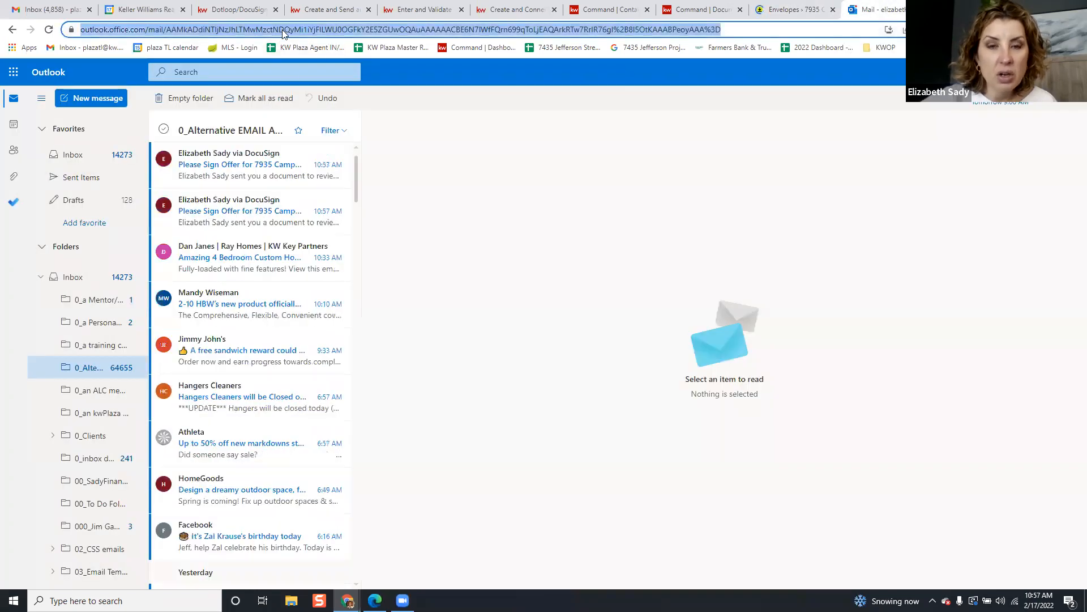
{"action": "key", "text": "Return"}
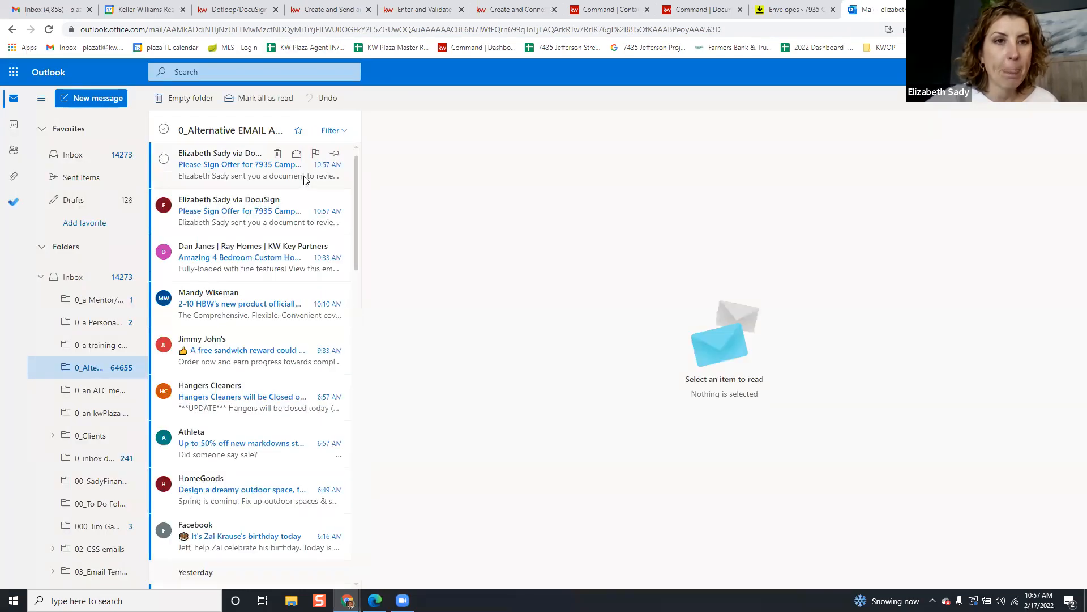
{"action": "left_click", "coordinate": [253, 173]}
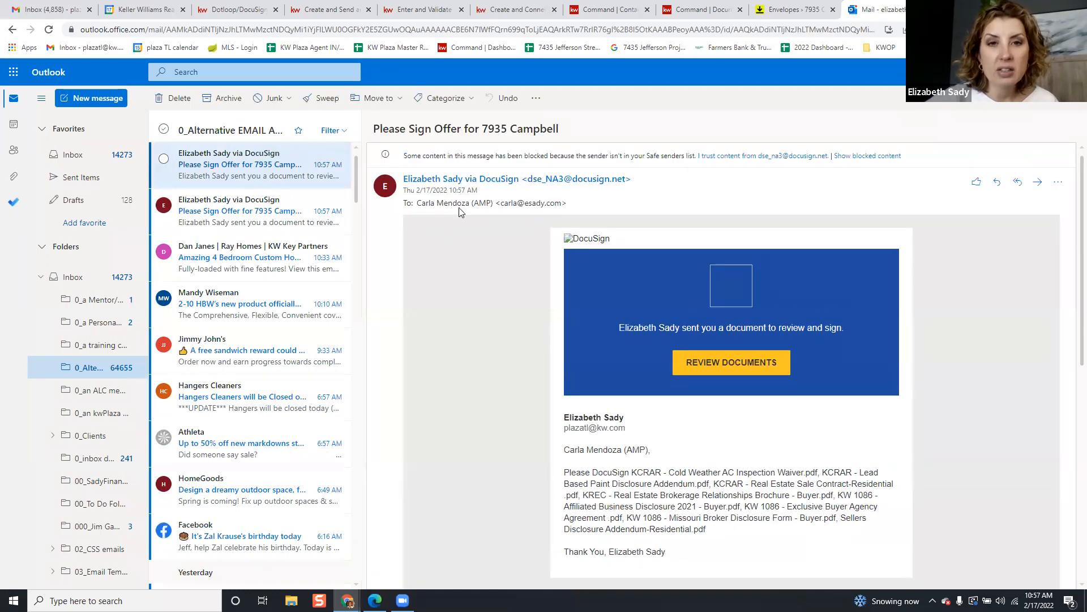
{"action": "scroll", "coordinate": [708, 287], "scroll_direction": "down", "scroll_amount": 4}
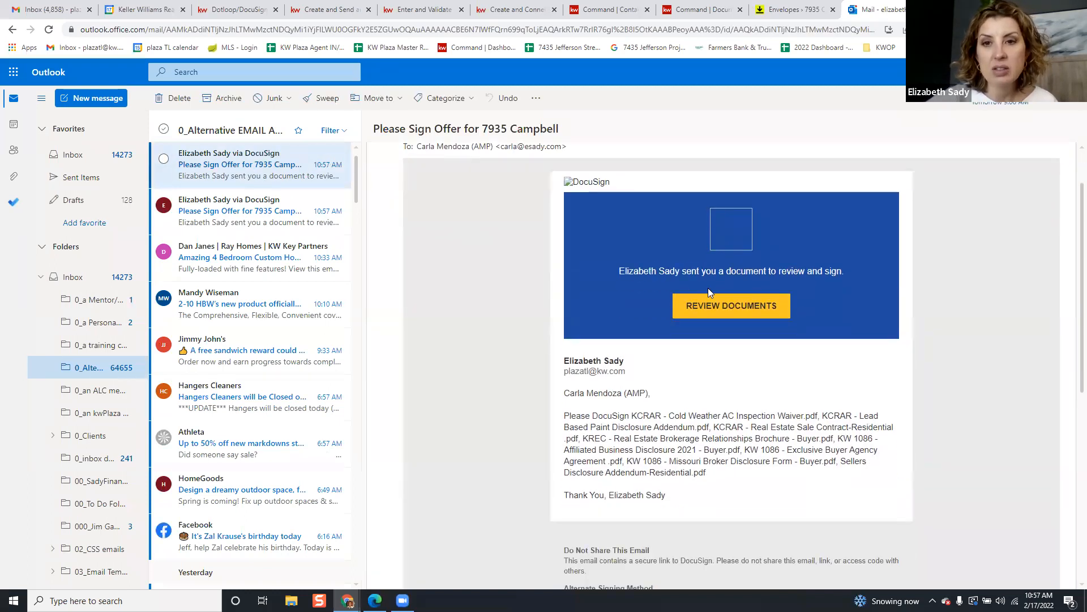
{"action": "scroll", "coordinate": [713, 306], "scroll_direction": "down", "scroll_amount": 4}
{"action": "scroll", "coordinate": [713, 307], "scroll_direction": "up", "scroll_amount": 8}
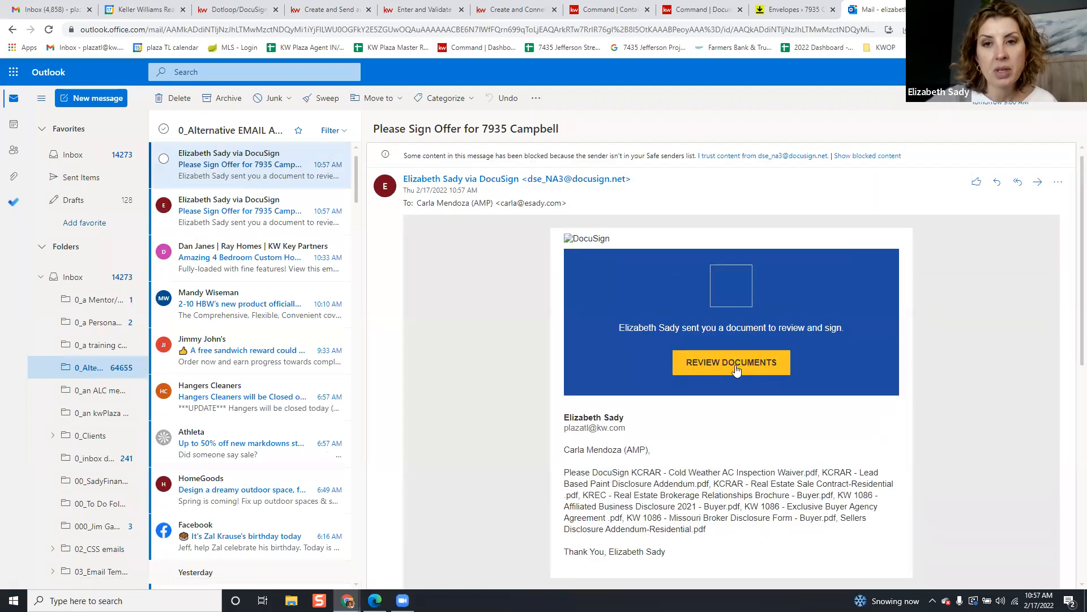
{"action": "left_click", "coordinate": [733, 367]}
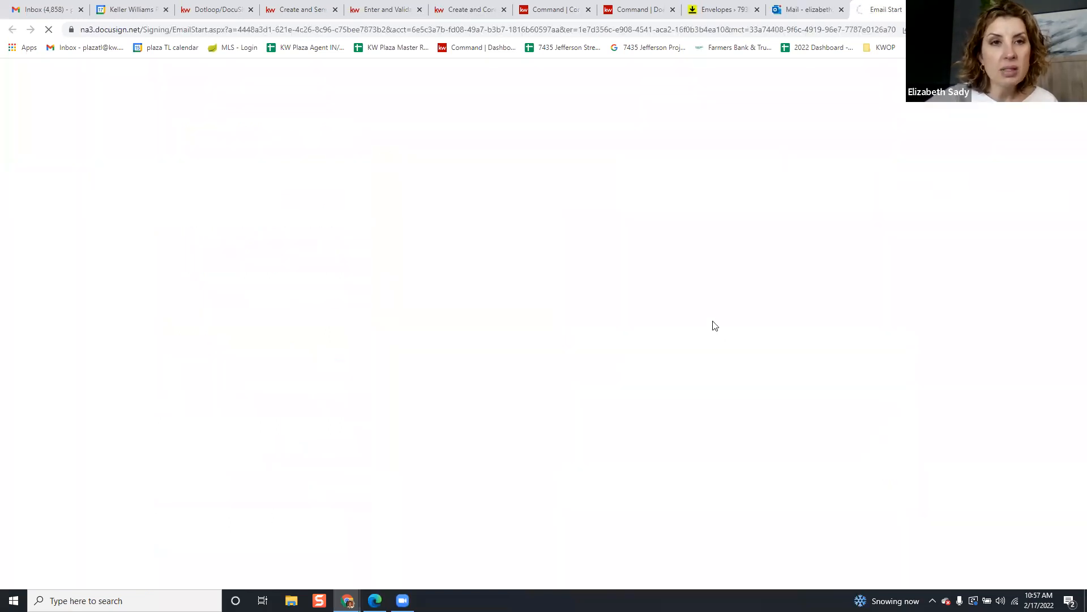
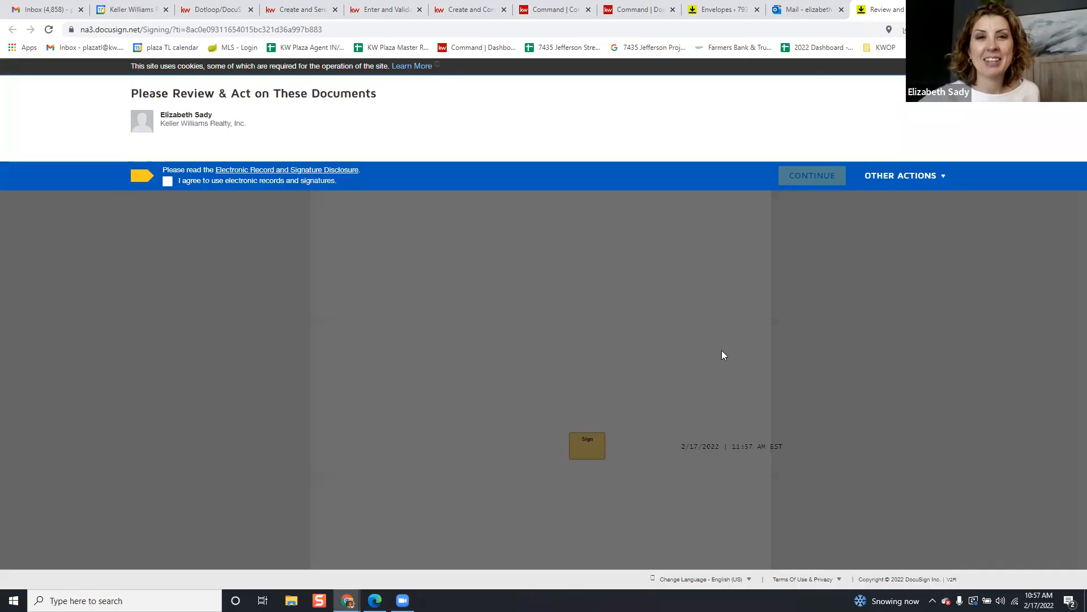
Agree to use electronic records and signatures, then start the signing
{"action": "left_click", "coordinate": [168, 182]}
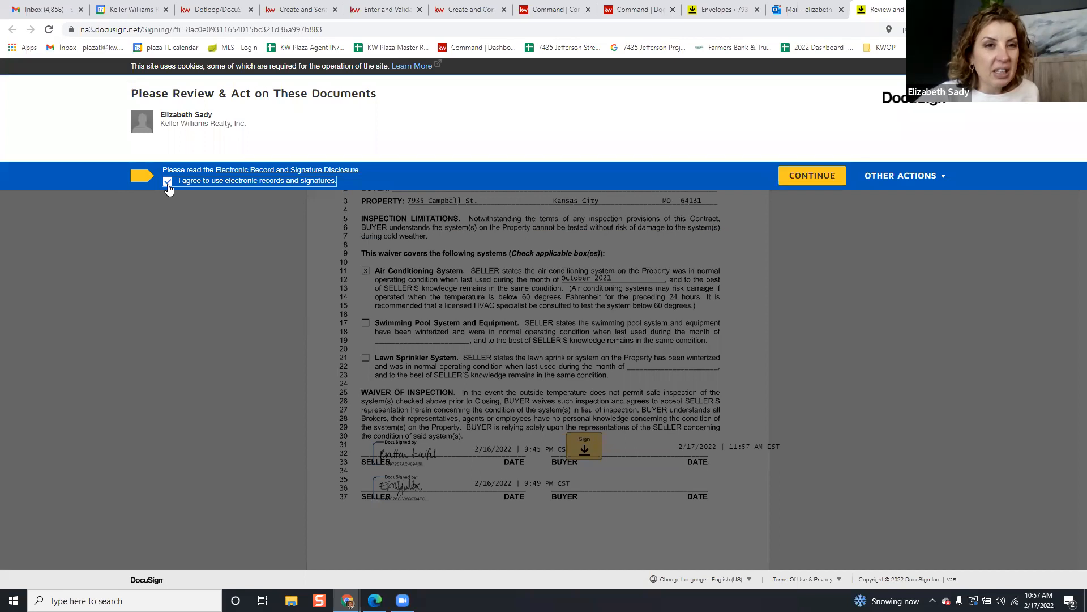
{"action": "left_click", "coordinate": [815, 177]}
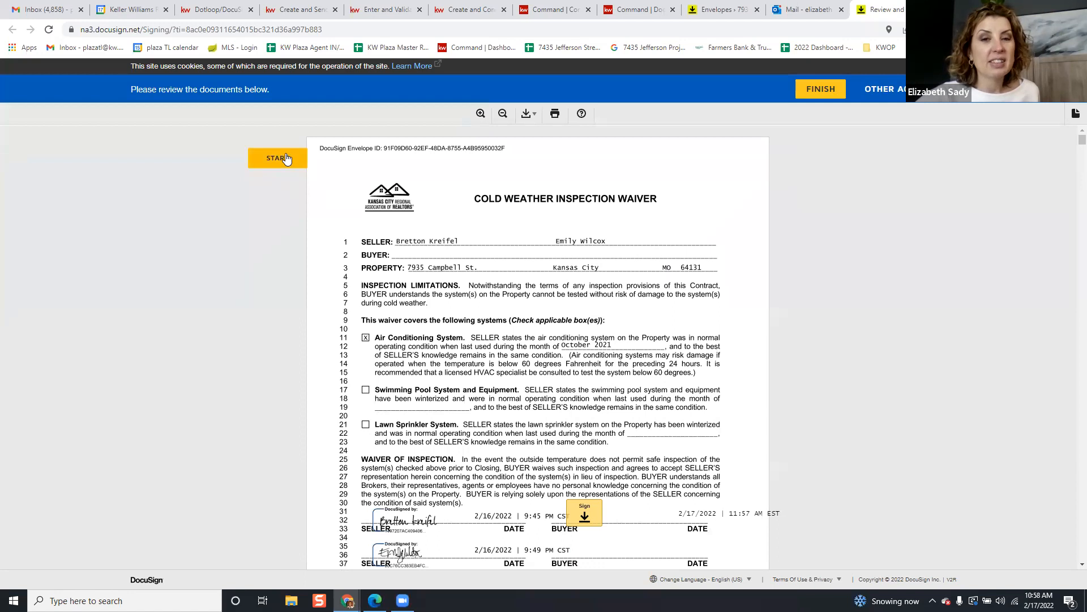
{"action": "left_click", "coordinate": [286, 158]}
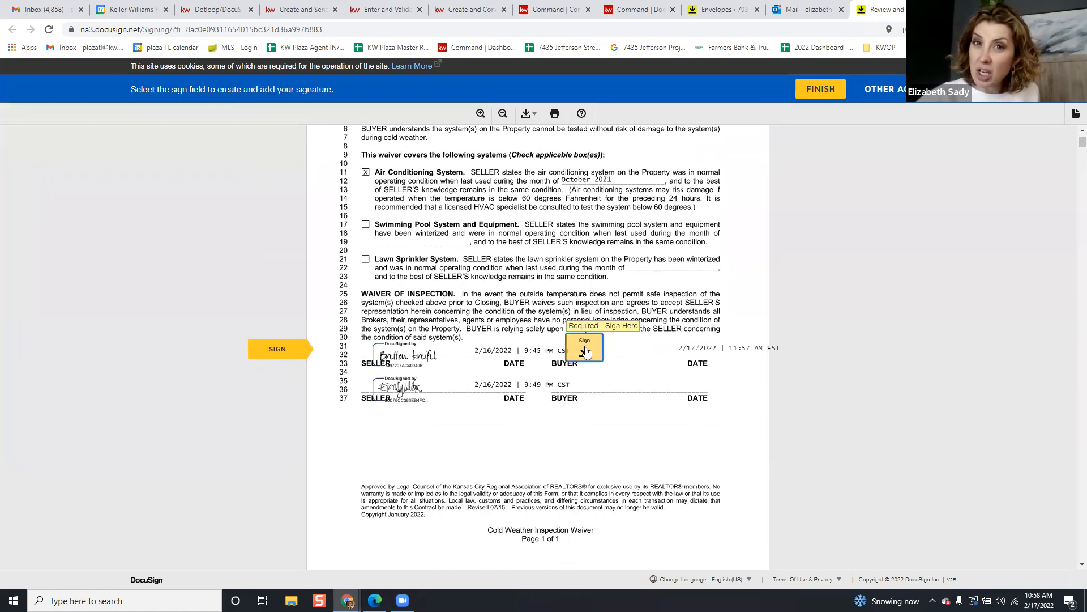
Adopt the typed-style buyer signature and sign the Cold Weather Inspection Waiver
{"action": "left_click", "coordinate": [585, 349]}
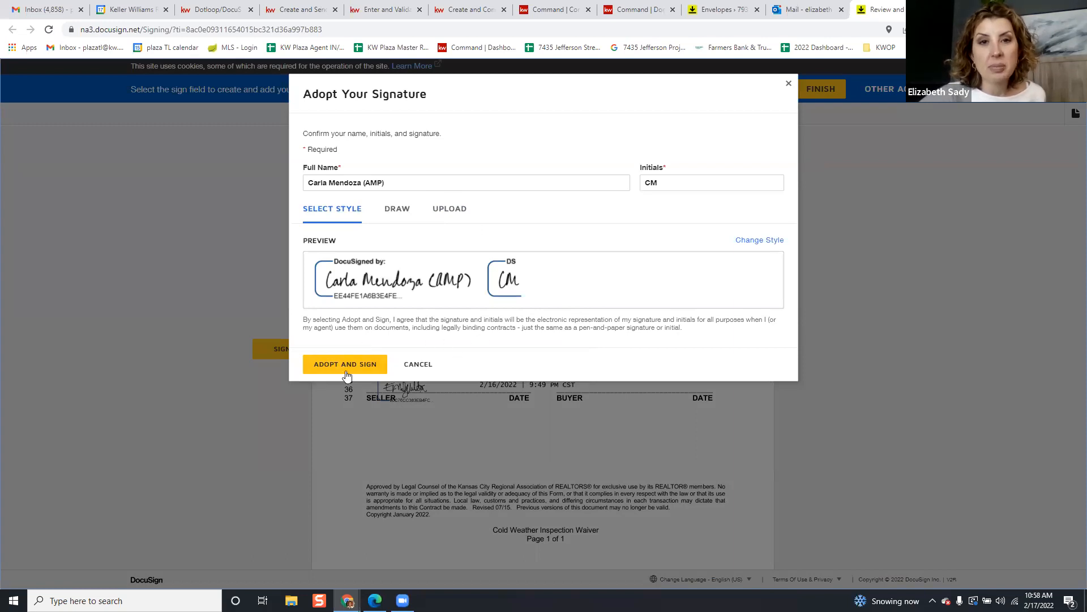
{"action": "left_click", "coordinate": [398, 213]}
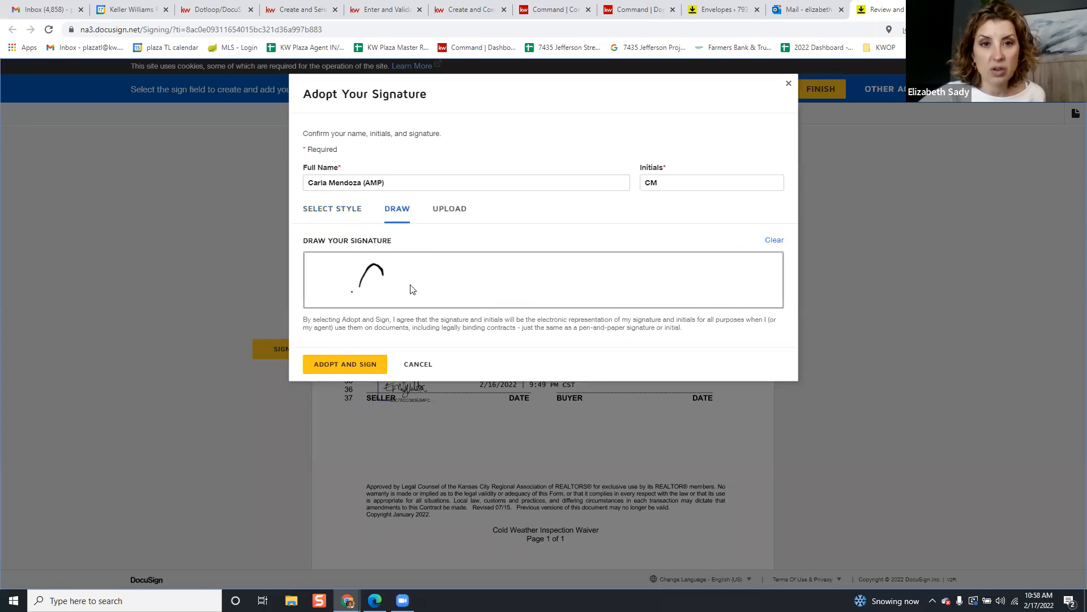
{"action": "left_click_drag", "start_coordinate": [630, 319], "coordinate": [670, 253]}
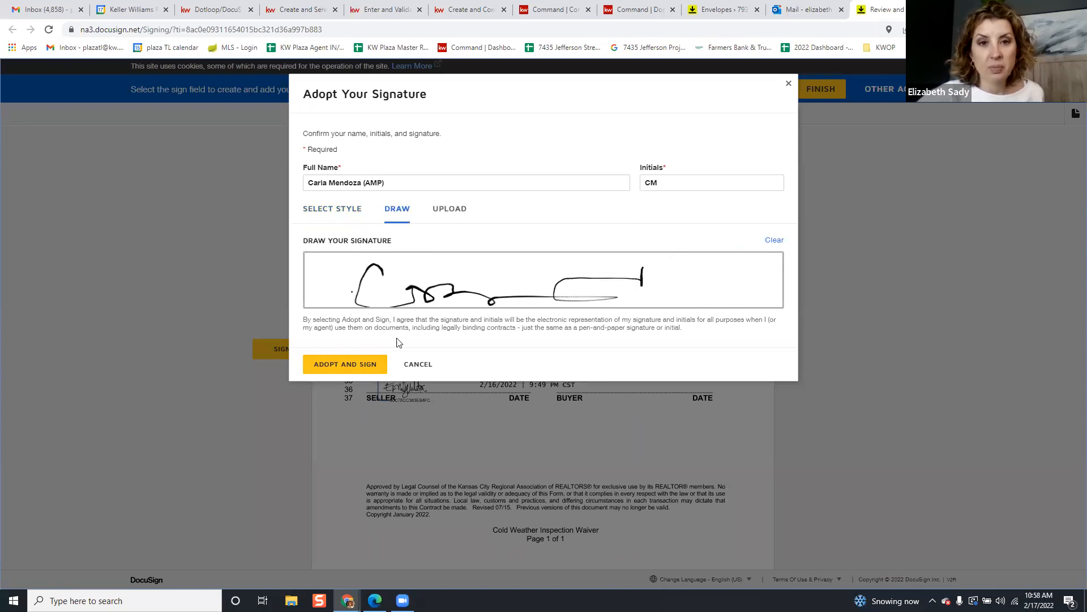
{"action": "left_click", "coordinate": [357, 211]}
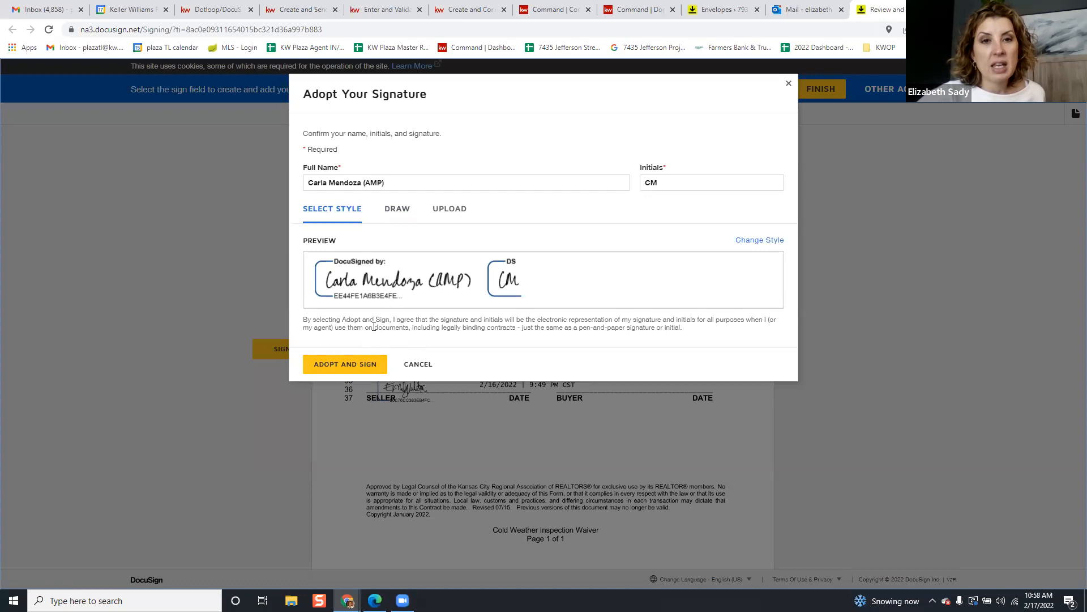
{"action": "left_click", "coordinate": [371, 362]}
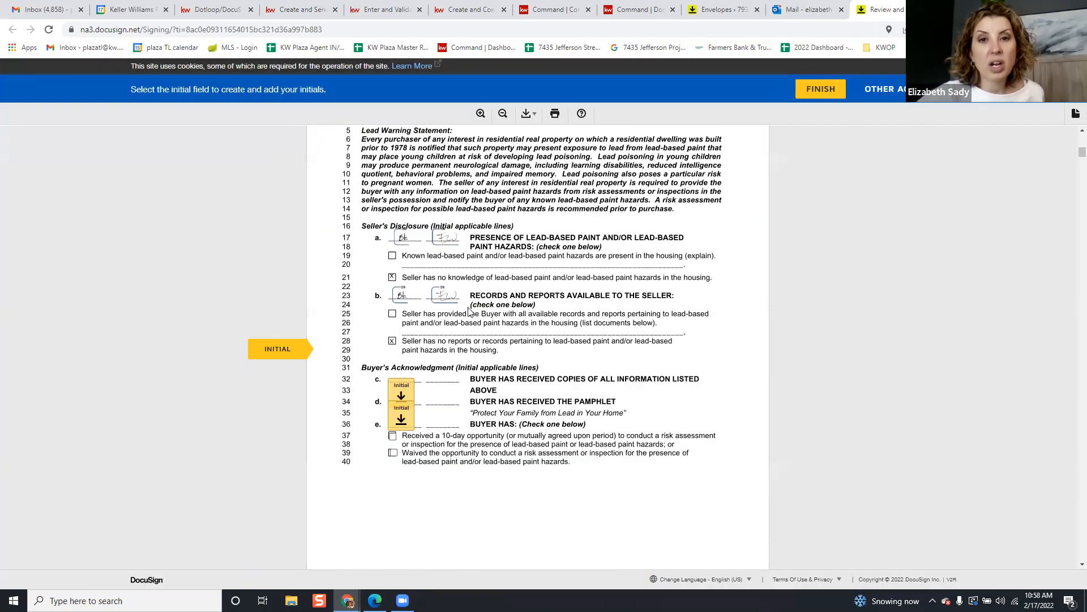
Initial the buyer acknowledgment lines on the addendum and sign its second-page buyer line
{"action": "left_click", "coordinate": [401, 351]}
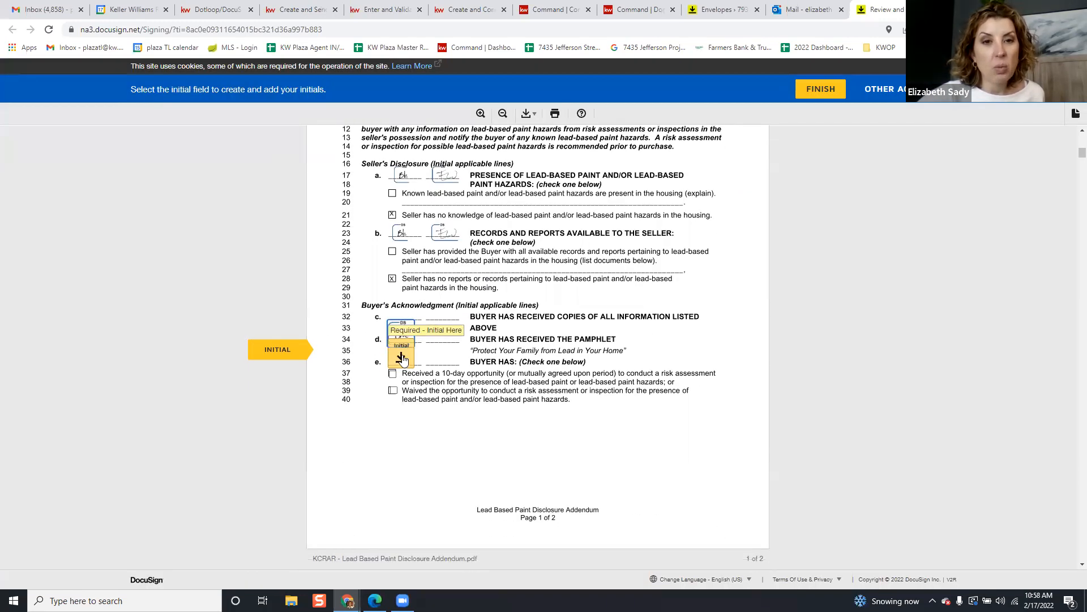
{"action": "scroll", "coordinate": [414, 342], "scroll_direction": "up", "scroll_amount": 3}
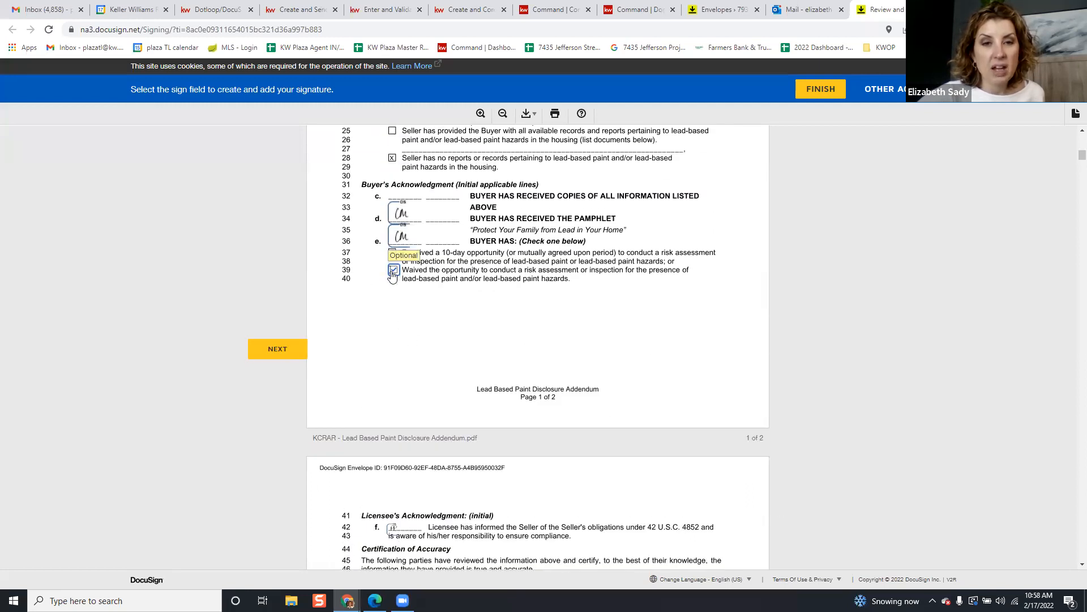
{"action": "scroll", "coordinate": [460, 308], "scroll_direction": "down", "scroll_amount": 5}
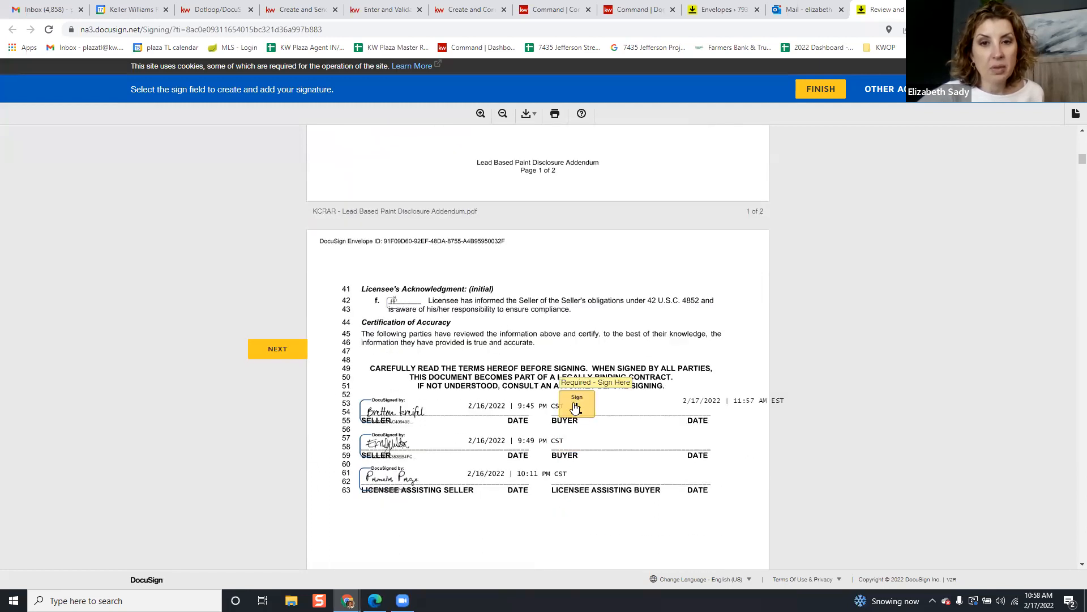
{"action": "left_click", "coordinate": [580, 384]}
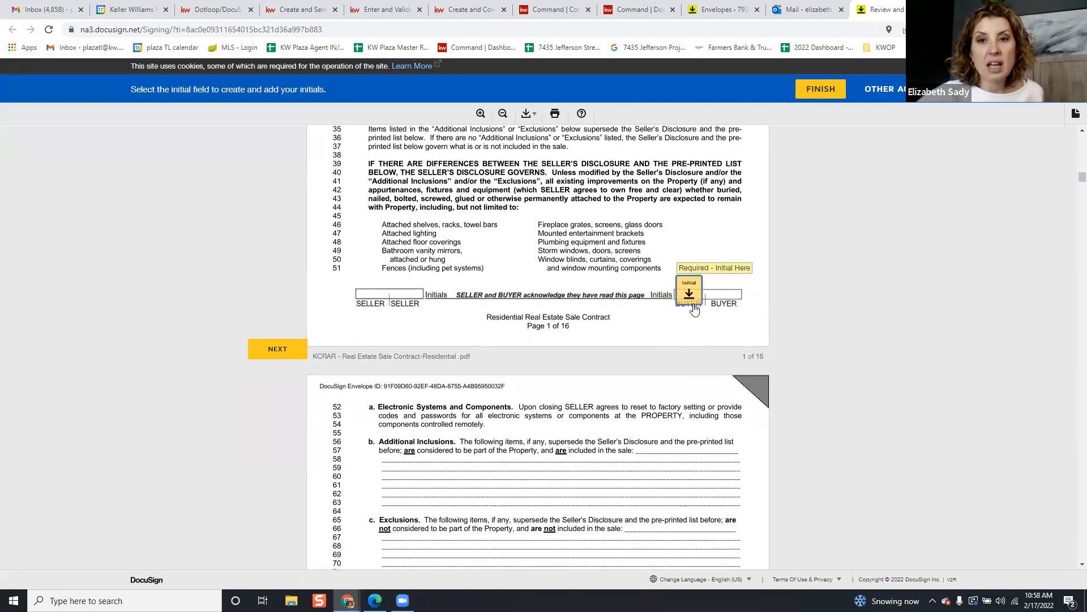
Initial the buyer fields on sale contract pages 1 through 8
{"action": "left_click", "coordinate": [693, 305]}
{"action": "left_click", "coordinate": [701, 349]}
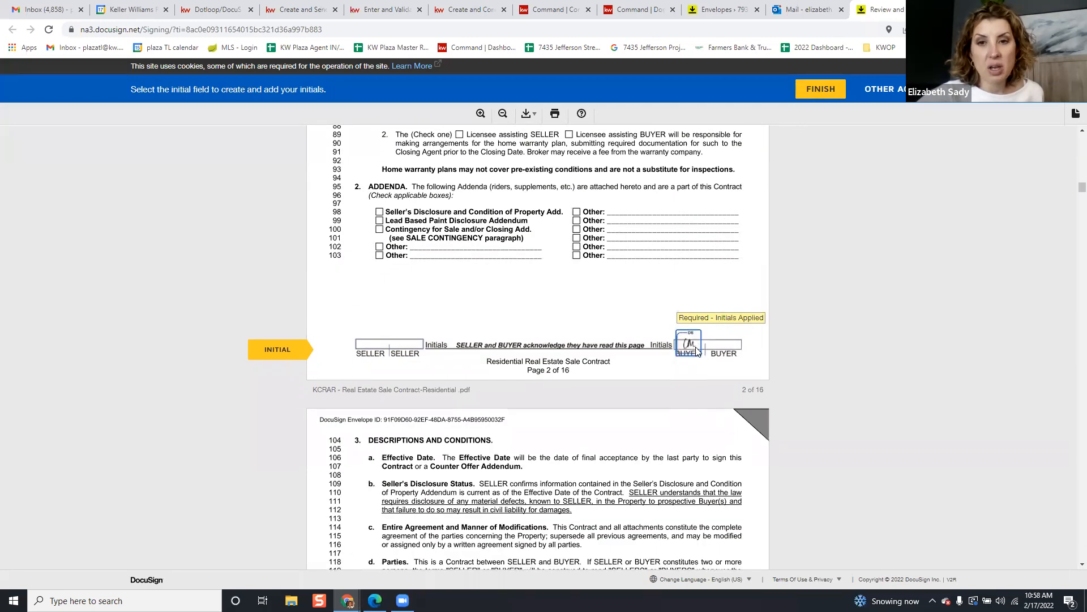
{"action": "left_click", "coordinate": [689, 349]}
{"action": "left_click", "coordinate": [689, 352]}
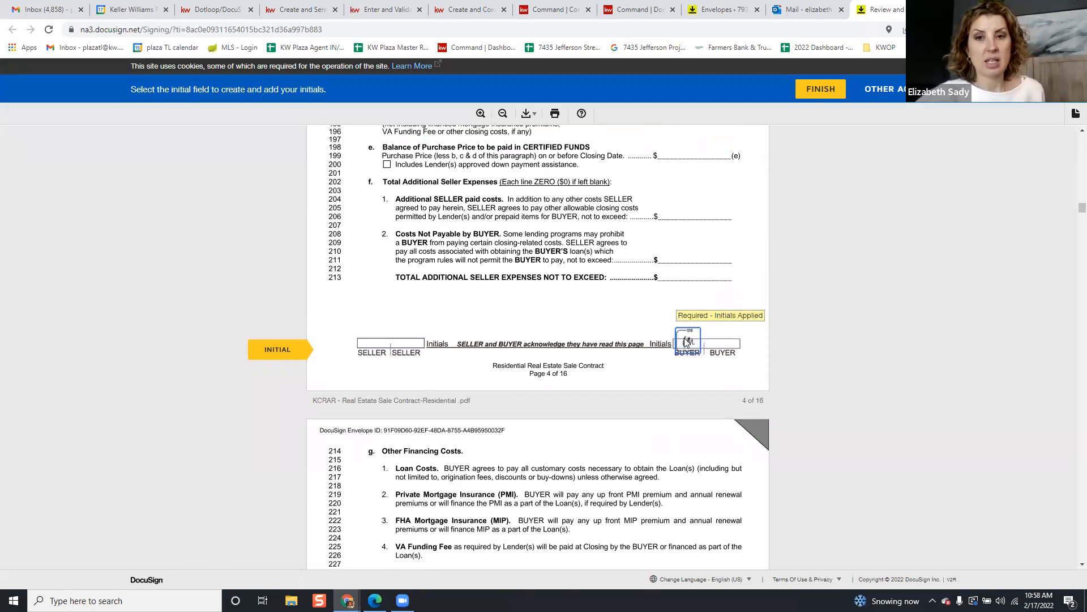
{"action": "left_click", "coordinate": [686, 342]}
{"action": "left_click", "coordinate": [690, 341]}
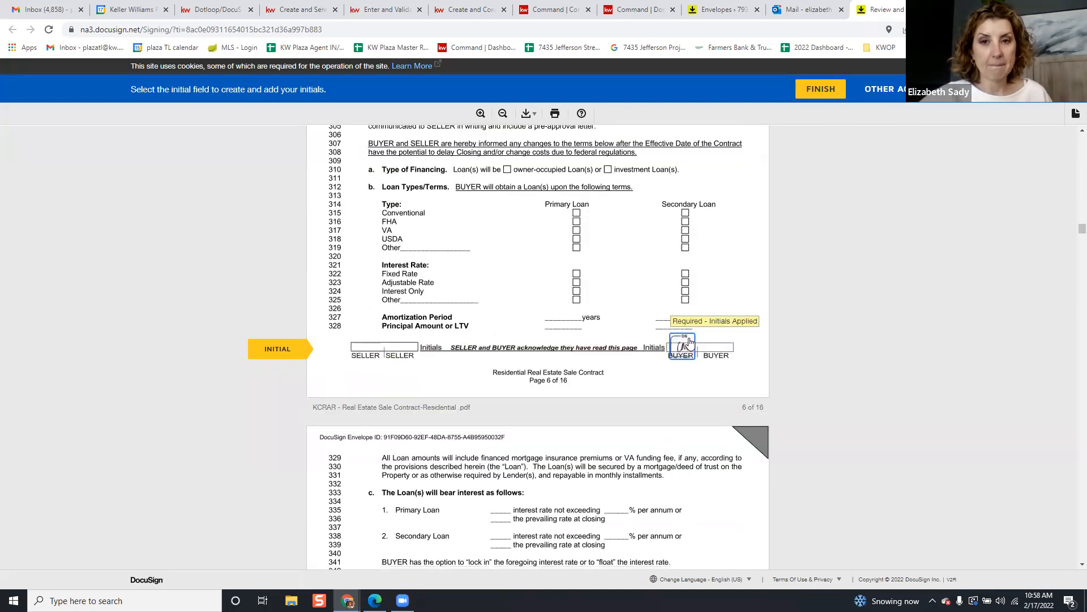
{"action": "left_click", "coordinate": [689, 342]}
{"action": "left_click", "coordinate": [689, 342]}
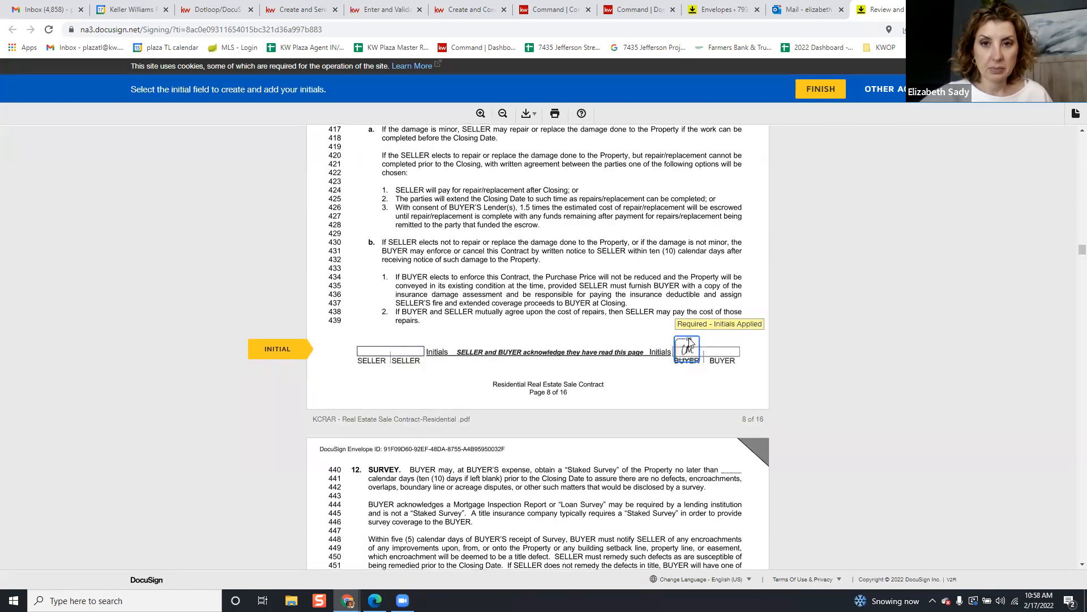
Initial contract pages 9–15 and sign the buyer lines on pages 13 and 16
{"action": "left_click", "coordinate": [689, 347]}
{"action": "left_click", "coordinate": [689, 354]}
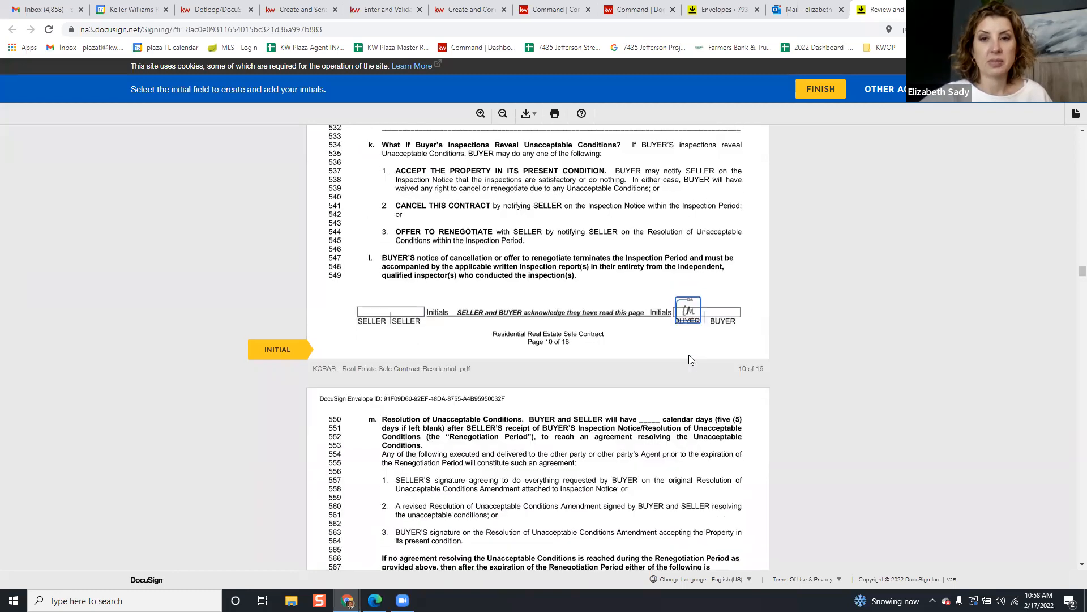
{"action": "left_click", "coordinate": [699, 351]}
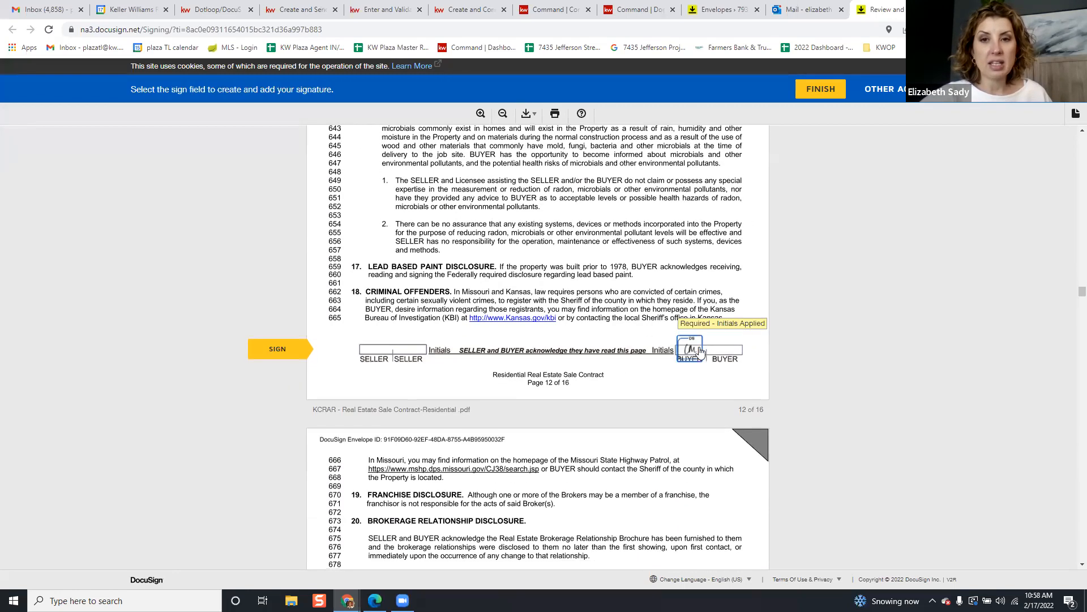
{"action": "left_click", "coordinate": [700, 349]}
{"action": "left_click", "coordinate": [571, 351]}
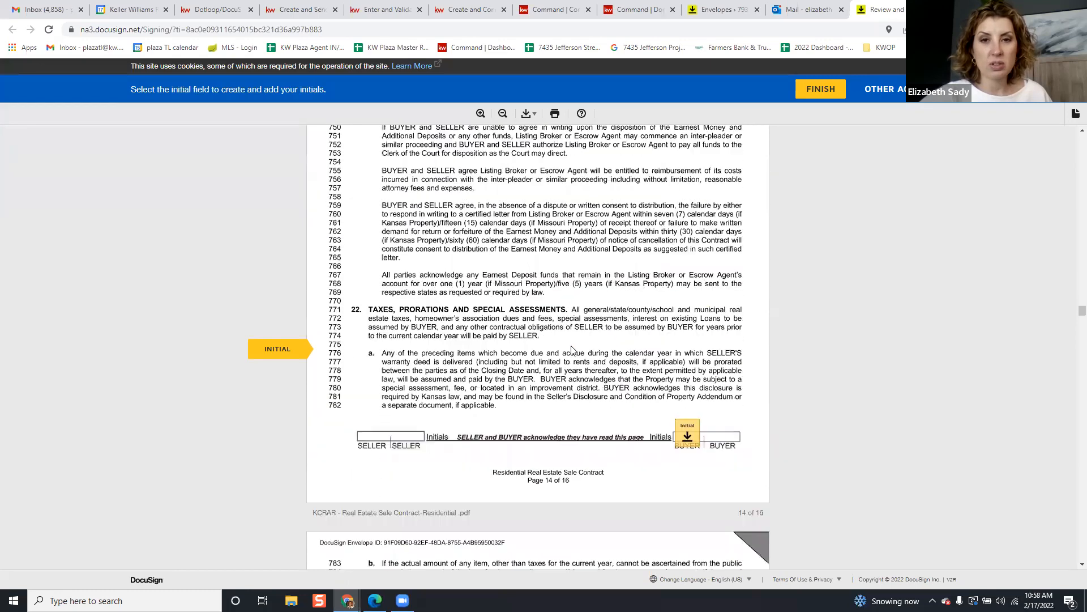
{"action": "left_click", "coordinate": [690, 346]}
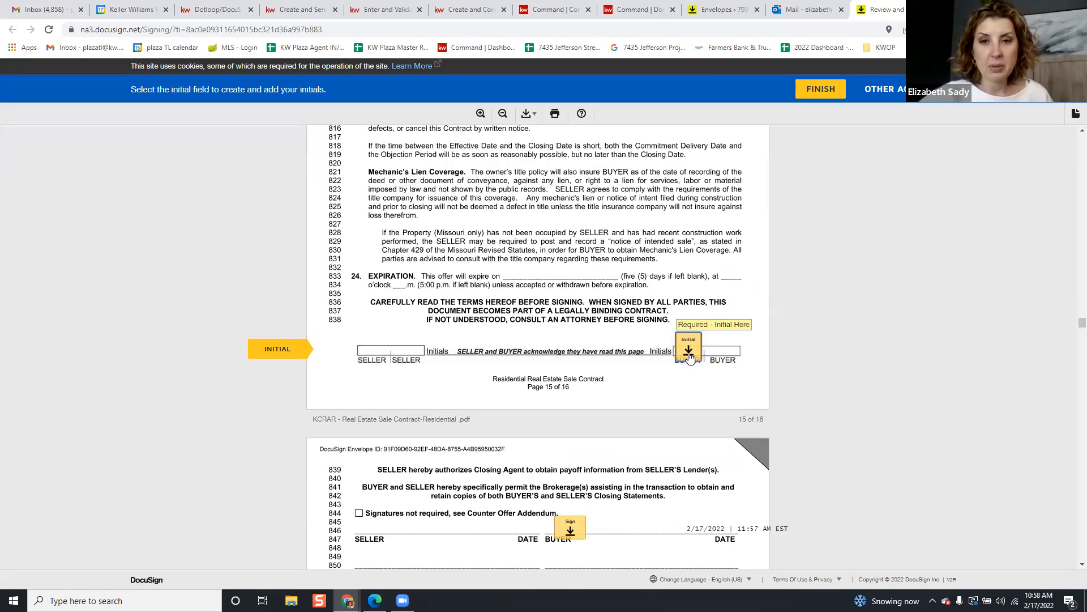
{"action": "left_click", "coordinate": [689, 356]}
{"action": "left_click", "coordinate": [570, 342]}
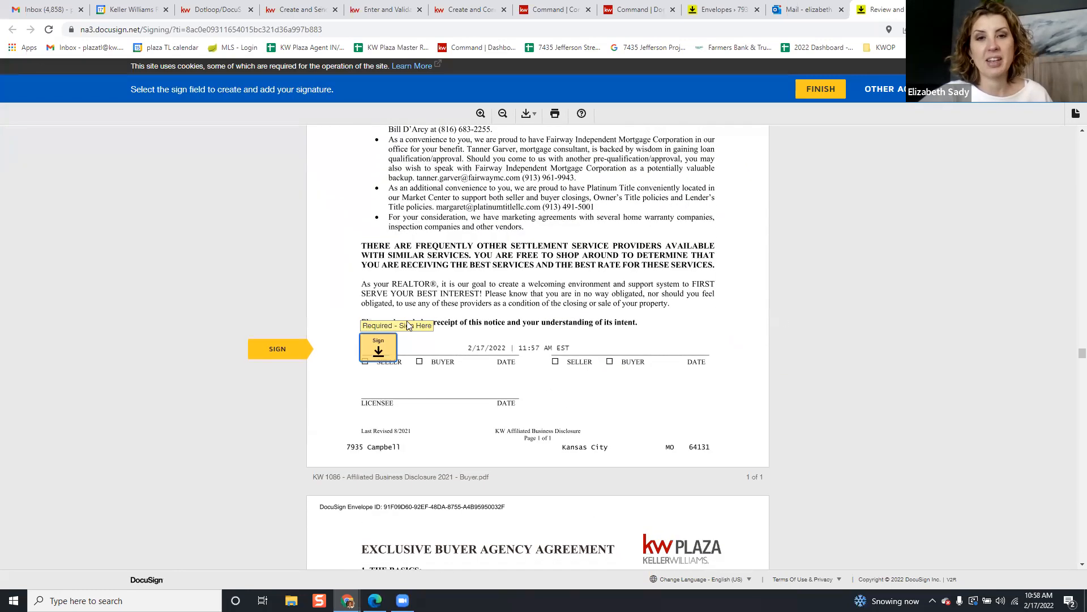
Sign the Affiliated Business Disclosure, then initial and sign all eight Buyer Agency Agreement pages
{"action": "left_click", "coordinate": [391, 351]}
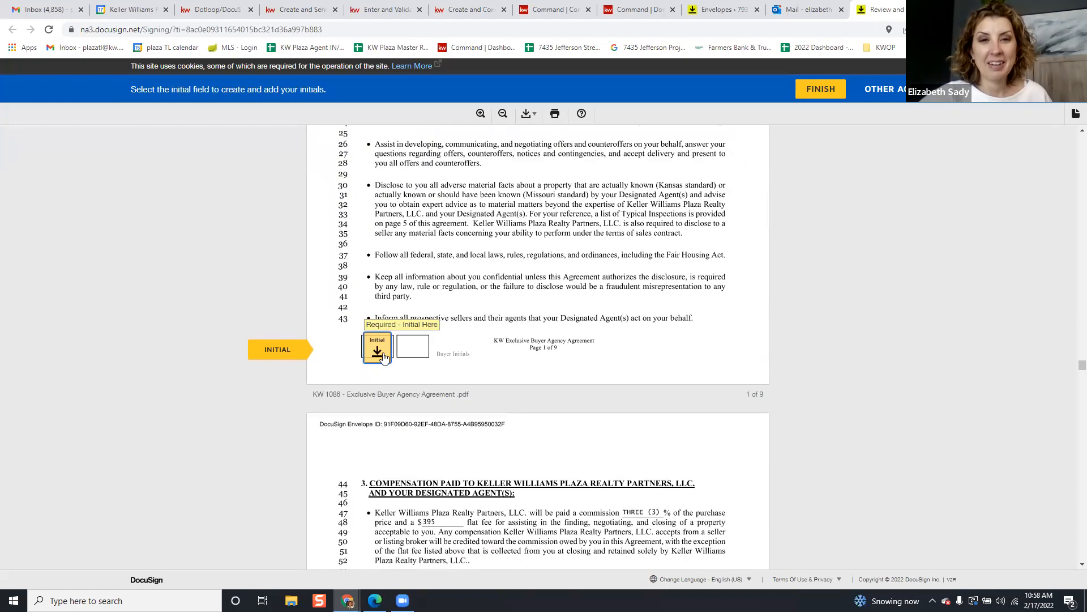
{"action": "left_click", "coordinate": [384, 356]}
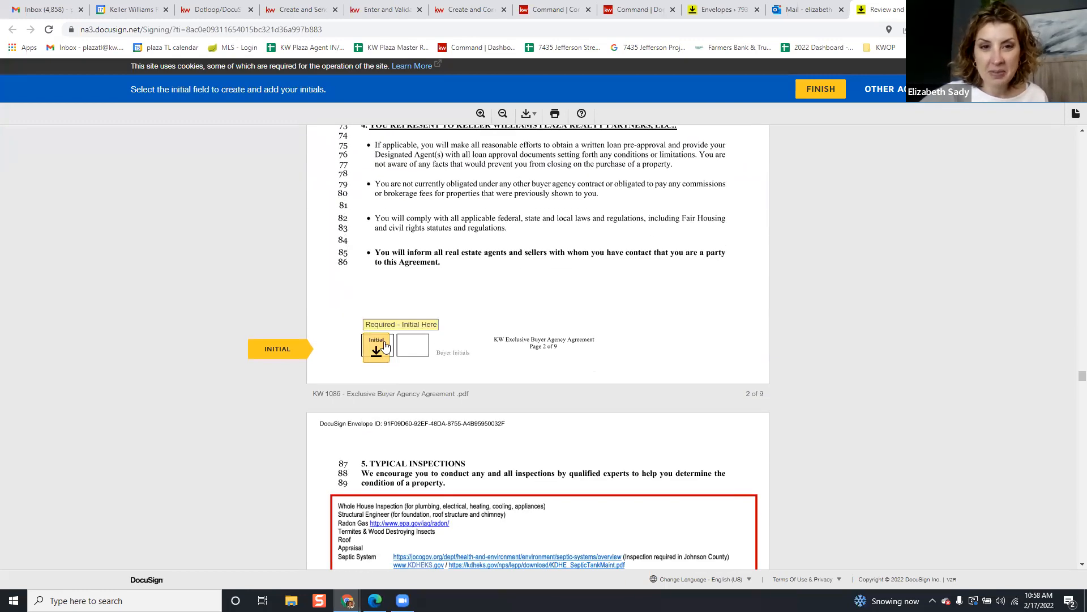
{"action": "left_click", "coordinate": [386, 347]}
{"action": "left_click", "coordinate": [373, 354]}
{"action": "left_click", "coordinate": [376, 357]}
{"action": "left_click", "coordinate": [376, 357]}
{"action": "left_click", "coordinate": [376, 356]}
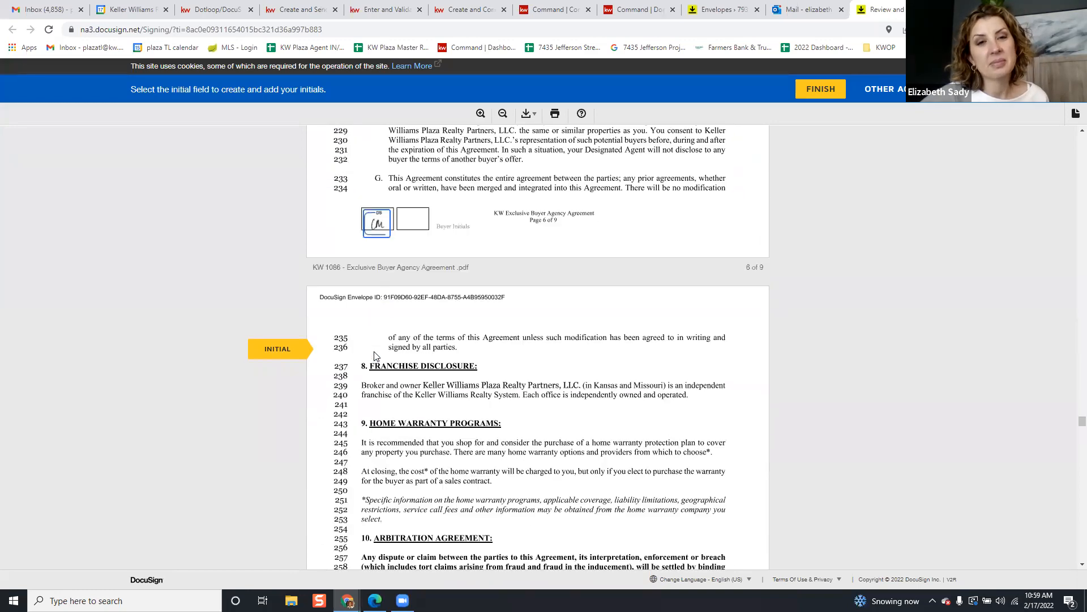
{"action": "left_click", "coordinate": [376, 357]}
{"action": "left_click", "coordinate": [376, 362]}
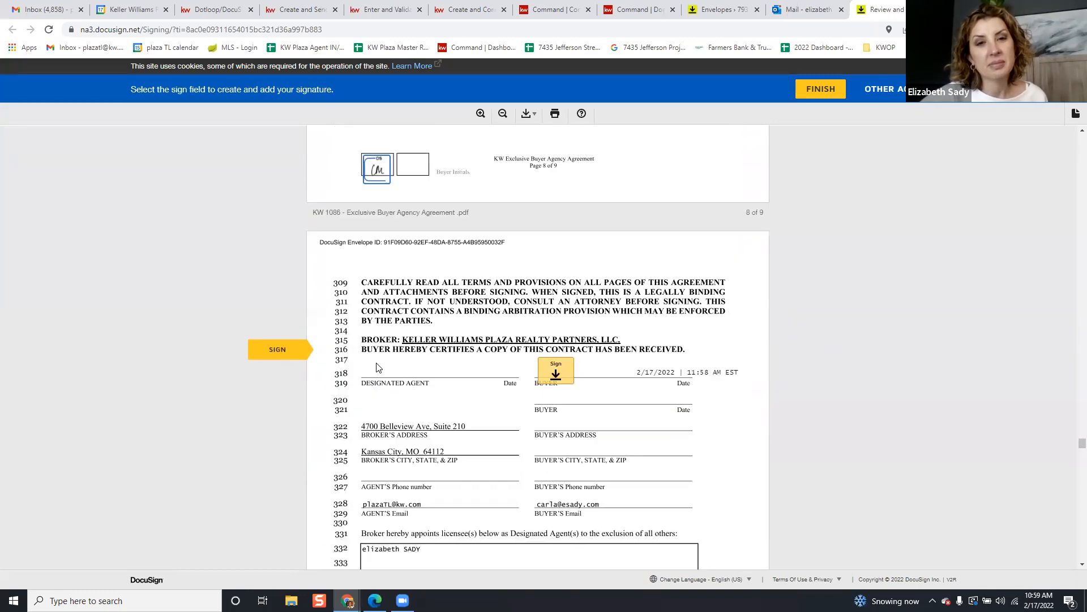
{"action": "left_click", "coordinate": [547, 351]}
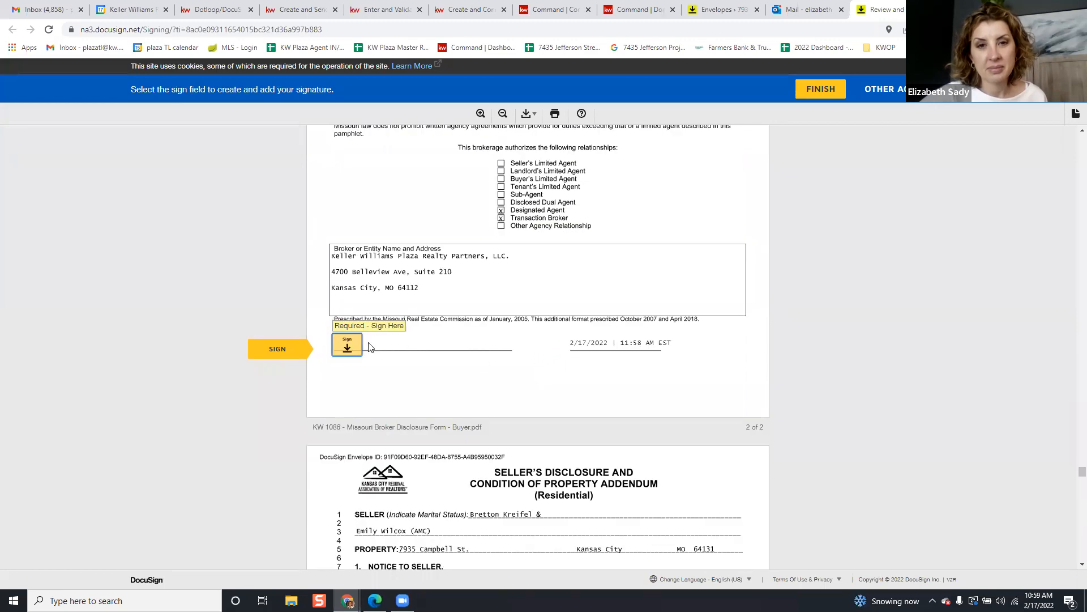
Sign the Missouri Broker Disclosure form and scroll to the end of the envelope
{"action": "left_click", "coordinate": [353, 351]}
{"action": "scroll", "coordinate": [465, 380], "scroll_direction": "down", "scroll_amount": 20}
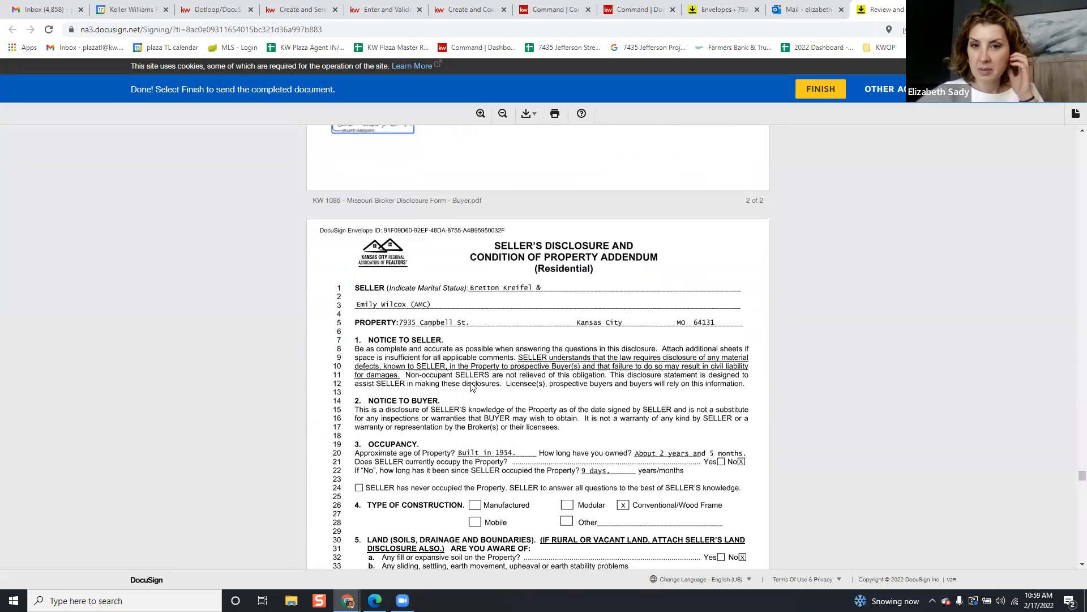
{"action": "scroll", "coordinate": [487, 385], "scroll_direction": "down", "scroll_amount": 20}
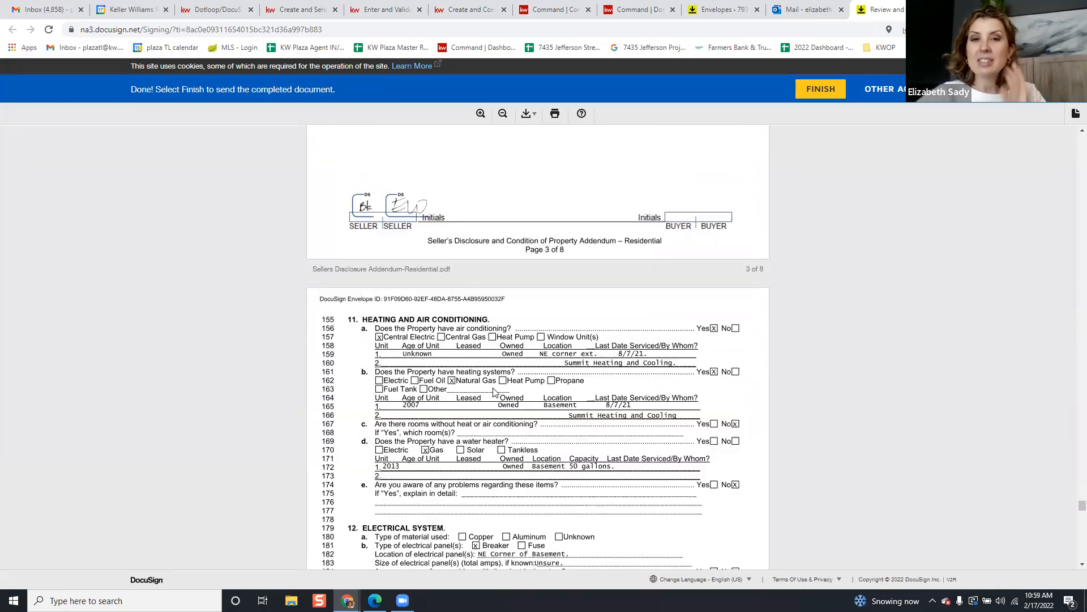
{"action": "scroll", "coordinate": [499, 373], "scroll_direction": "down", "scroll_amount": 15}
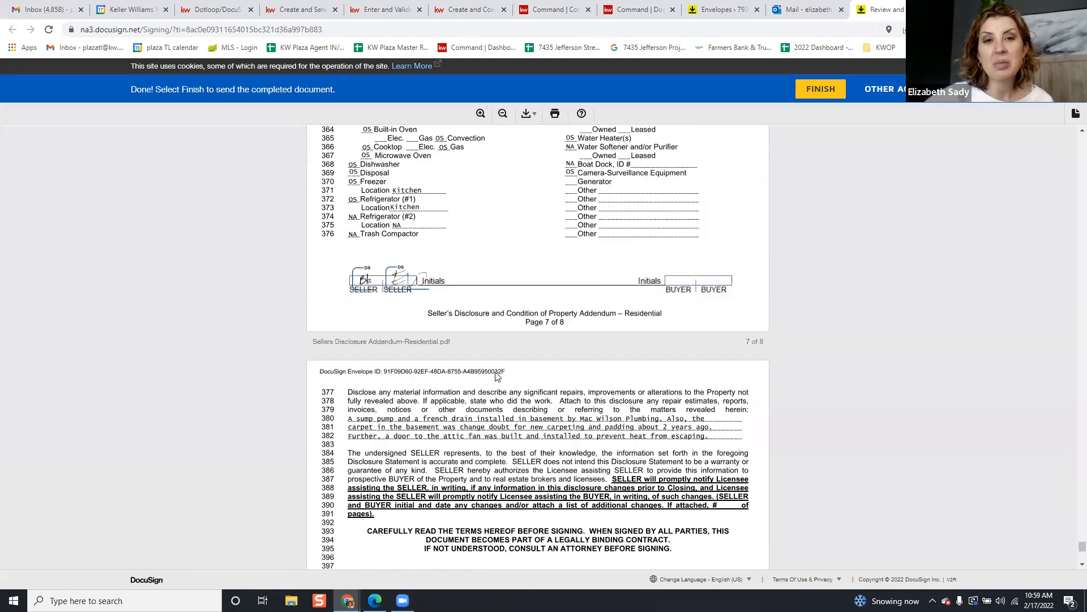
Finish signing and enter and confirm a password for the save-a-copy account
{"action": "left_click", "coordinate": [534, 508]}
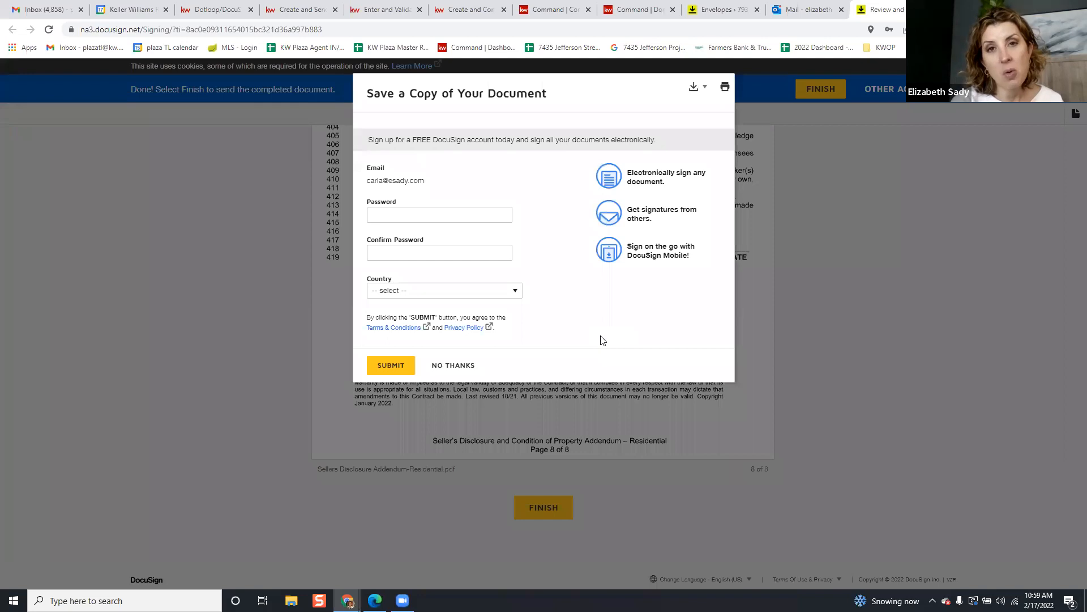
{"action": "left_click", "coordinate": [476, 213]}
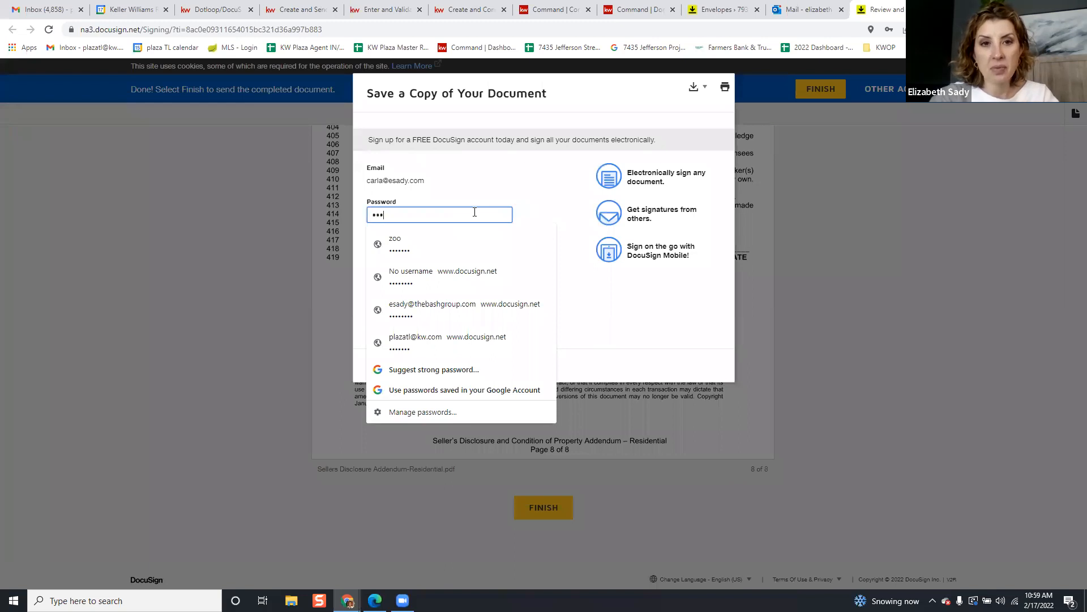
{"action": "key", "text": "BackSpace"}
{"action": "key", "text": "BackSpace"}
{"action": "key", "text": "BackSpace"}
{"action": "key", "text": "BackSpace"}
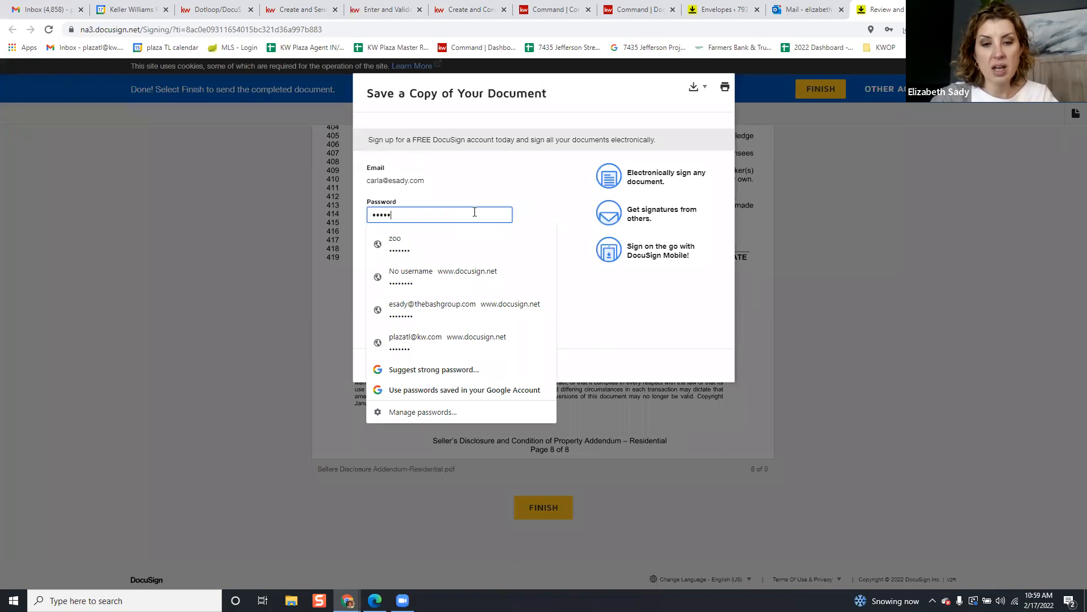
{"action": "key", "text": "BackSpace"}
{"action": "key", "text": "BackSpace"}
{"action": "key", "text": "BackSpace"}
{"action": "key", "text": "BackSpace"}
{"action": "key", "text": "BackSpace"}
{"action": "key", "text": "BackSpace"}
{"action": "key", "text": "BackSpace"}
{"action": "key", "text": "BackSpace"}
{"action": "type", "text": "••"}
{"action": "key", "text": "Tab"}
{"action": "type", "text": "•••"}
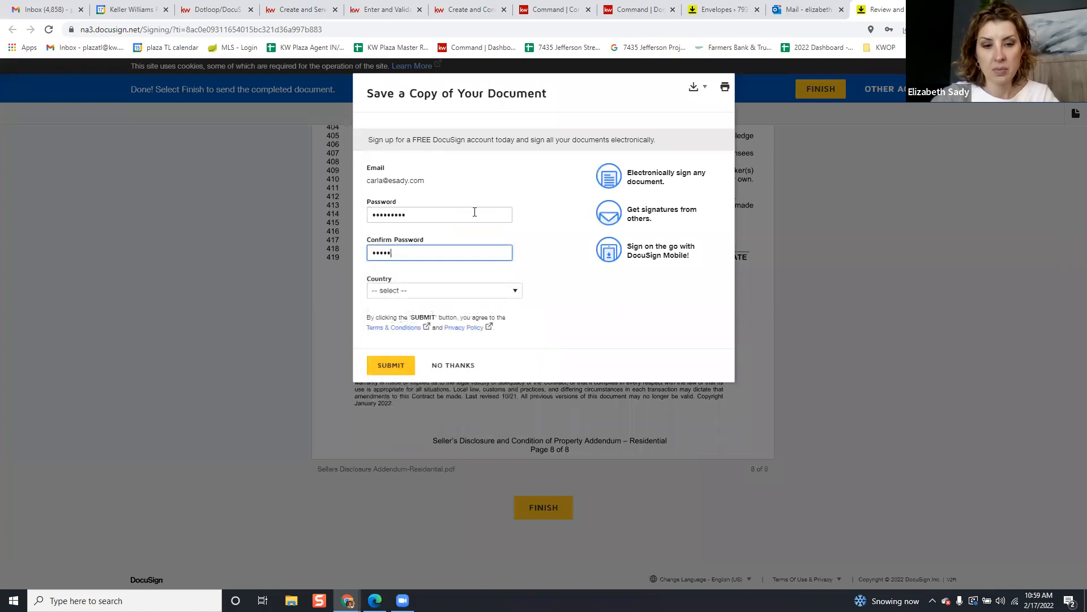
{"action": "left_click", "coordinate": [391, 354]}
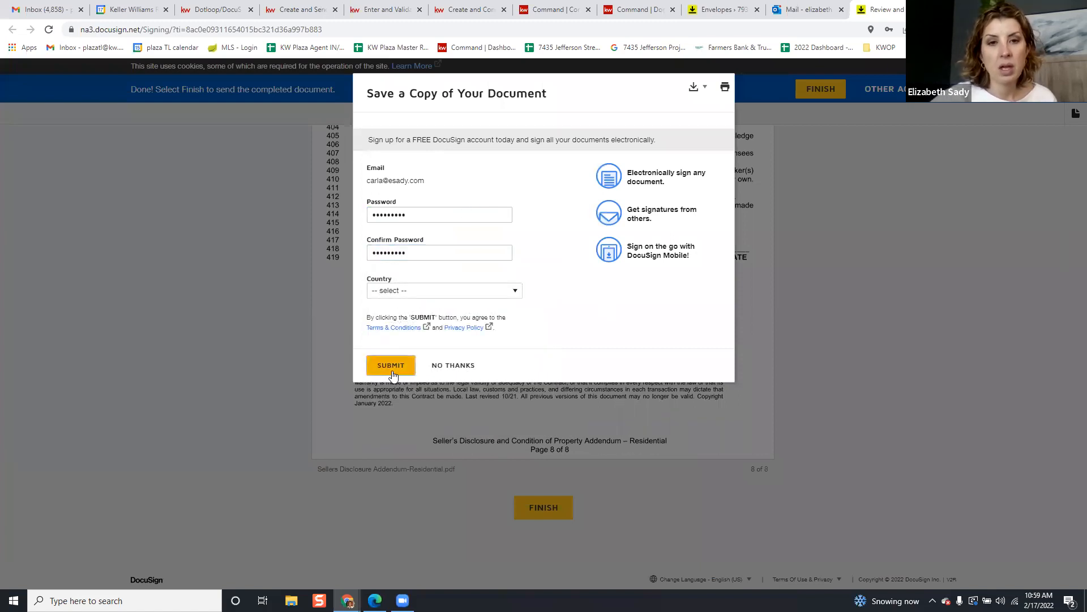
Choose United States as the country and submit the sign-up form
{"action": "left_click", "coordinate": [427, 291]}
{"action": "scroll", "coordinate": [445, 363], "scroll_direction": "down", "scroll_amount": 20}
{"action": "scroll", "coordinate": [504, 441], "scroll_direction": "down", "scroll_amount": 8}
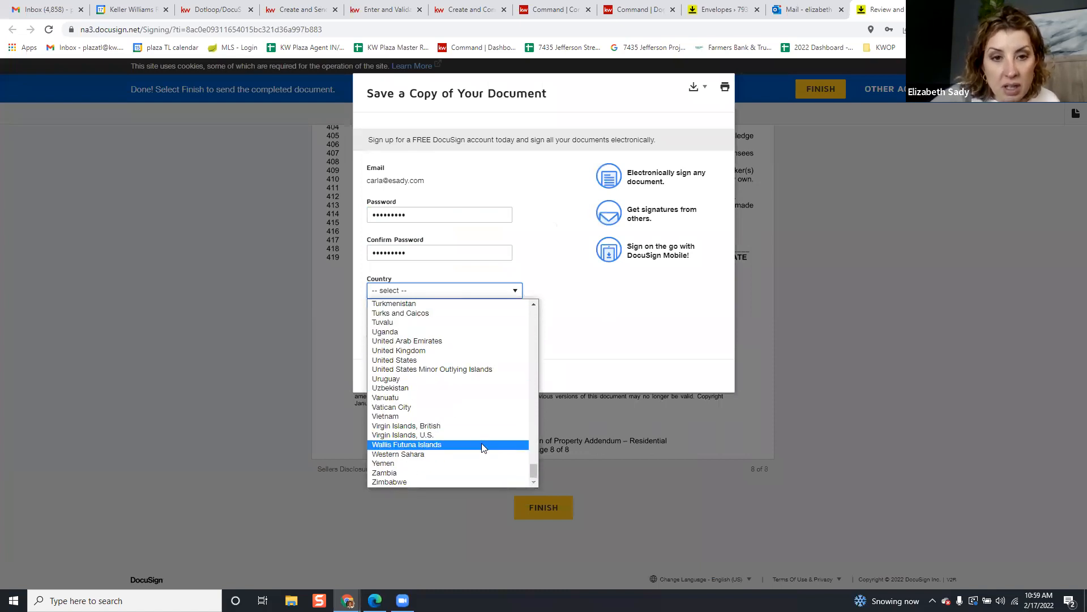
{"action": "left_click", "coordinate": [468, 364]}
{"action": "left_click", "coordinate": [392, 362]}
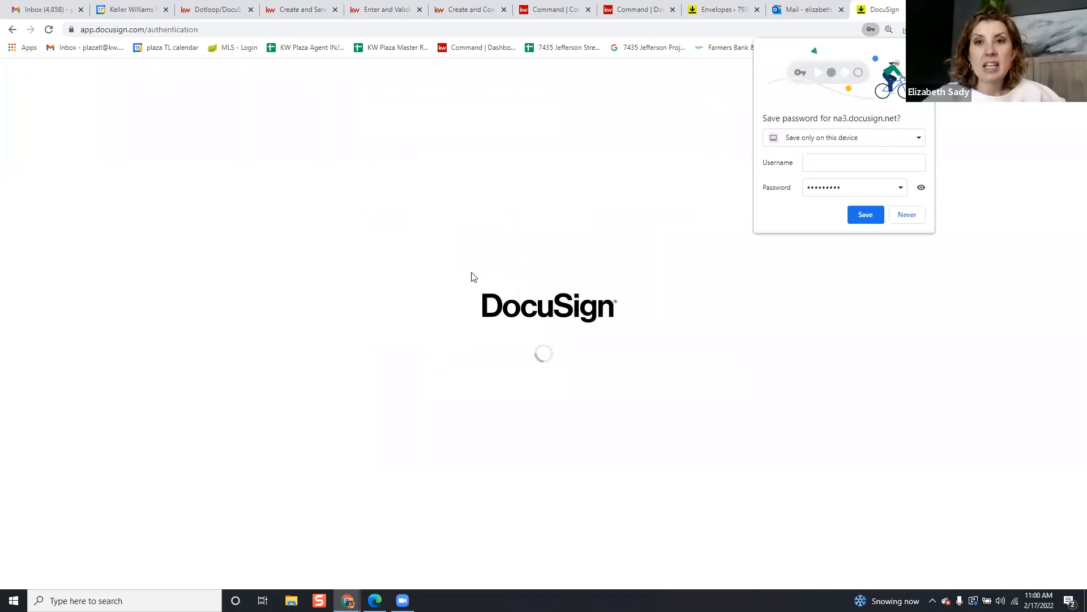
Decline saving the browser password, view the saved offer document, and return to DocuSign Rooms
{"action": "left_click", "coordinate": [906, 216]}
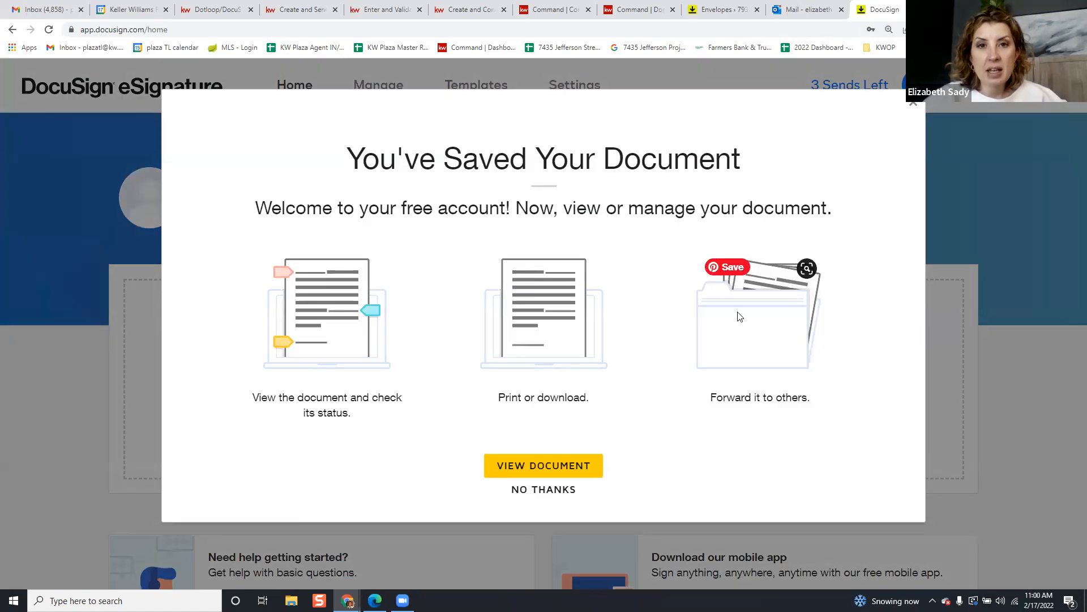
{"action": "left_click", "coordinate": [579, 468]}
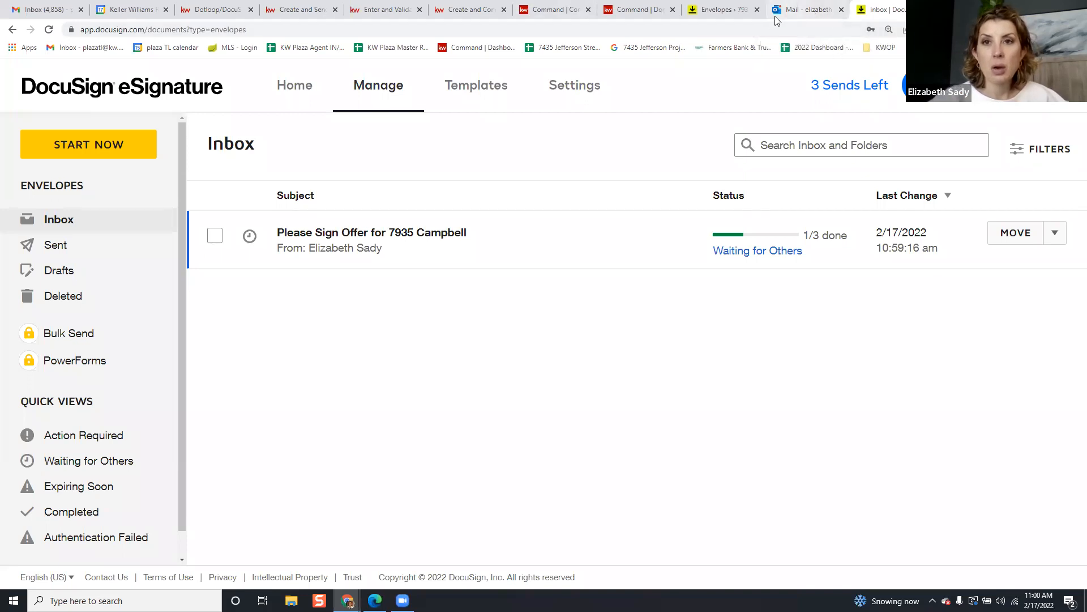
{"action": "left_click", "coordinate": [728, 10]}
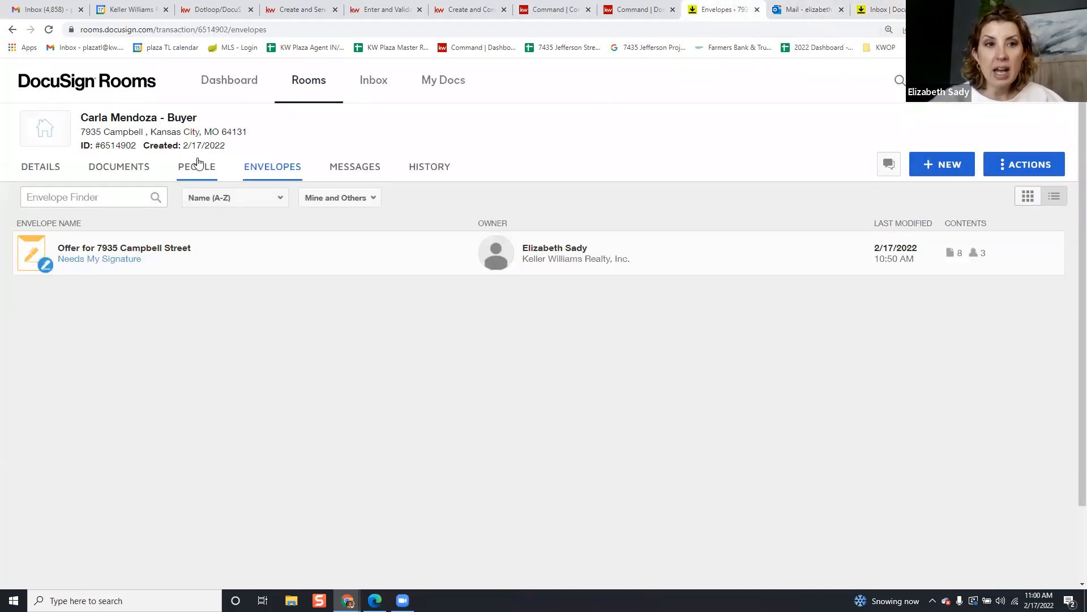
{"action": "left_click", "coordinate": [200, 29]}
{"action": "key", "text": "Return"}
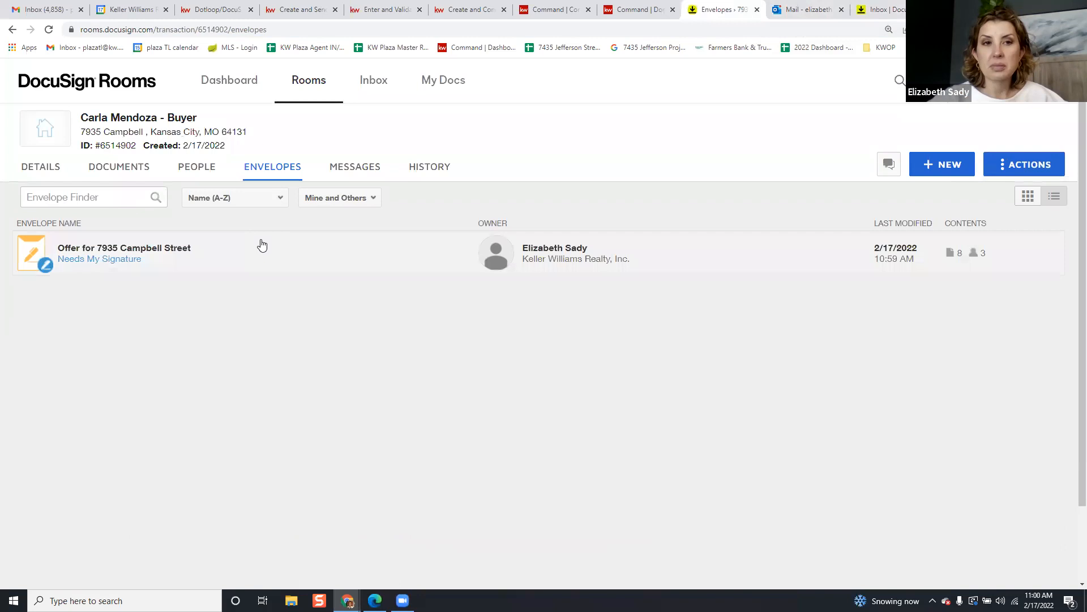
{"action": "left_click", "coordinate": [49, 5]}
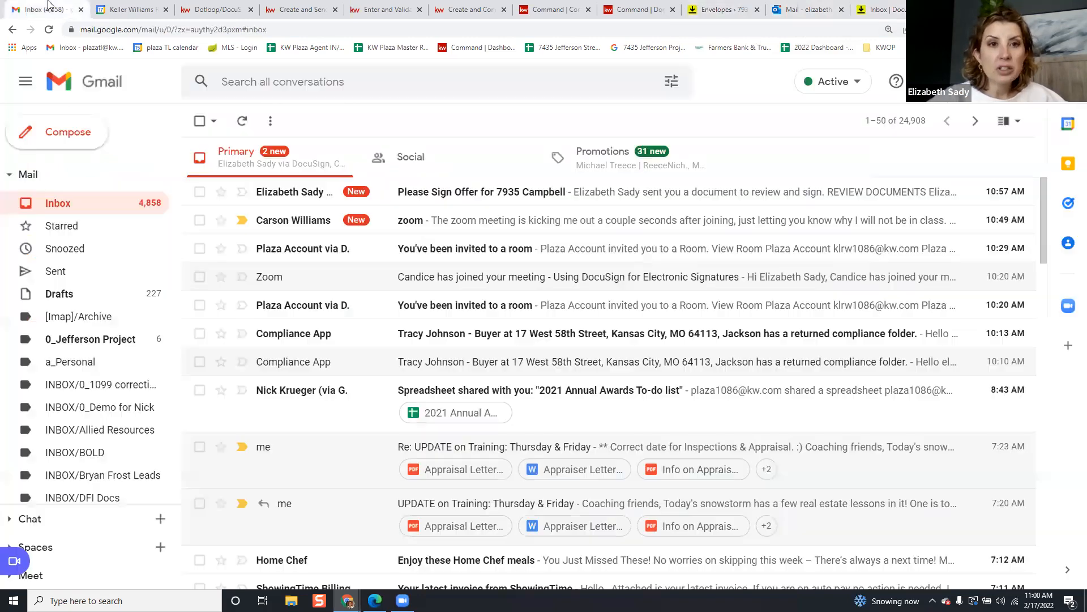
{"action": "left_click", "coordinate": [617, 203]}
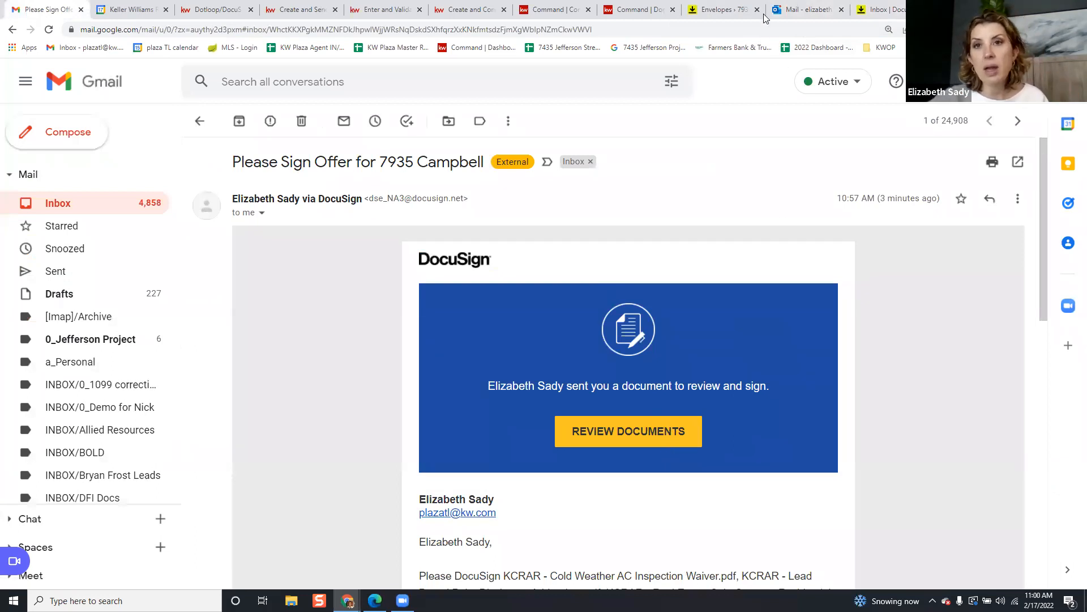
{"action": "left_click", "coordinate": [719, 8]}
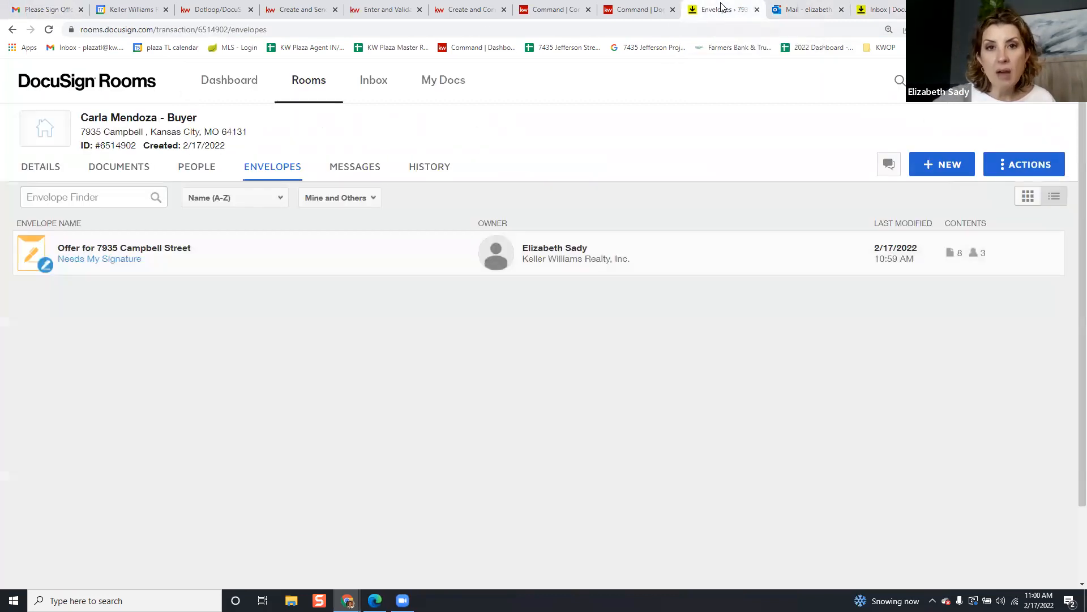
{"action": "left_click", "coordinate": [119, 265]}
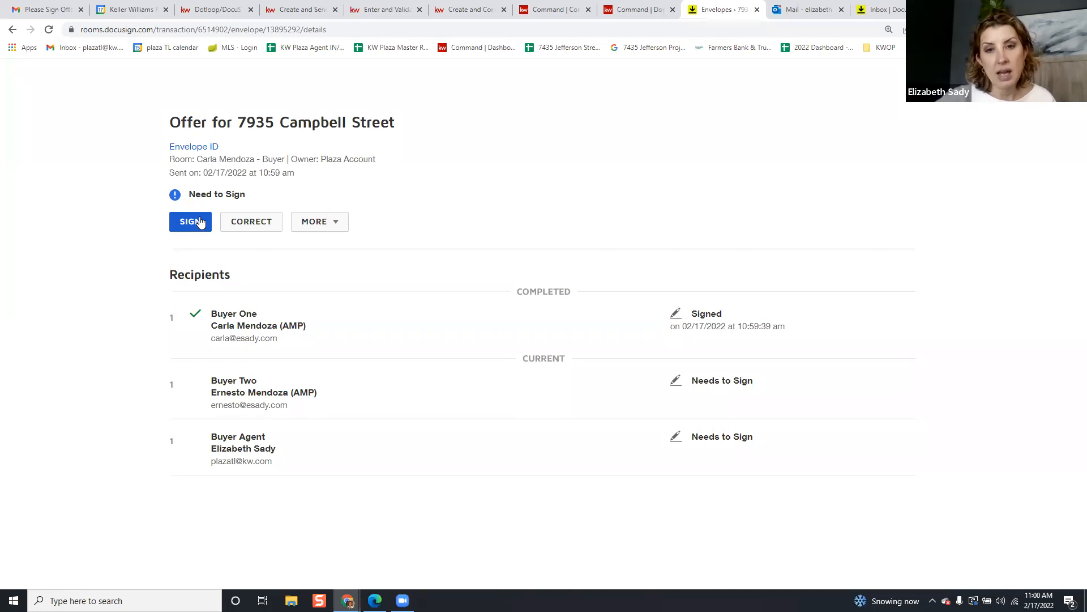
Sign the disclosure and the Buyer Agency Agreement as buyer agent, then finish the envelope
{"action": "left_click", "coordinate": [200, 221]}
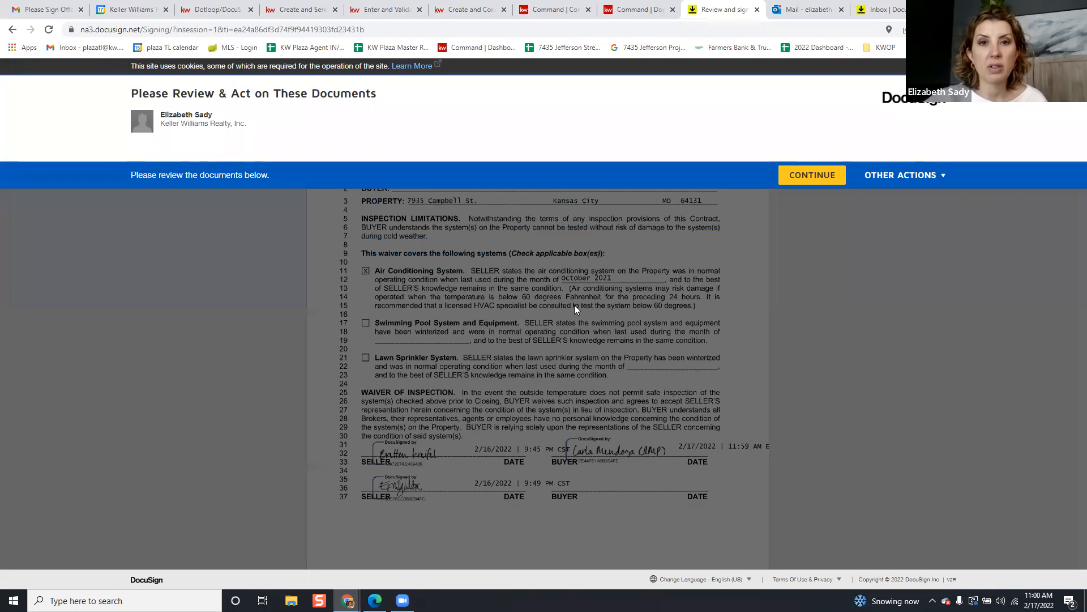
{"action": "left_click", "coordinate": [810, 176]}
{"action": "scroll", "coordinate": [255, 233], "scroll_direction": "down", "scroll_amount": 7}
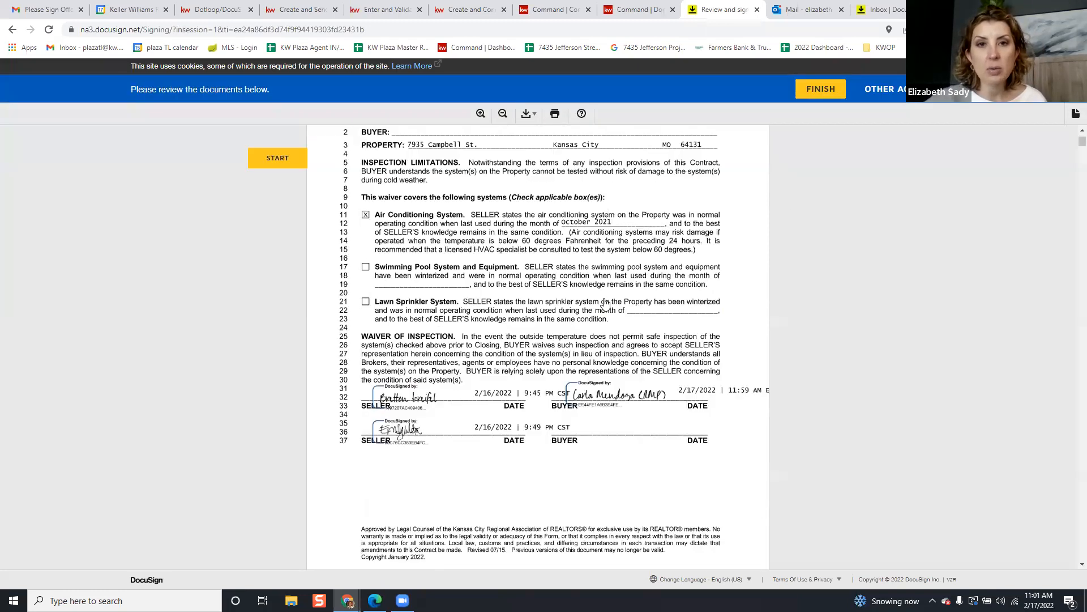
{"action": "left_click", "coordinate": [286, 160]}
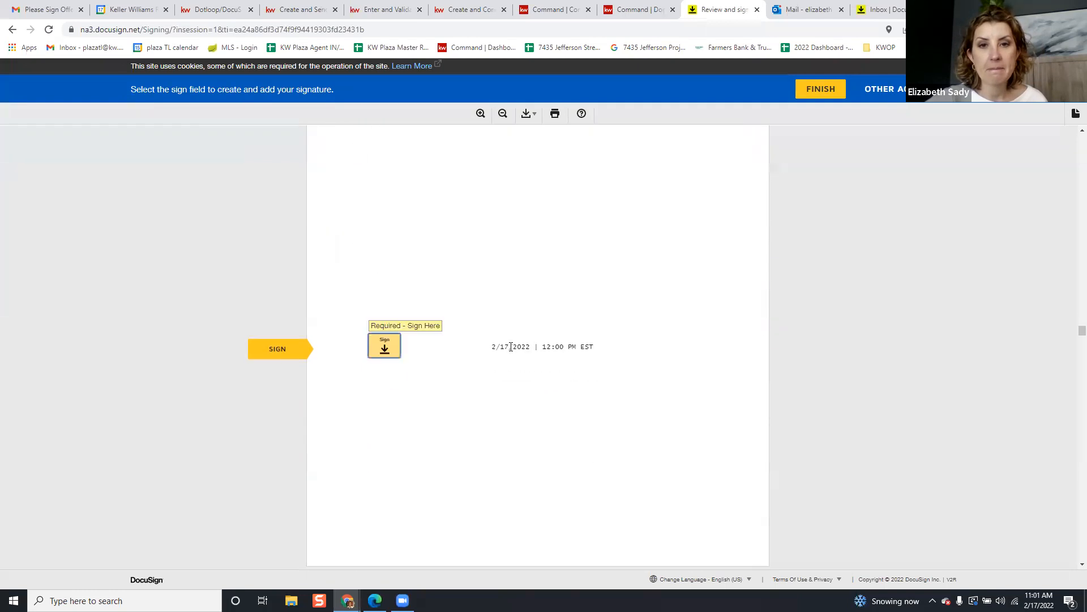
{"action": "left_click", "coordinate": [390, 345]}
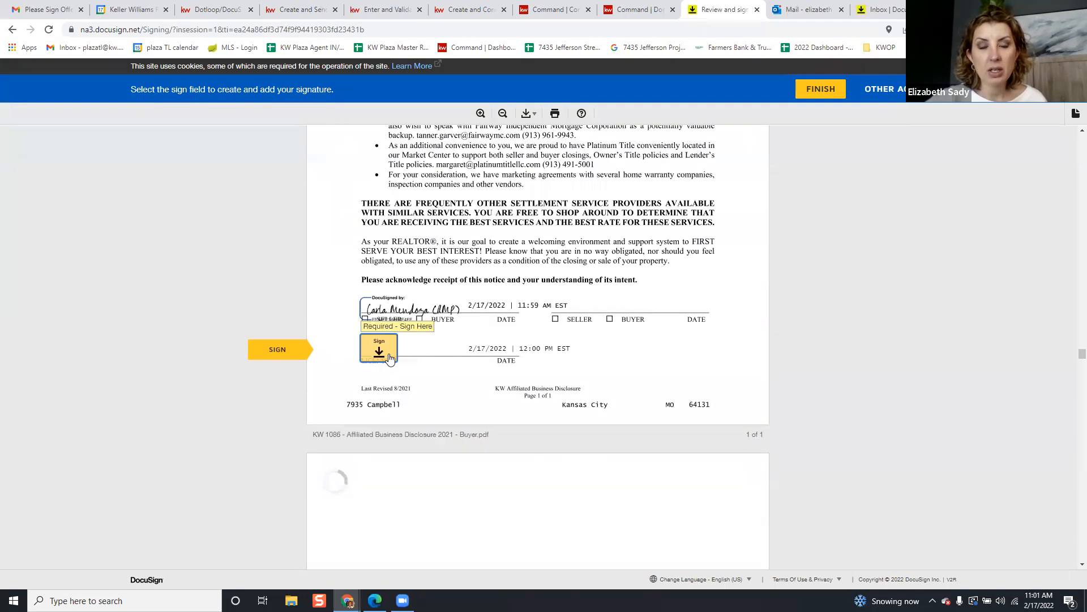
{"action": "left_click", "coordinate": [384, 346]}
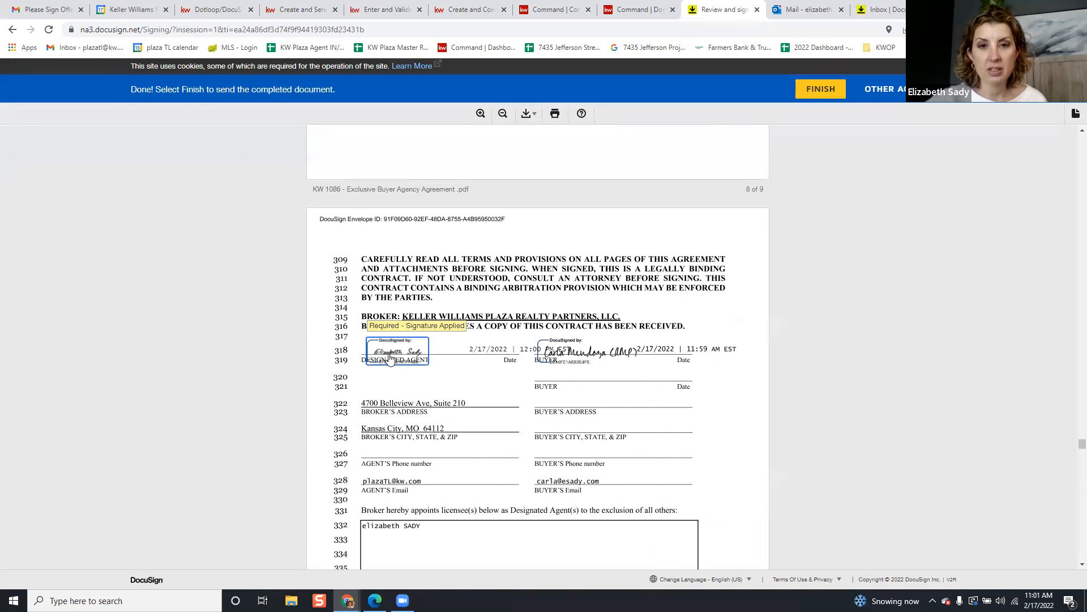
{"action": "scroll", "coordinate": [765, 342], "scroll_direction": "down", "scroll_amount": 15}
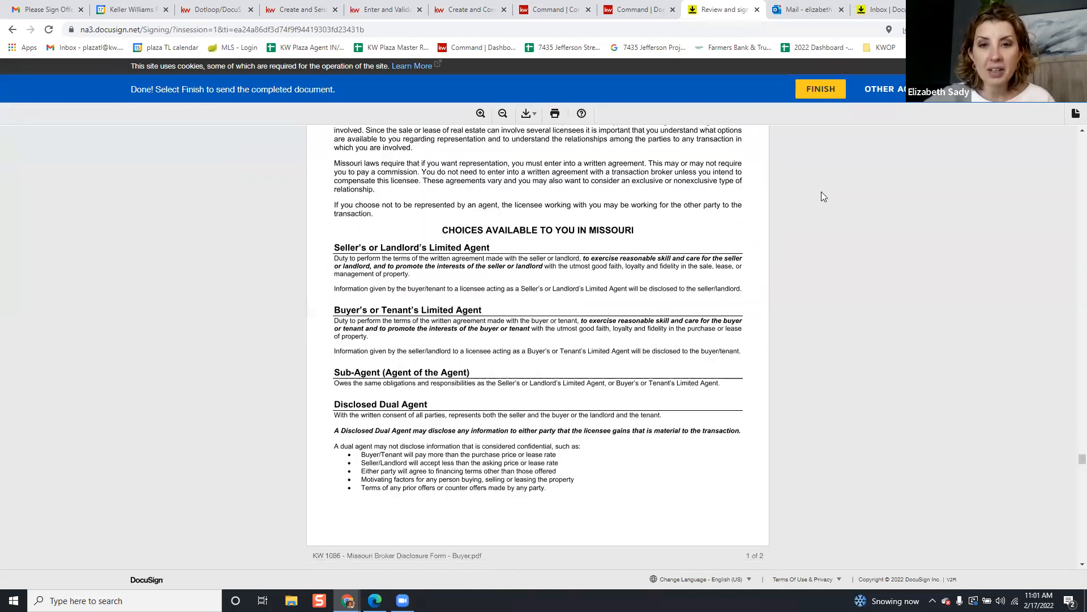
{"action": "left_click", "coordinate": [826, 99]}
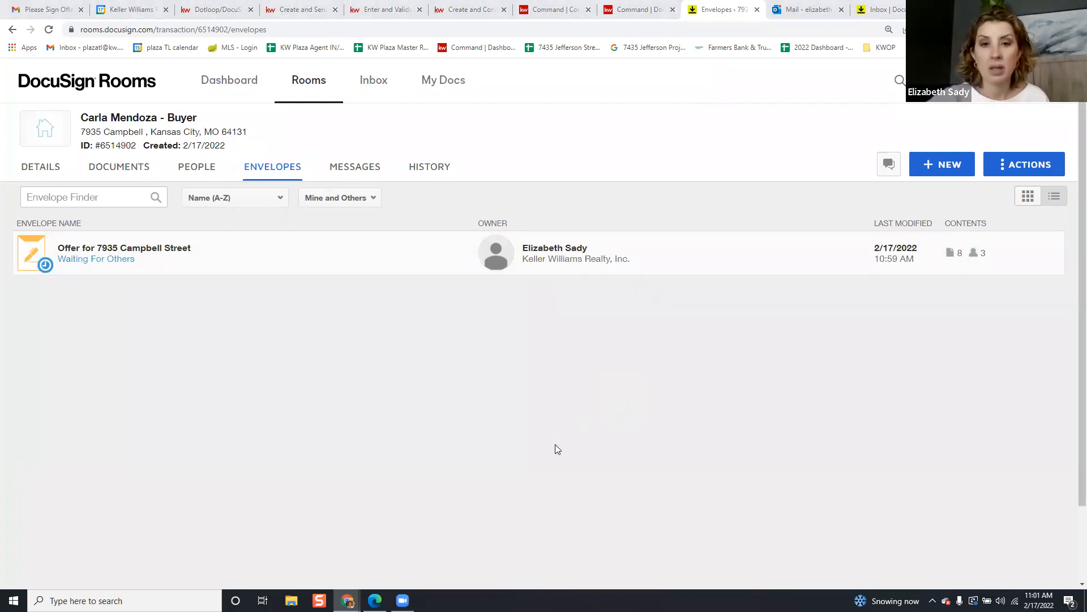
Check the offer envelope's recipients show the agent signed, then switch to Outlook
{"action": "left_click", "coordinate": [119, 264]}
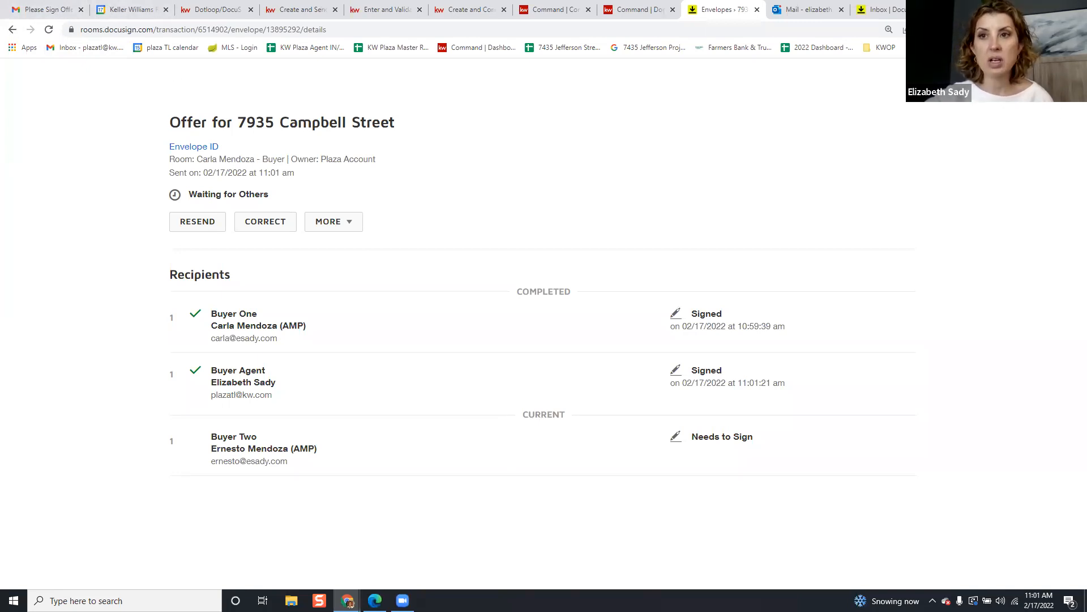
{"action": "left_click", "coordinate": [1058, 81]}
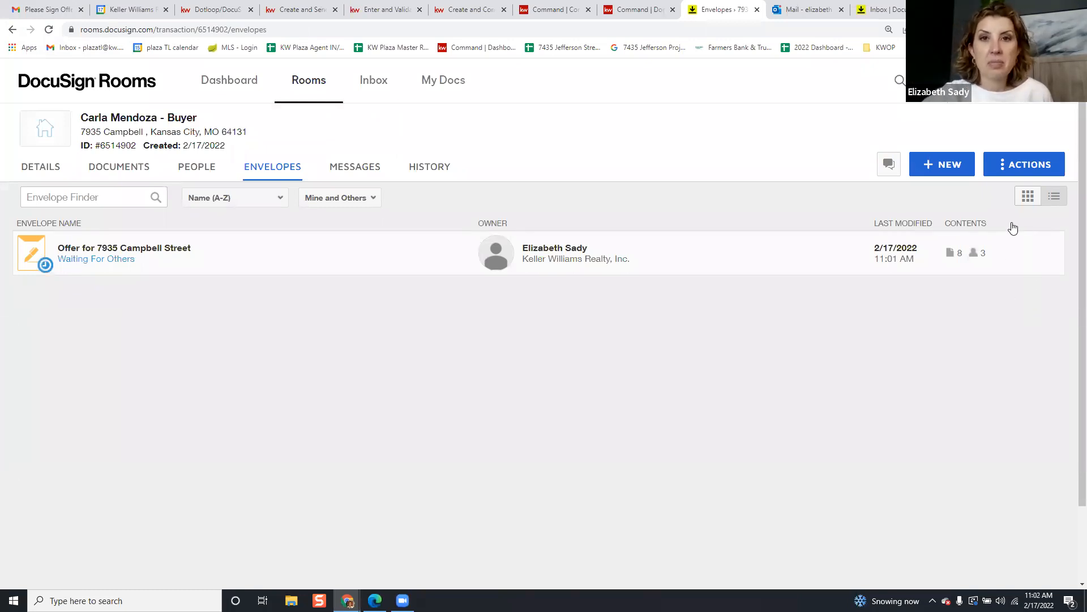
{"action": "left_click", "coordinate": [807, 9]}
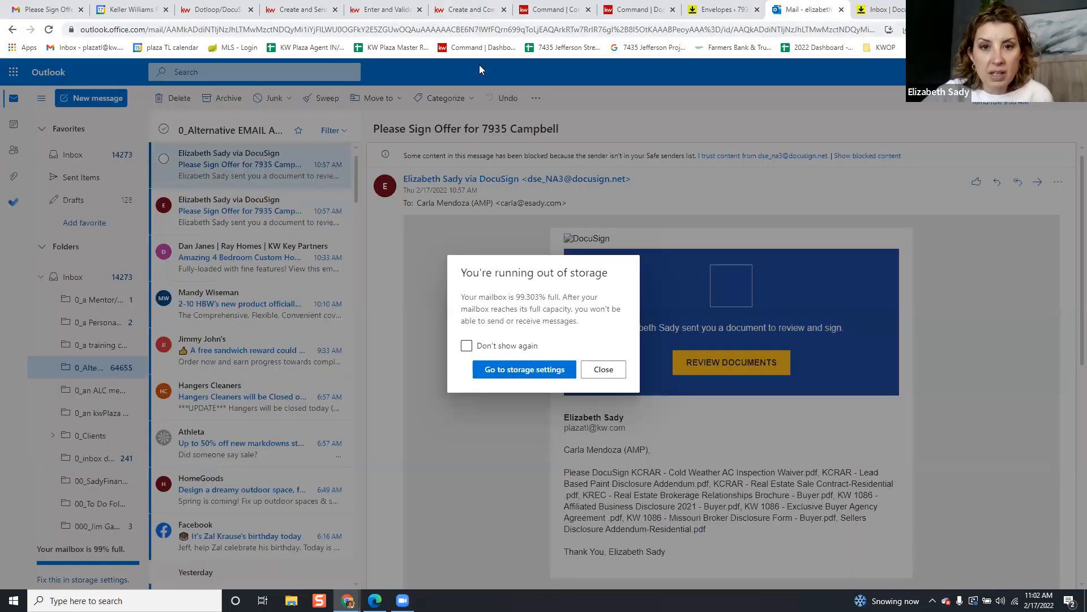
{"action": "left_click", "coordinate": [602, 370]}
{"action": "left_click", "coordinate": [719, 32]}
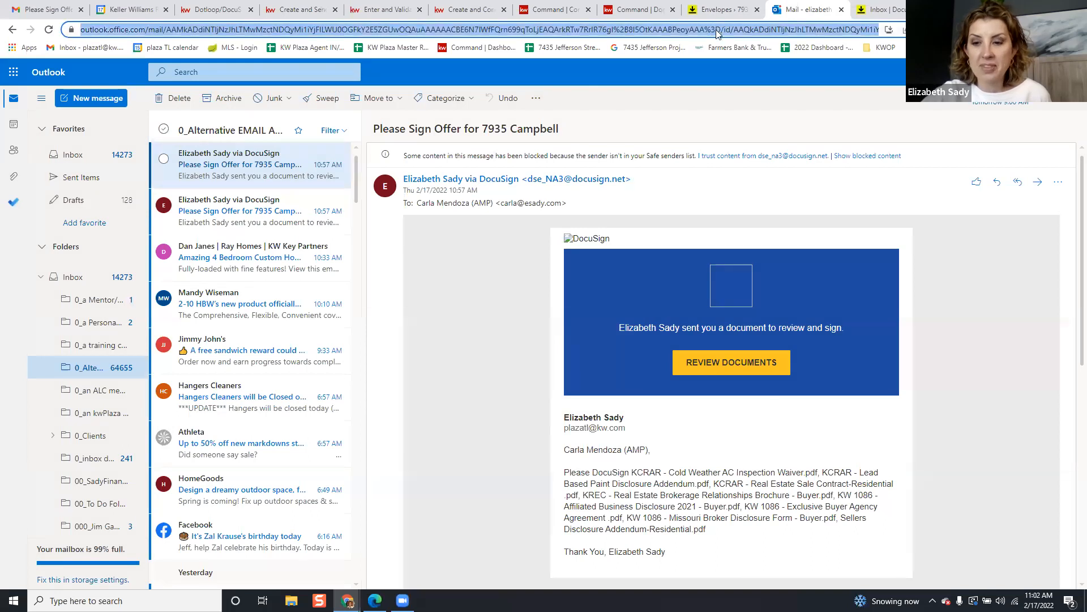
{"action": "key", "text": "Return"}
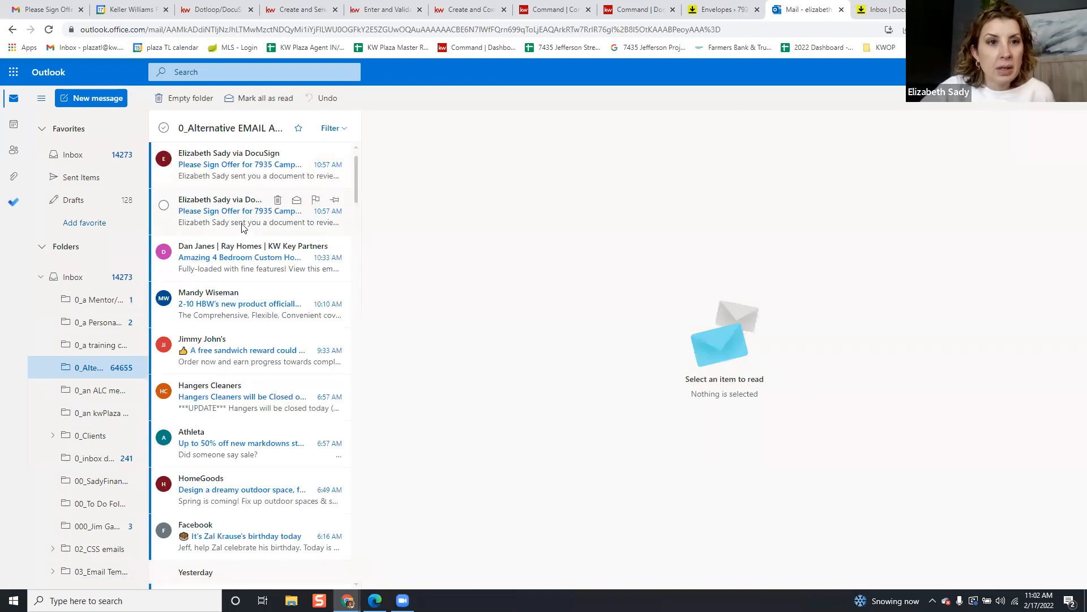
{"action": "left_click", "coordinate": [244, 163]}
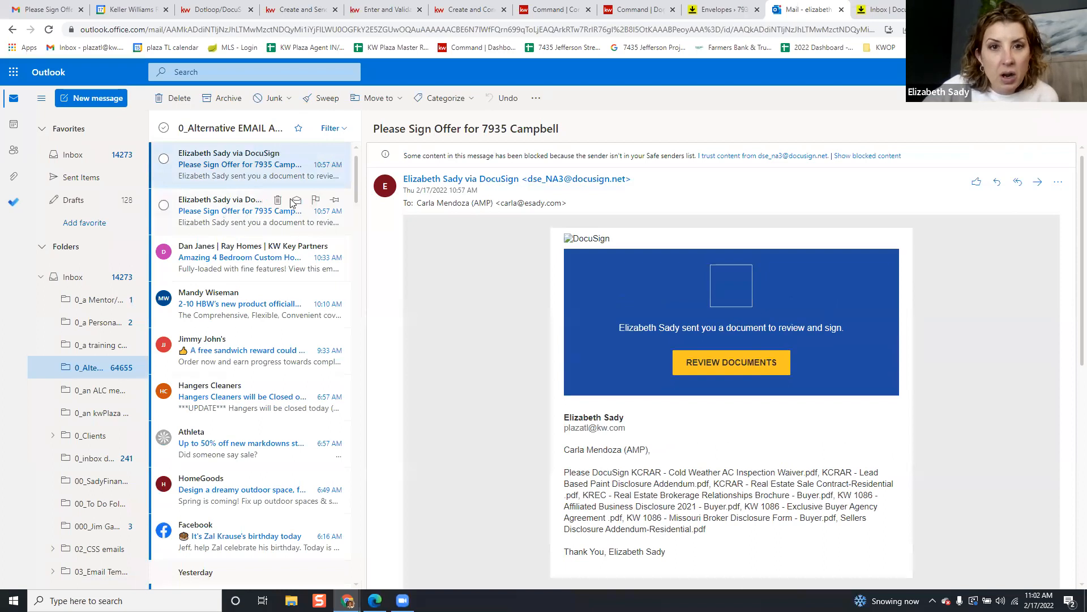
{"action": "left_click", "coordinate": [290, 205]}
{"action": "left_click", "coordinate": [742, 360]}
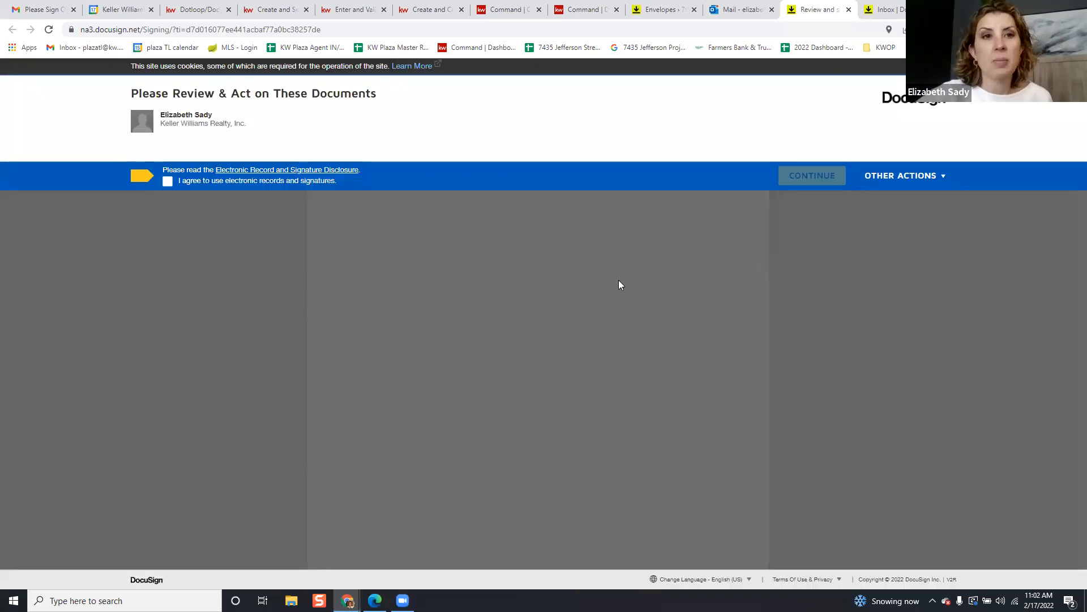
Accept electronic records, start signing, and adopt initials on the first buyer initial field
{"action": "left_click", "coordinate": [168, 181]}
{"action": "left_click", "coordinate": [807, 178]}
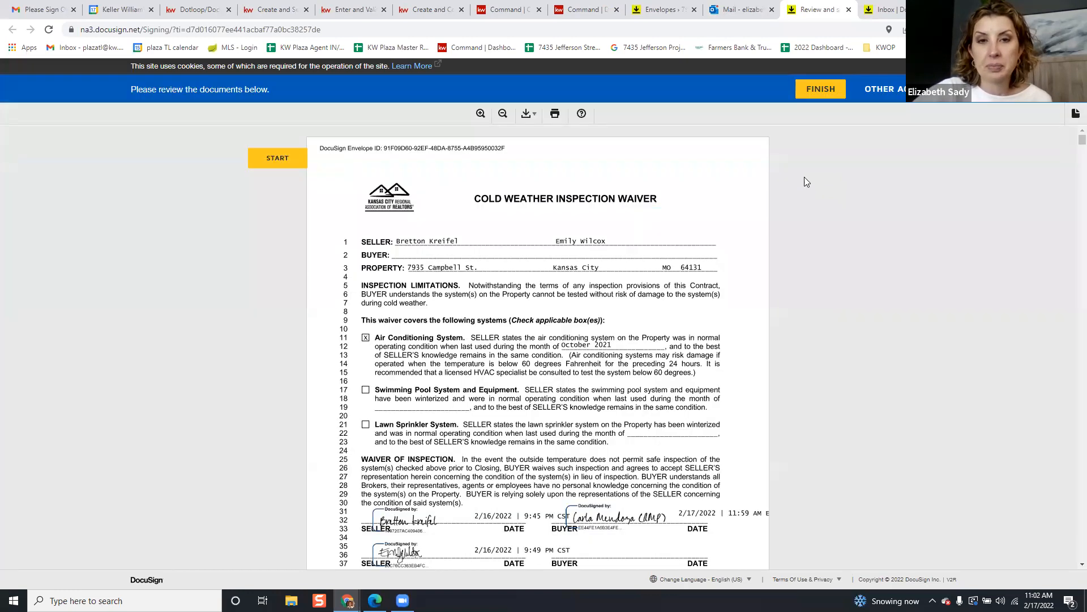
{"action": "left_click", "coordinate": [270, 161]}
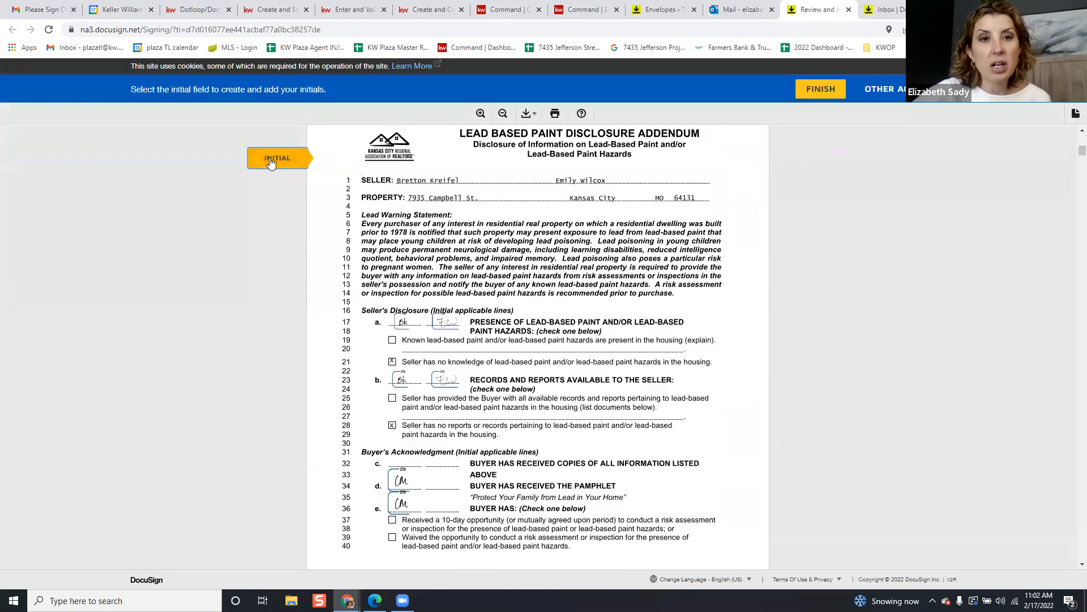
{"action": "left_click", "coordinate": [720, 351]}
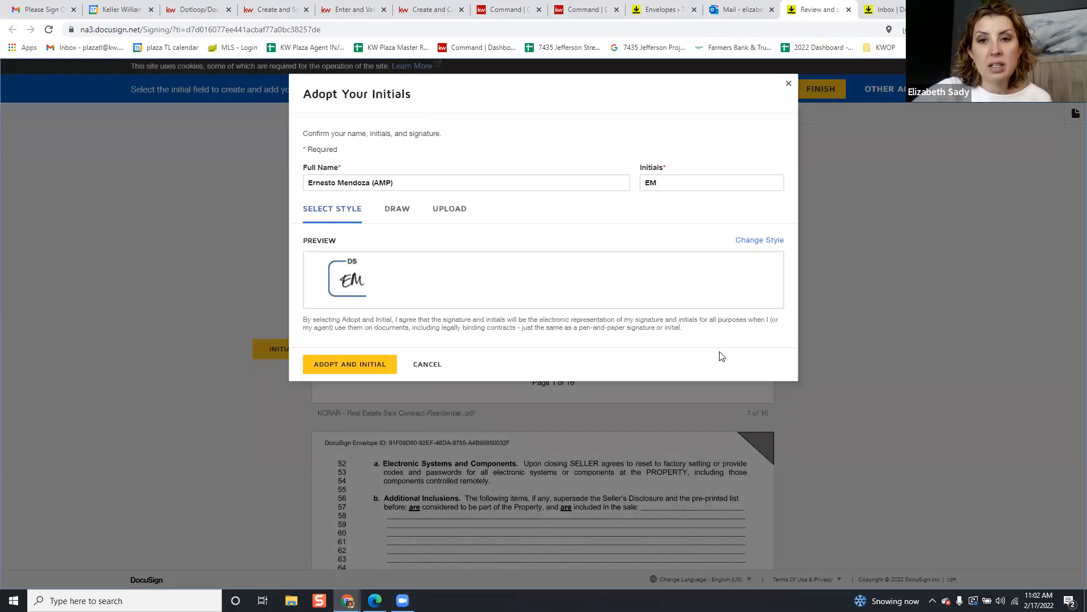
{"action": "left_click", "coordinate": [347, 362]}
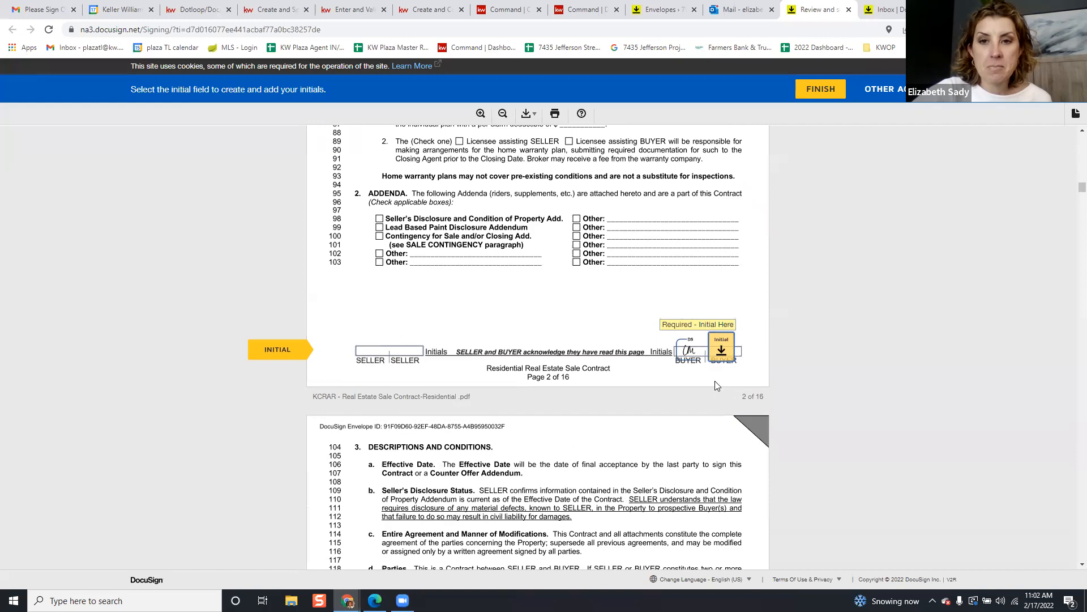
Initial the buyer fields on sale contract pages 2 through 12
{"action": "left_click", "coordinate": [720, 349]}
{"action": "scroll", "coordinate": [721, 351], "scroll_direction": "down", "scroll_amount": 20}
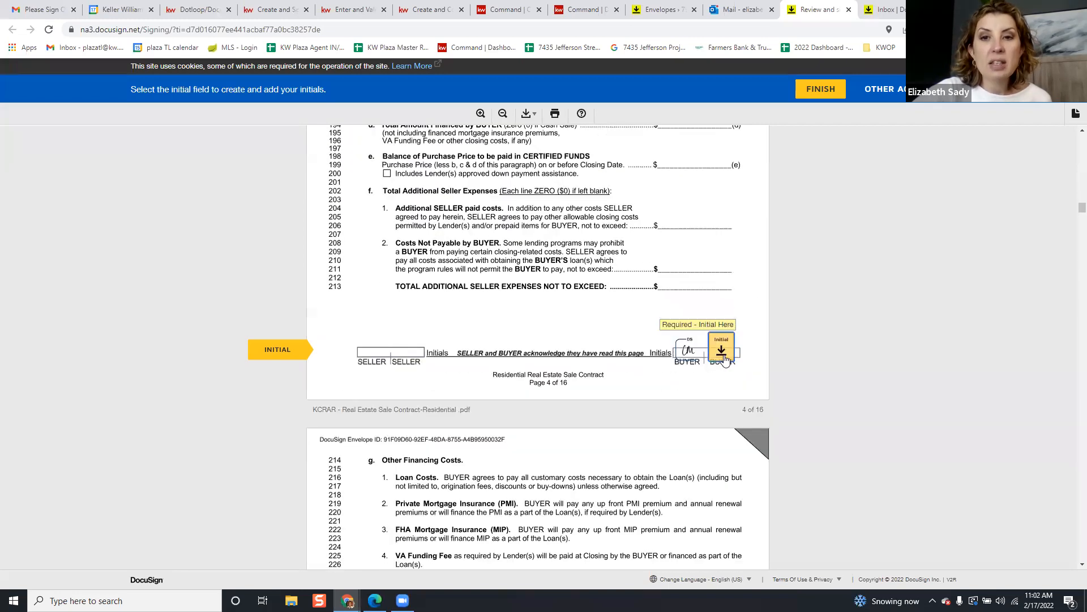
{"action": "scroll", "coordinate": [725, 361], "scroll_direction": "down", "scroll_amount": 20}
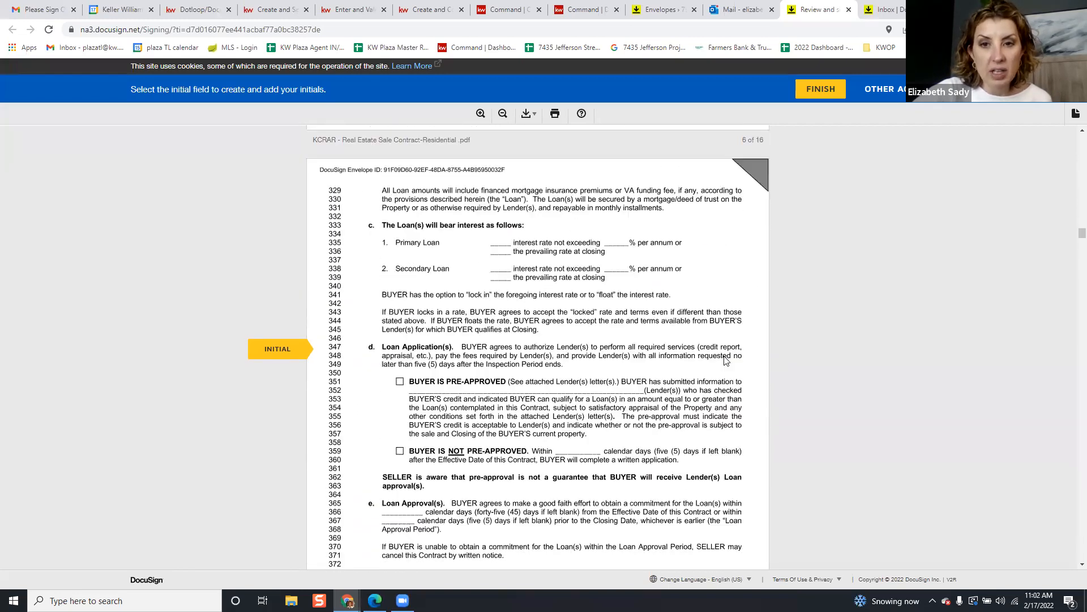
{"action": "left_click", "coordinate": [726, 361]}
{"action": "left_click", "coordinate": [726, 361]}
{"action": "left_click", "coordinate": [726, 360]}
{"action": "left_click", "coordinate": [726, 361]}
{"action": "left_click", "coordinate": [726, 361]}
{"action": "left_click", "coordinate": [726, 361]}
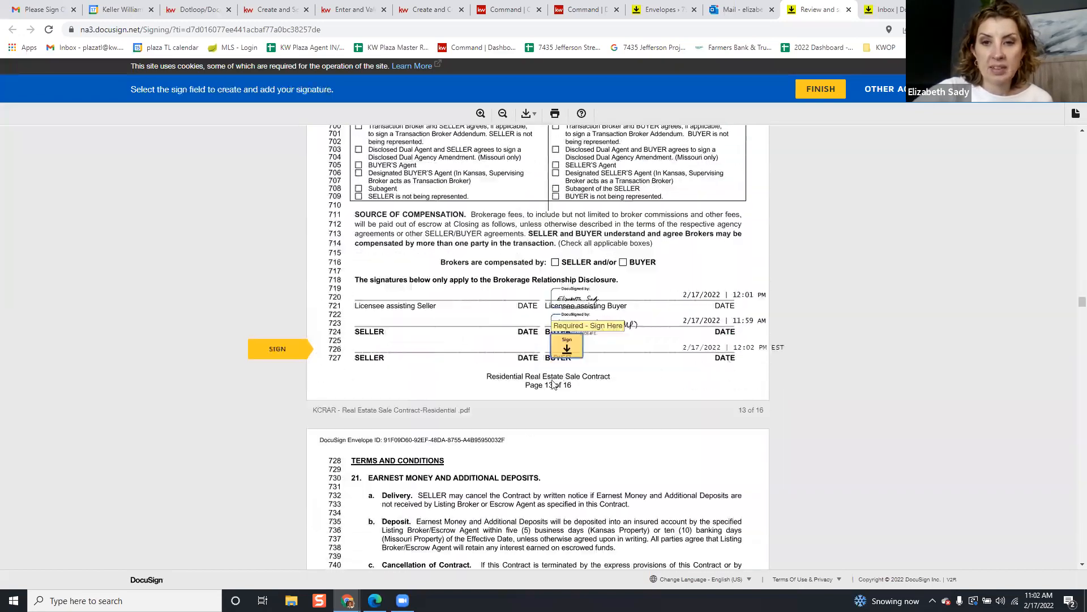
Sign the buyer lines on pages 13 and 16 and initial pages 14 and 15
{"action": "left_click", "coordinate": [575, 349]}
{"action": "left_click", "coordinate": [727, 355]}
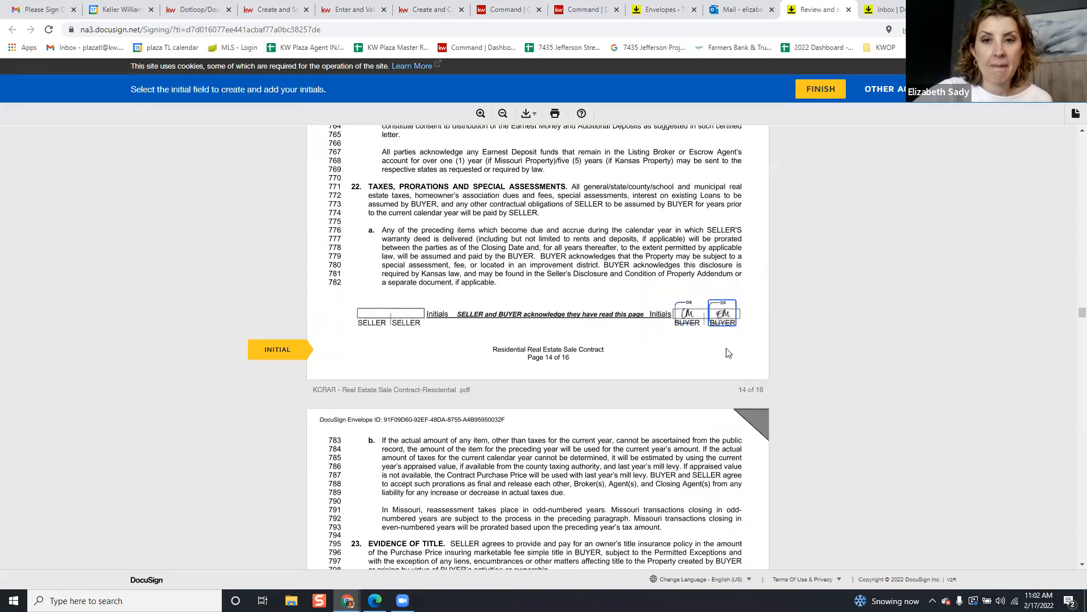
{"action": "left_click", "coordinate": [726, 355]}
{"action": "left_click", "coordinate": [578, 354]}
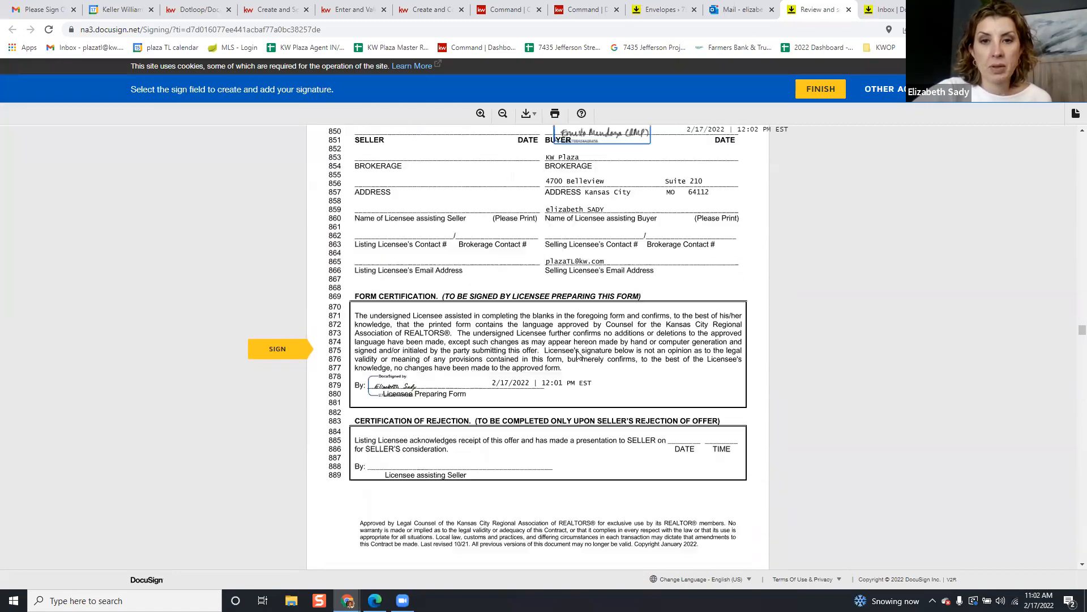
Sign the Affiliated Business Disclosure, initial and sign the Buyer Agency Agreement, and sign the Missouri Broker Disclosure
{"action": "left_click", "coordinate": [579, 354]}
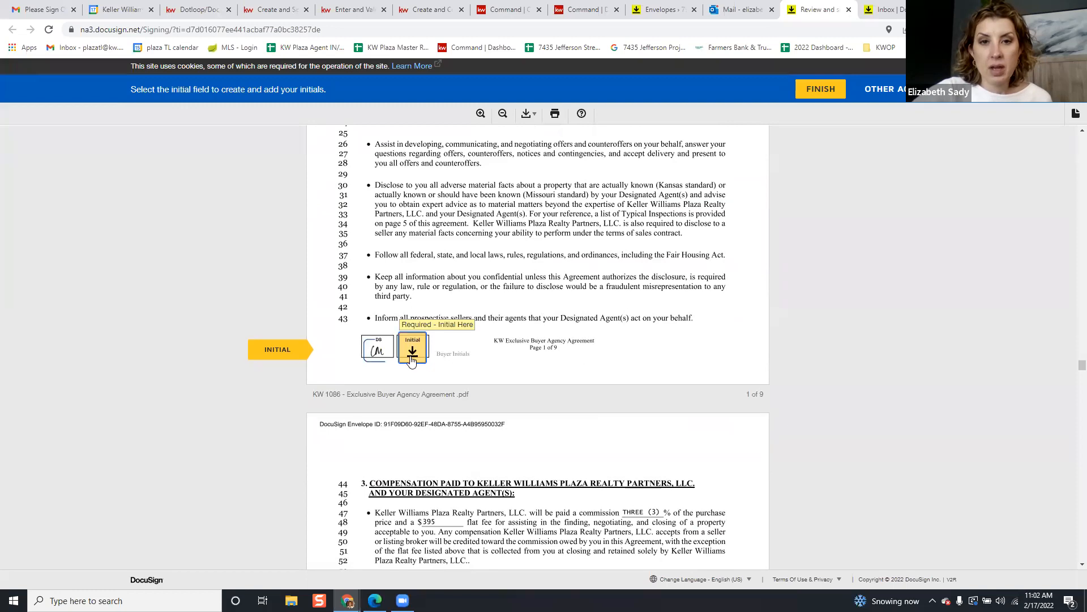
{"action": "left_click", "coordinate": [412, 360]}
{"action": "left_click", "coordinate": [412, 356]}
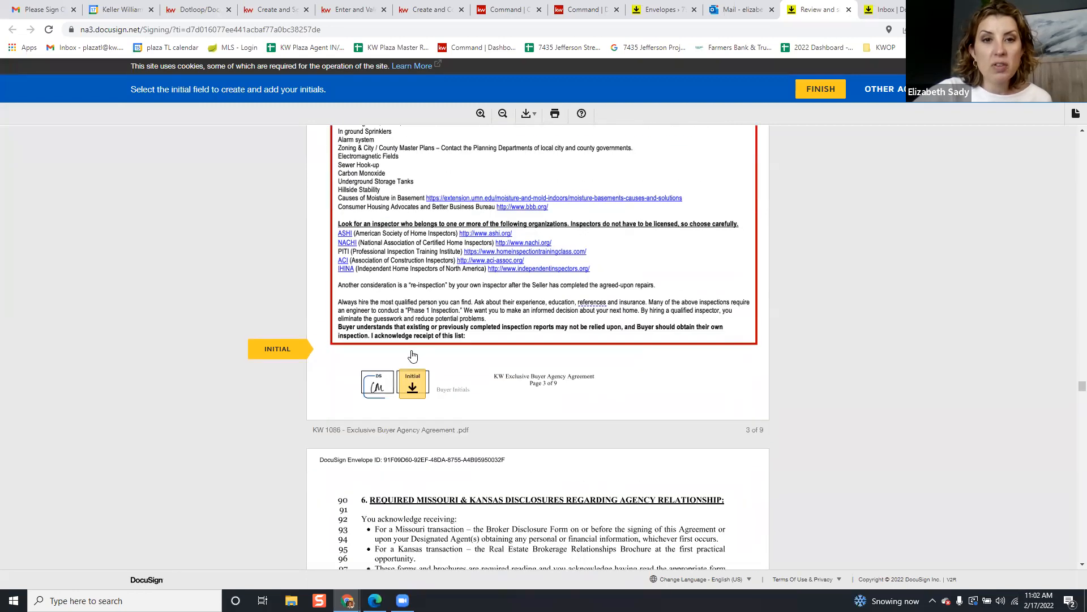
{"action": "left_click", "coordinate": [412, 351]}
{"action": "left_click", "coordinate": [412, 351]}
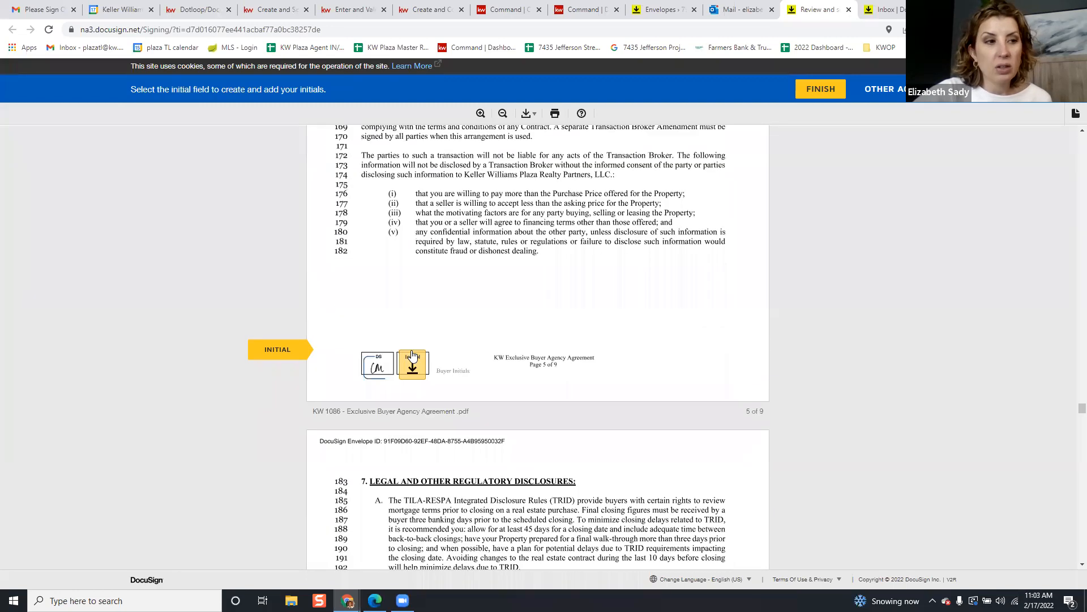
{"action": "left_click", "coordinate": [411, 352]}
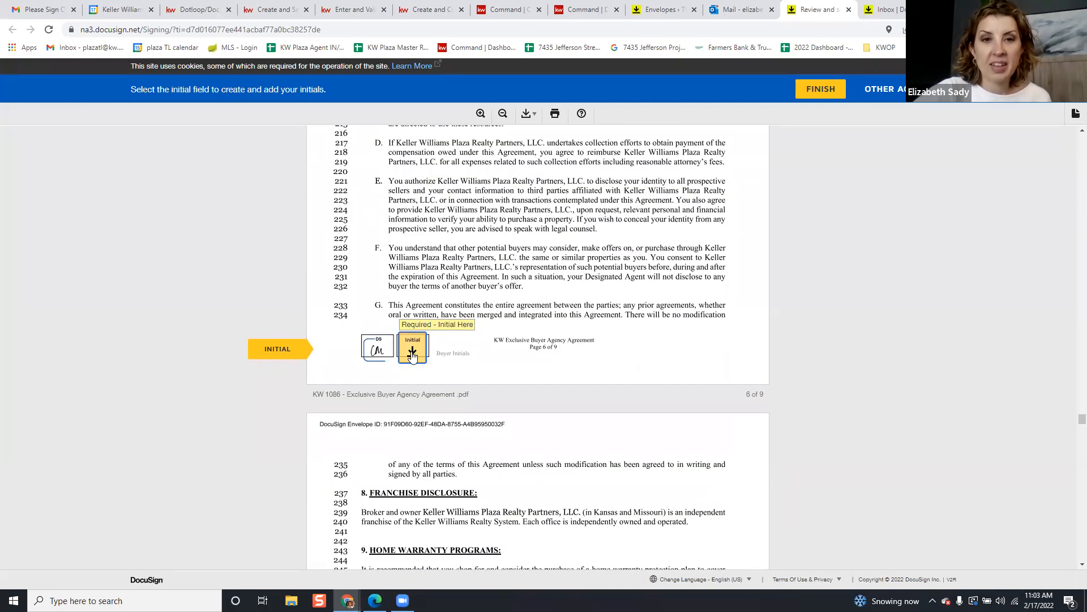
{"action": "left_click", "coordinate": [413, 353]}
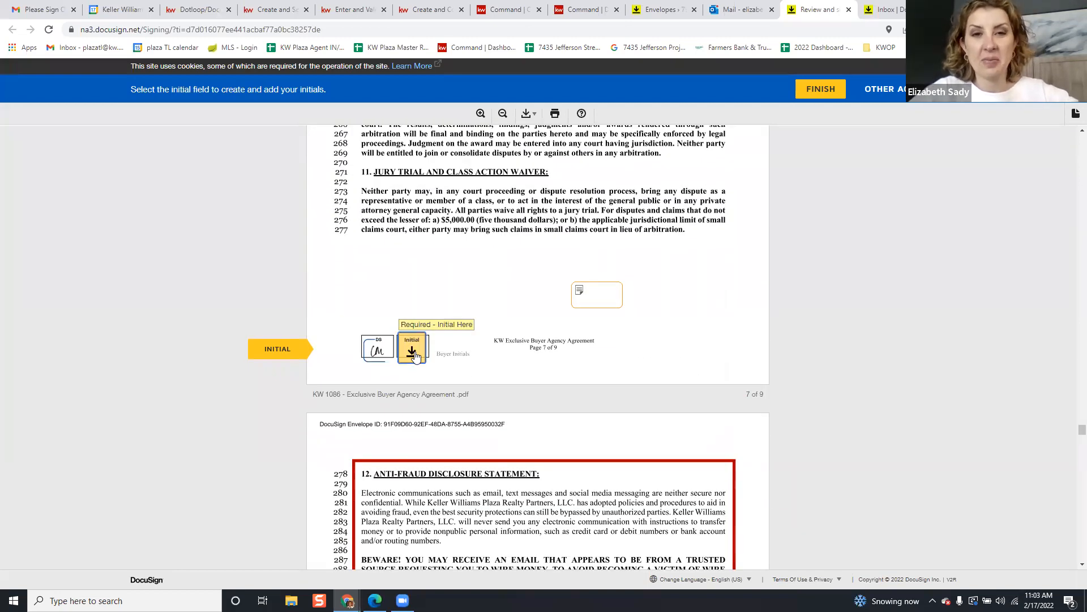
{"action": "left_click", "coordinate": [414, 352]}
{"action": "left_click", "coordinate": [413, 350]}
{"action": "left_click", "coordinate": [537, 350]}
{"action": "left_click", "coordinate": [443, 344]}
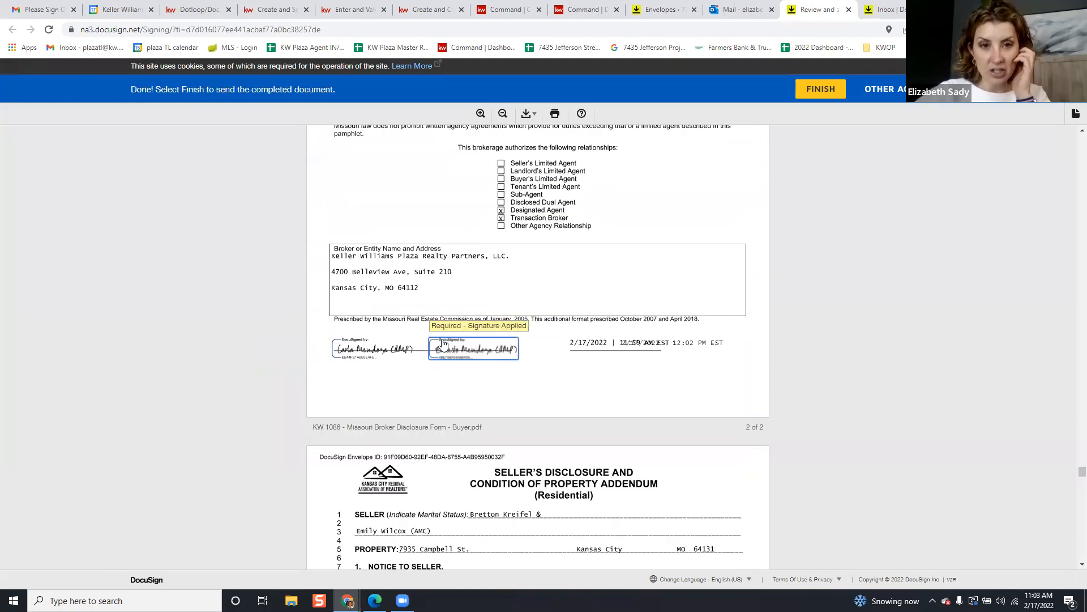
{"action": "scroll", "coordinate": [513, 366], "scroll_direction": "down", "scroll_amount": 6}
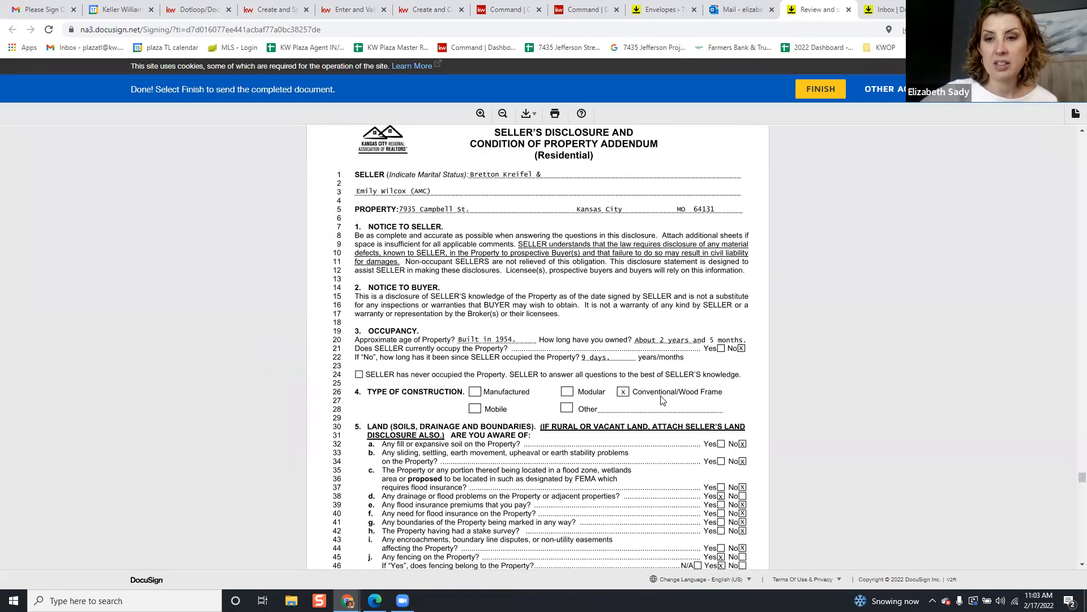
Finish signing and enter and confirm a password for the new free account
{"action": "left_click", "coordinate": [822, 90]}
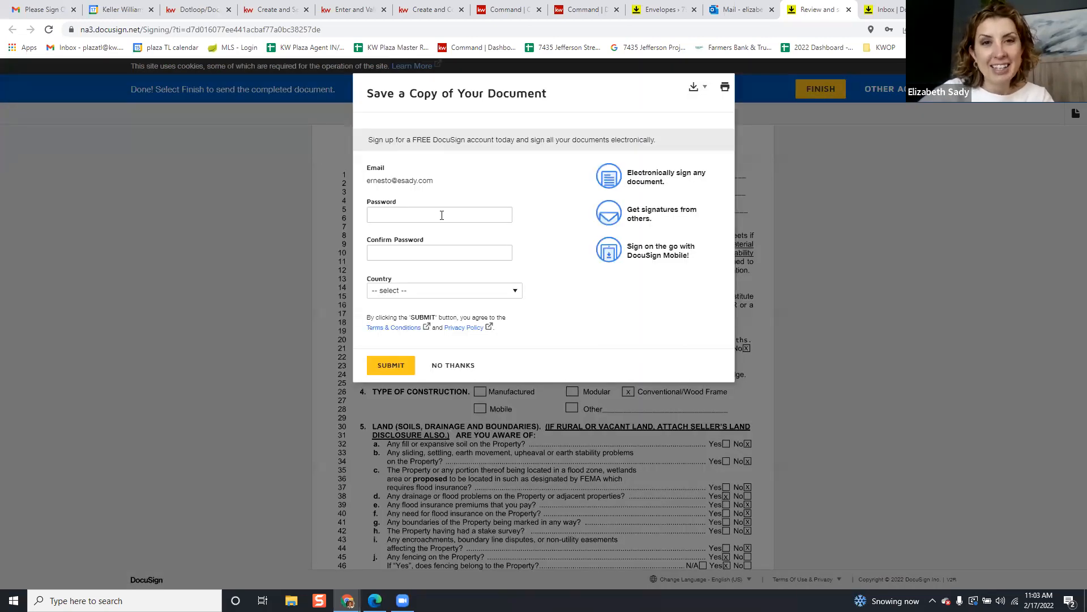
{"action": "left_click", "coordinate": [442, 215]}
{"action": "type", "text": "***"}
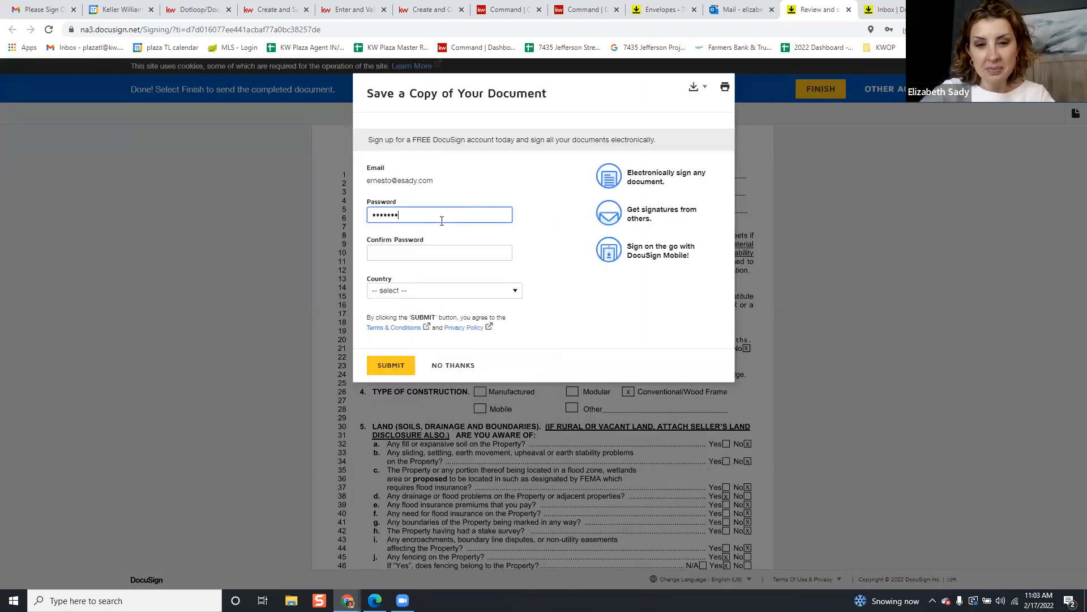
{"action": "key", "text": "BackSpace"}
{"action": "type", "text": "***"}
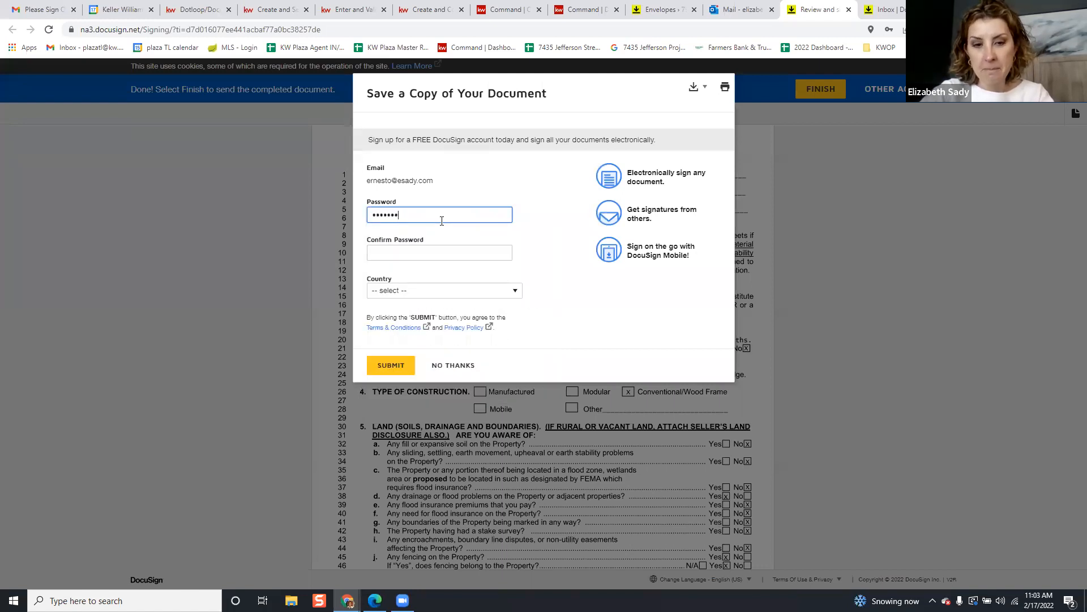
{"action": "key", "text": "Tab"}
{"action": "type", "text": "***"}
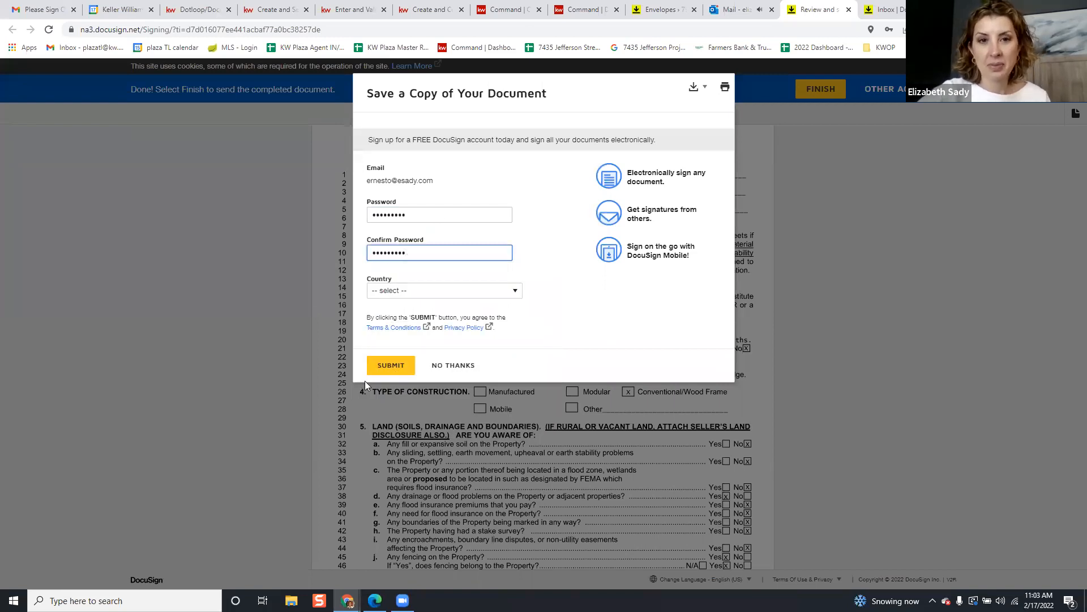
Select United States as the country and submit to save the copy
{"action": "left_click", "coordinate": [412, 291]}
{"action": "scroll", "coordinate": [431, 381], "scroll_direction": "down", "scroll_amount": 15}
{"action": "scroll", "coordinate": [431, 381], "scroll_direction": "down", "scroll_amount": 10}
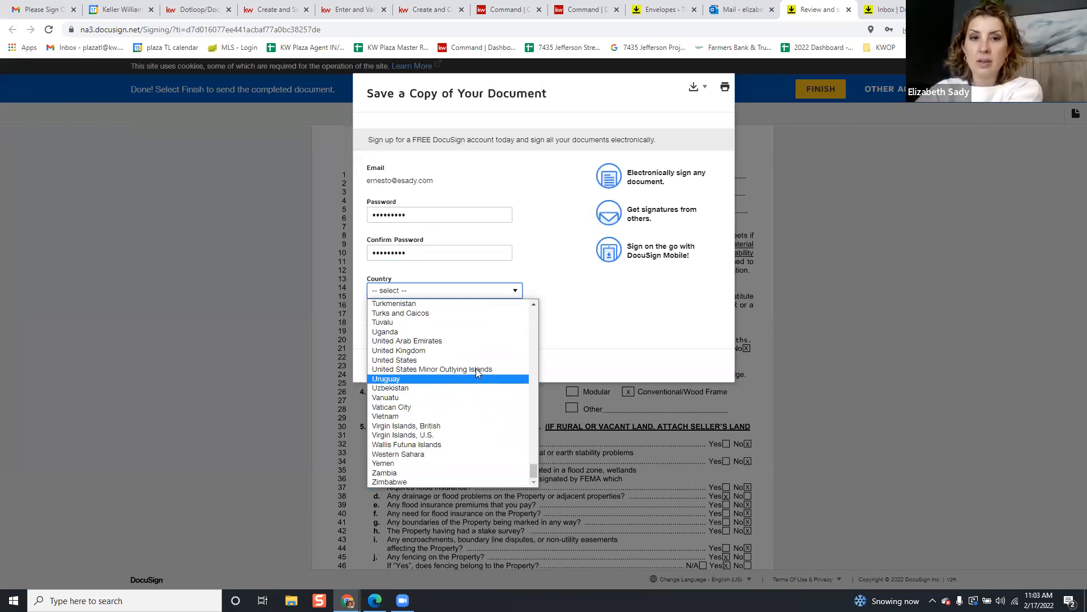
{"action": "left_click", "coordinate": [447, 360]}
{"action": "left_click", "coordinate": [406, 366]}
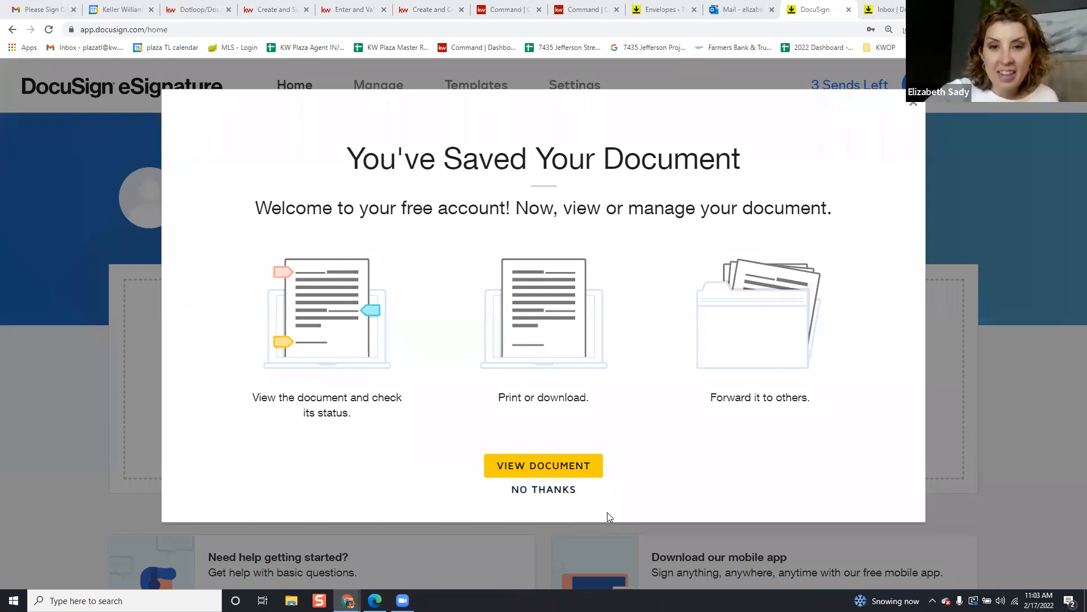
Close the eSignature page and reload the room's envelope list to refresh its status
{"action": "left_click", "coordinate": [913, 103]}
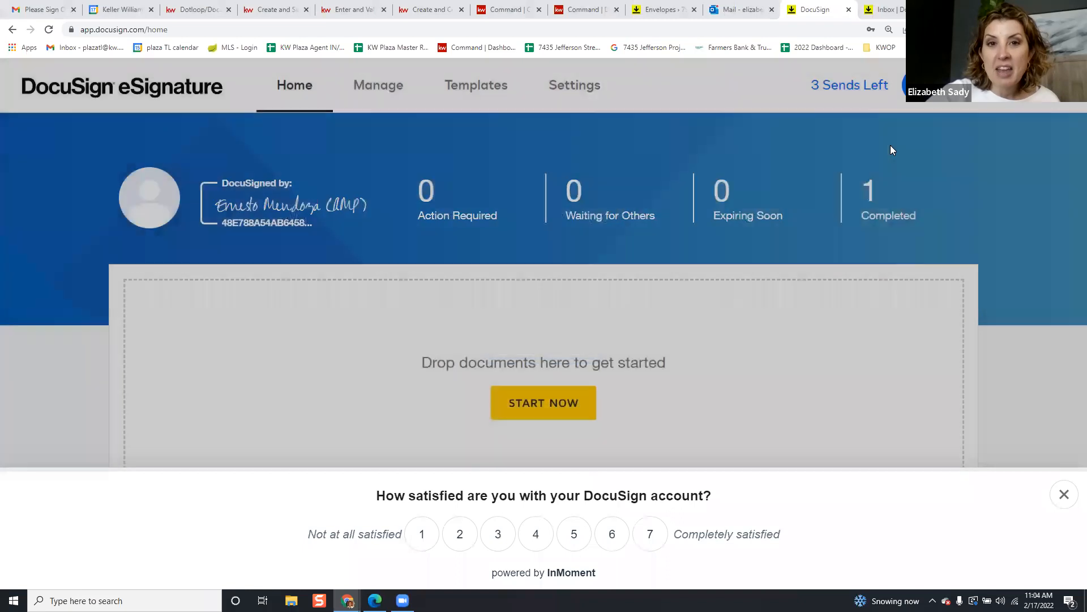
{"action": "left_click", "coordinate": [849, 10]}
{"action": "left_click", "coordinate": [659, 10]}
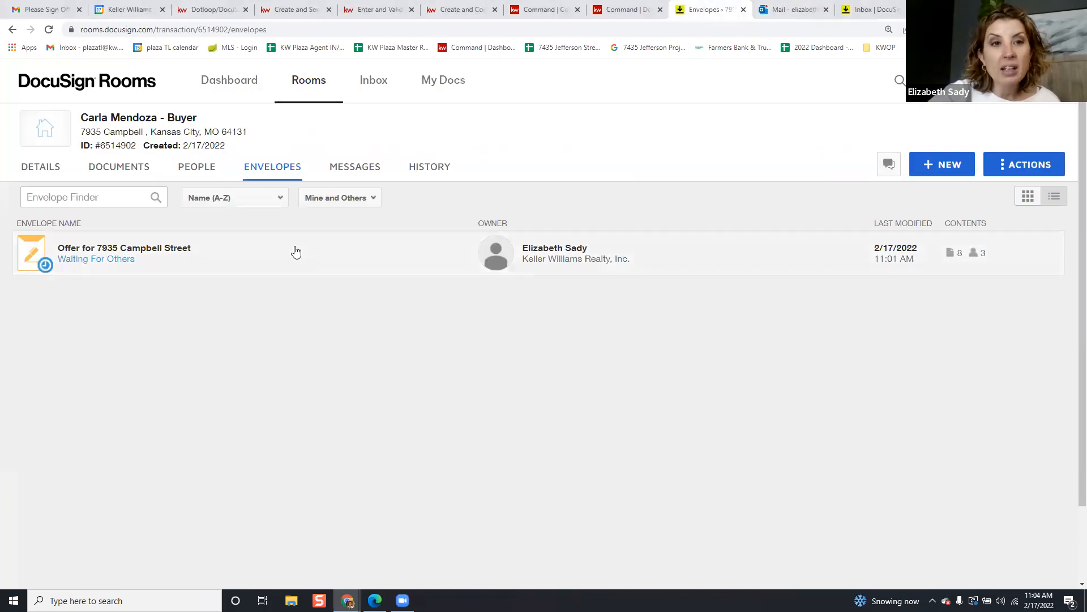
{"action": "left_click", "coordinate": [309, 33]}
{"action": "key", "text": "Return"}
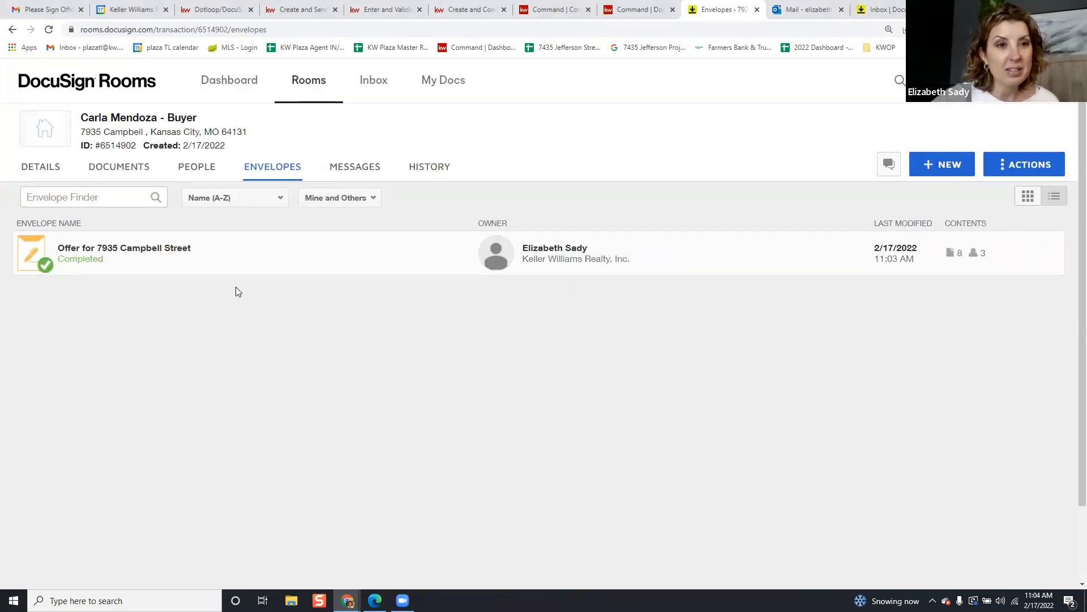
{"action": "left_click", "coordinate": [159, 247]}
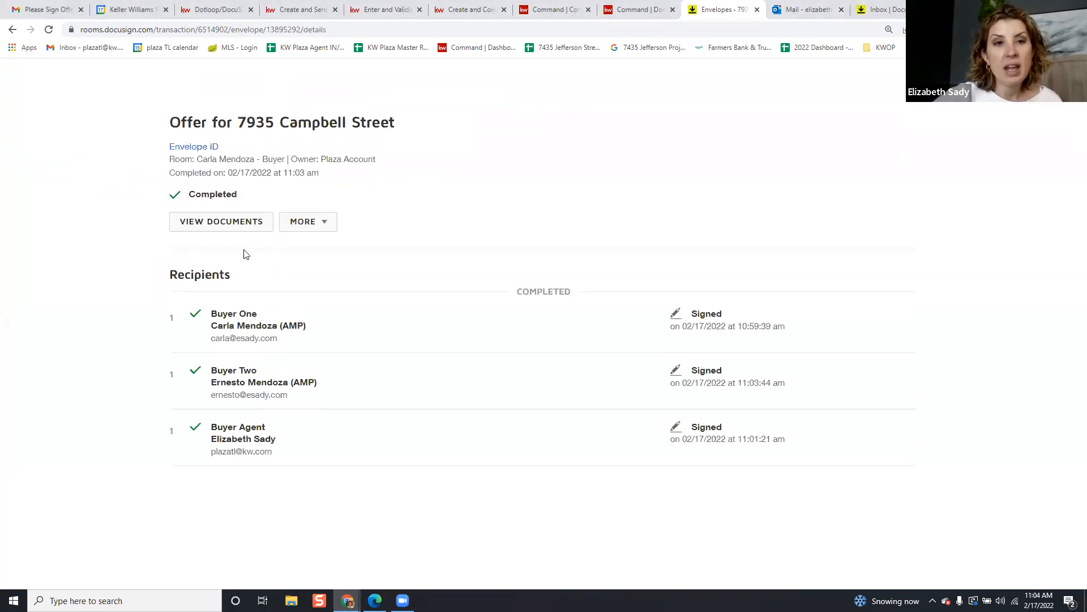
{"action": "left_click", "coordinate": [248, 223]}
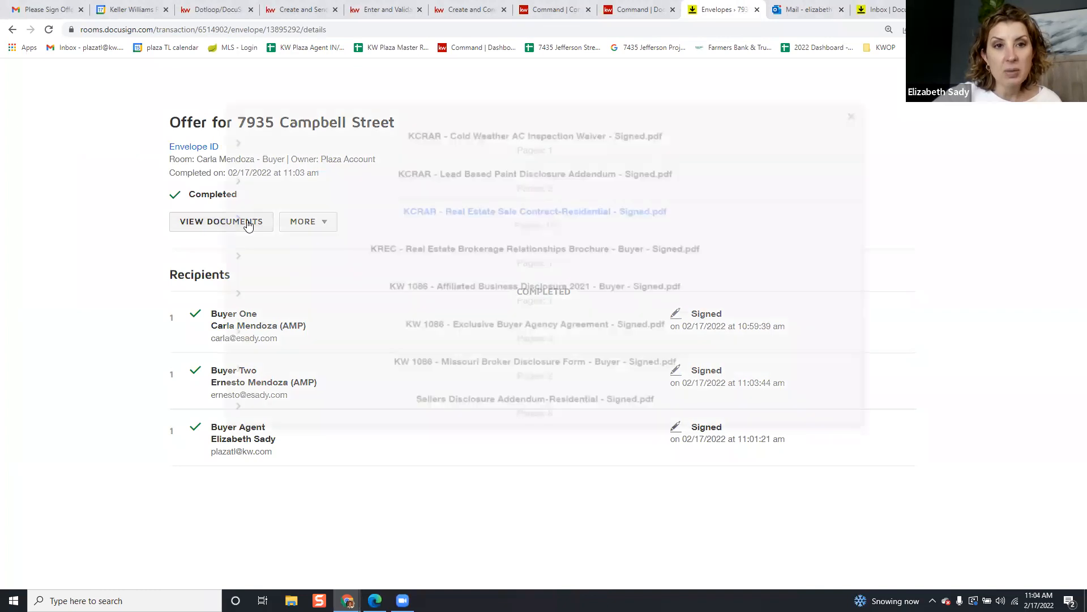
{"action": "left_click", "coordinate": [637, 112]}
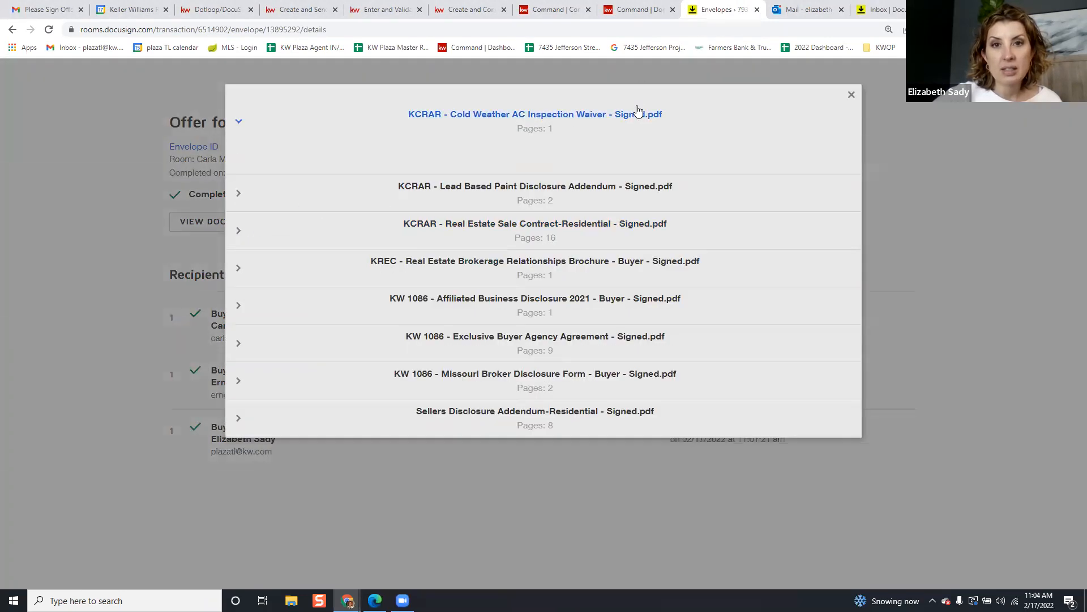
{"action": "left_click", "coordinate": [851, 96]}
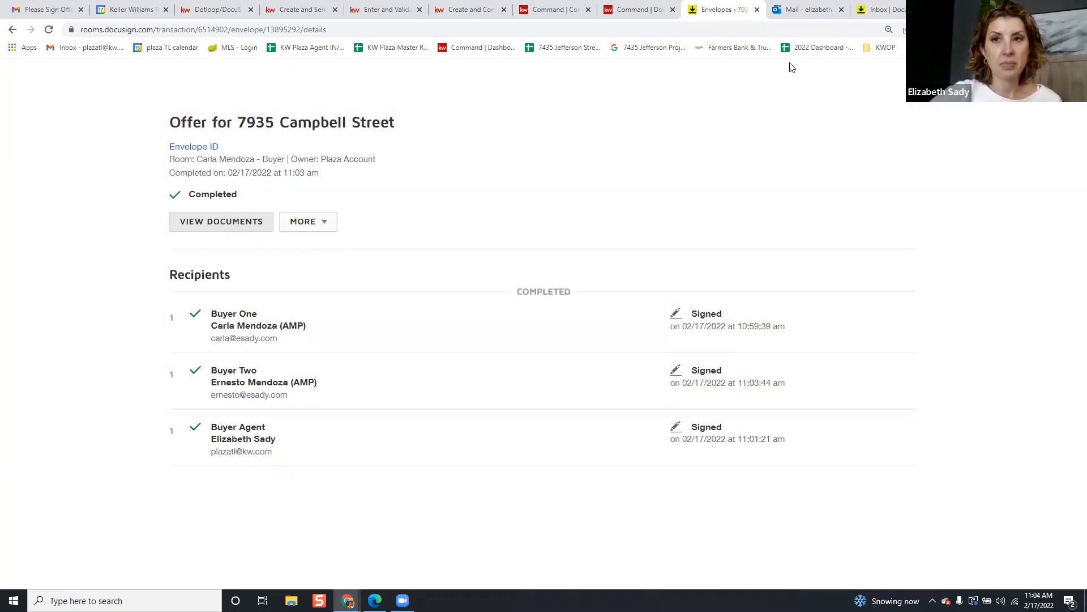
{"action": "left_click", "coordinate": [1057, 81]}
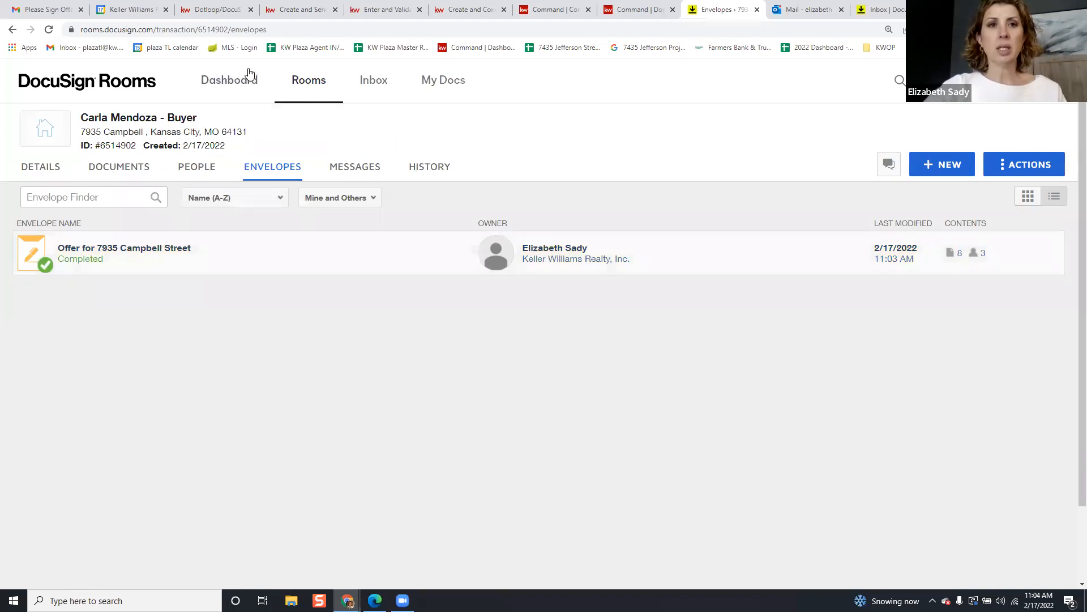
In the room's Documents list, tick a wide range of signed and unsigned documents
{"action": "left_click", "coordinate": [140, 170]}
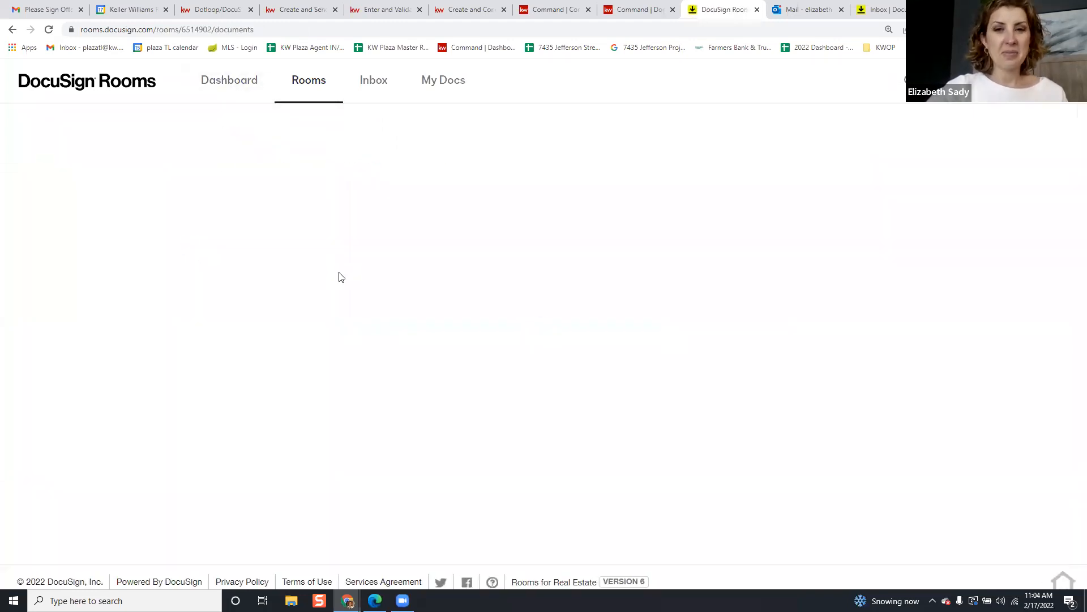
{"action": "scroll", "coordinate": [125, 308], "scroll_direction": "down", "scroll_amount": 1}
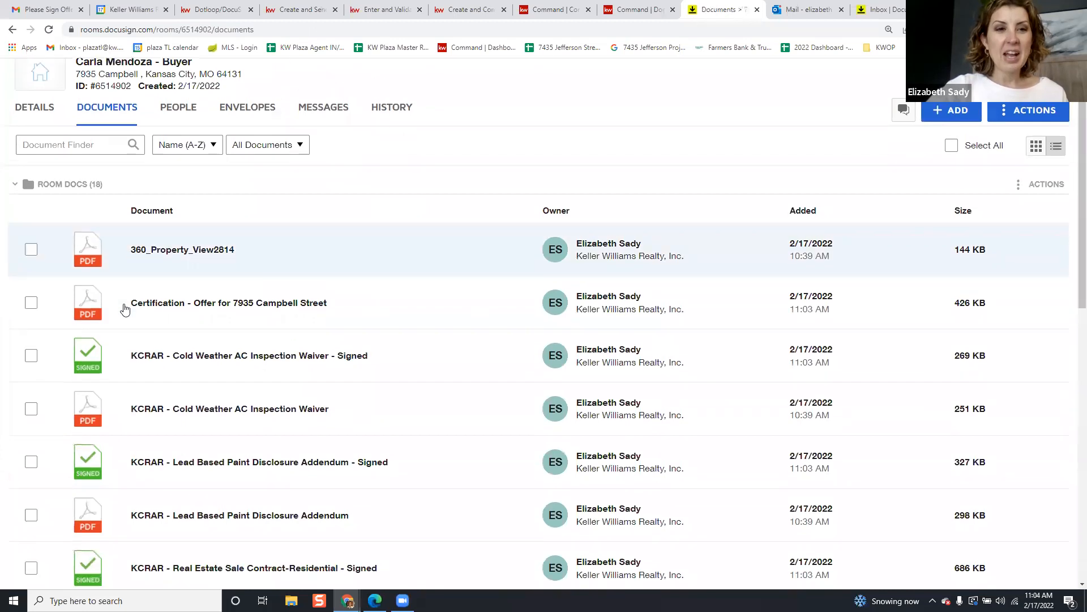
{"action": "left_click", "coordinate": [31, 252]}
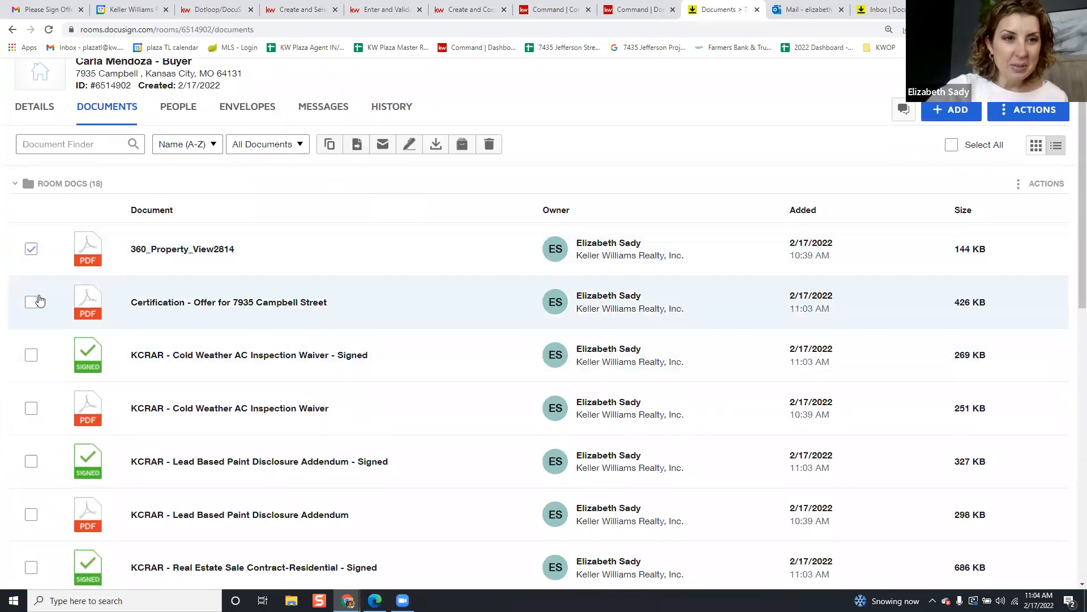
{"action": "left_click", "coordinate": [32, 303]}
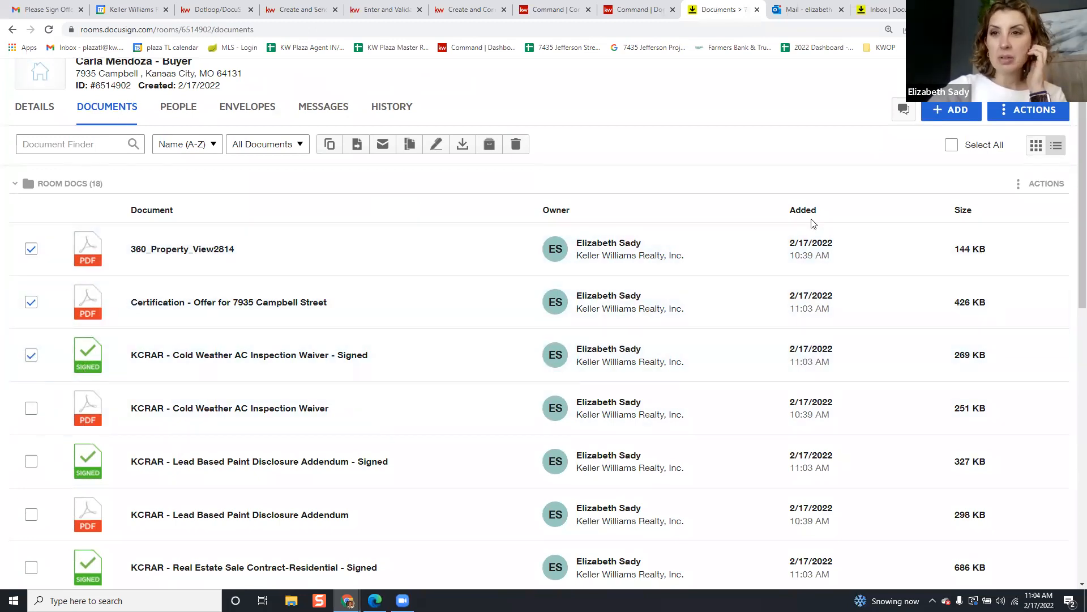
{"action": "scroll", "coordinate": [45, 317], "scroll_direction": "down", "scroll_amount": 3}
{"action": "left_click", "coordinate": [31, 237]}
{"action": "left_click", "coordinate": [31, 291]}
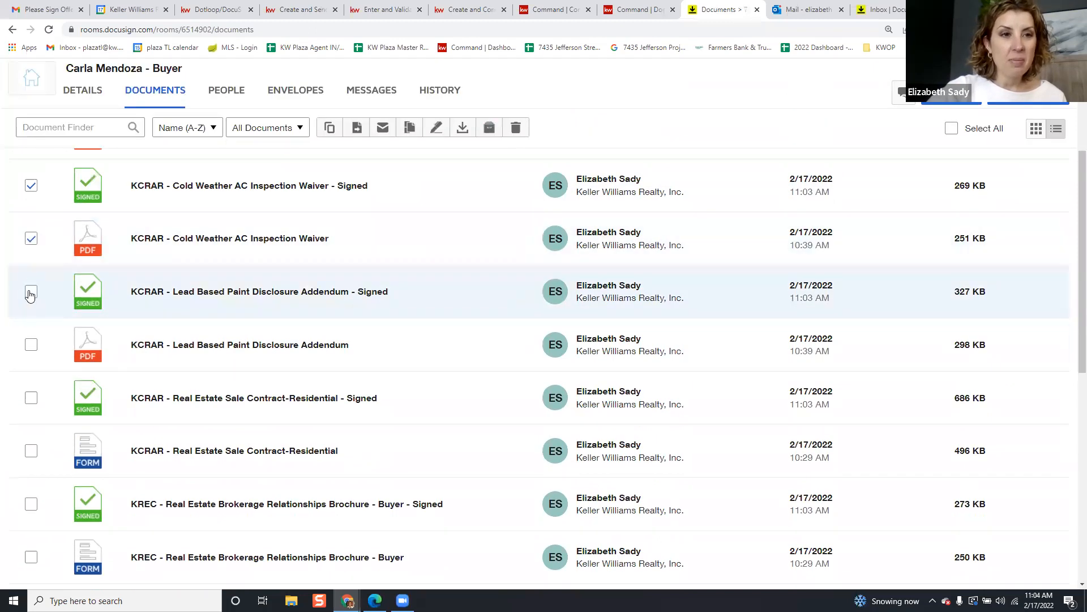
{"action": "left_click", "coordinate": [31, 346]}
{"action": "left_click", "coordinate": [31, 397]}
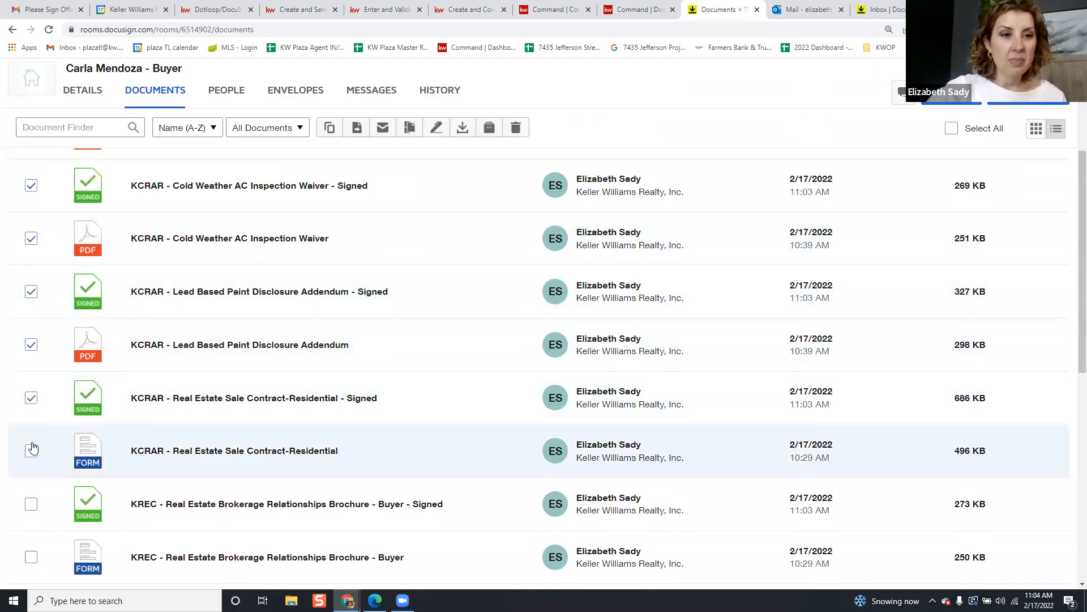
{"action": "scroll", "coordinate": [32, 448], "scroll_direction": "down", "scroll_amount": 2}
{"action": "left_click", "coordinate": [31, 338]}
{"action": "left_click", "coordinate": [31, 390]}
{"action": "left_click", "coordinate": [31, 444]}
{"action": "left_click", "coordinate": [31, 496]}
{"action": "scroll", "coordinate": [34, 543], "scroll_direction": "down", "scroll_amount": 3}
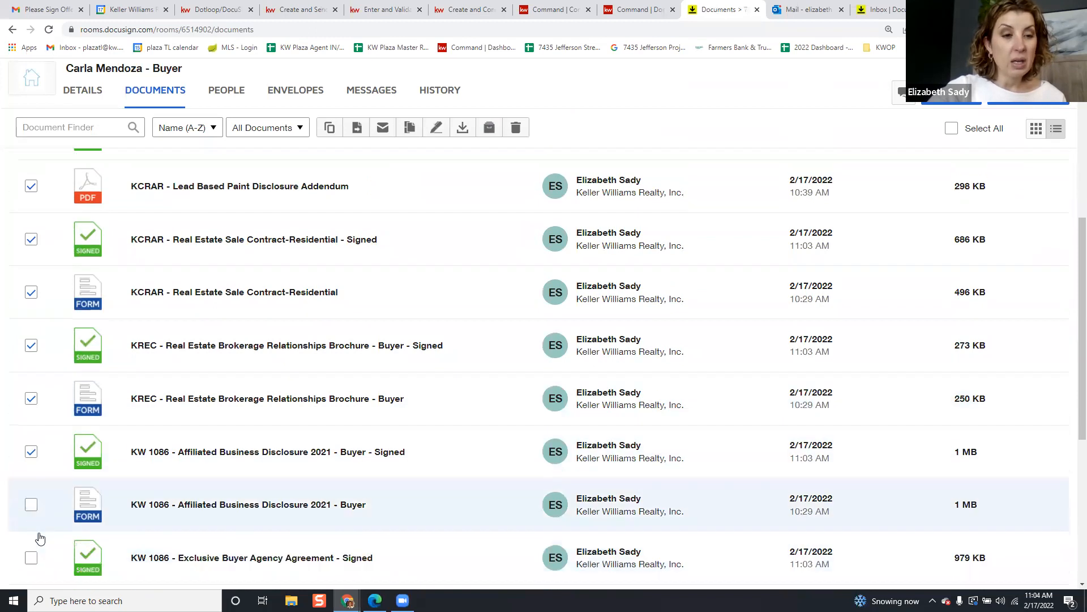
{"action": "left_click", "coordinate": [29, 380]}
{"action": "left_click", "coordinate": [31, 435]}
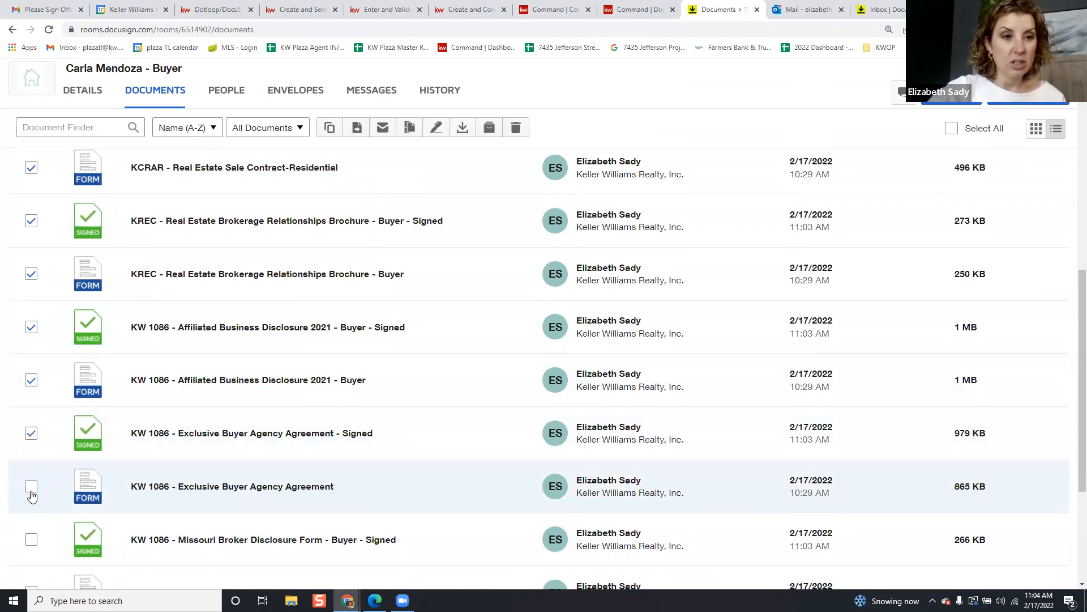
{"action": "left_click", "coordinate": [31, 539]}
{"action": "left_click", "coordinate": [31, 486]}
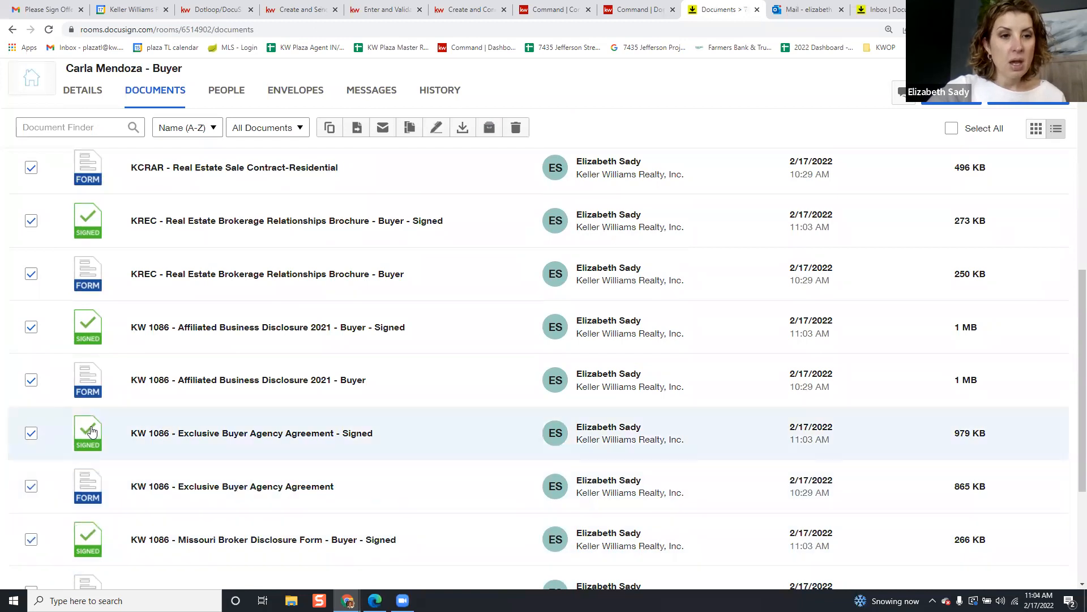
{"action": "scroll", "coordinate": [97, 432], "scroll_direction": "down", "scroll_amount": 4}
Untick the extras, leaving the signed Cold Weather waiver, Lead Based Paint addendum, sale contract and Sellers Disclosure addendum
{"action": "scroll", "coordinate": [96, 435], "scroll_direction": "up", "scroll_amount": 3}
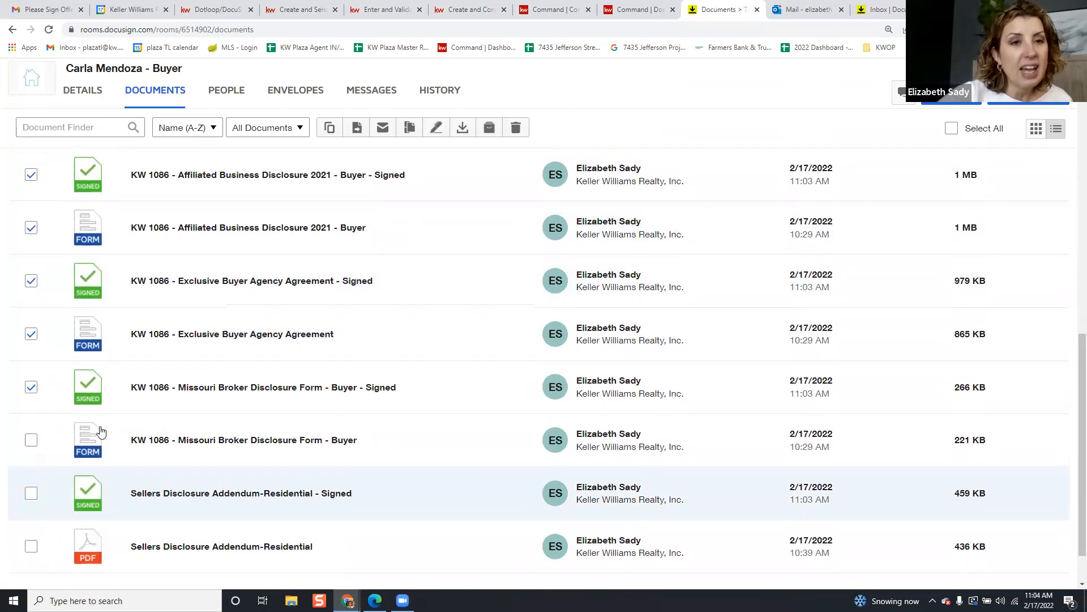
{"action": "left_click", "coordinate": [31, 447]}
{"action": "left_click", "coordinate": [31, 395]}
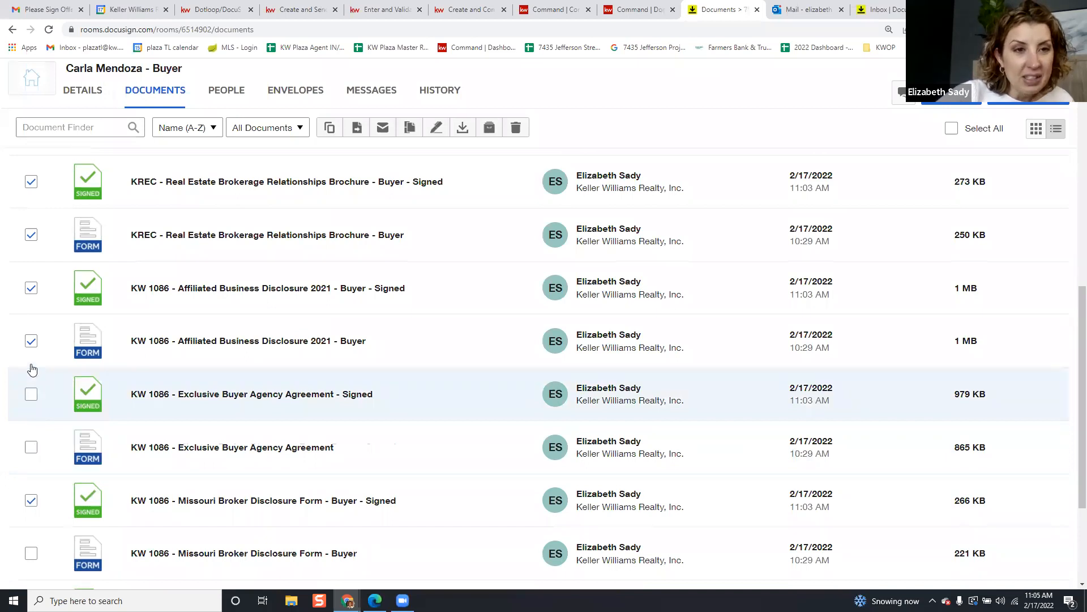
{"action": "scroll", "coordinate": [63, 336], "scroll_direction": "up", "scroll_amount": 10}
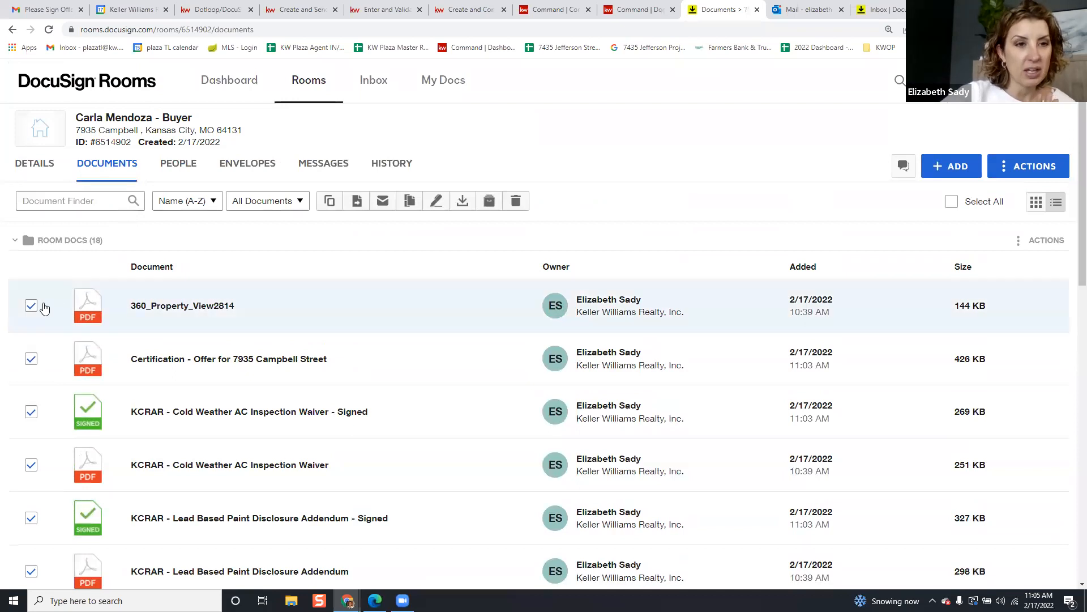
{"action": "scroll", "coordinate": [35, 391], "scroll_direction": "down", "scroll_amount": 1}
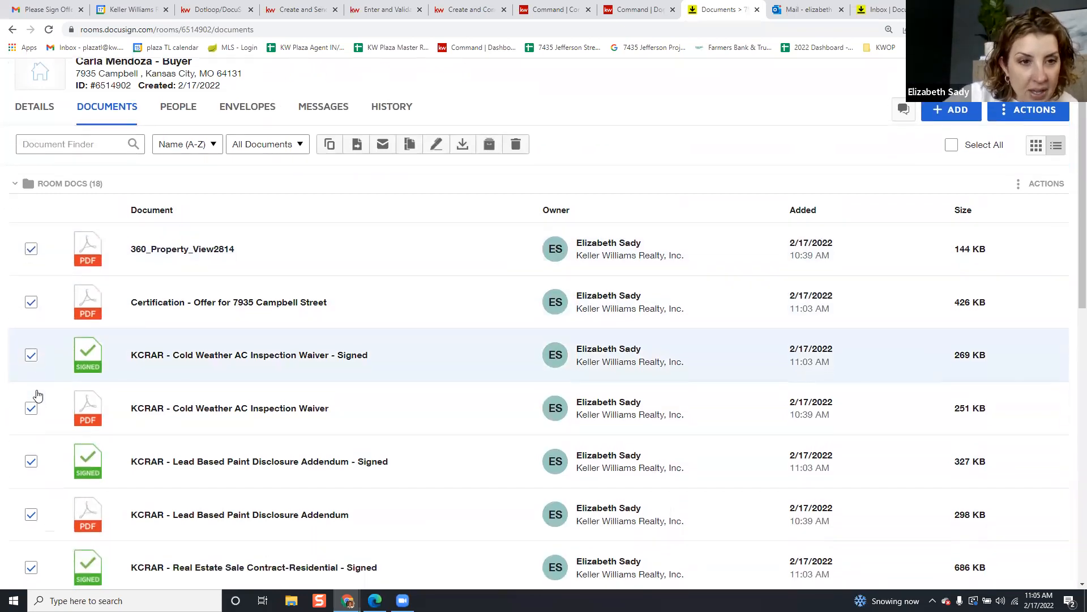
{"action": "left_click", "coordinate": [32, 409]}
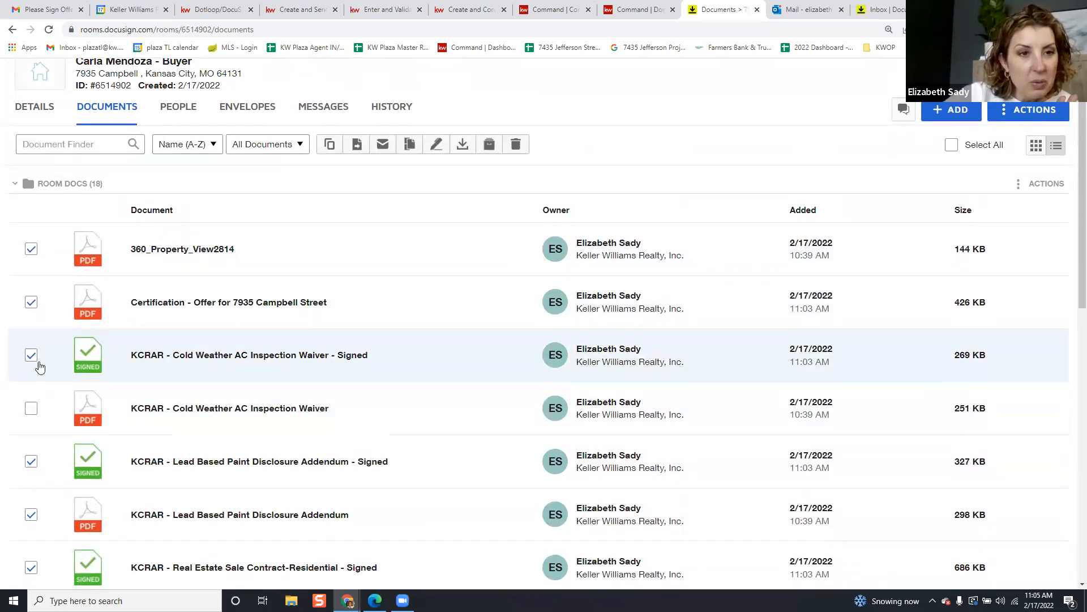
{"action": "left_click", "coordinate": [31, 302]}
{"action": "left_click", "coordinate": [31, 248]}
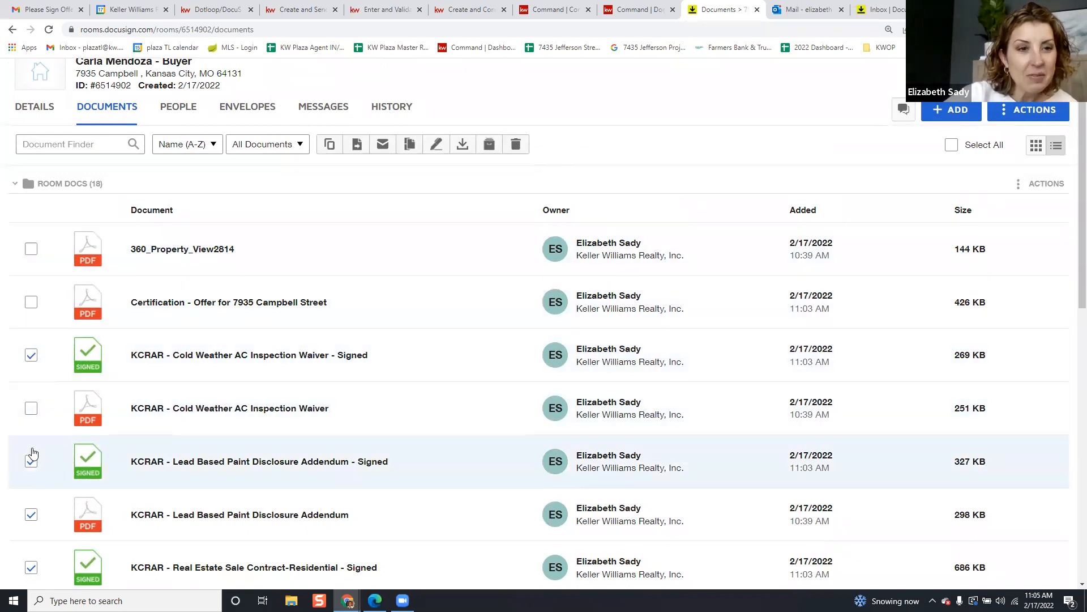
{"action": "scroll", "coordinate": [34, 454], "scroll_direction": "down", "scroll_amount": 2}
{"action": "left_click", "coordinate": [31, 401]}
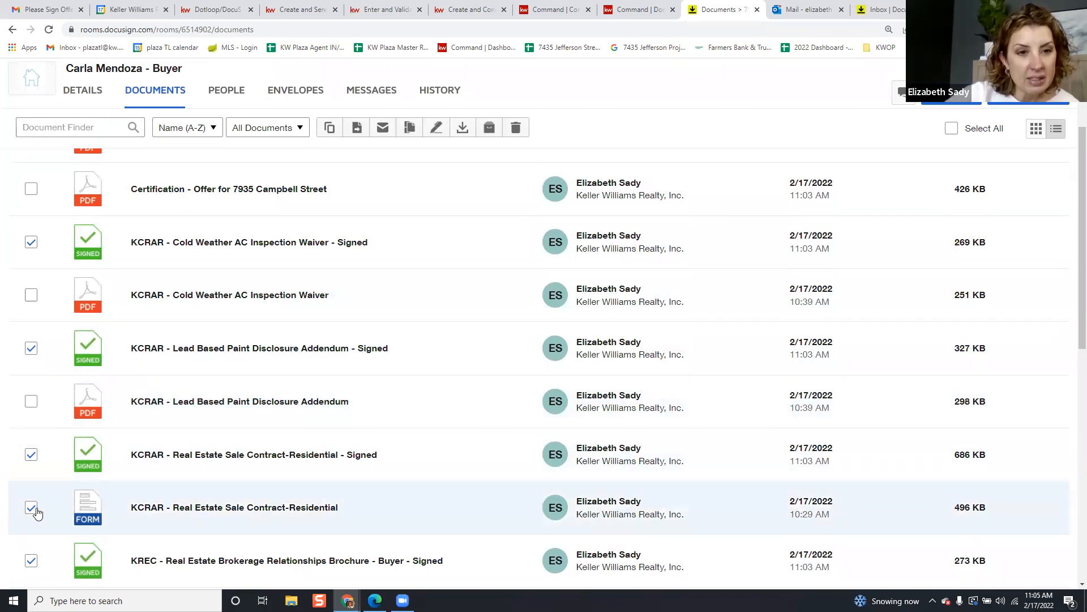
{"action": "scroll", "coordinate": [35, 513], "scroll_direction": "down", "scroll_amount": 3}
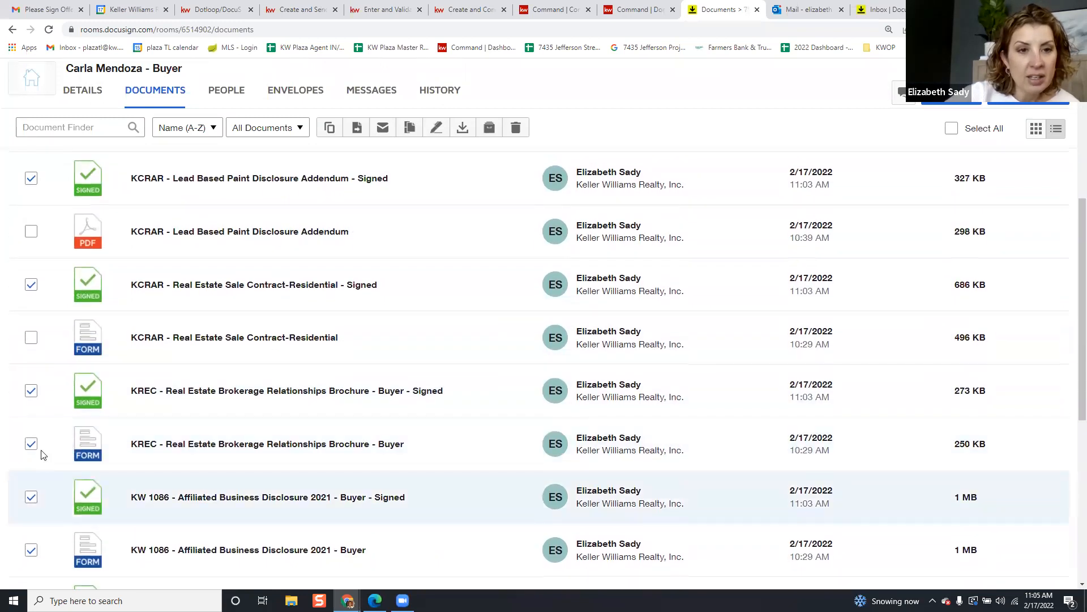
{"action": "left_click", "coordinate": [31, 395]}
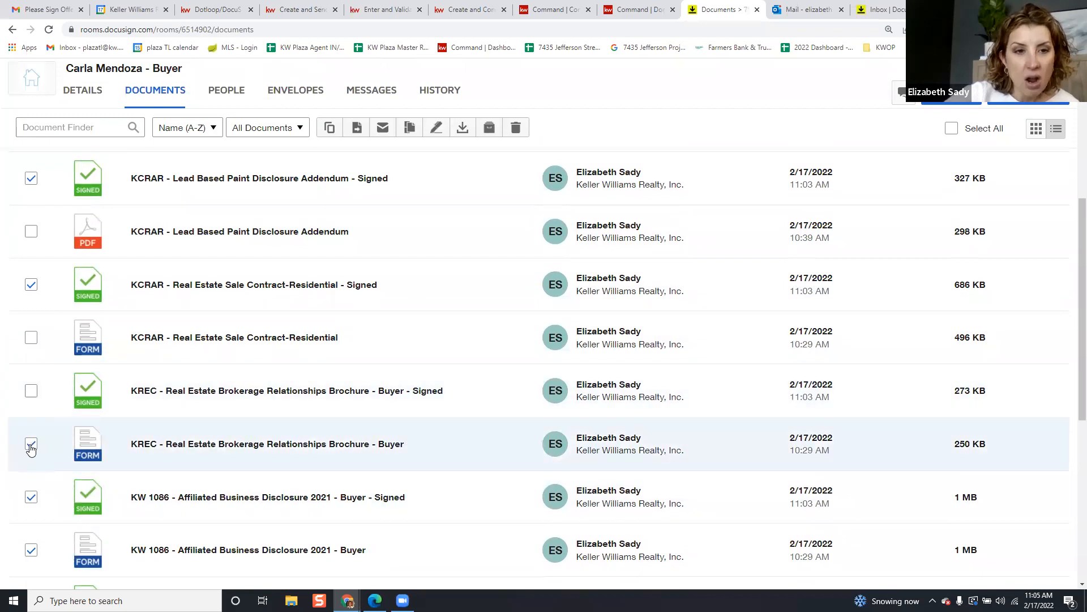
{"action": "left_click", "coordinate": [32, 444]}
{"action": "left_click", "coordinate": [31, 497]}
{"action": "scroll", "coordinate": [30, 521], "scroll_direction": "down", "scroll_amount": 2}
{"action": "left_click", "coordinate": [31, 436]}
{"action": "scroll", "coordinate": [28, 484], "scroll_direction": "down", "scroll_amount": 4}
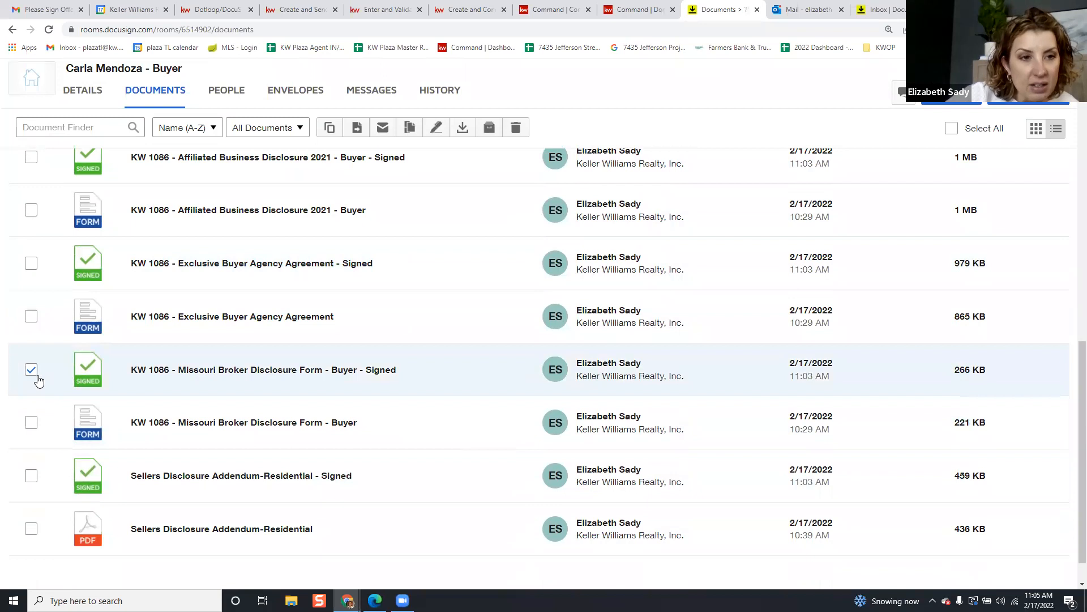
{"action": "left_click", "coordinate": [31, 374]}
{"action": "scroll", "coordinate": [33, 424], "scroll_direction": "down", "scroll_amount": 1}
{"action": "left_click", "coordinate": [31, 436]}
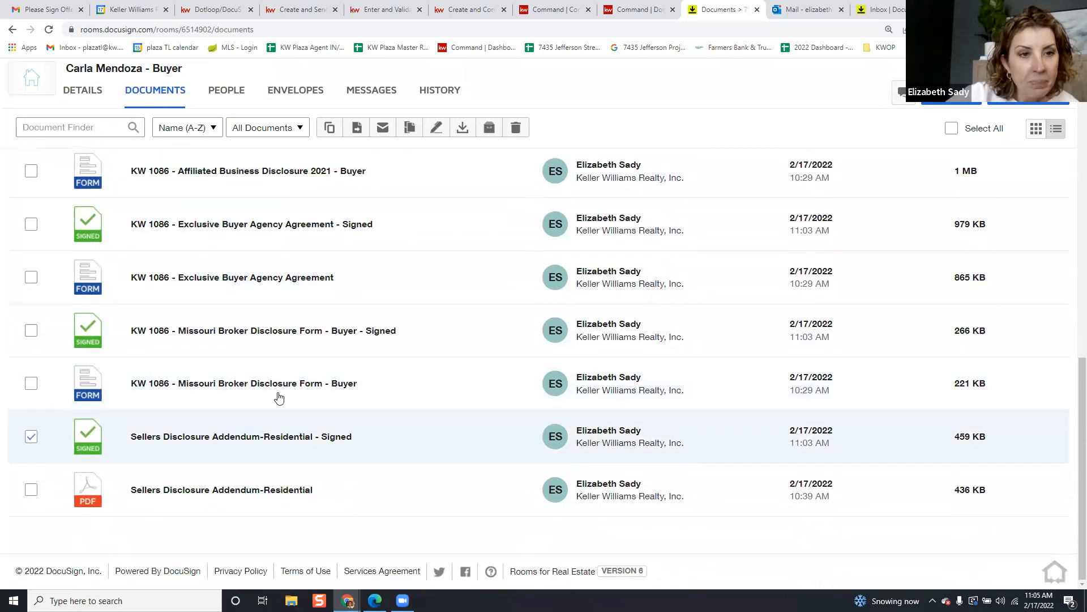
{"action": "scroll", "coordinate": [380, 399], "scroll_direction": "up", "scroll_amount": 13}
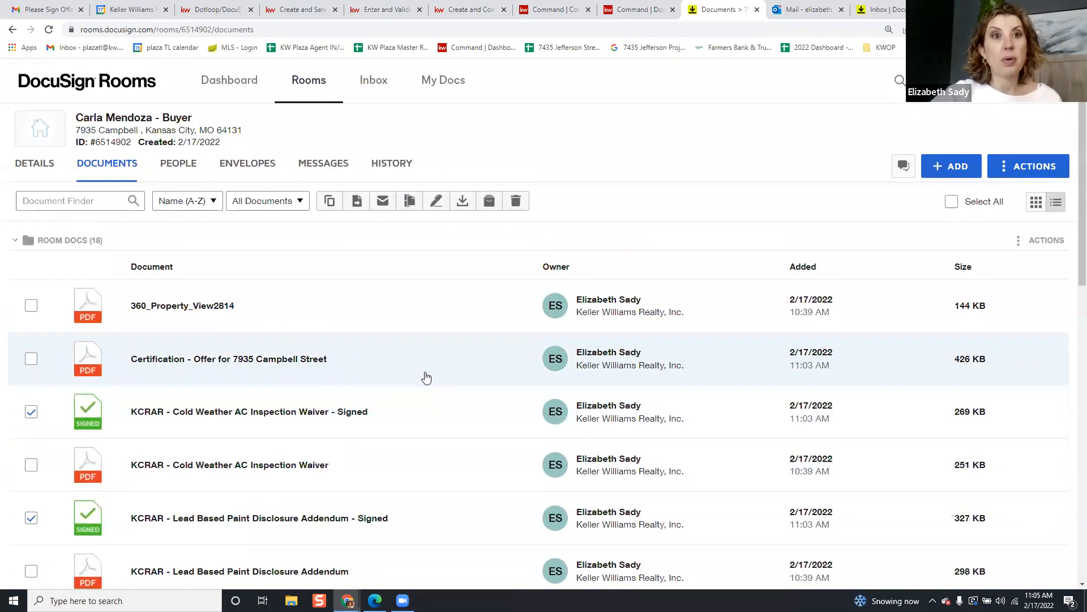
{"action": "left_click", "coordinate": [383, 201]}
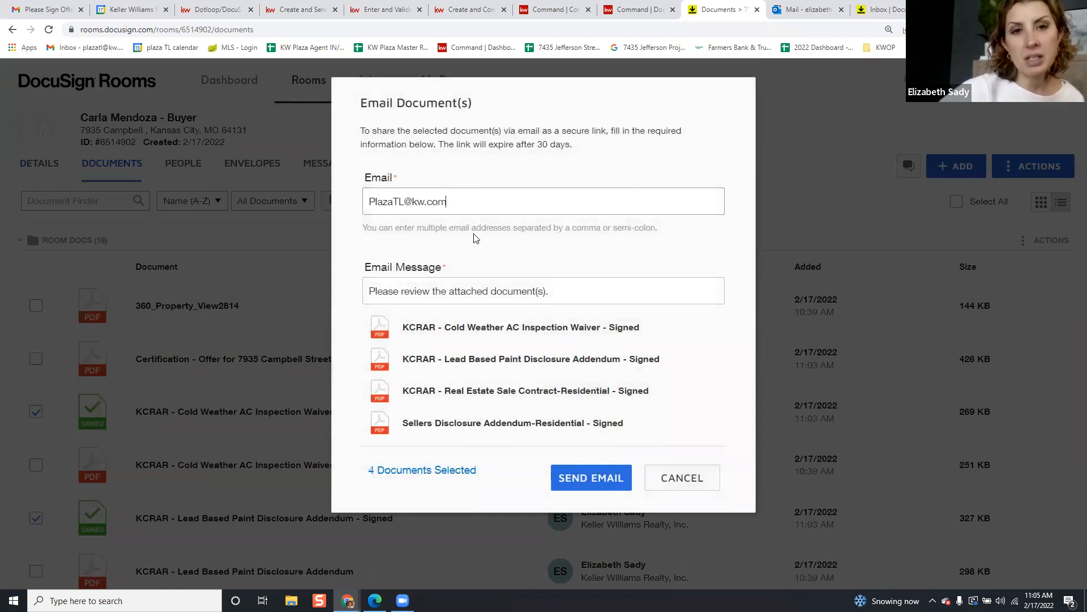
{"action": "left_click", "coordinate": [569, 300]}
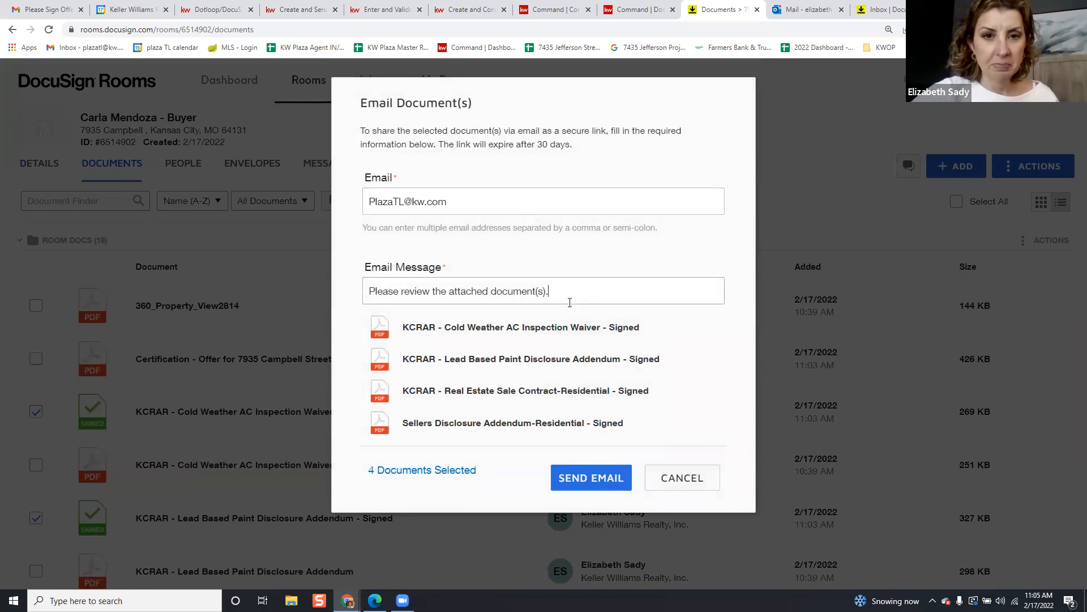
{"action": "key", "text": "ctrl+a"}
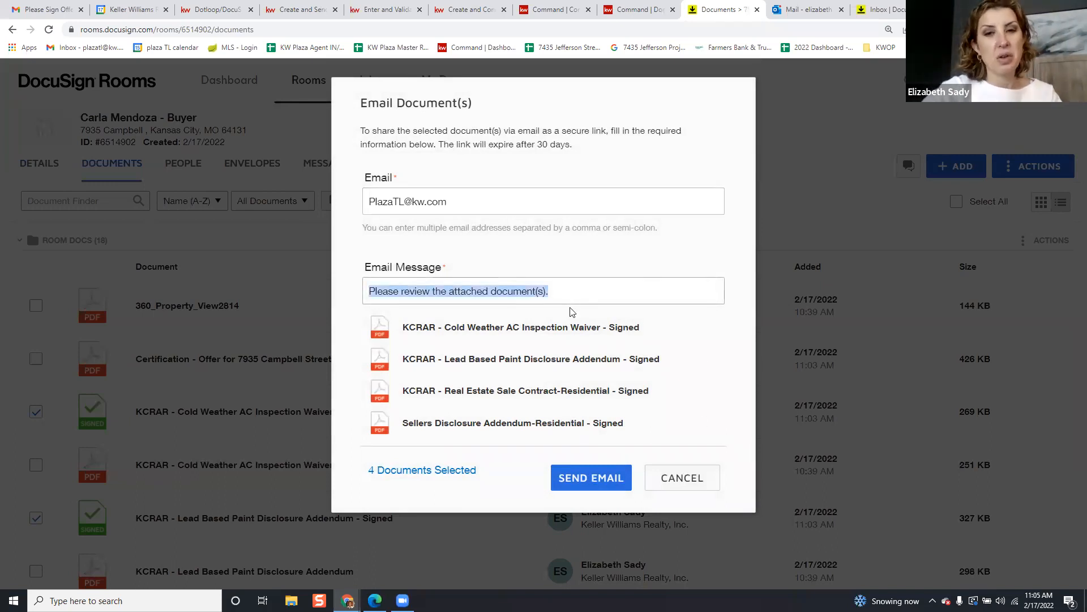
{"action": "type", "text": "O"}
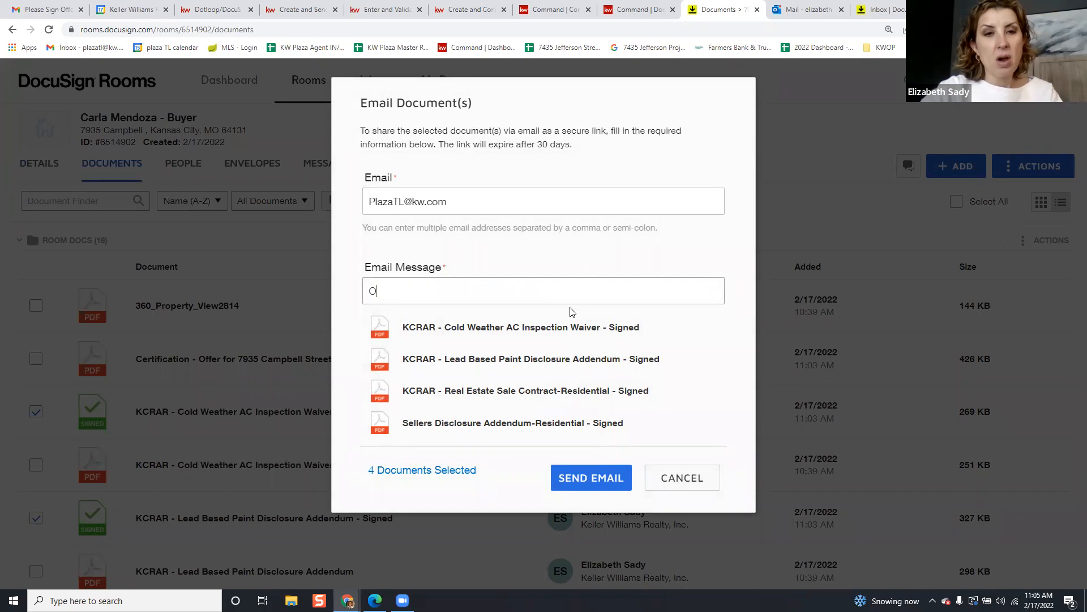
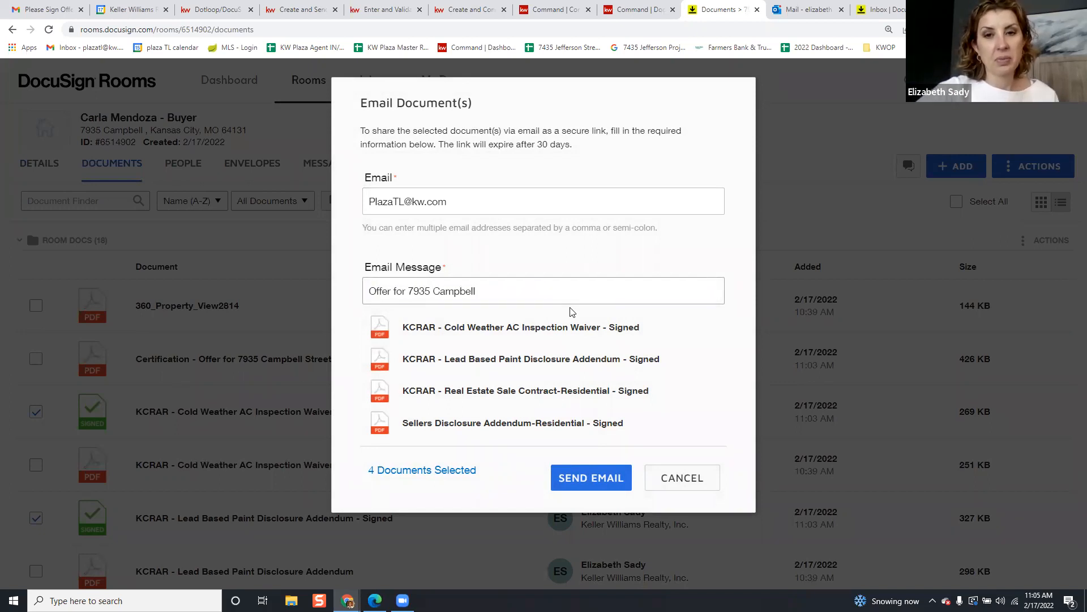
{"action": "left_click", "coordinate": [576, 477]}
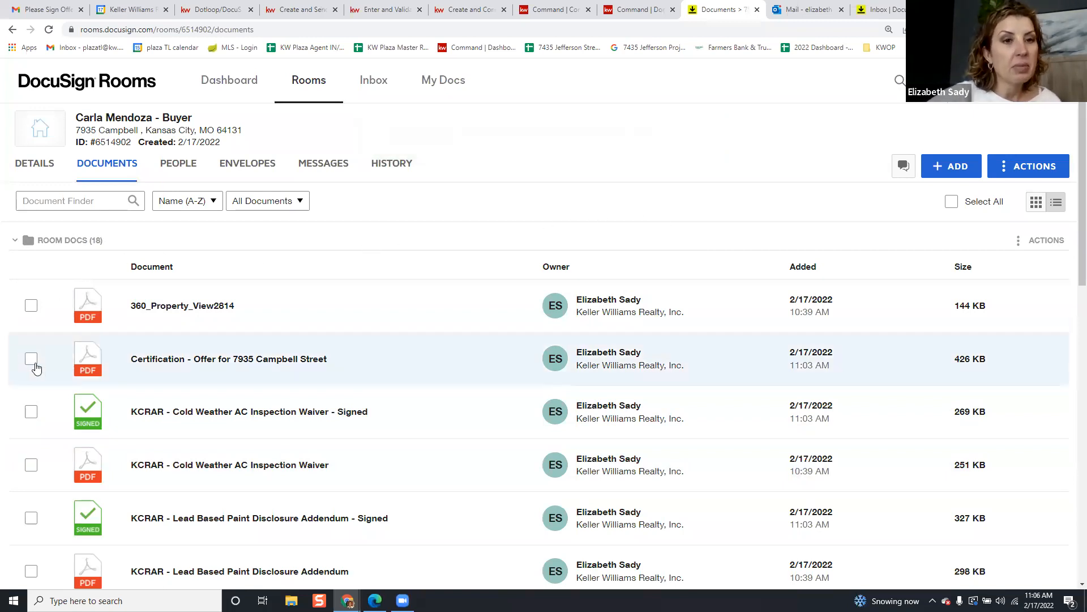
Tick the signed Cold Weather waiver, Lead Based Paint addendum, sale contract, KREC brochure and KW 1086 disclosure
{"action": "scroll", "coordinate": [32, 425], "scroll_direction": "down", "scroll_amount": 1}
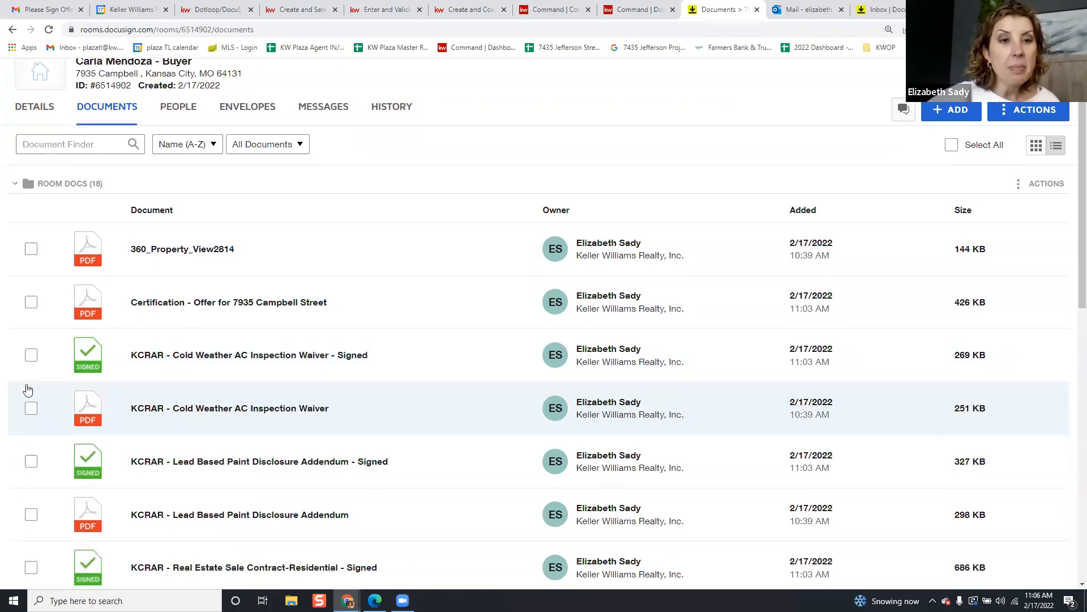
{"action": "left_click", "coordinate": [32, 357]}
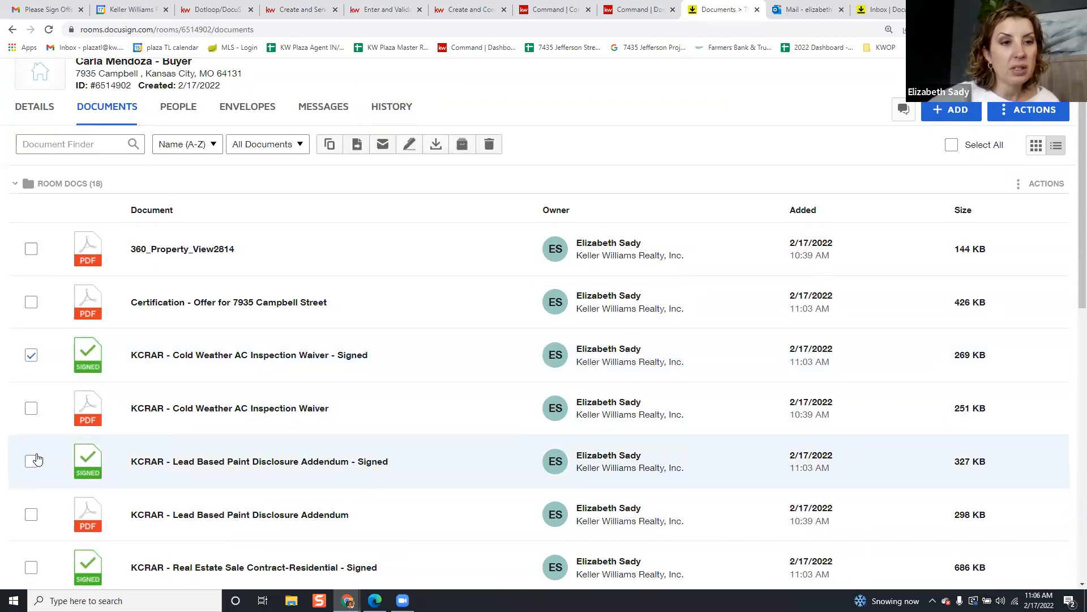
{"action": "left_click", "coordinate": [33, 461]}
{"action": "left_click", "coordinate": [31, 566]}
{"action": "scroll", "coordinate": [32, 561], "scroll_direction": "down", "scroll_amount": 4}
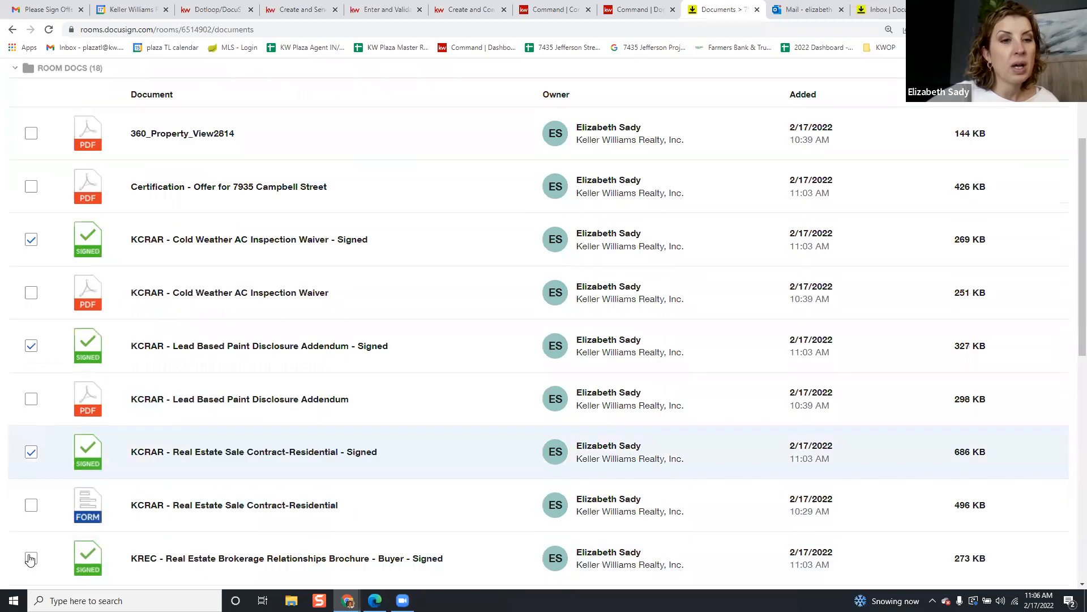
{"action": "left_click", "coordinate": [29, 450]}
{"action": "left_click", "coordinate": [33, 554]}
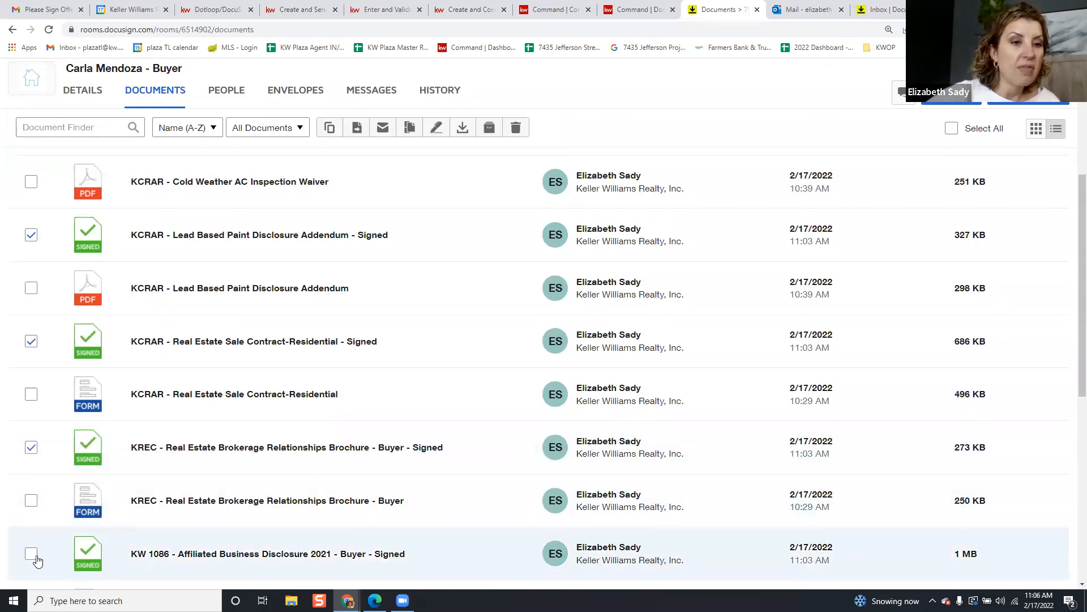
{"action": "scroll", "coordinate": [392, 327], "scroll_direction": "up", "scroll_amount": 5}
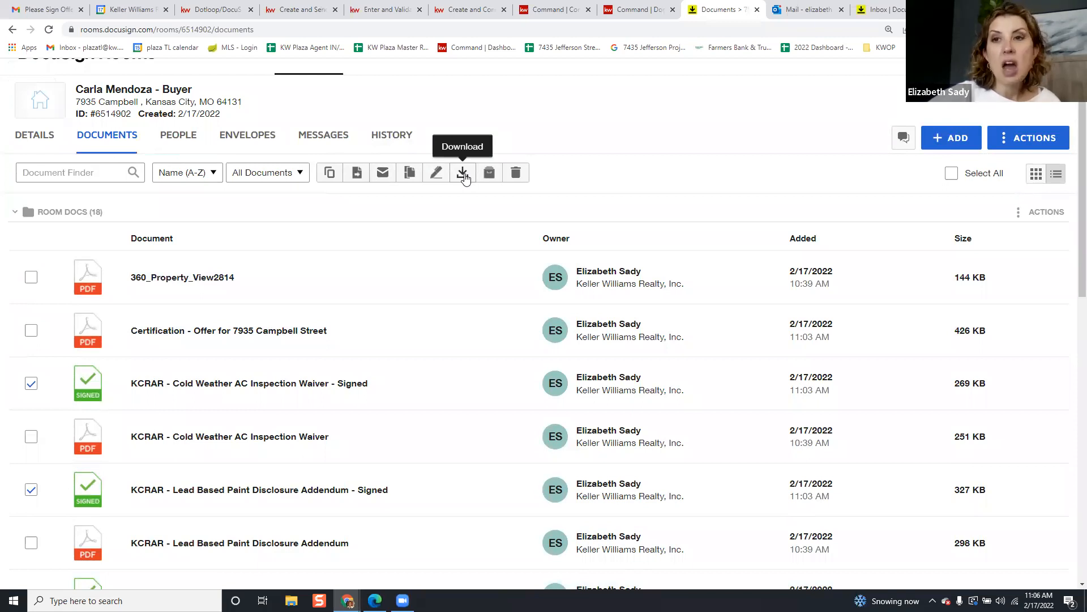
Try moving the documents to an 'Offer' folder in the current room, cancel when none matches, then switch to Gmail
{"action": "left_click", "coordinate": [358, 178]}
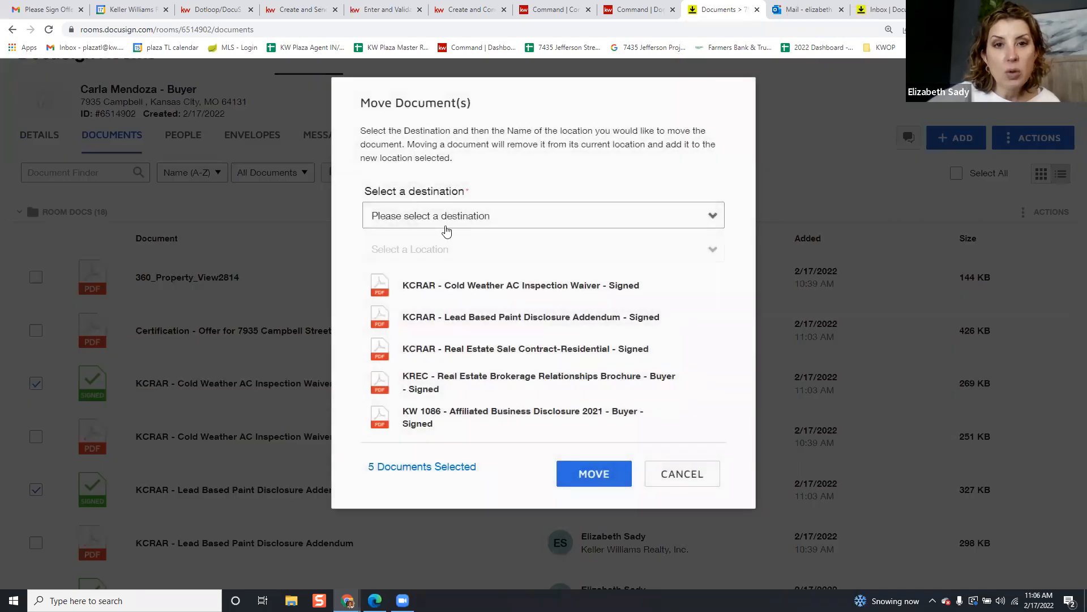
{"action": "left_click", "coordinate": [478, 220]}
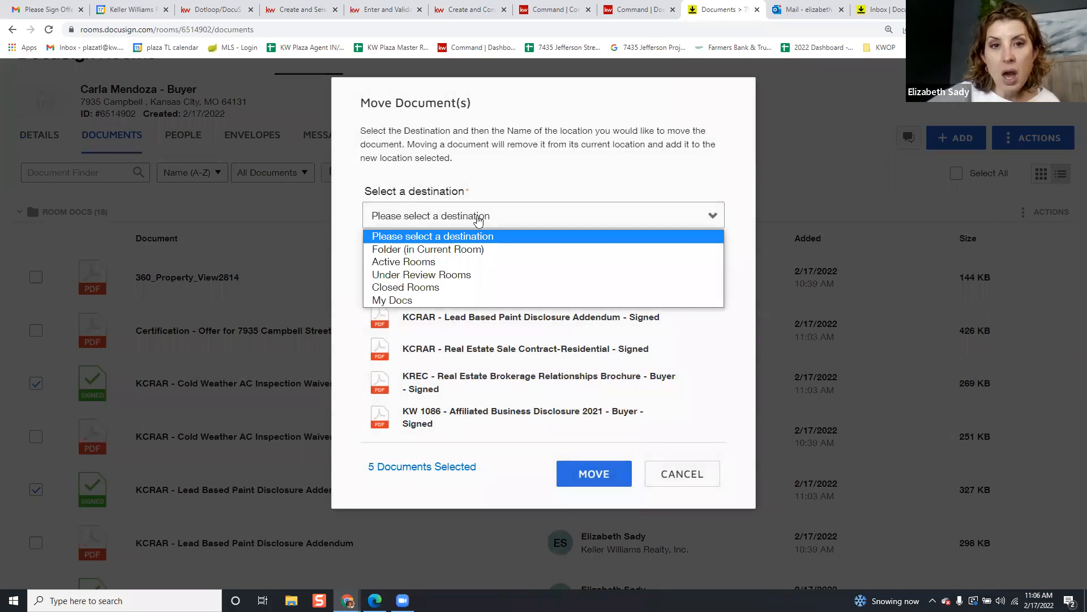
{"action": "left_click", "coordinate": [480, 249]}
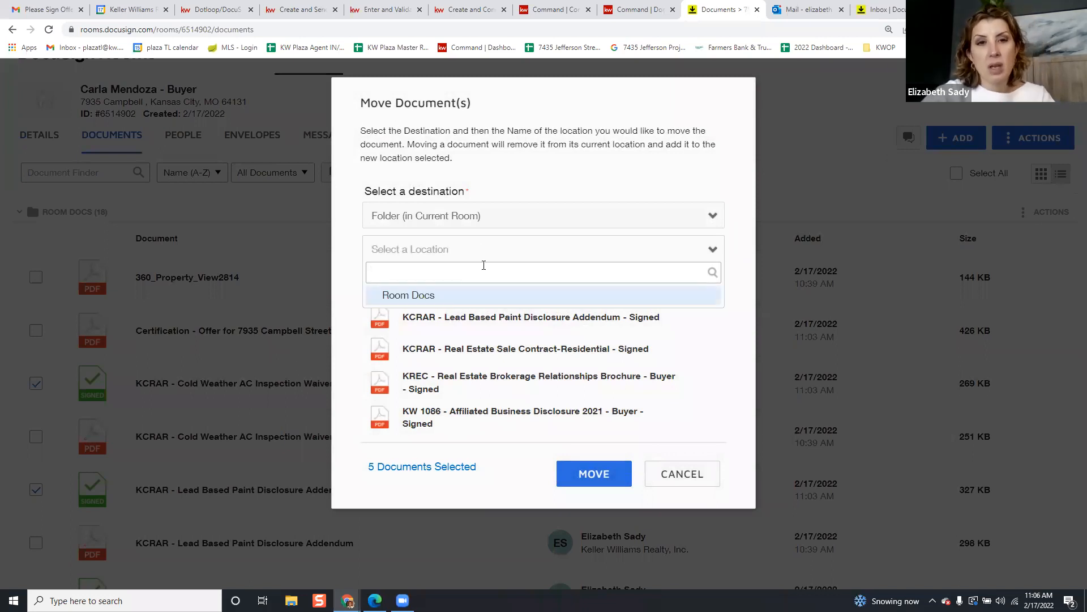
{"action": "type", "text": "Offer"}
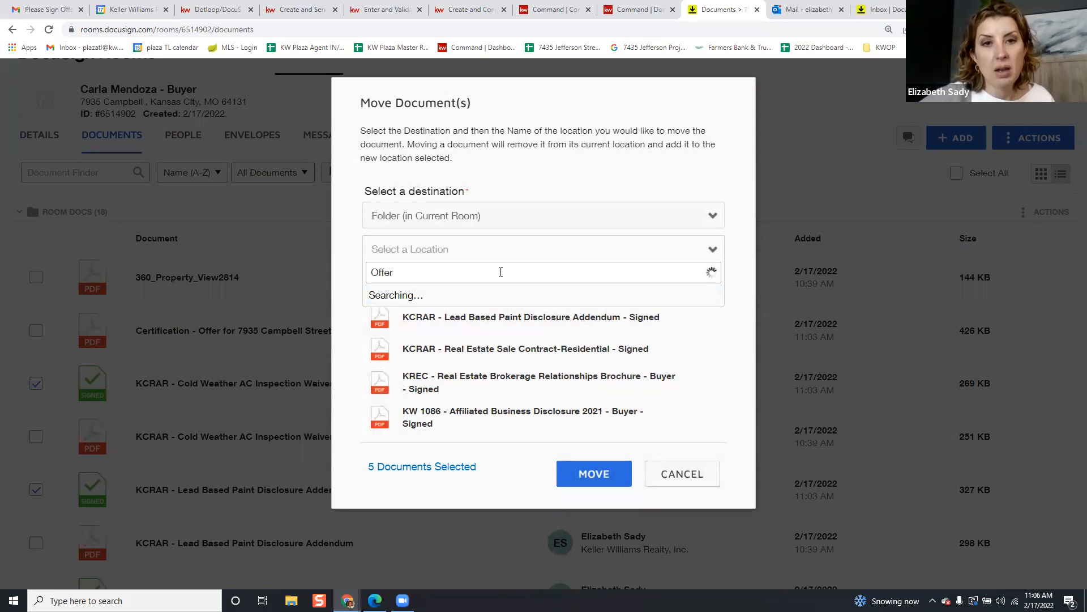
{"action": "left_click", "coordinate": [594, 471]}
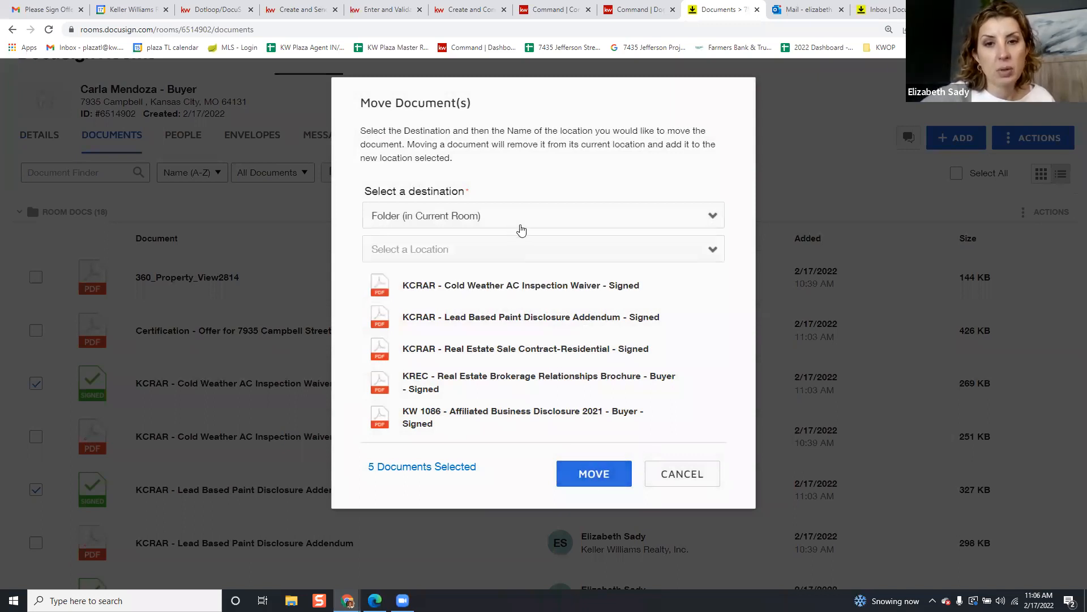
{"action": "left_click", "coordinate": [548, 250]}
{"action": "left_click", "coordinate": [561, 249]}
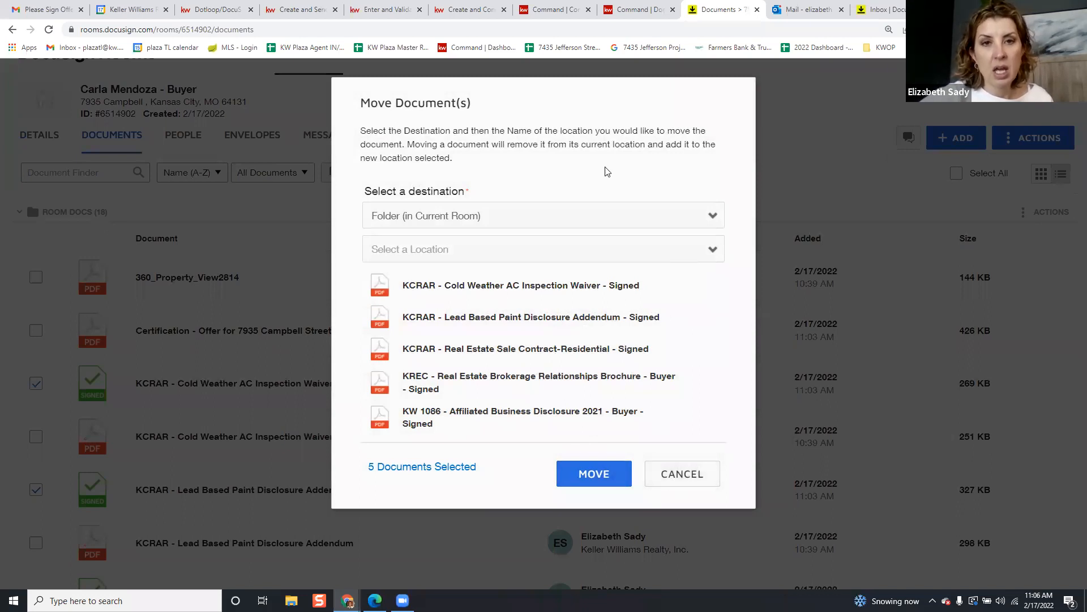
{"action": "left_click", "coordinate": [592, 214]}
{"action": "left_click", "coordinate": [571, 237]}
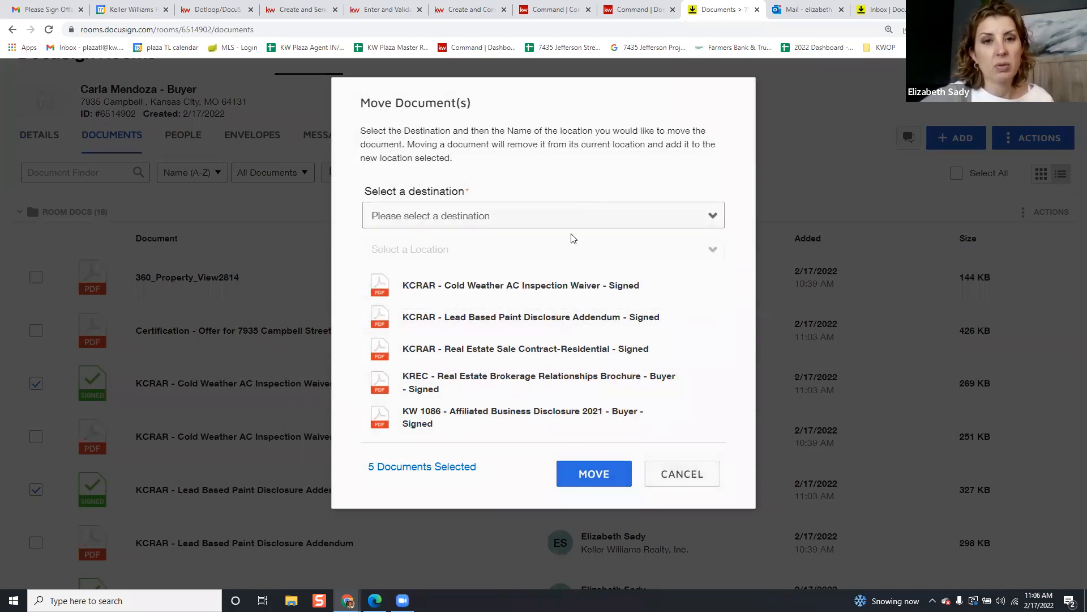
{"action": "left_click", "coordinate": [697, 486]}
{"action": "scroll", "coordinate": [646, 339], "scroll_direction": "up", "scroll_amount": 1}
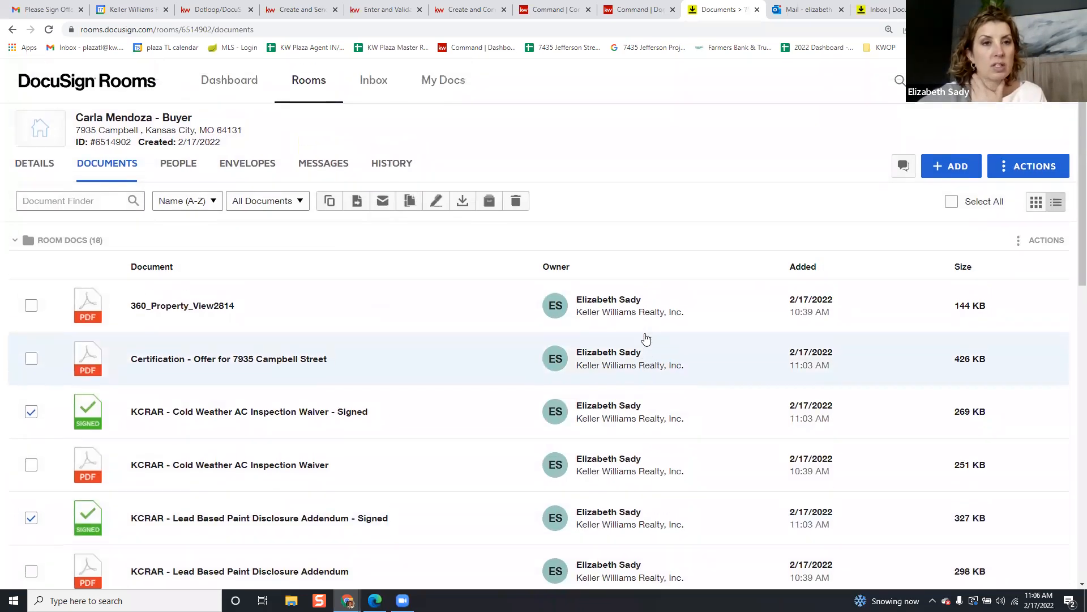
{"action": "left_click", "coordinate": [45, 9]}
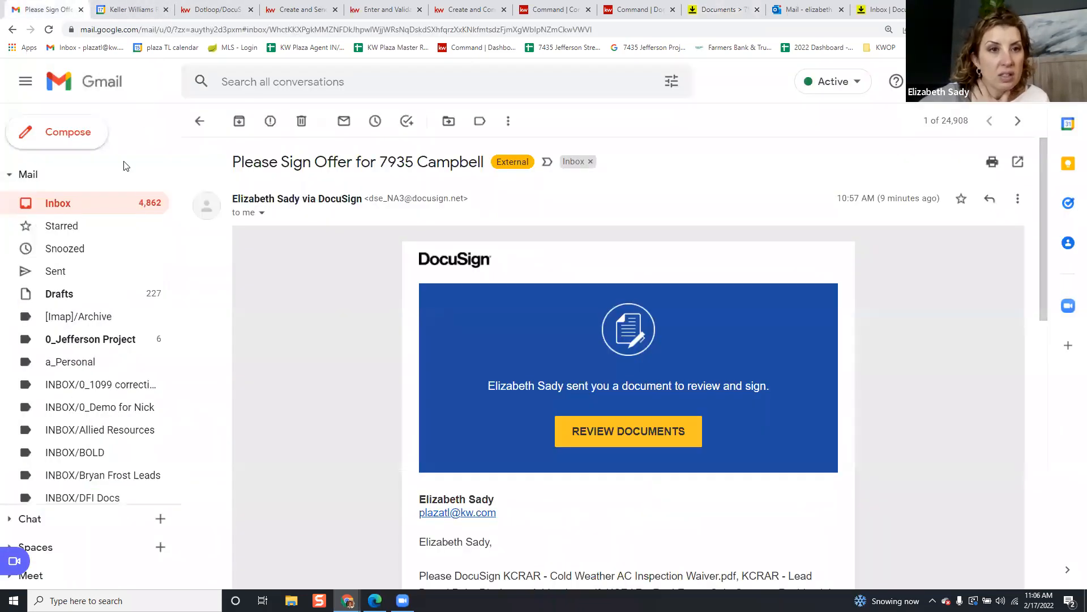
Read the 'One or more documents have been shared with you' email listing the four signed files
{"action": "left_click", "coordinate": [123, 208]}
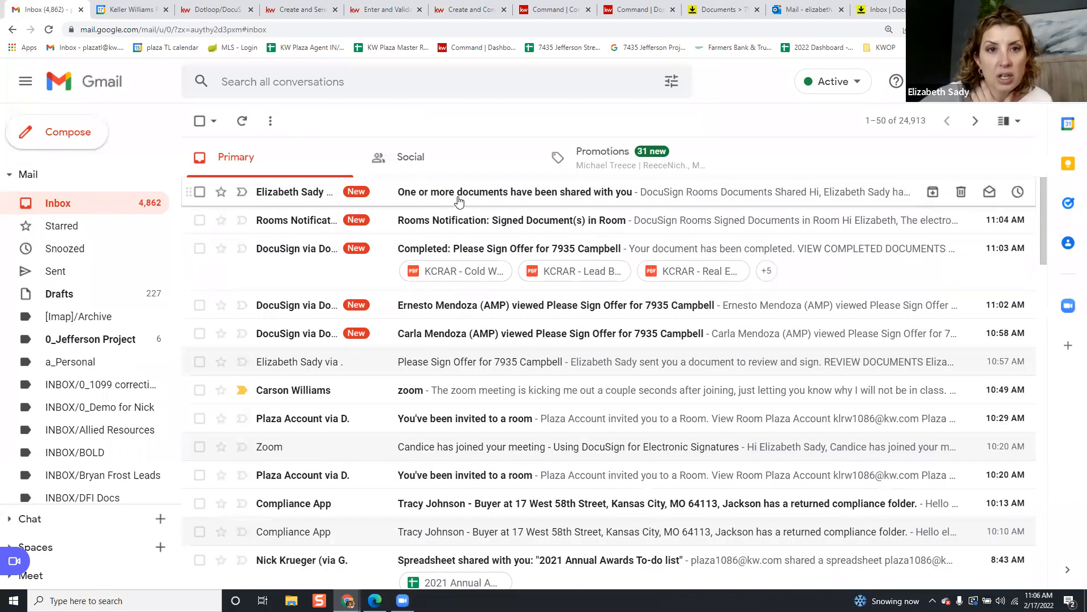
{"action": "left_click", "coordinate": [459, 196]}
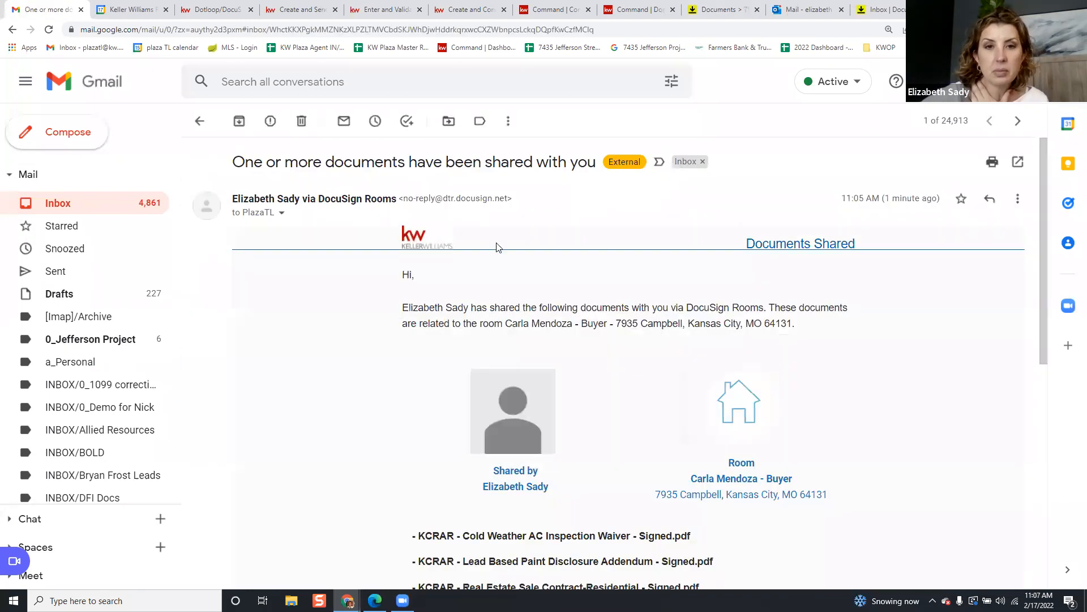
{"action": "scroll", "coordinate": [496, 247], "scroll_direction": "down", "scroll_amount": 7}
{"action": "scroll", "coordinate": [477, 290], "scroll_direction": "up", "scroll_amount": 7}
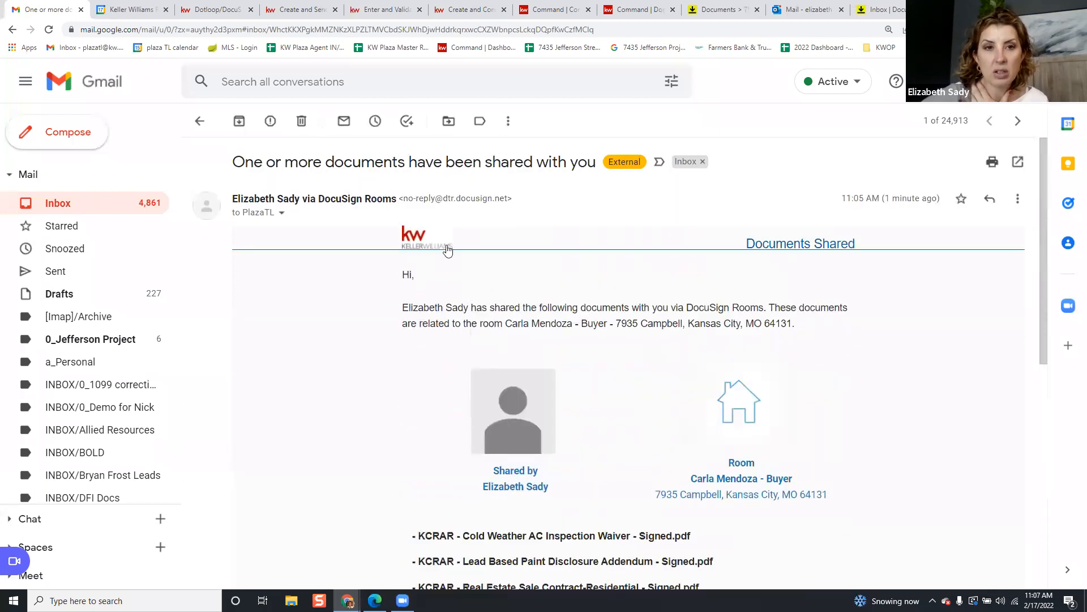
{"action": "scroll", "coordinate": [430, 238], "scroll_direction": "down", "scroll_amount": 2}
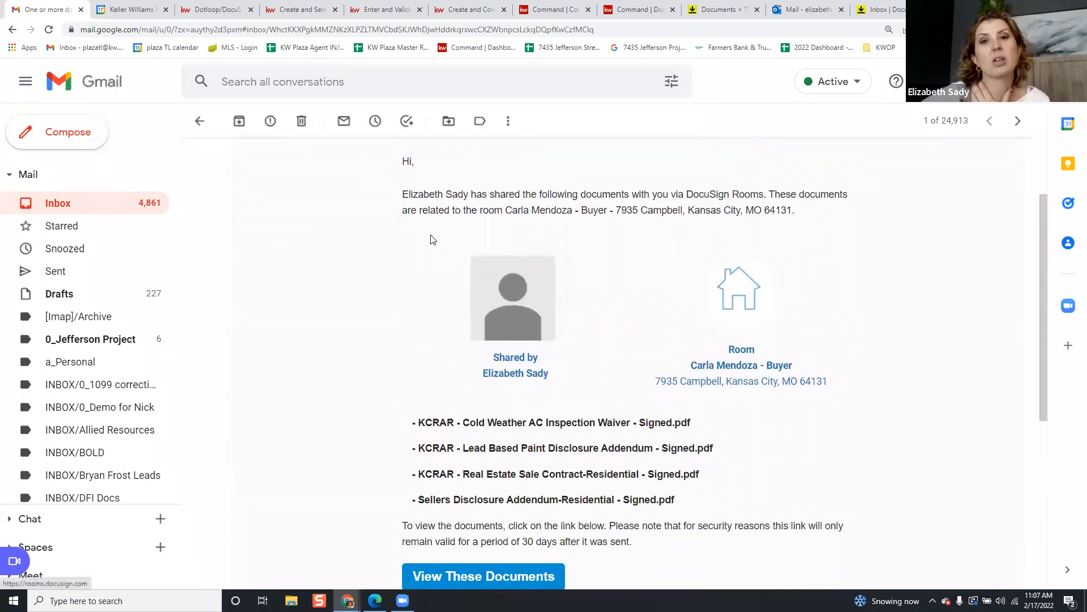
{"action": "scroll", "coordinate": [441, 238], "scroll_direction": "down", "scroll_amount": 1}
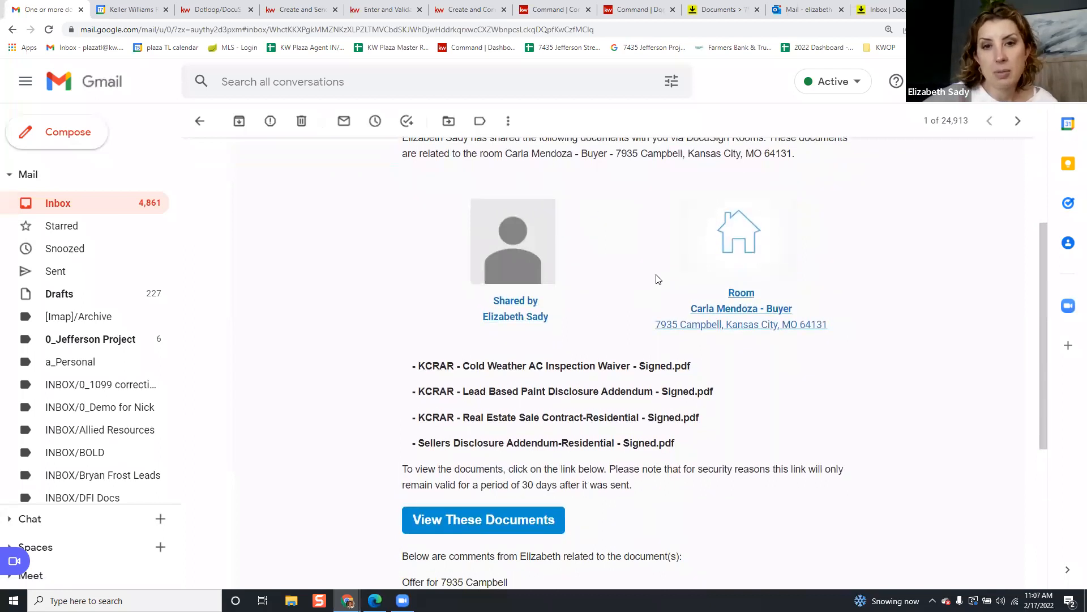
{"action": "scroll", "coordinate": [658, 279], "scroll_direction": "up", "scroll_amount": 3}
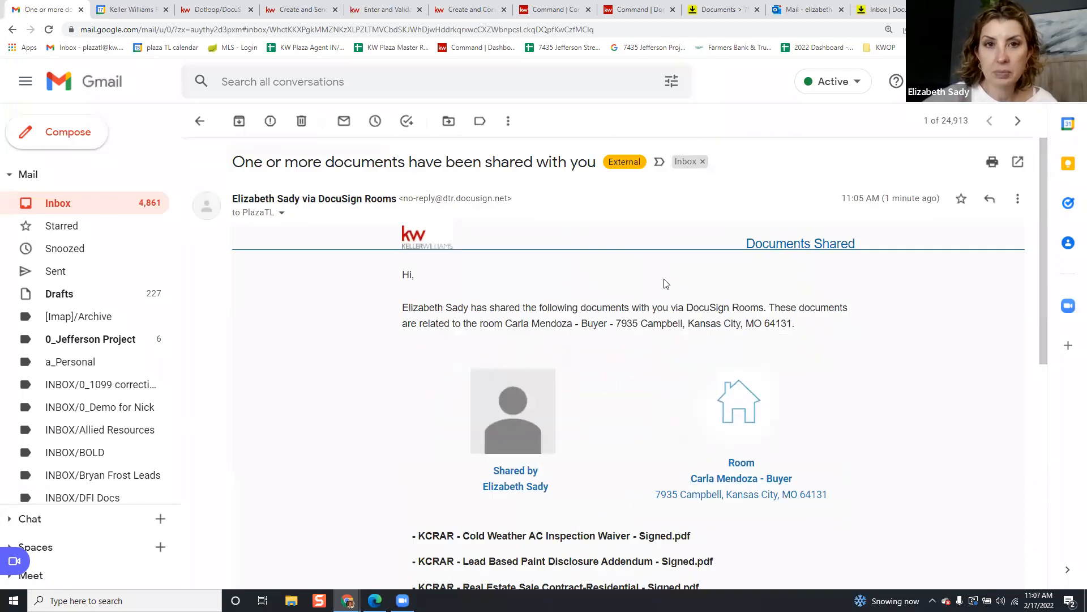
{"action": "left_click", "coordinate": [200, 121]}
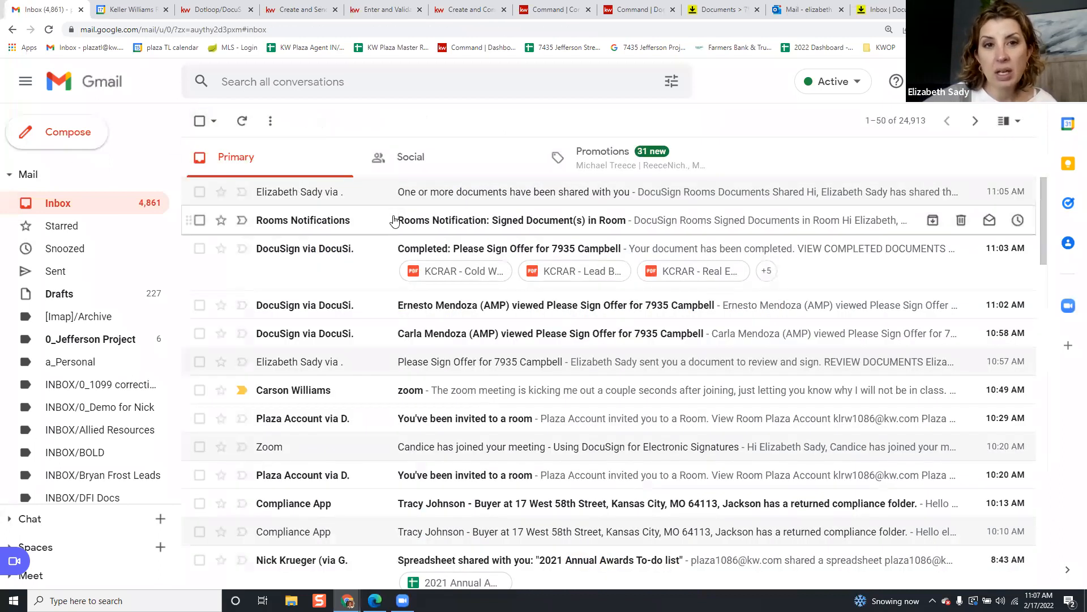
{"action": "left_click", "coordinate": [487, 257]}
{"action": "scroll", "coordinate": [506, 257], "scroll_direction": "down", "scroll_amount": 12}
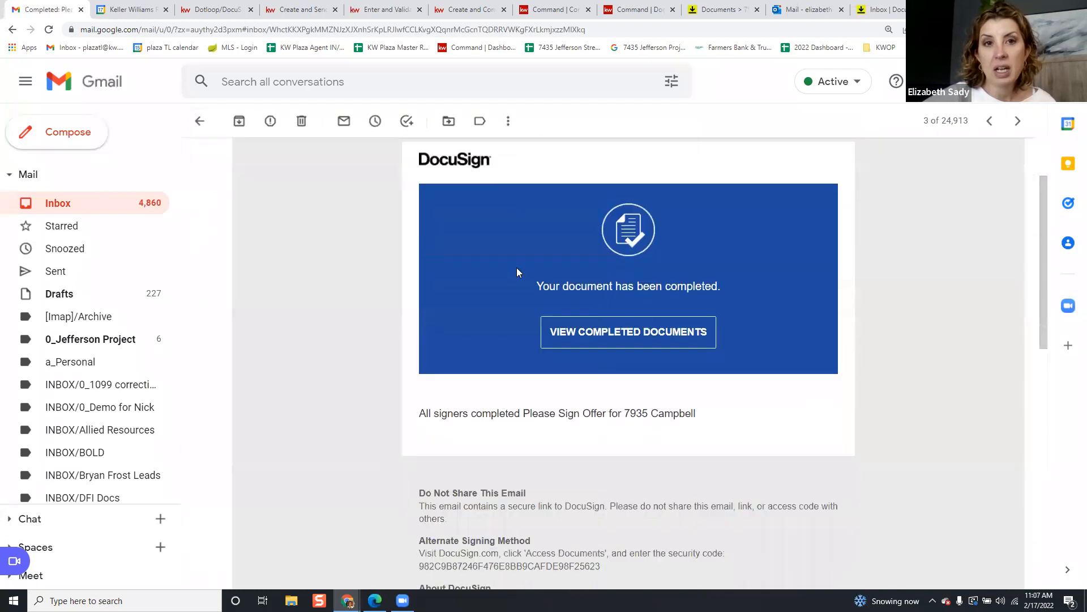
{"action": "scroll", "coordinate": [526, 286], "scroll_direction": "up", "scroll_amount": 7}
{"action": "scroll", "coordinate": [526, 286], "scroll_direction": "up", "scroll_amount": 6}
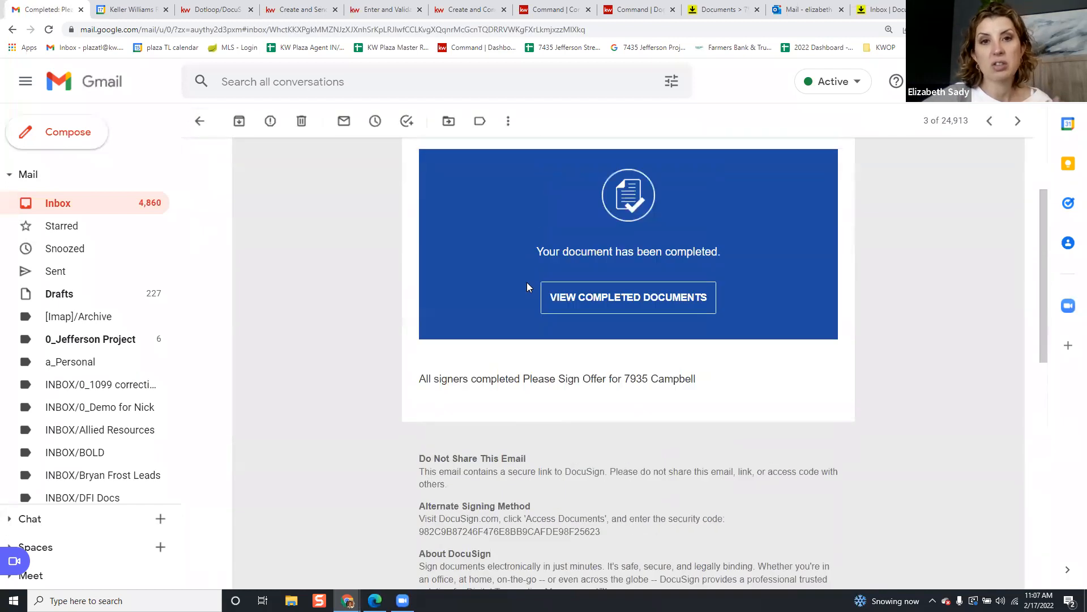